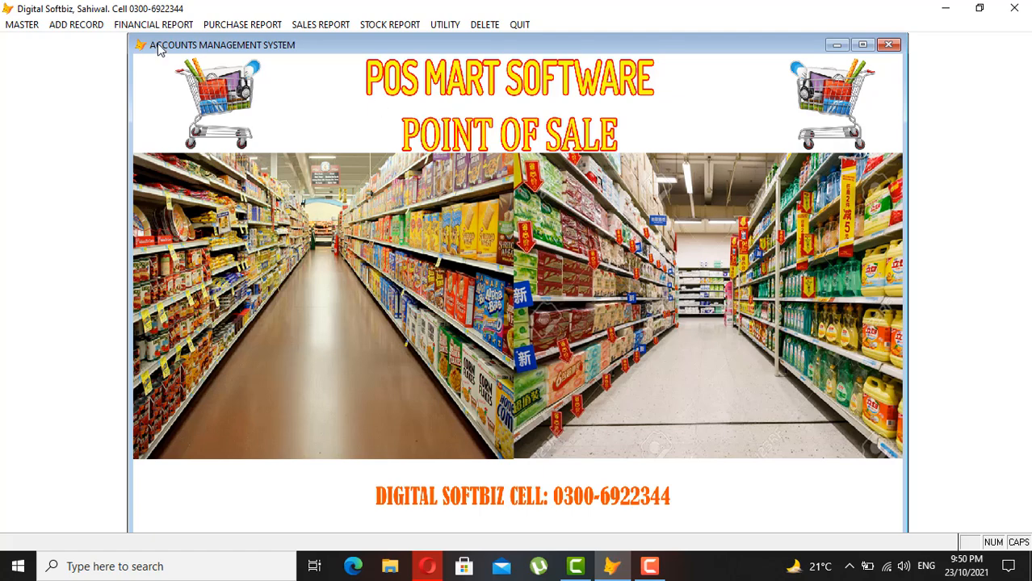
- Open the MASTER menu to list the account, product and item setup options
{"action": "left_click", "coordinate": [21, 25]}
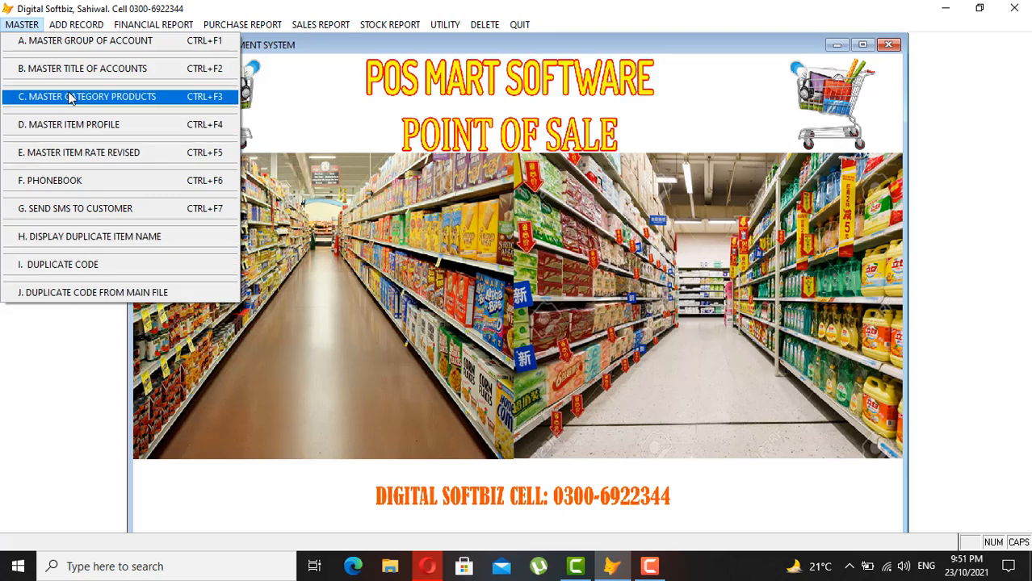
{"action": "left_click", "coordinate": [80, 42]}
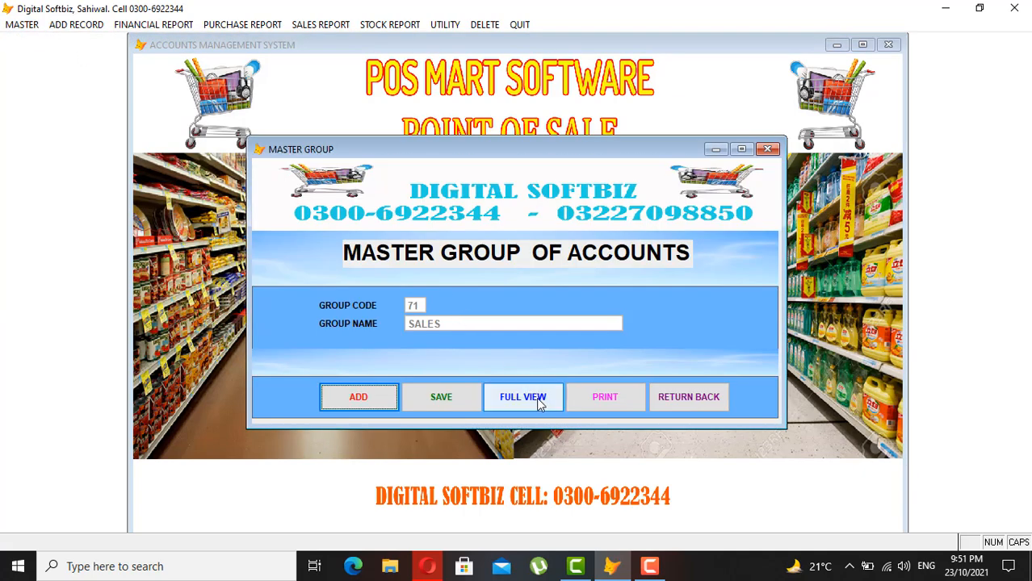
{"action": "left_click", "coordinate": [538, 397]}
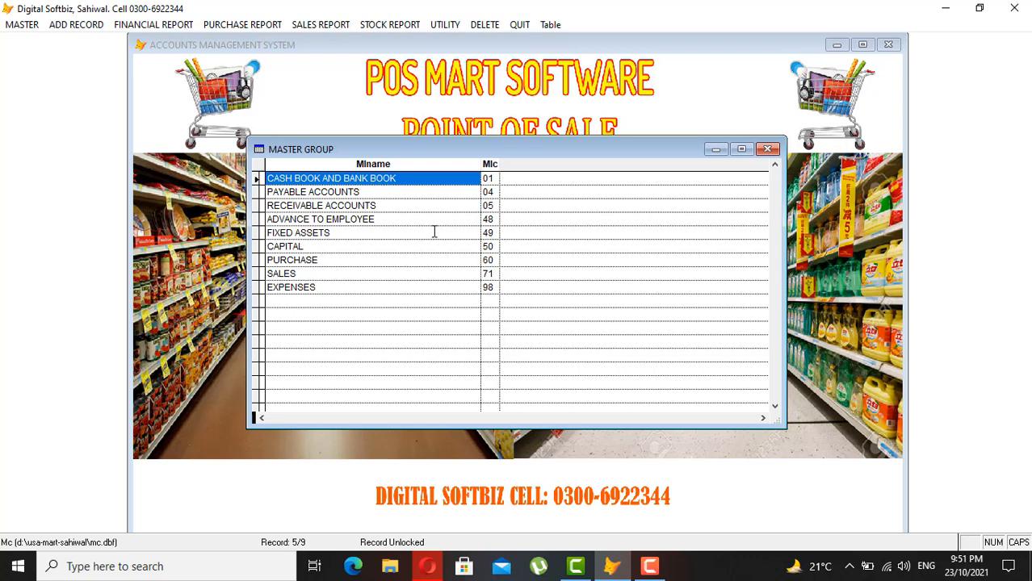
{"action": "left_click", "coordinate": [362, 180]}
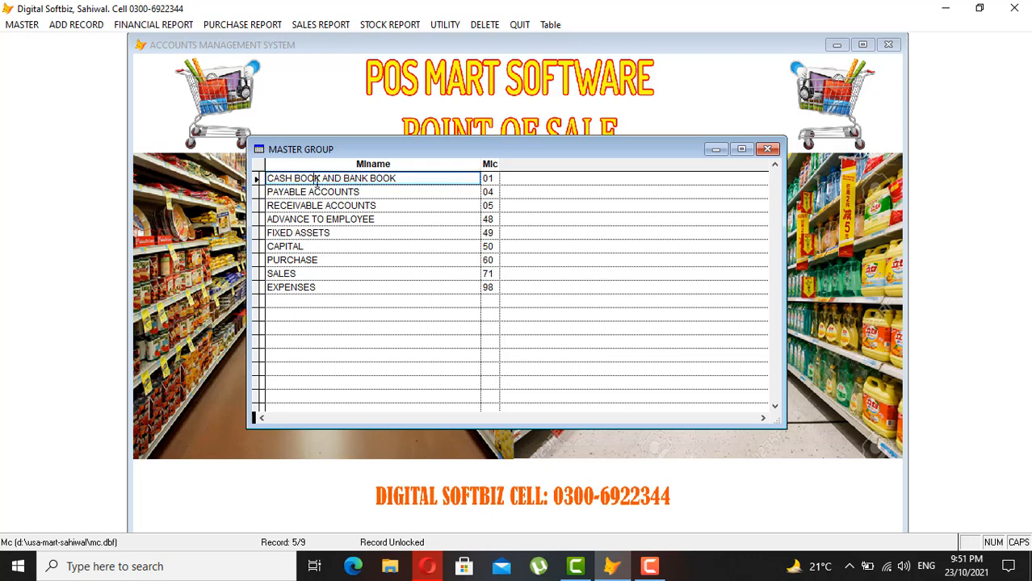
{"action": "left_click_drag", "start_coordinate": [323, 181], "coordinate": [249, 187]}
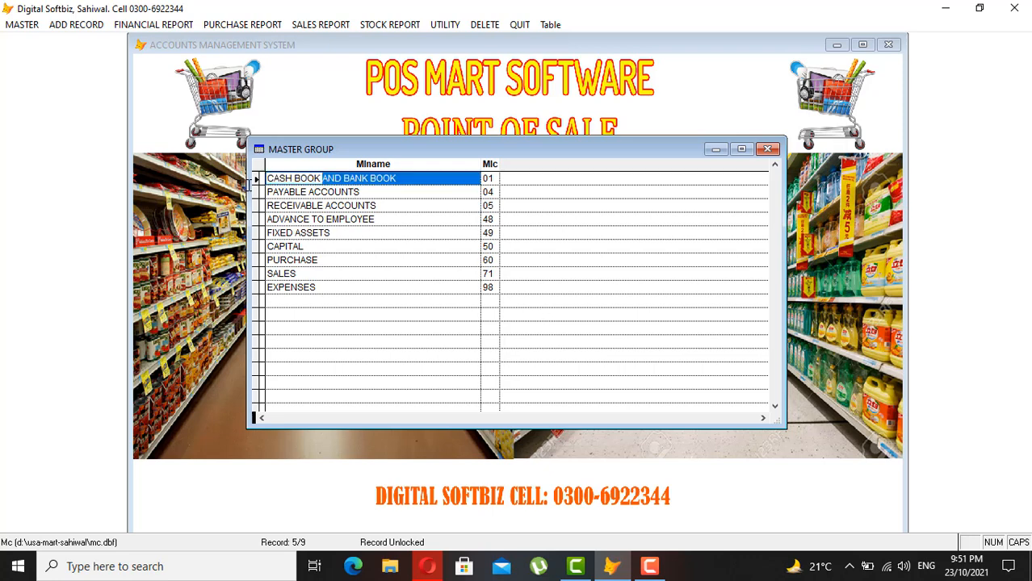
{"action": "left_click", "coordinate": [313, 182]}
{"action": "left_click", "coordinate": [492, 179]}
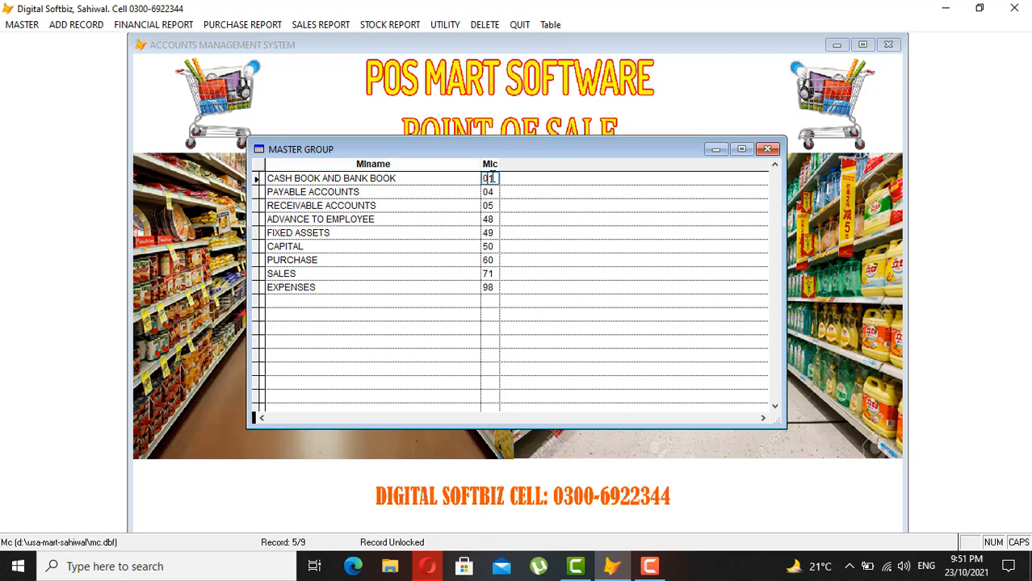
{"action": "left_click", "coordinate": [419, 178]}
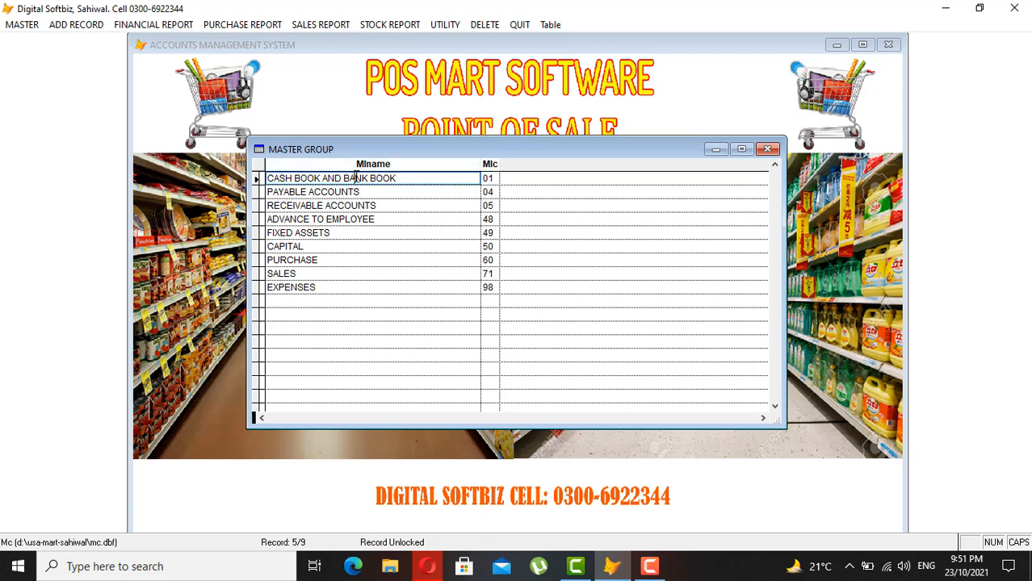
{"action": "left_click", "coordinate": [491, 178]}
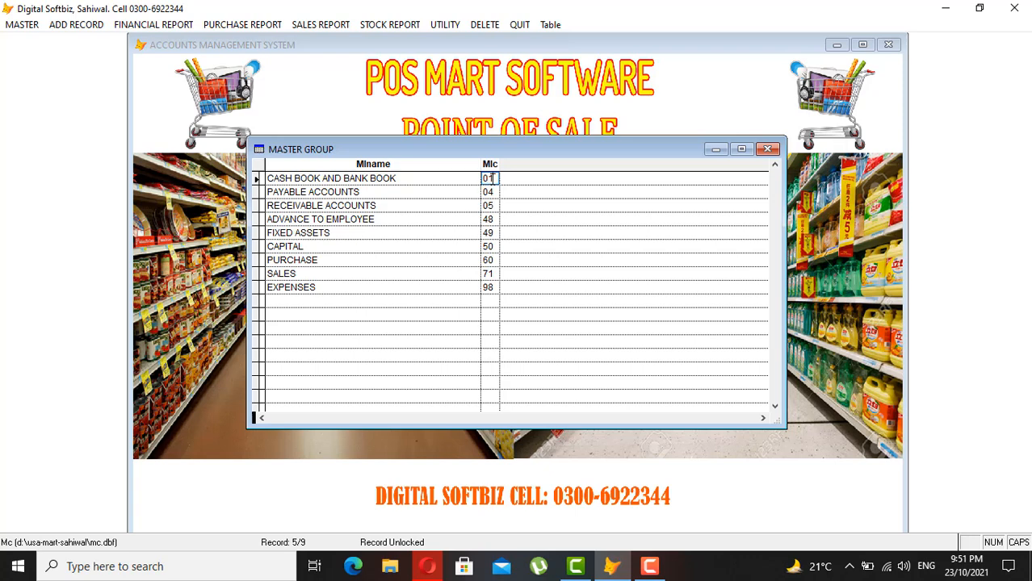
{"action": "left_click", "coordinate": [347, 193]}
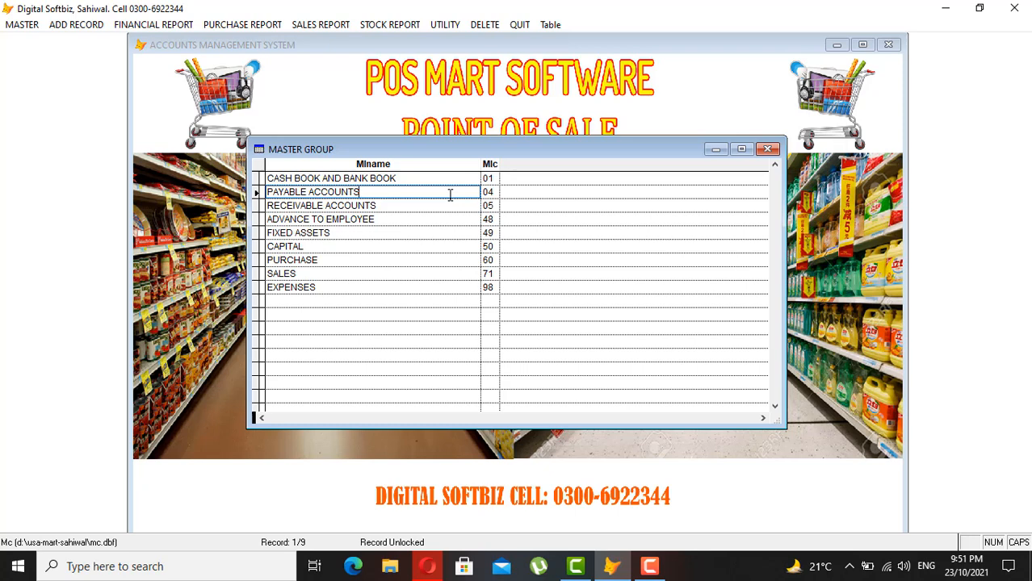
{"action": "left_click", "coordinate": [491, 192]}
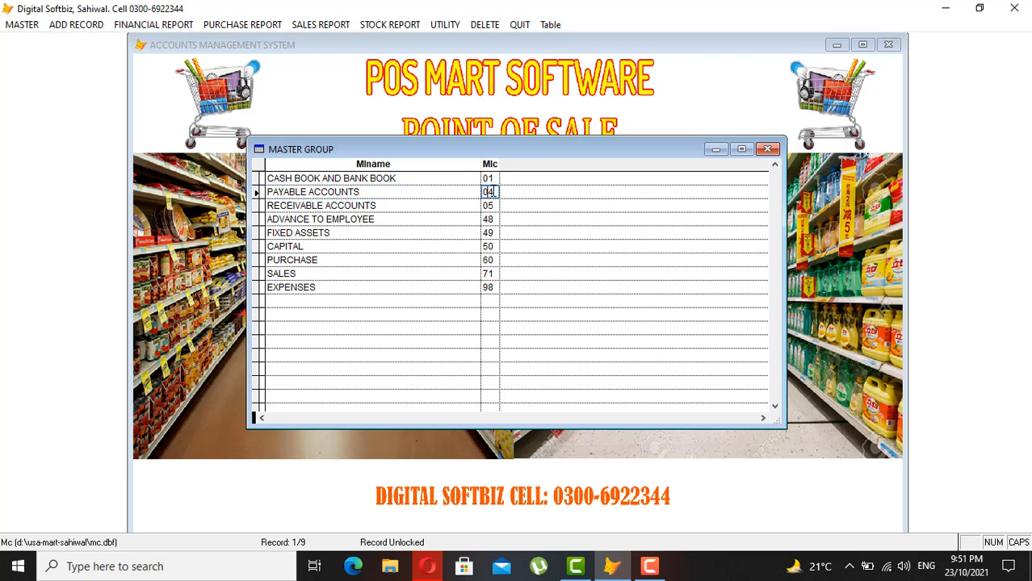
{"action": "left_click", "coordinate": [374, 205]}
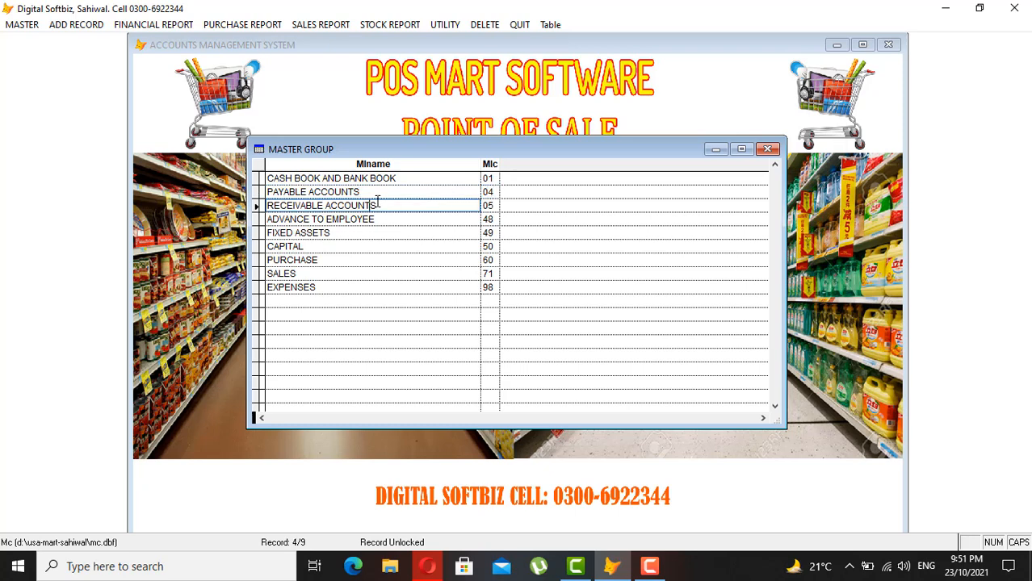
{"action": "left_click", "coordinate": [495, 205]}
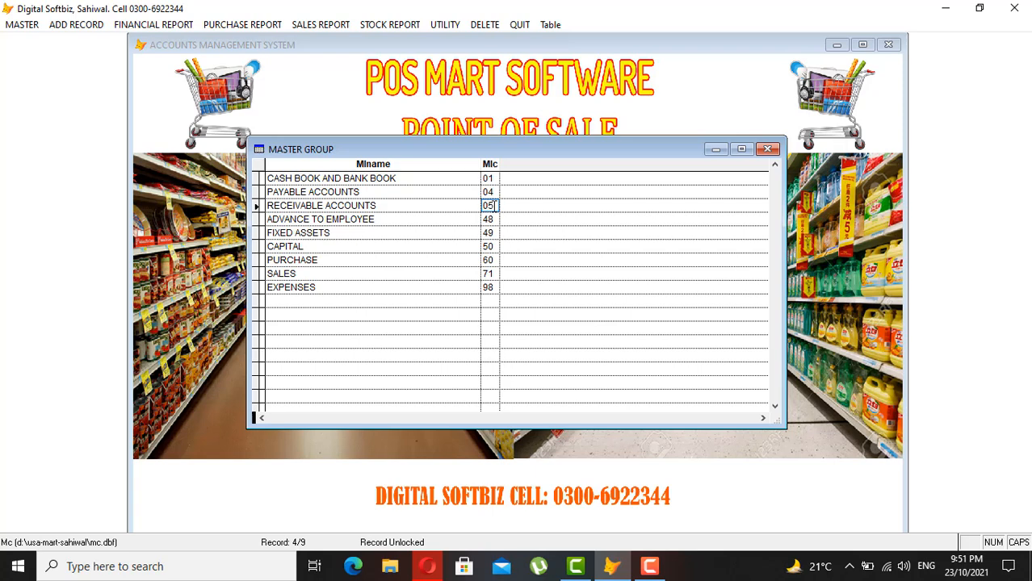
{"action": "left_click", "coordinate": [387, 220]}
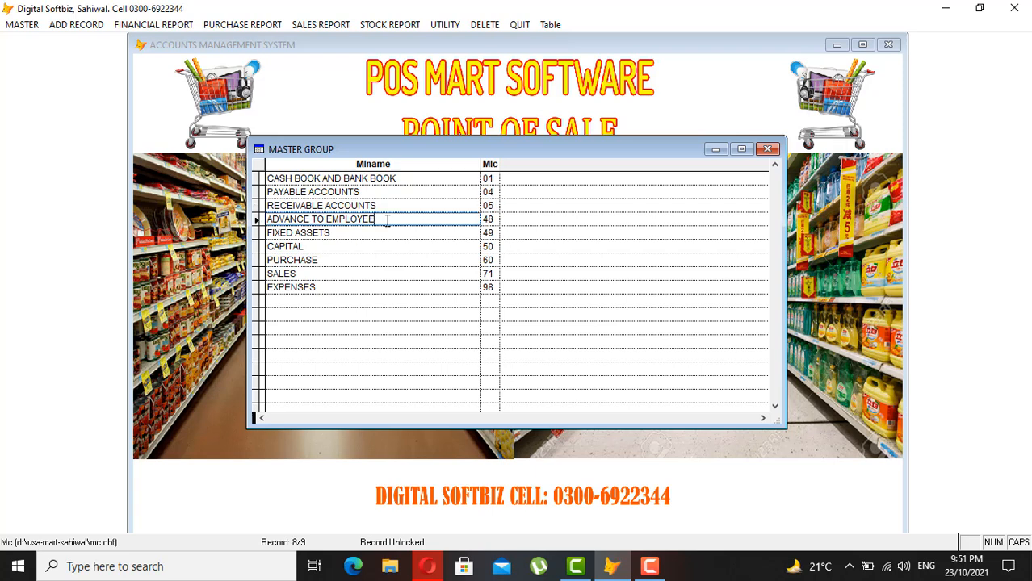
{"action": "left_click", "coordinate": [487, 219]}
{"action": "key", "text": "Down"}
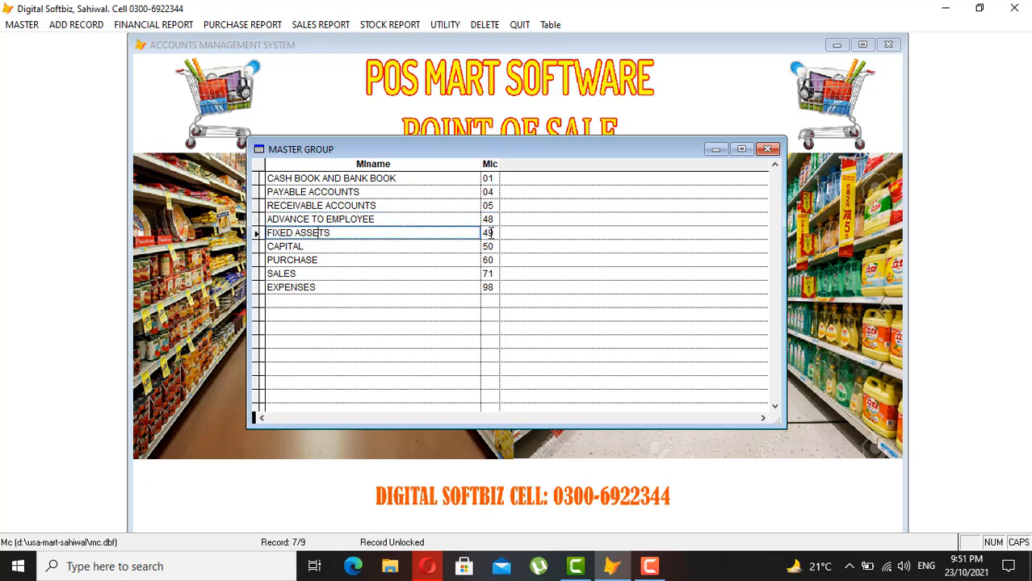
{"action": "left_click", "coordinate": [350, 245]}
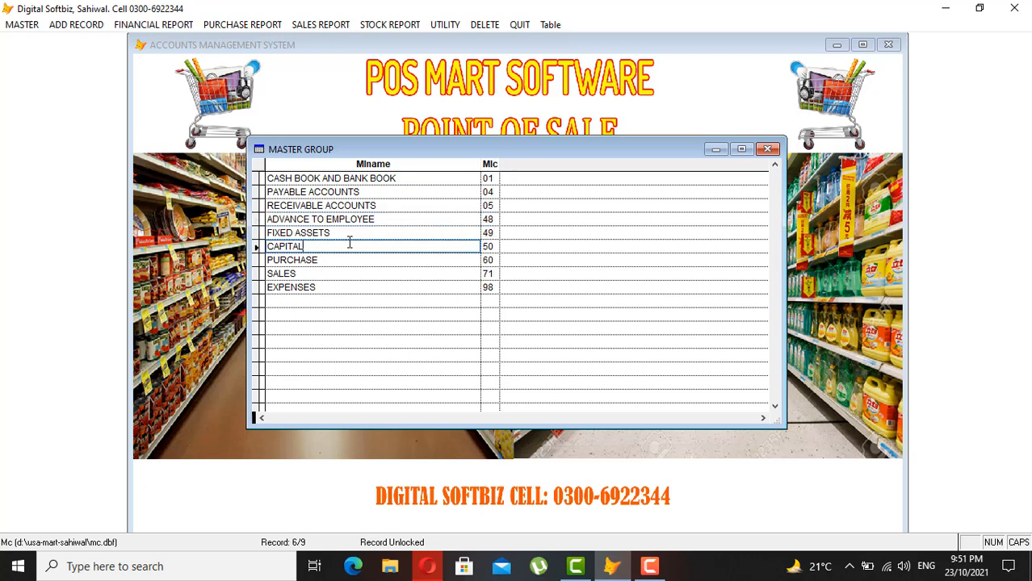
{"action": "left_click", "coordinate": [496, 247]}
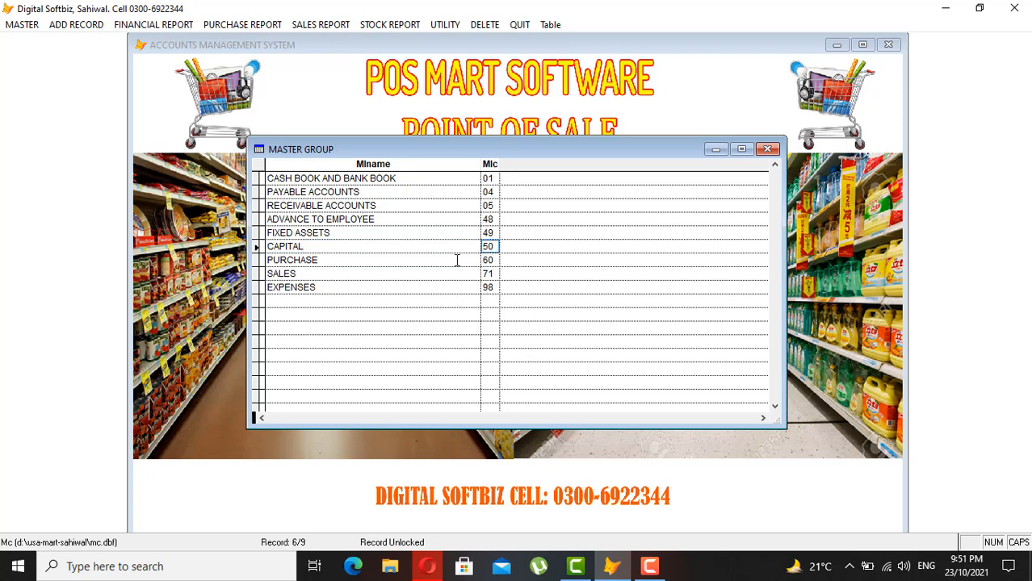
{"action": "left_click", "coordinate": [426, 260]}
{"action": "left_click", "coordinate": [428, 273]}
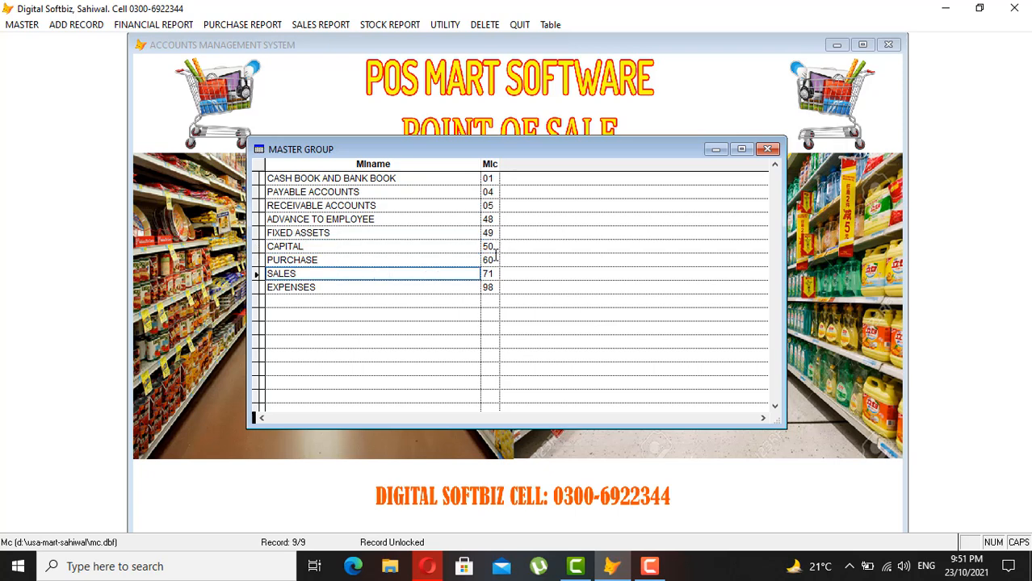
{"action": "left_click", "coordinate": [490, 261]}
{"action": "left_click", "coordinate": [489, 275]}
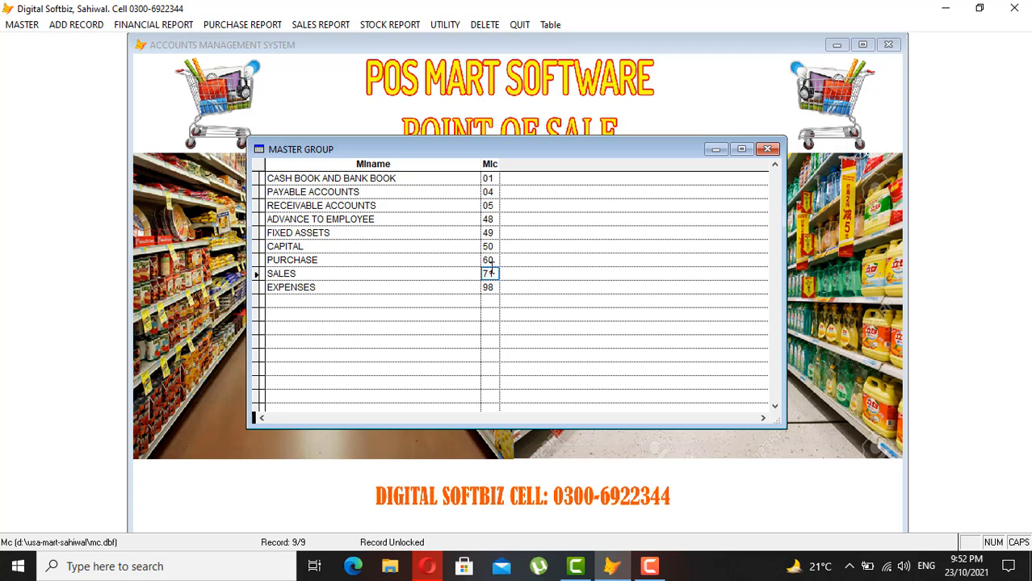
{"action": "left_click", "coordinate": [373, 287]}
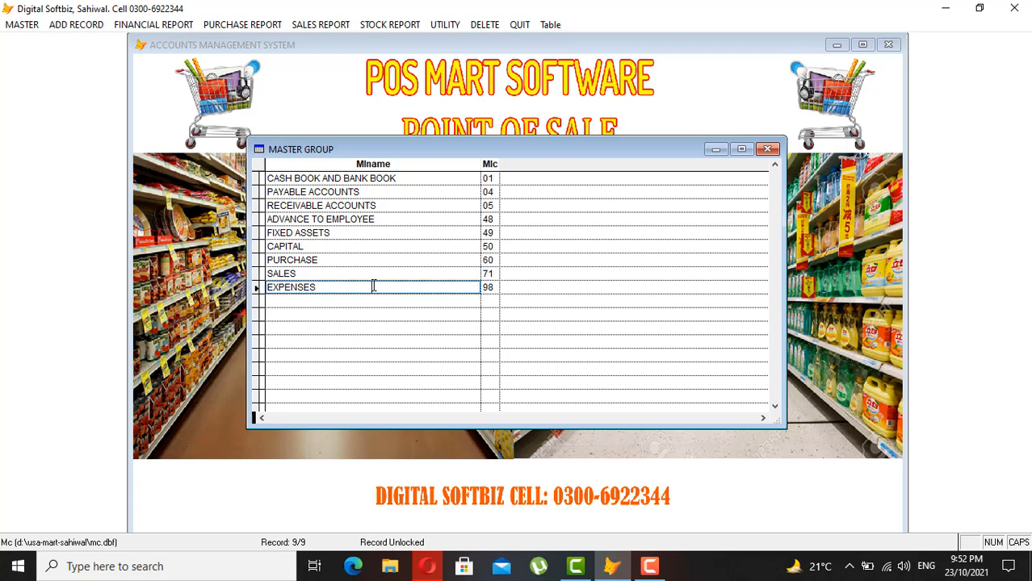
{"action": "left_click", "coordinate": [490, 288]}
{"action": "left_click", "coordinate": [489, 178]}
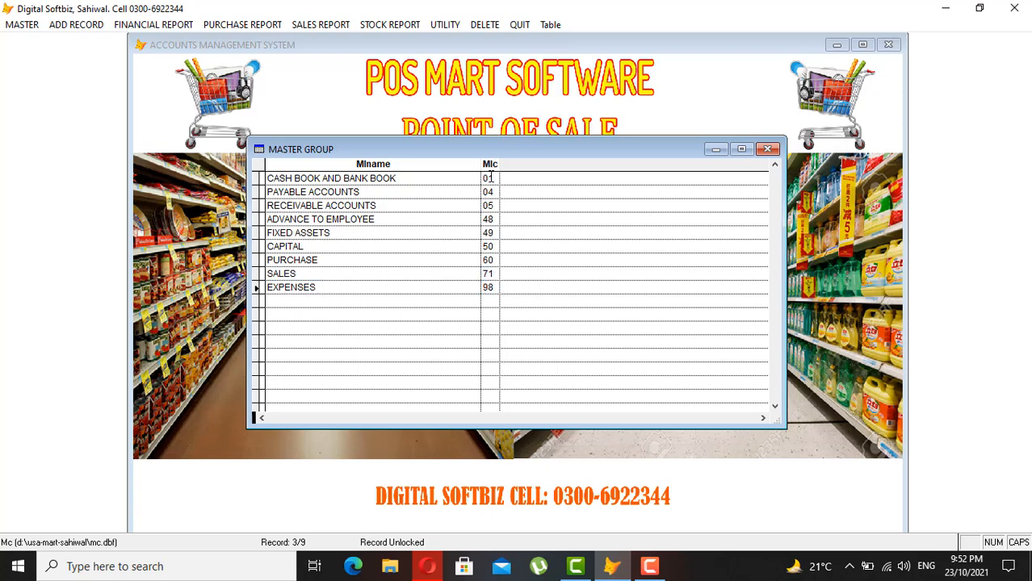
{"action": "left_click", "coordinate": [489, 206]}
{"action": "left_click", "coordinate": [489, 233]}
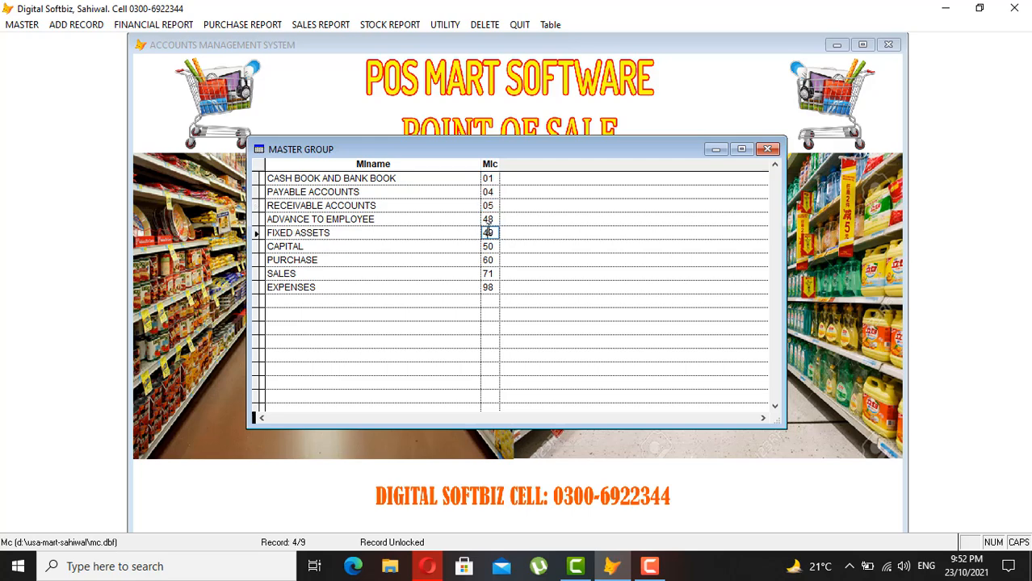
{"action": "left_click", "coordinate": [767, 149]}
{"action": "left_click", "coordinate": [701, 399]}
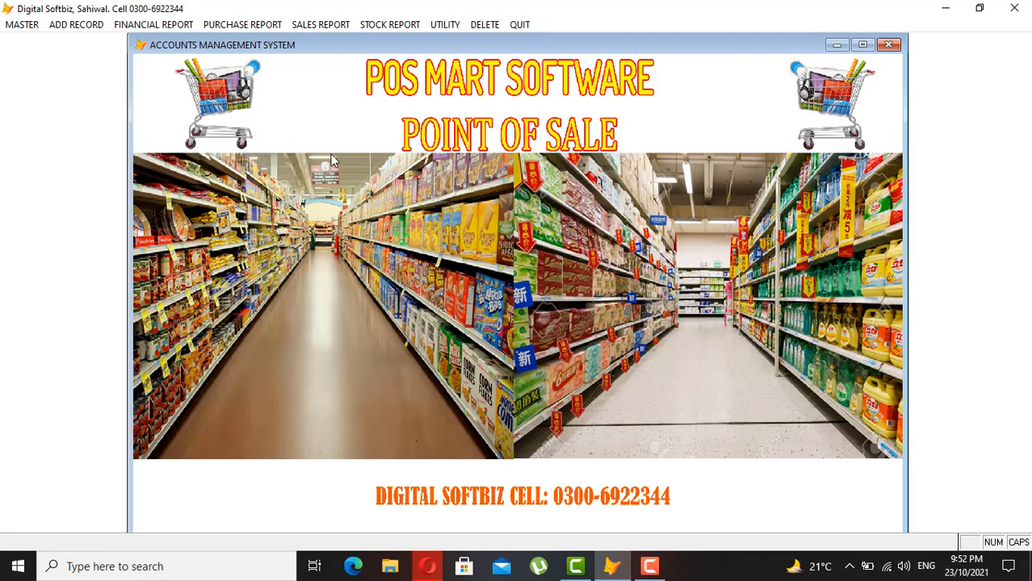
- Open Master Title of Accounts, add a new account and try code 04-001
{"action": "left_click", "coordinate": [23, 25]}
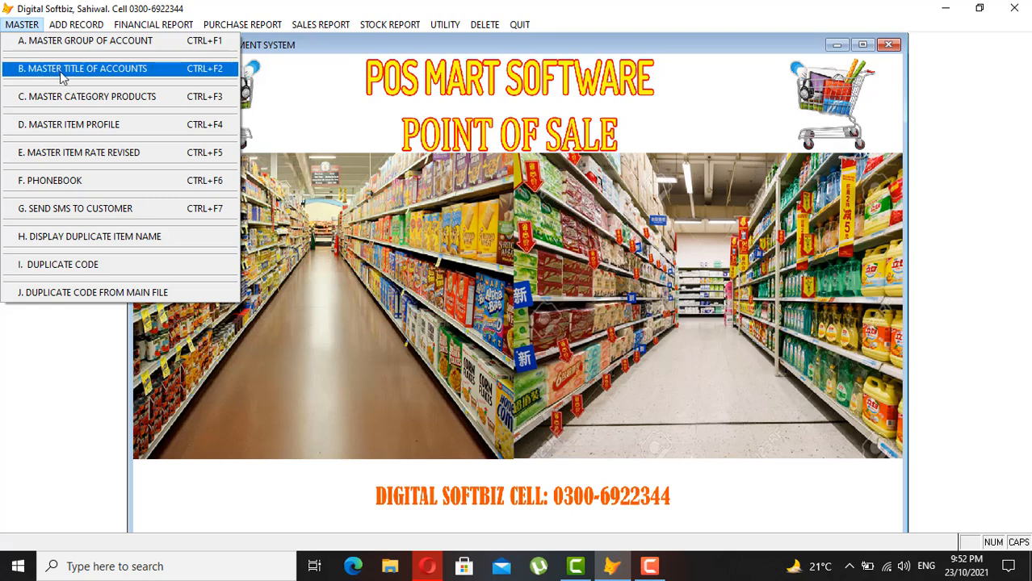
{"action": "left_click", "coordinate": [127, 71]}
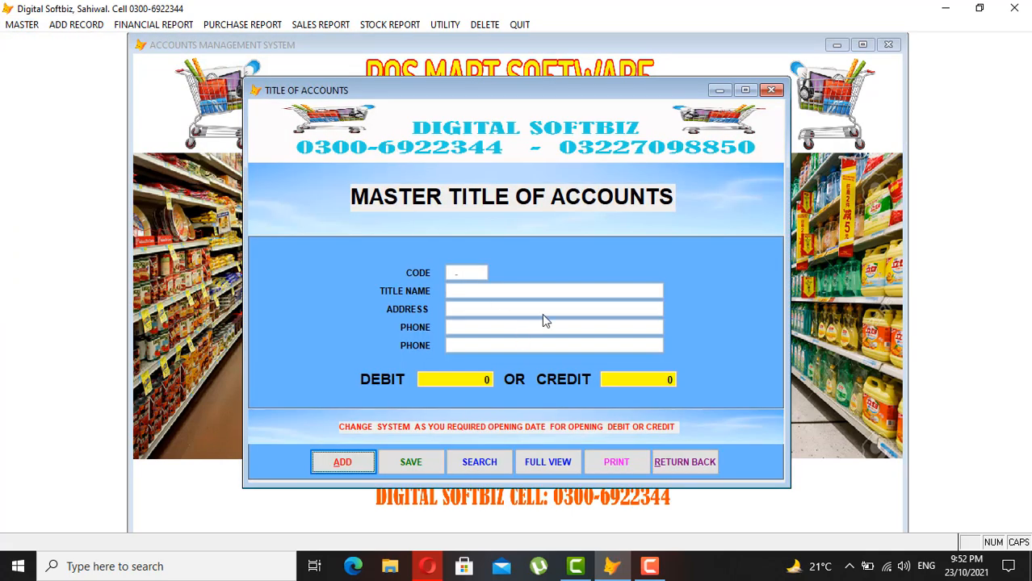
{"action": "left_click", "coordinate": [359, 462]}
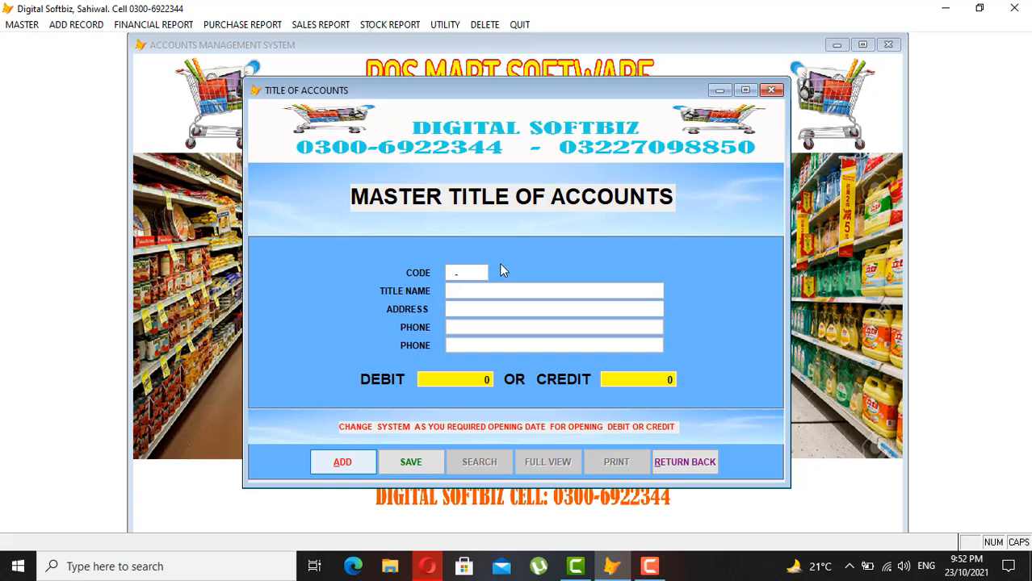
{"action": "type", "text": "04"}
{"action": "key", "text": "BackSpace"}
{"action": "type", "text": "6"}
{"action": "key", "text": "BackSpace"}
{"action": "type", "text": "4-001"}
{"action": "key", "text": "Return"}
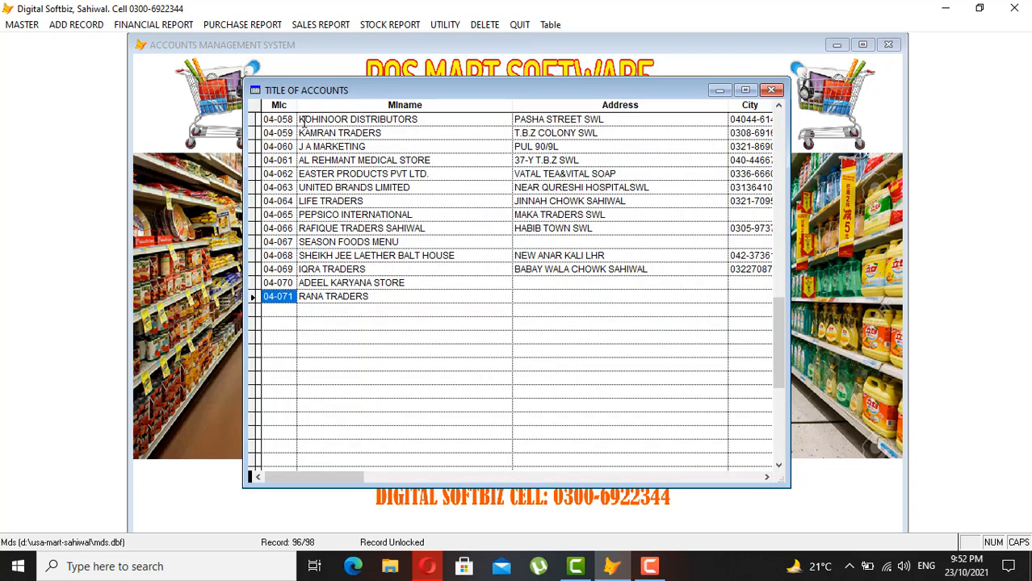
- Check existing accounts 04-068 and 04-069, retry with code 04-06, then start a blank entry
{"action": "left_click", "coordinate": [331, 271]}
{"action": "left_click", "coordinate": [335, 257]}
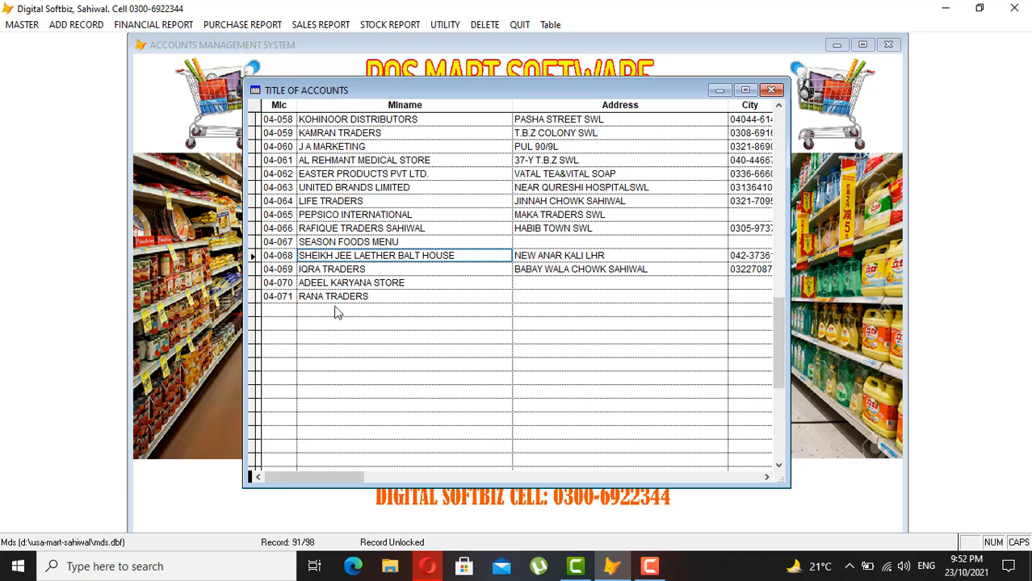
{"action": "key", "text": "Escape"}
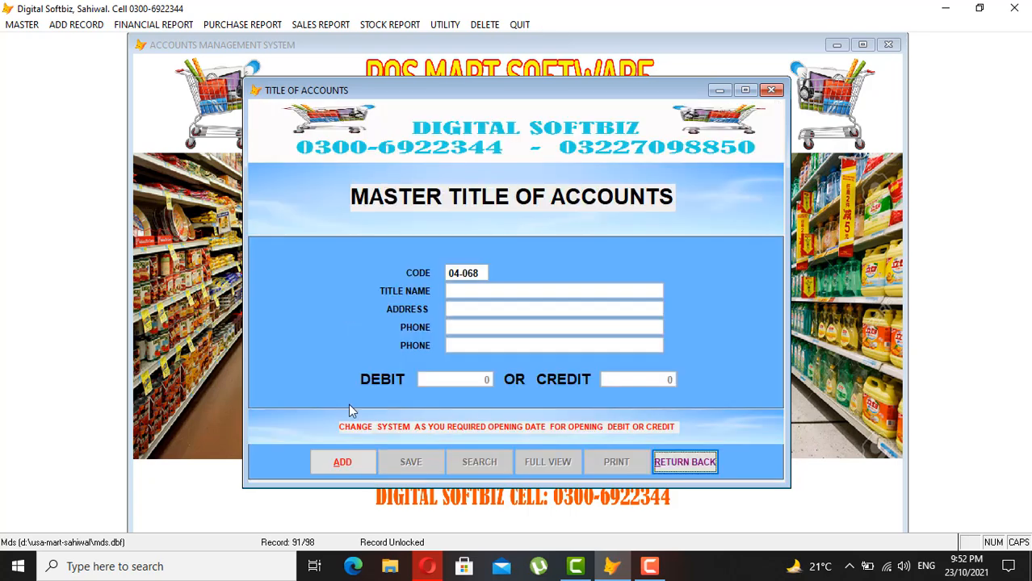
{"action": "left_click", "coordinate": [359, 465]}
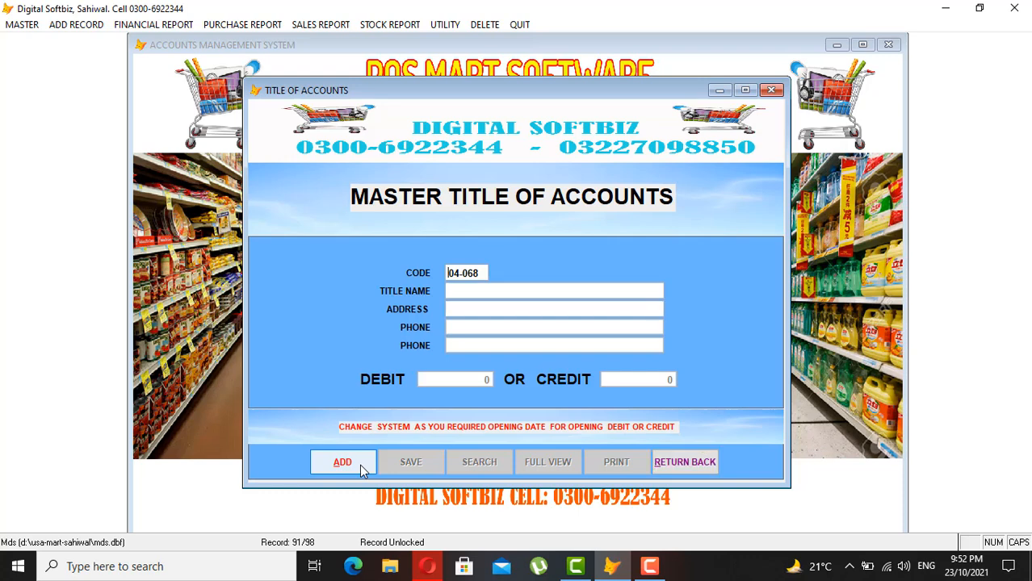
{"action": "type", "text": "04-06"}
{"action": "key", "text": "Return"}
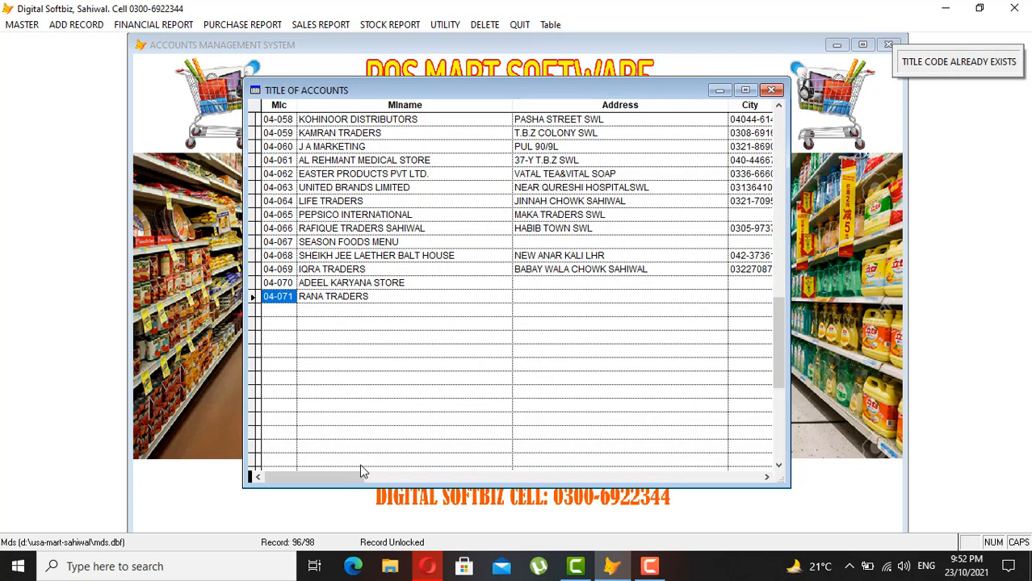
{"action": "key", "text": "Escape"}
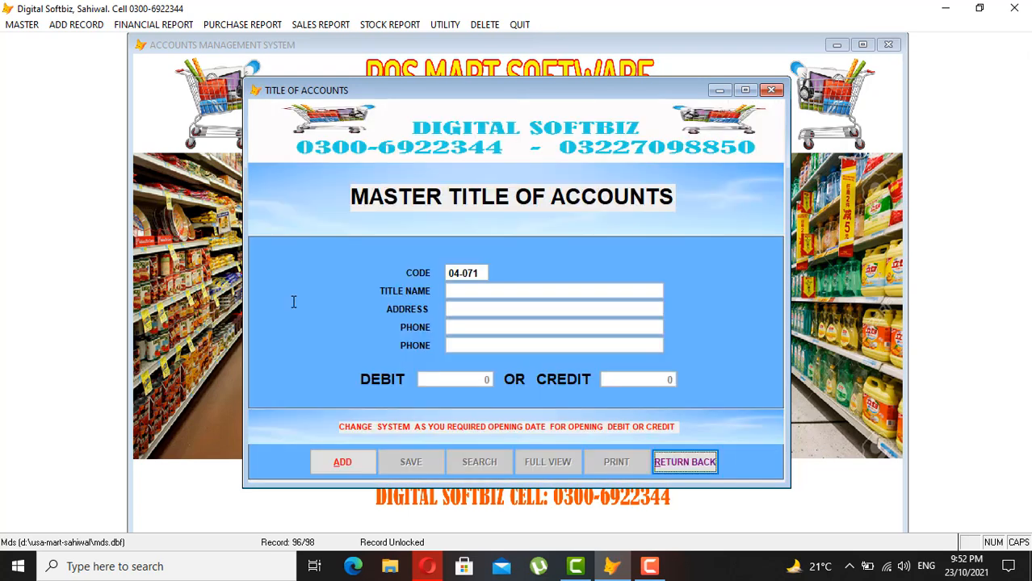
{"action": "left_click", "coordinate": [347, 463]}
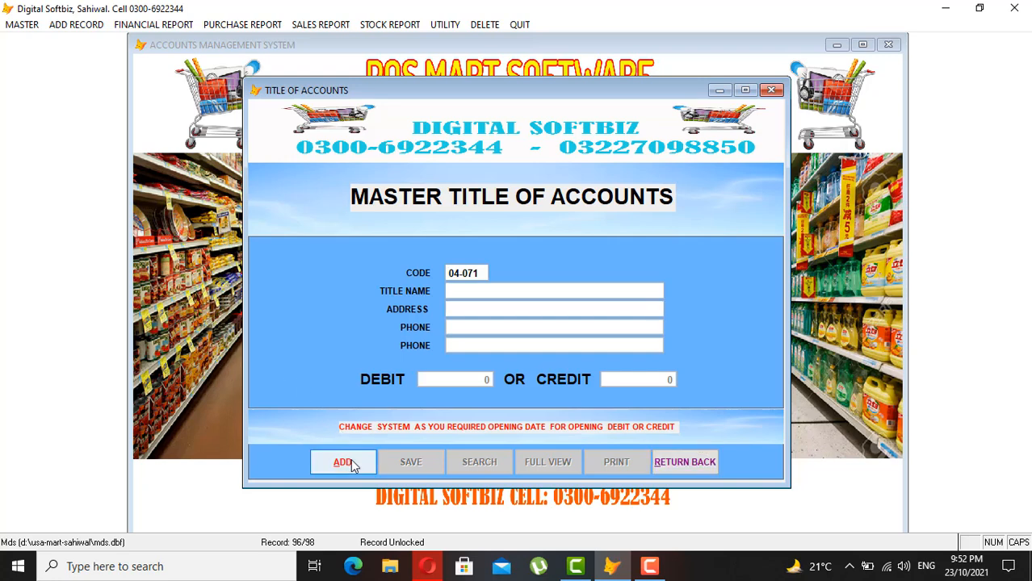
- Save account 04-072 IMRAN TRADERS, address SWL, with 100,000 opening credit, and close the form
{"action": "type", "text": "04-072"}
{"action": "key", "text": "Return"}
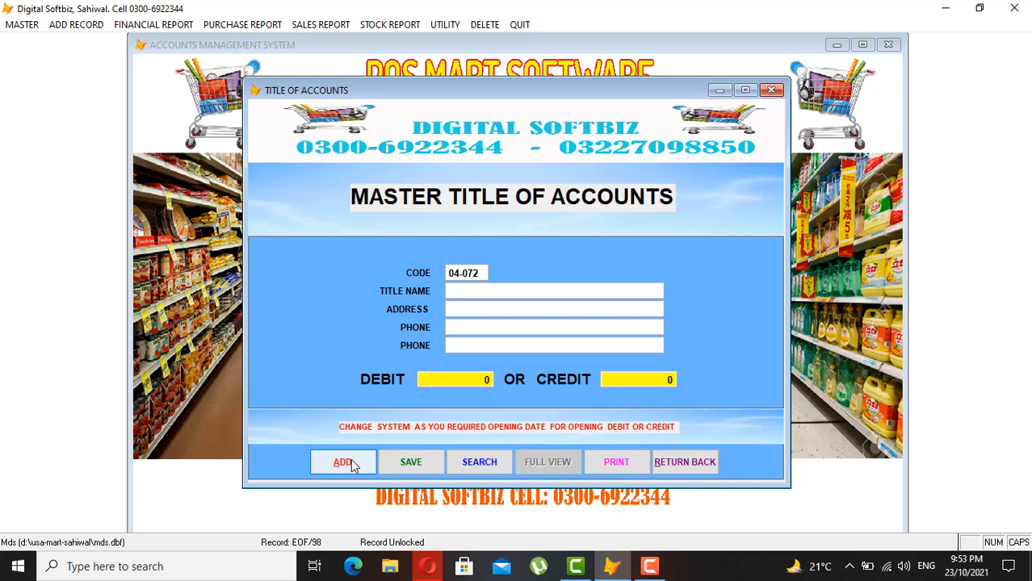
{"action": "type", "text": "IMRAN TRADERS"}
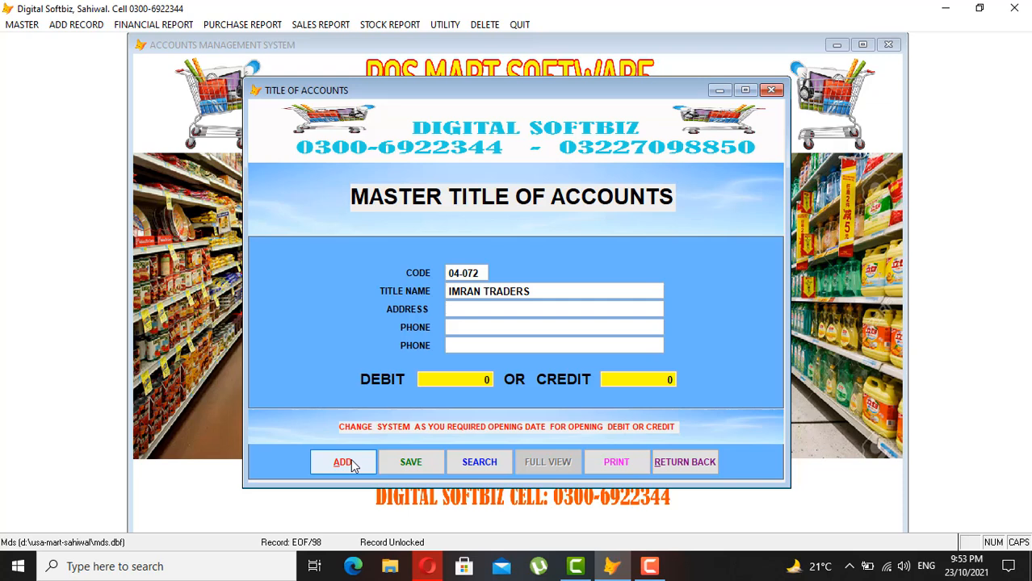
{"action": "type", "text": "SWL"}
{"action": "key", "text": "Return"}
{"action": "type", "text": "00.000 0"}
{"action": "key", "text": "Return"}
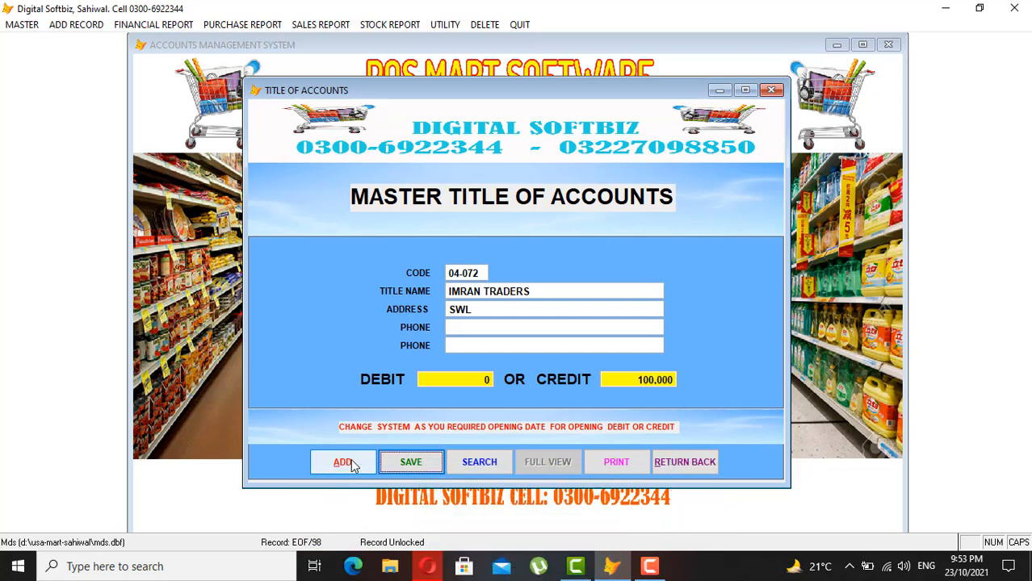
{"action": "key", "text": "Return"}
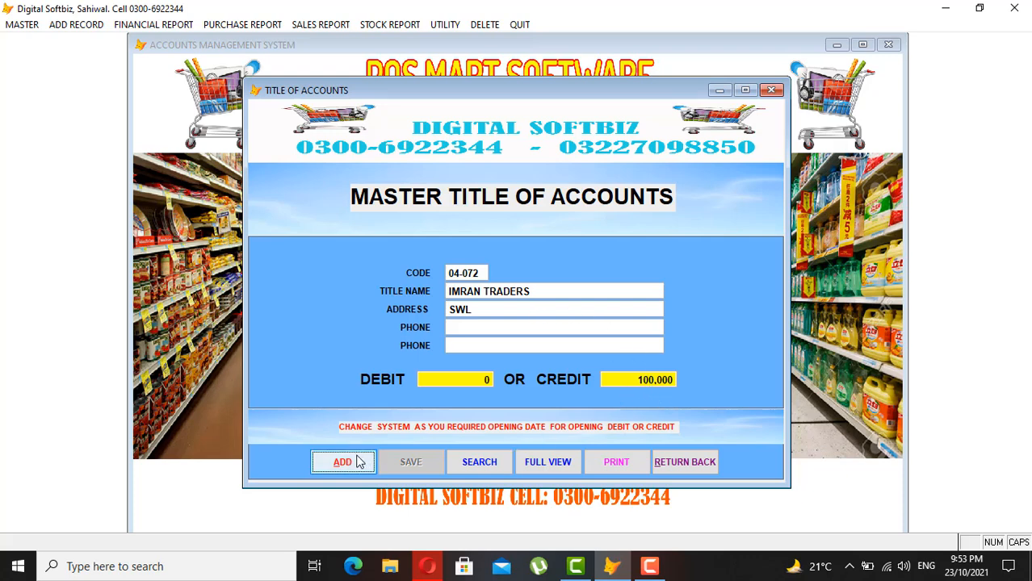
{"action": "left_click", "coordinate": [682, 469]}
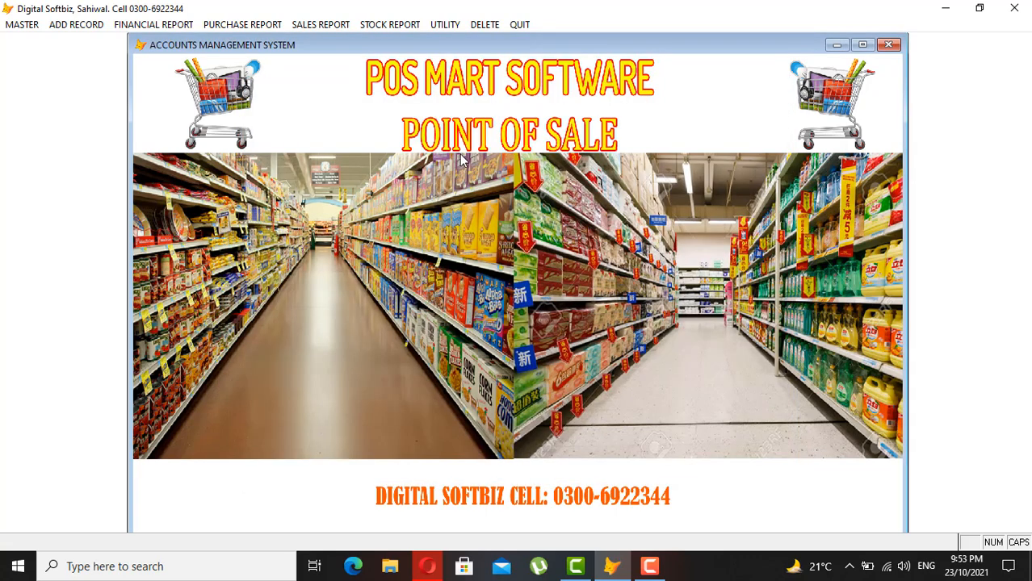
- Preview the A. LEDGER report for IMRAN TRADERS, found by searching IMRAN
{"action": "left_click", "coordinate": [160, 29]}
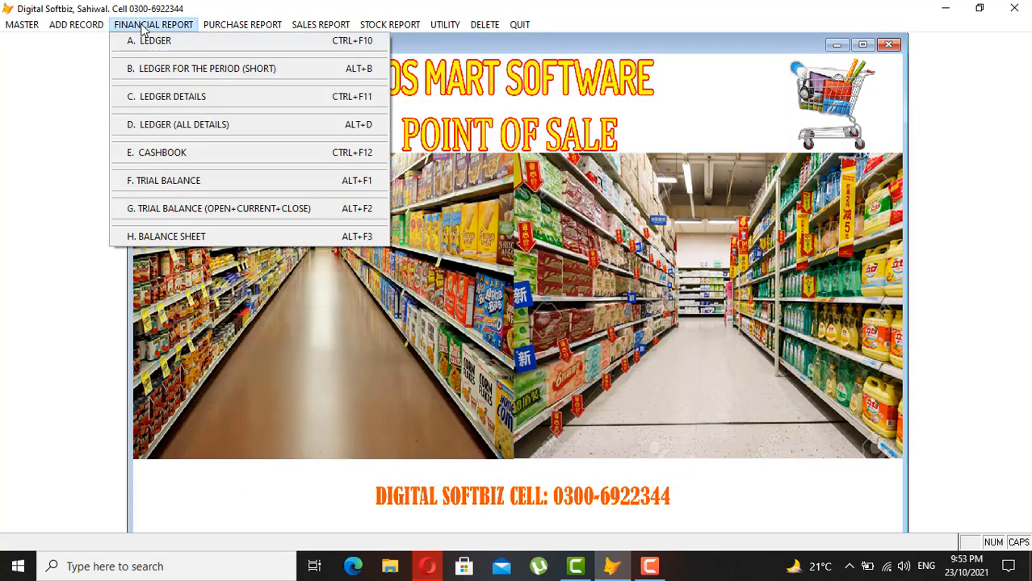
{"action": "left_click", "coordinate": [191, 47]}
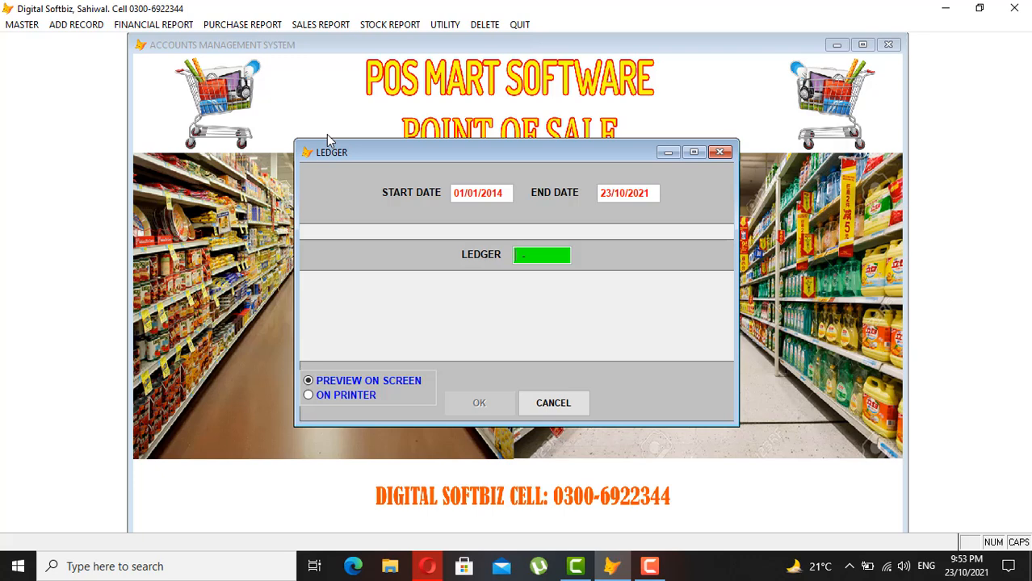
{"action": "key", "text": "Return"}
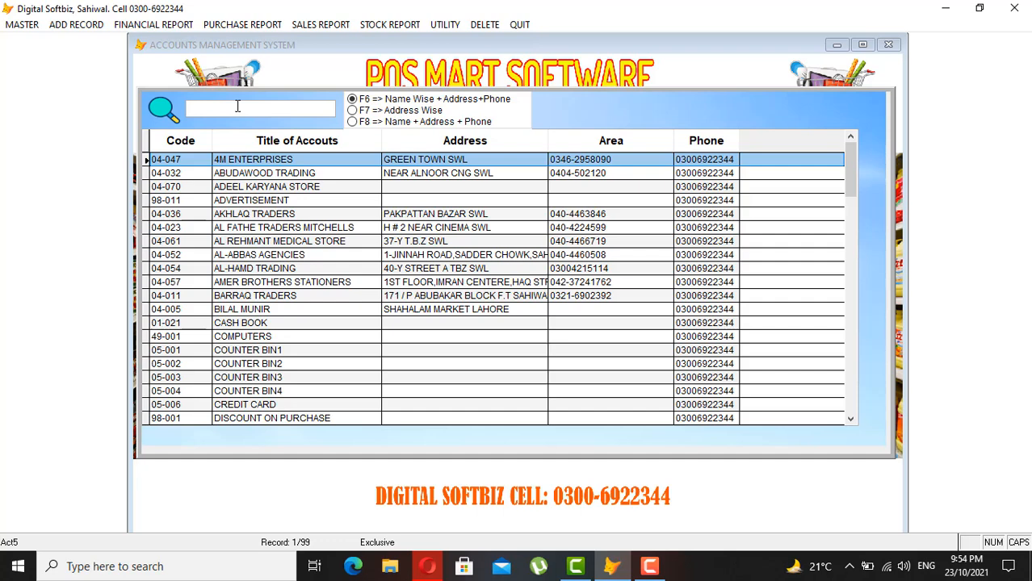
{"action": "type", "text": "IMRAN"}
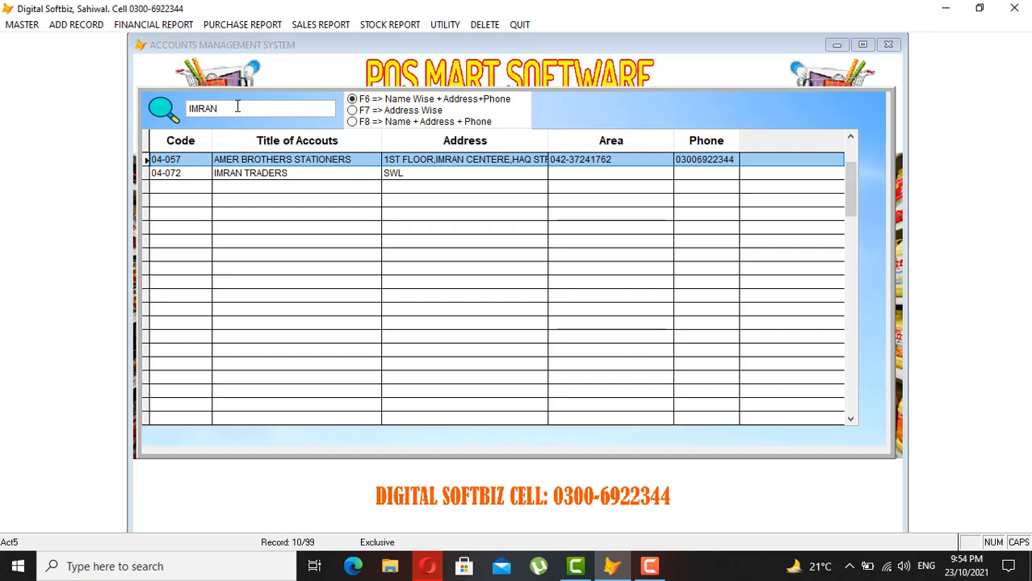
{"action": "key", "text": "Down"}
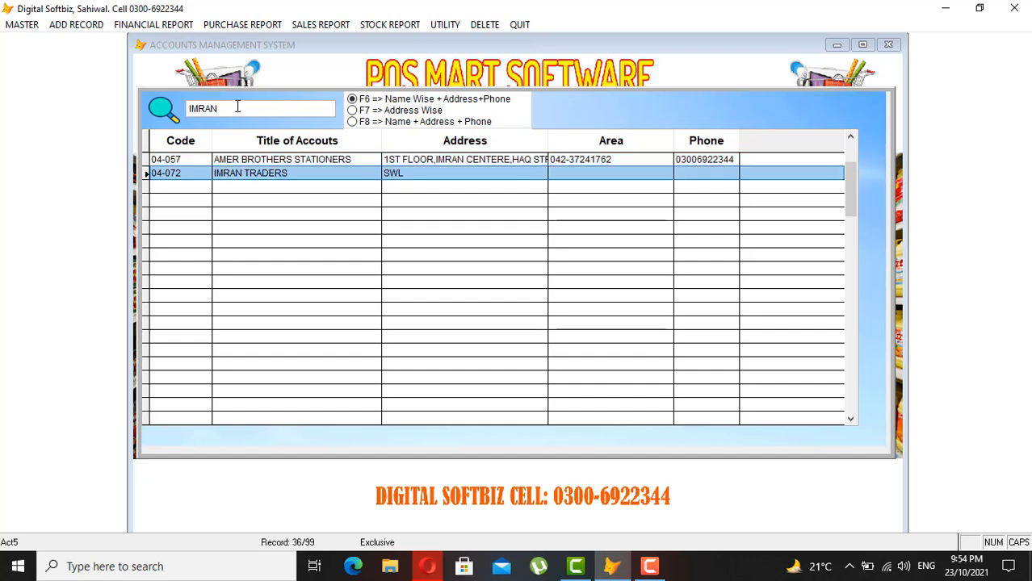
{"action": "key", "text": "Return"}
{"action": "key", "text": "Return"}
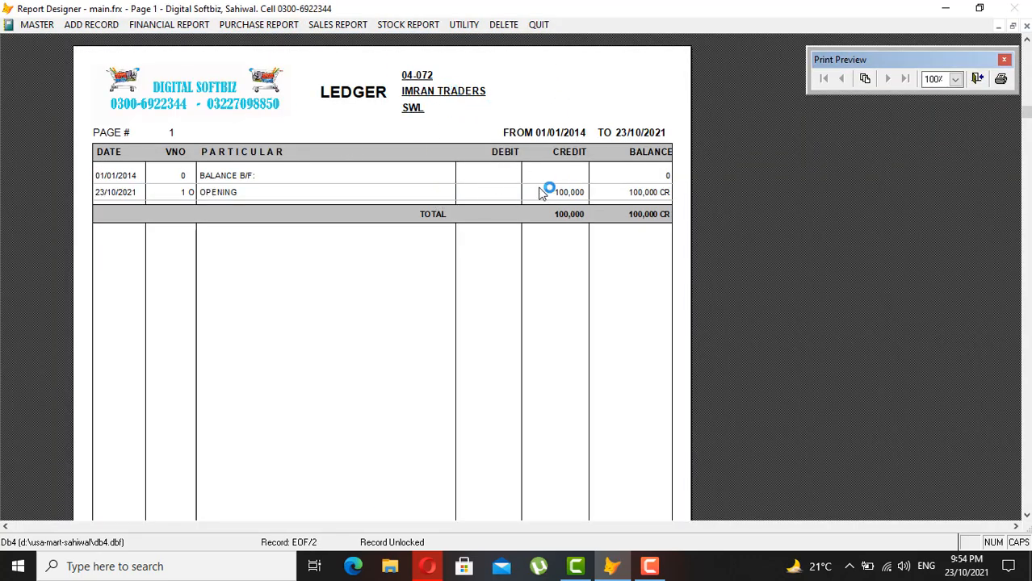
- Close the ledger preview and start a new account in Master Title of Accounts with code 05001
{"action": "key", "text": "Escape"}
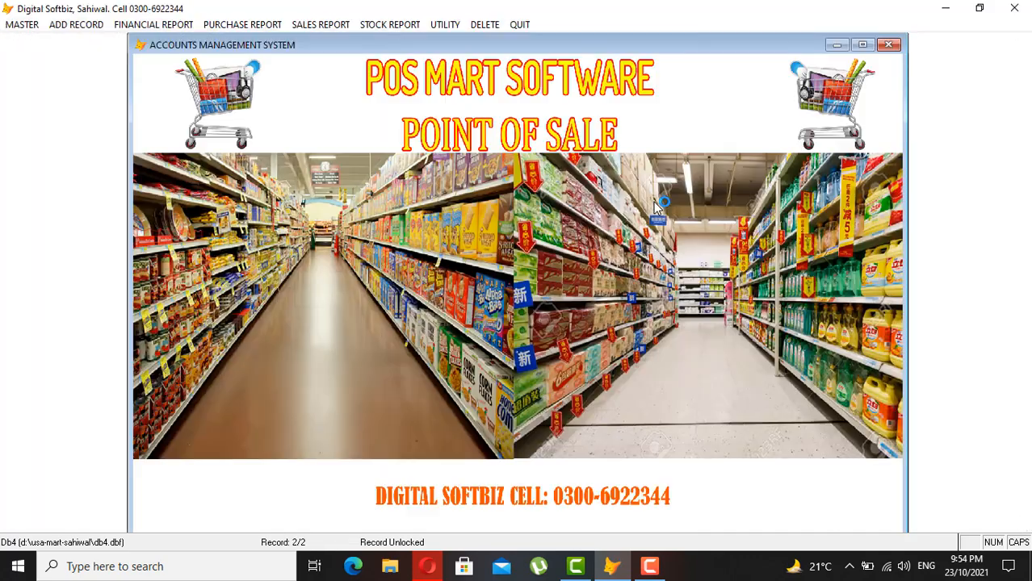
{"action": "left_click", "coordinate": [21, 24]}
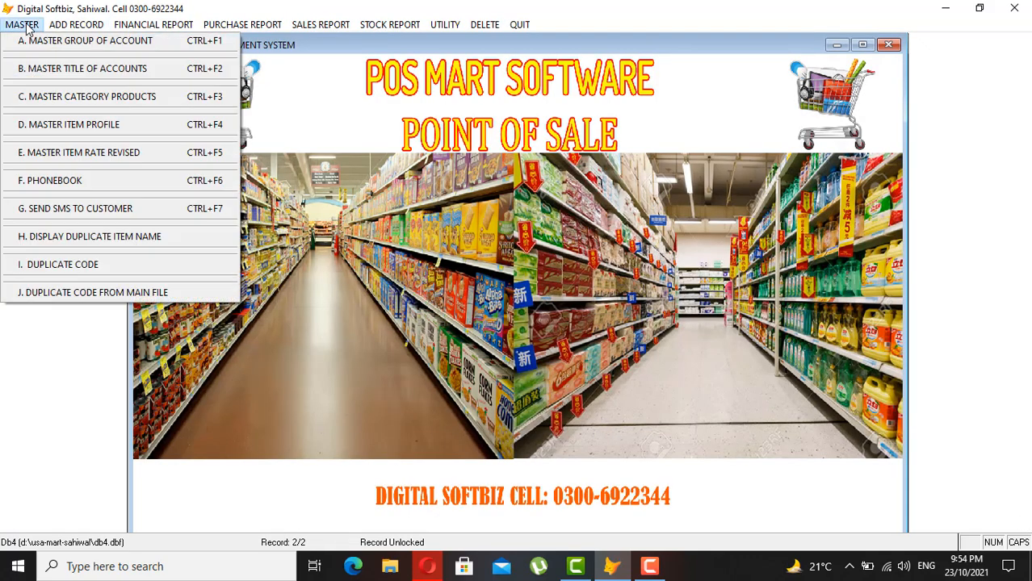
{"action": "left_click", "coordinate": [79, 69]}
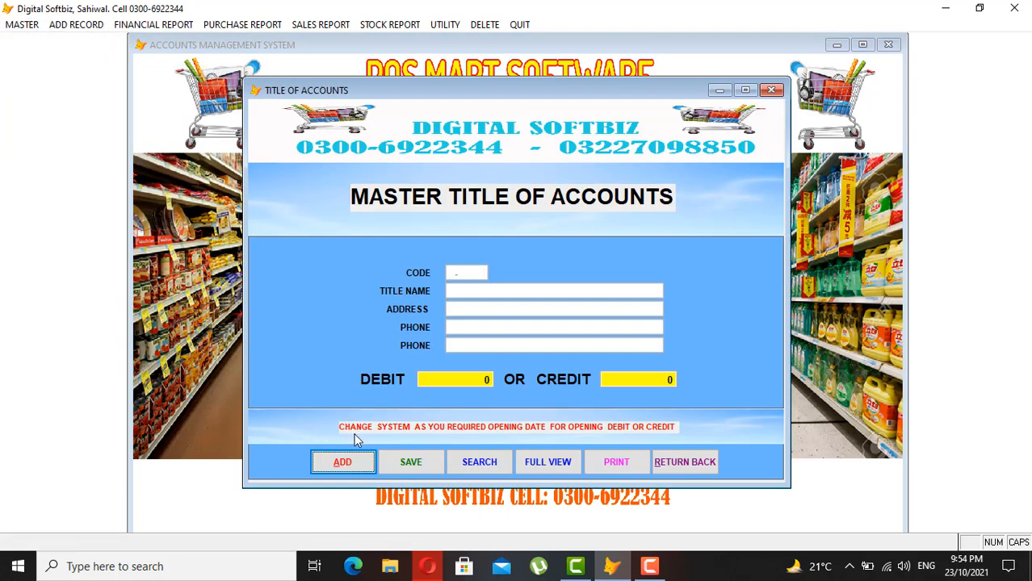
{"action": "left_click", "coordinate": [350, 466]}
{"action": "type", "text": "05001"}
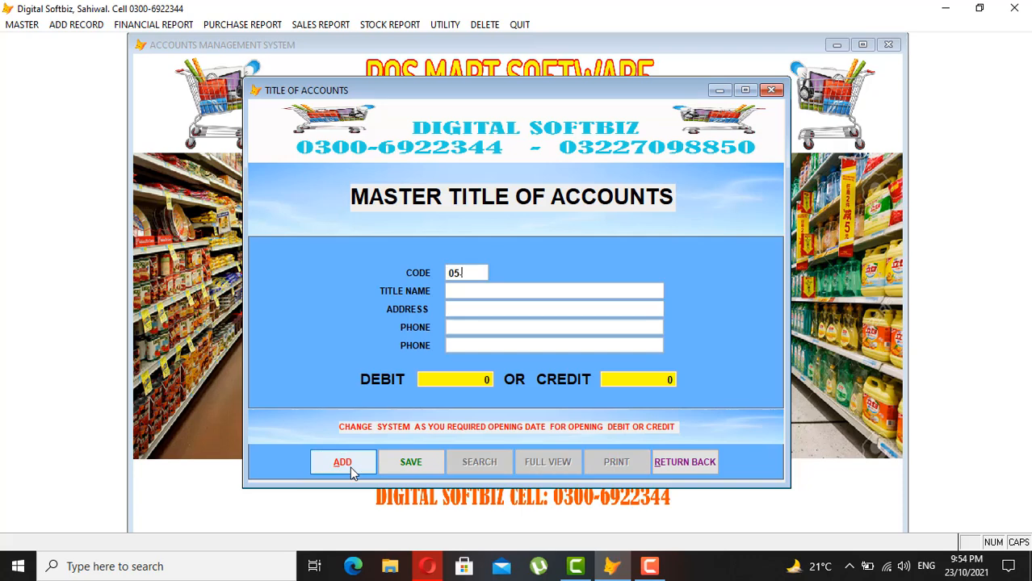
{"action": "key", "text": "Return"}
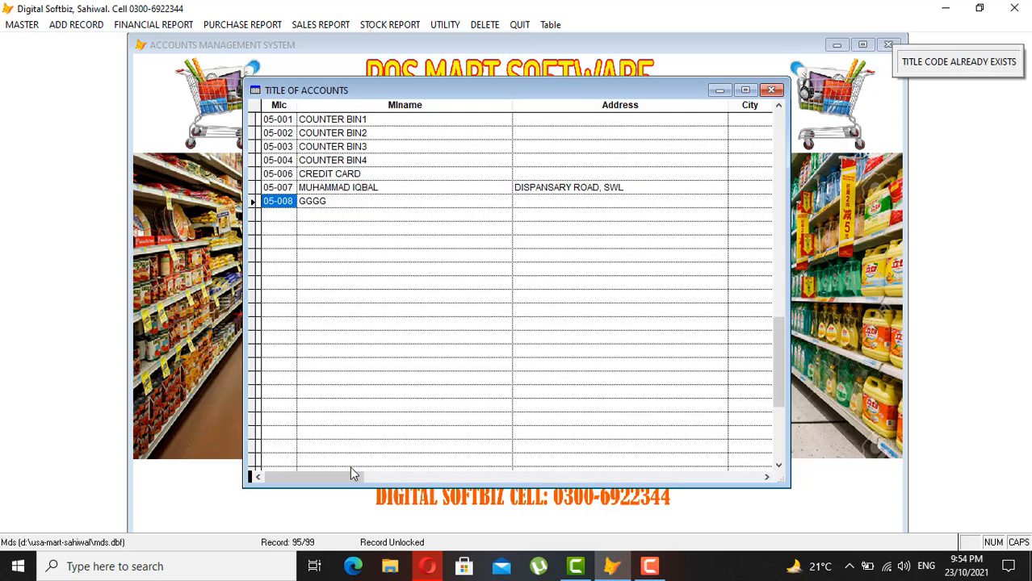
{"action": "left_click", "coordinate": [374, 119]}
{"action": "left_click", "coordinate": [374, 134]}
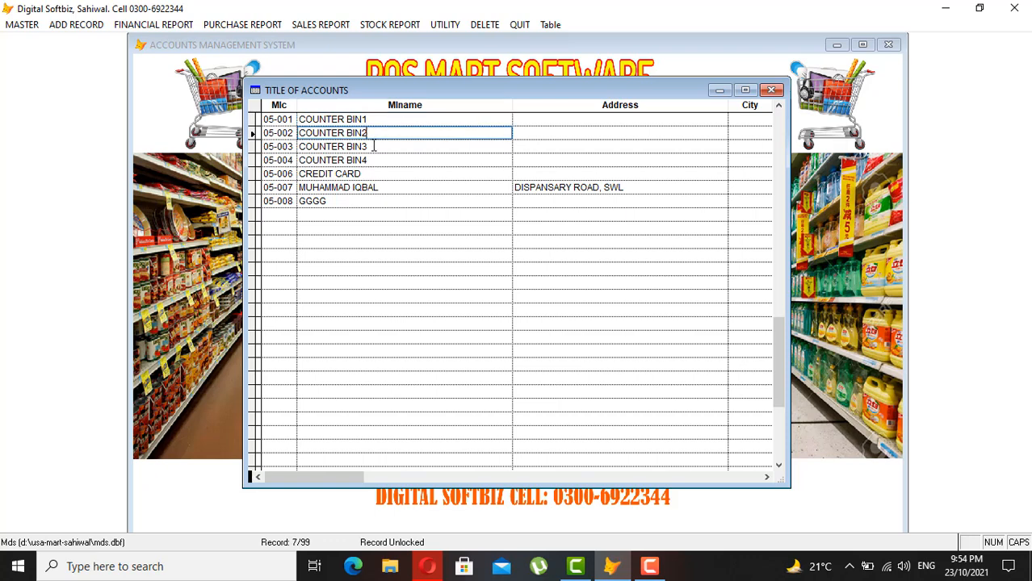
{"action": "left_click", "coordinate": [374, 146]}
{"action": "left_click", "coordinate": [375, 160]}
{"action": "left_click_drag", "start_coordinate": [379, 160], "coordinate": [280, 115]}
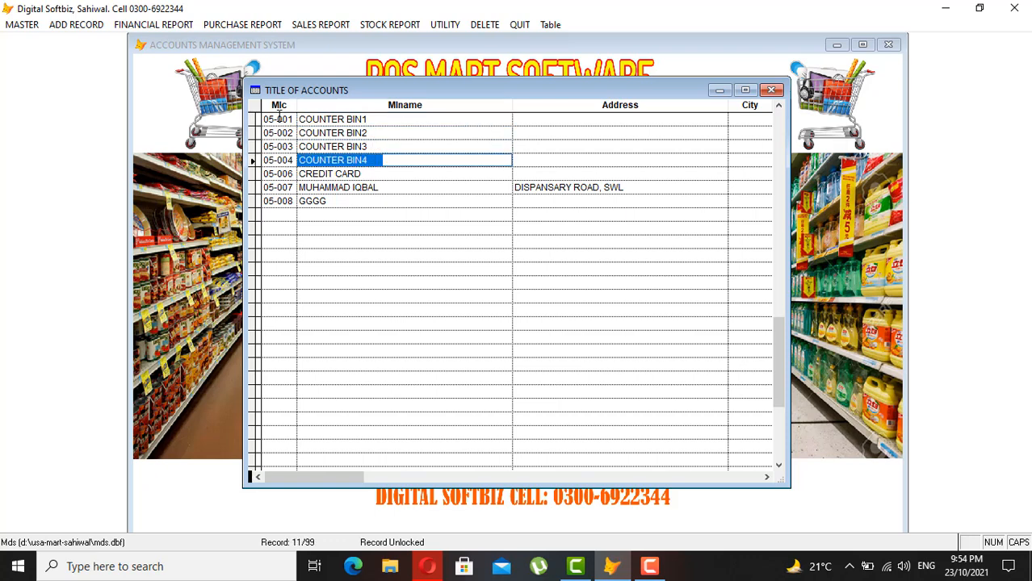
{"action": "left_click", "coordinate": [360, 122]}
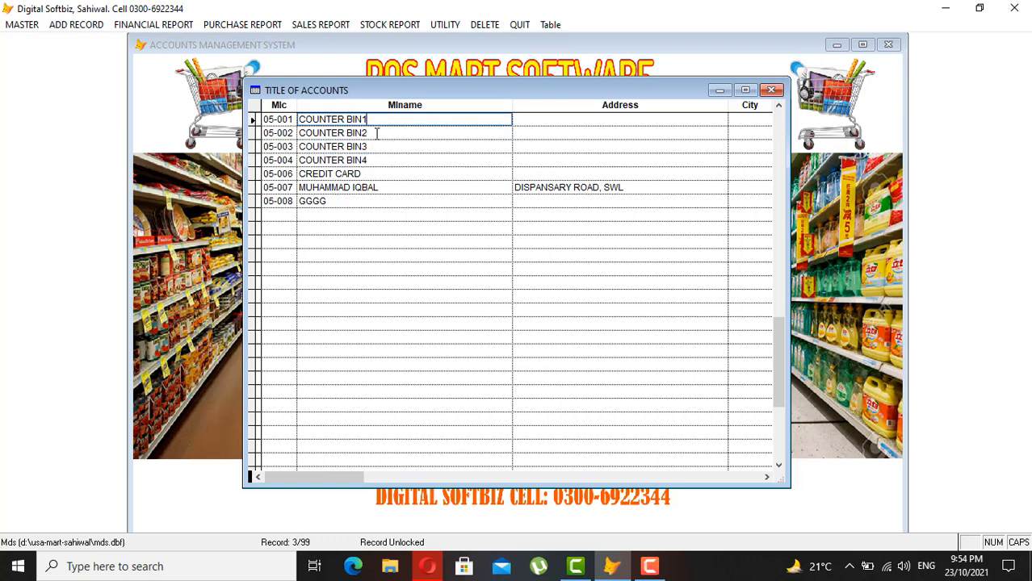
{"action": "left_click", "coordinate": [377, 134]}
{"action": "left_click", "coordinate": [376, 147]}
{"action": "left_click", "coordinate": [300, 188]}
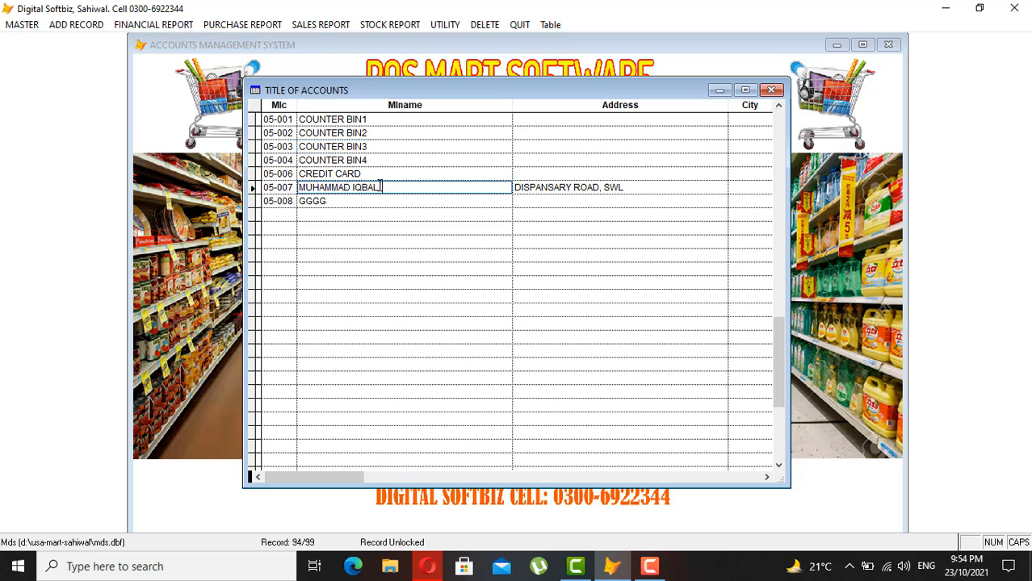
{"action": "left_click_drag", "start_coordinate": [382, 187], "coordinate": [297, 188]}
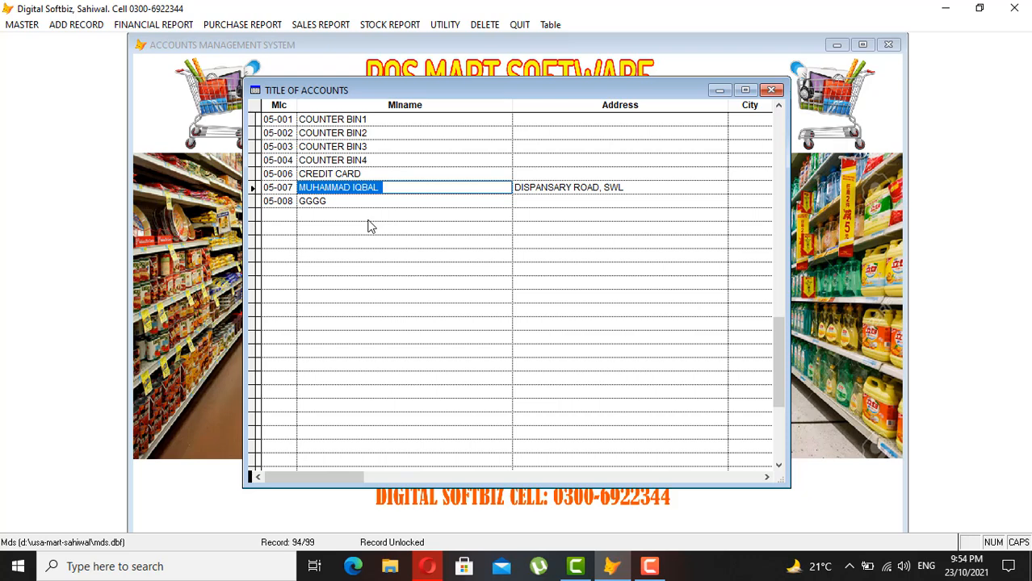
{"action": "key", "text": "Escape"}
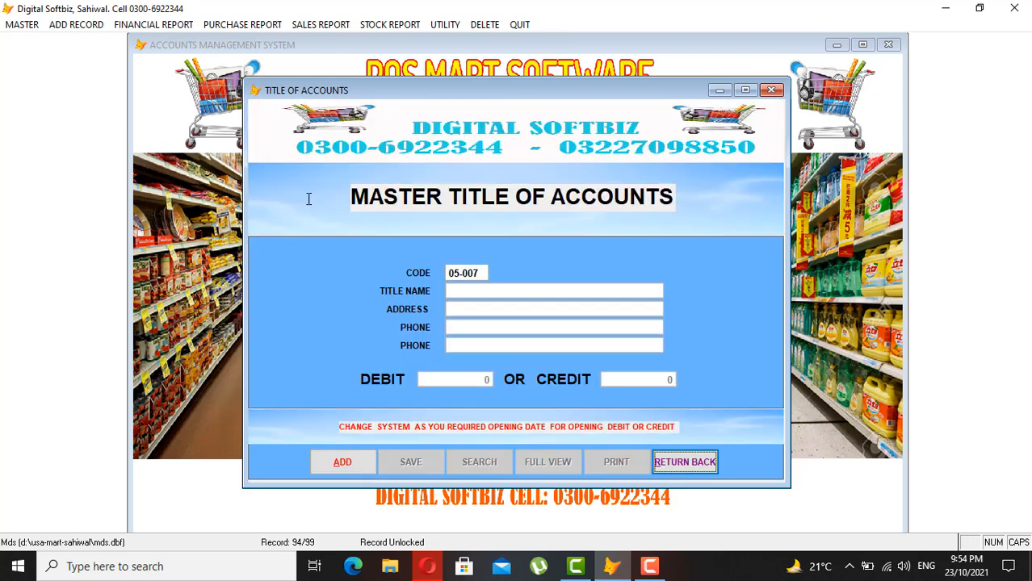
{"action": "left_click", "coordinate": [365, 463]}
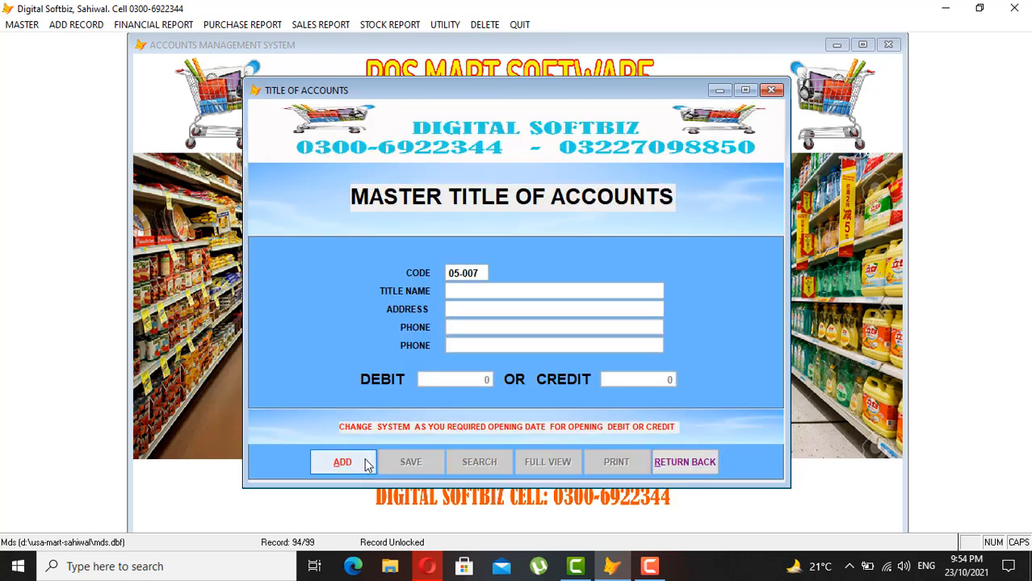
{"action": "type", "text": "09"}
{"action": "key", "text": "Return"}
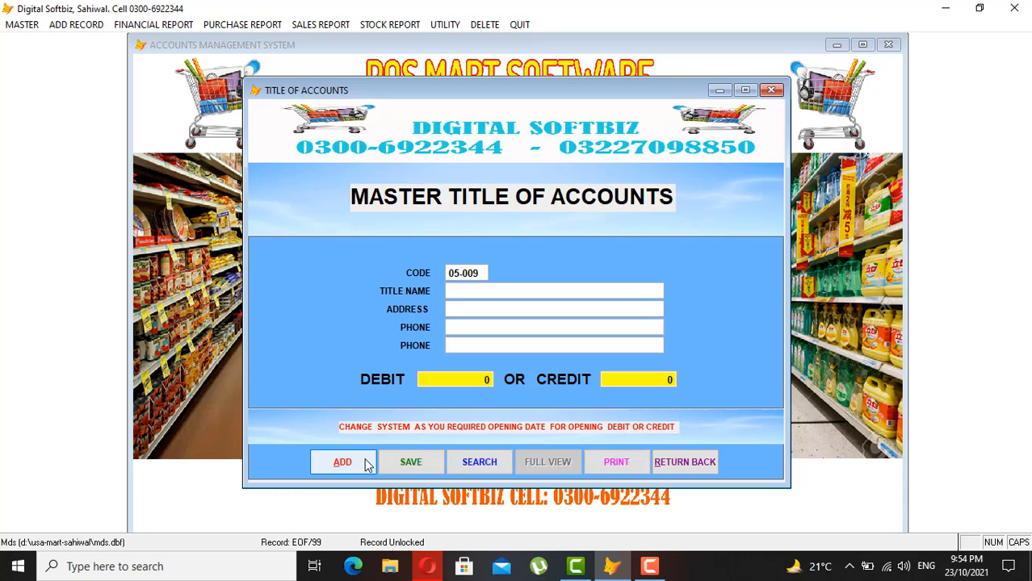
{"action": "type", "text": "GM MUSTAFA"}
{"action": "key", "text": "Return"}
{"action": "type", "text": "2000.0"}
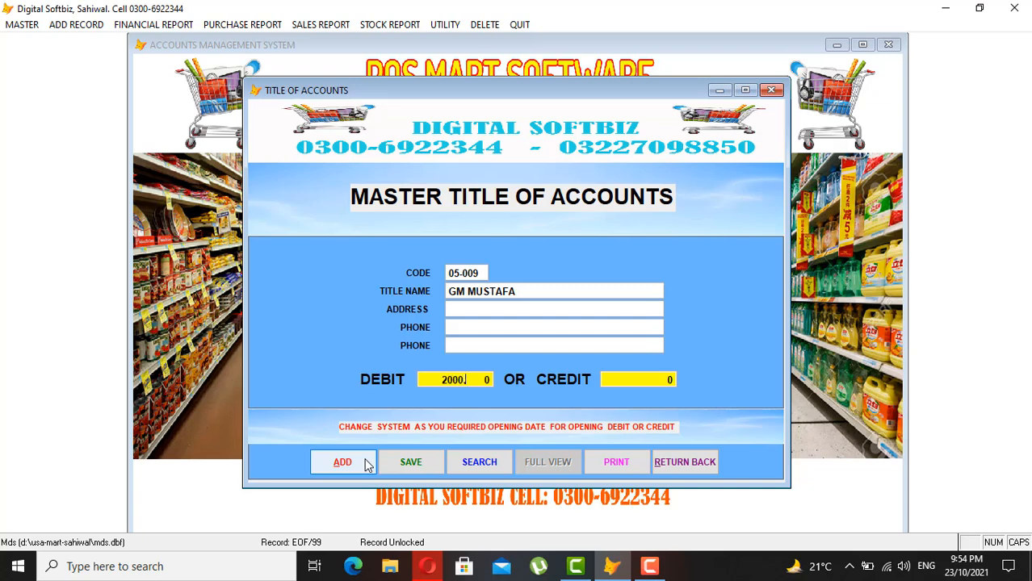
{"action": "type", "text": "00"}
{"action": "key", "text": "Return"}
{"action": "key", "text": "Return"}
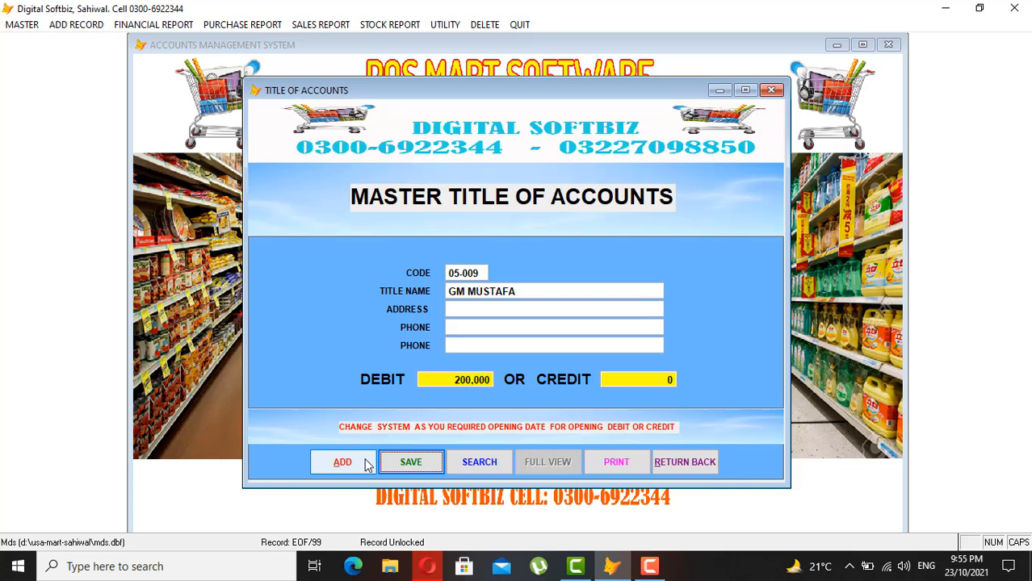
{"action": "key", "text": "Return"}
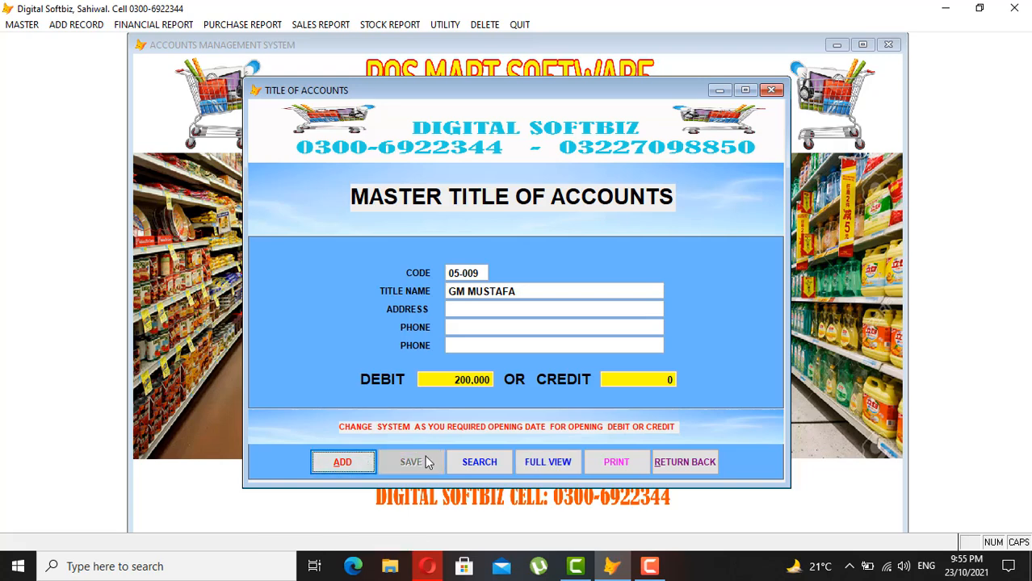
- Start another blank account record, entering 1 in the code
{"action": "left_click", "coordinate": [343, 461]}
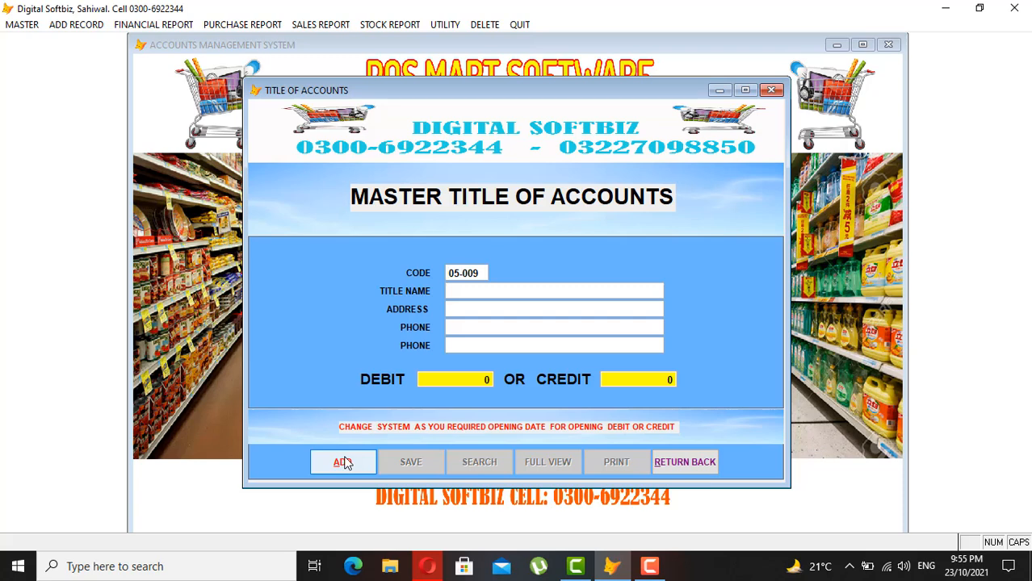
{"action": "type", "text": "1"}
{"action": "key", "text": "Return"}
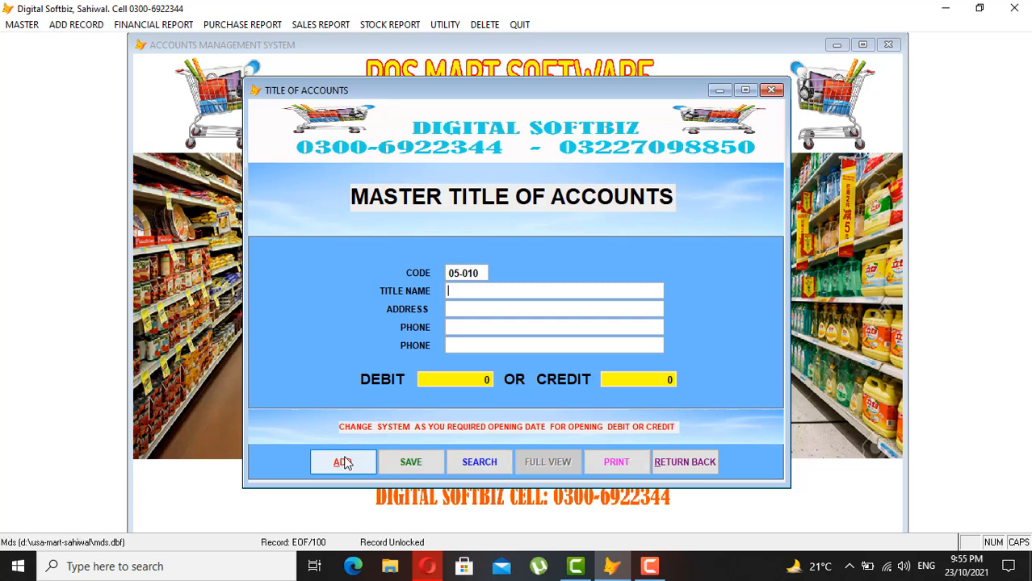
{"action": "left_click", "coordinate": [691, 462]}
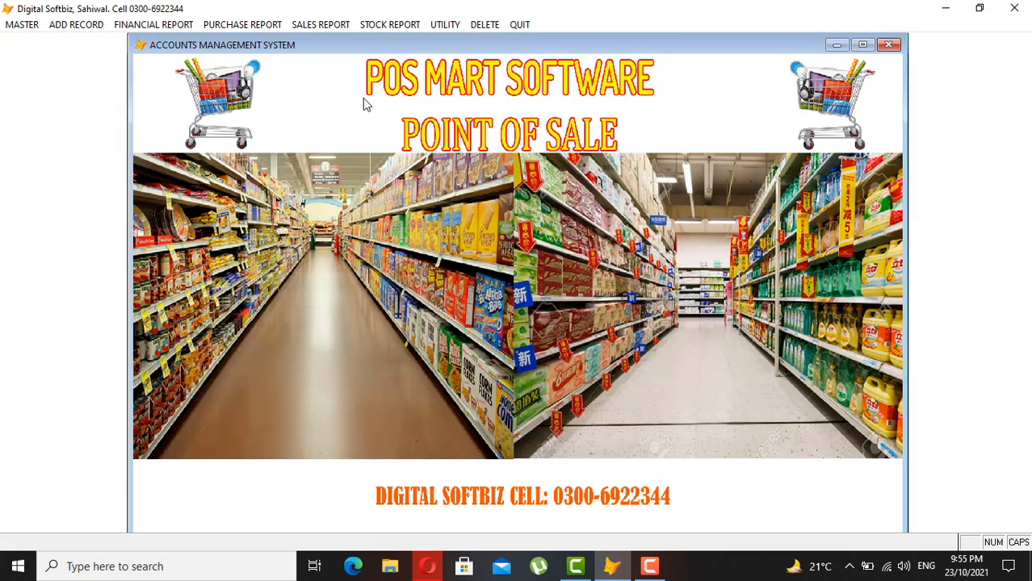
{"action": "left_click", "coordinate": [171, 24]}
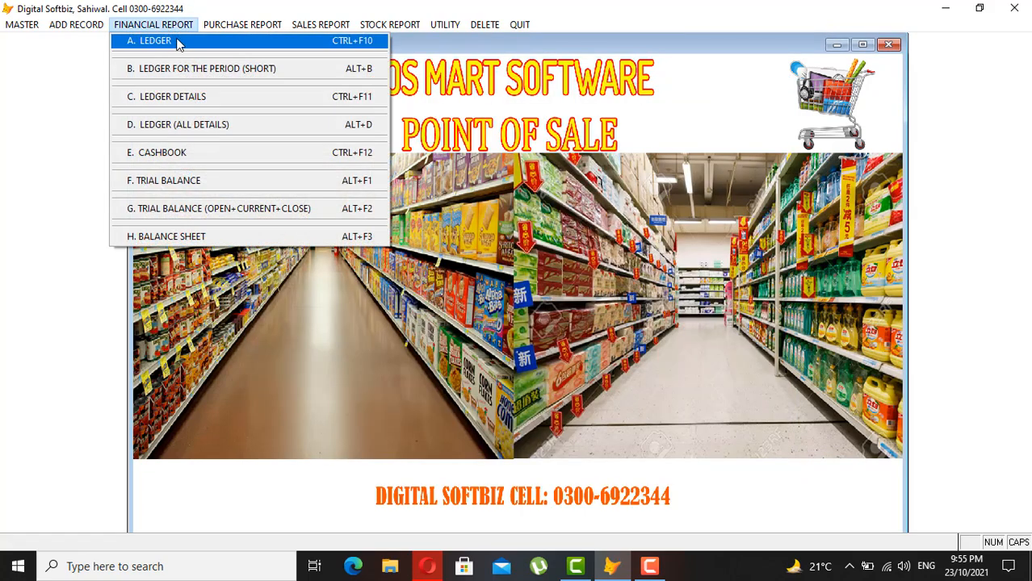
{"action": "left_click", "coordinate": [177, 40]}
{"action": "key", "text": "Return"}
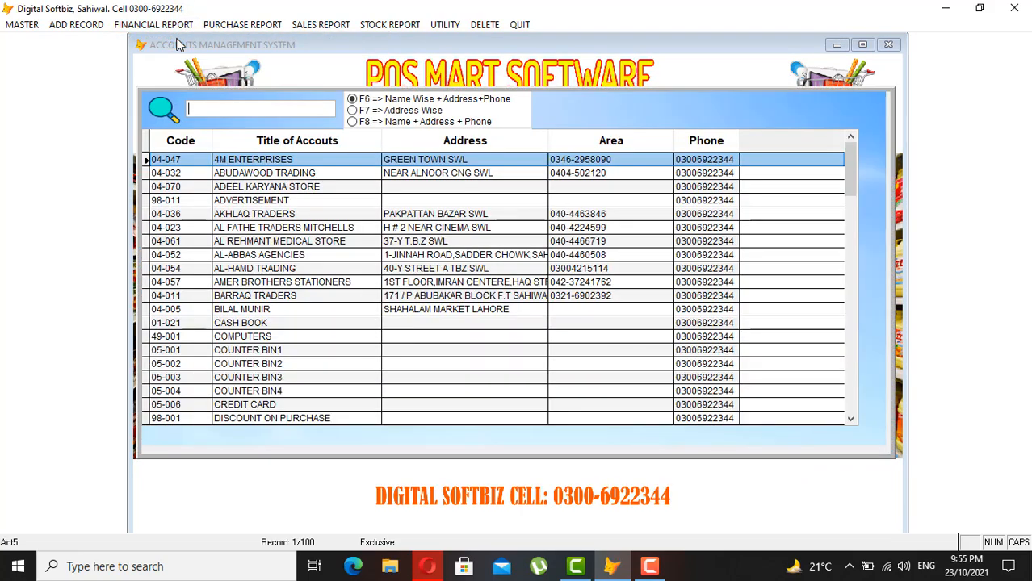
{"action": "type", "text": "GM"}
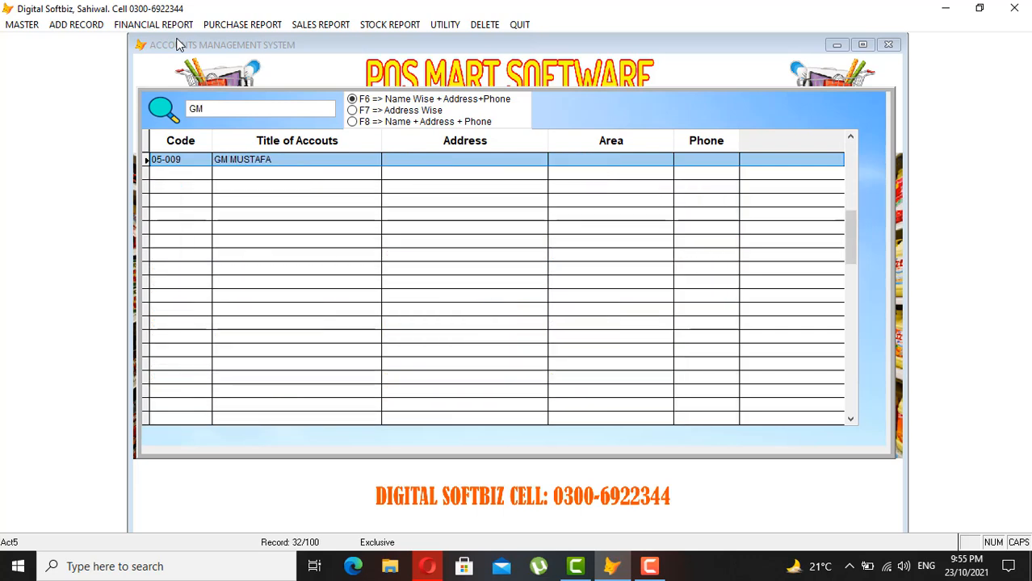
{"action": "key", "text": "BackSpace"}
{"action": "key", "text": "BackSpace"}
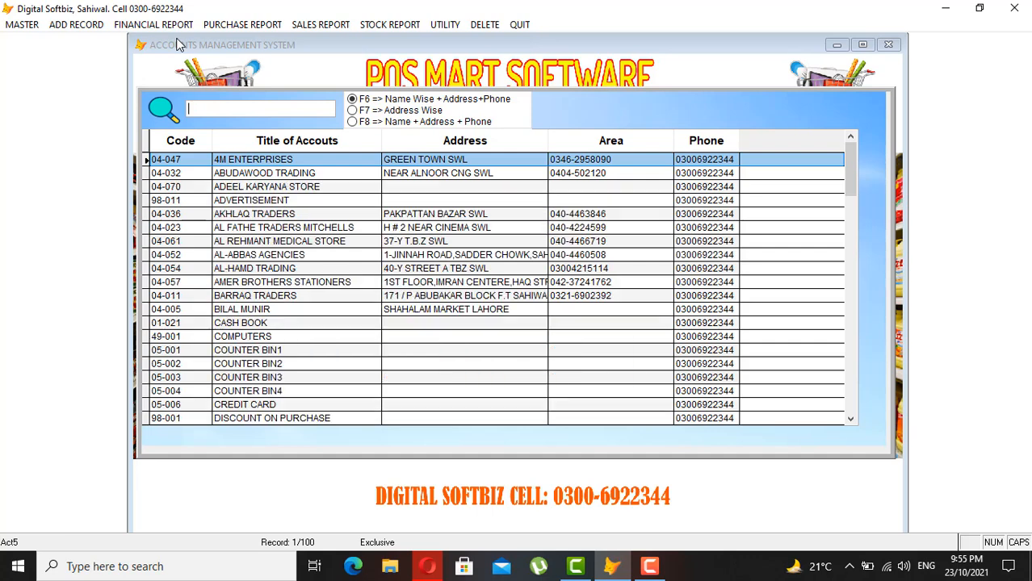
{"action": "type", "text": "M"}
{"action": "key", "text": "Down"}
{"action": "key", "text": "Down"}
{"action": "key", "text": "Down"}
{"action": "key", "text": "Down"}
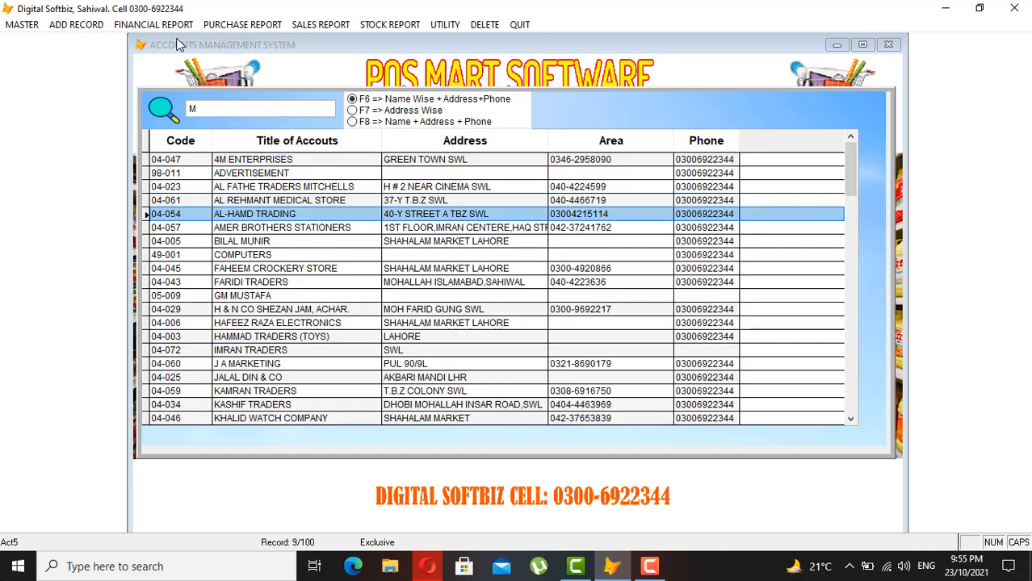
{"action": "left_click", "coordinate": [235, 109]}
{"action": "key", "text": "BackSpace"}
{"action": "type", "text": "G"}
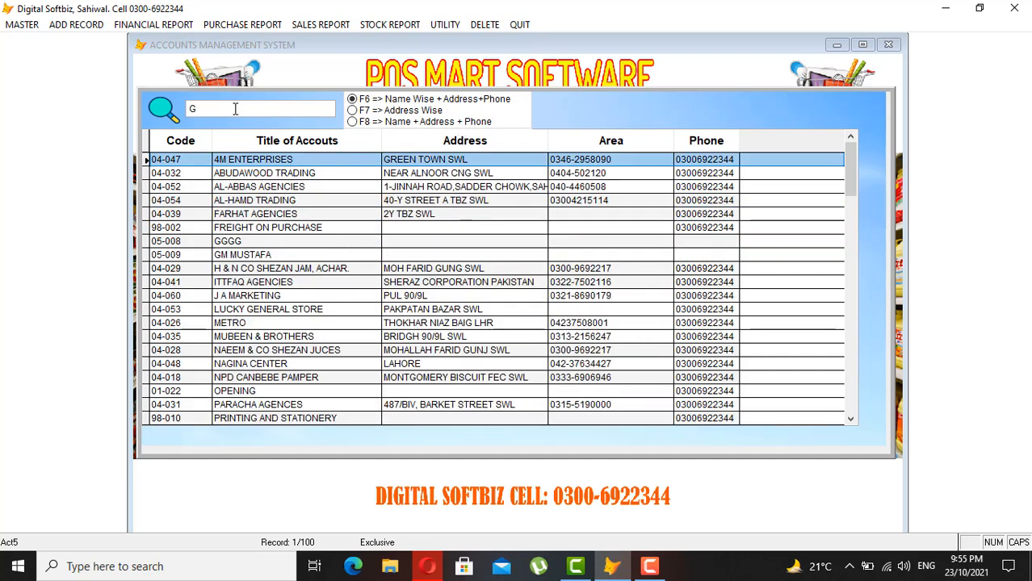
{"action": "key", "text": "Down"}
{"action": "key", "text": "Down"}
{"action": "key", "text": "Down"}
{"action": "key", "text": "Down"}
{"action": "key", "text": "Down"}
{"action": "key", "text": "Down"}
{"action": "key", "text": "Down"}
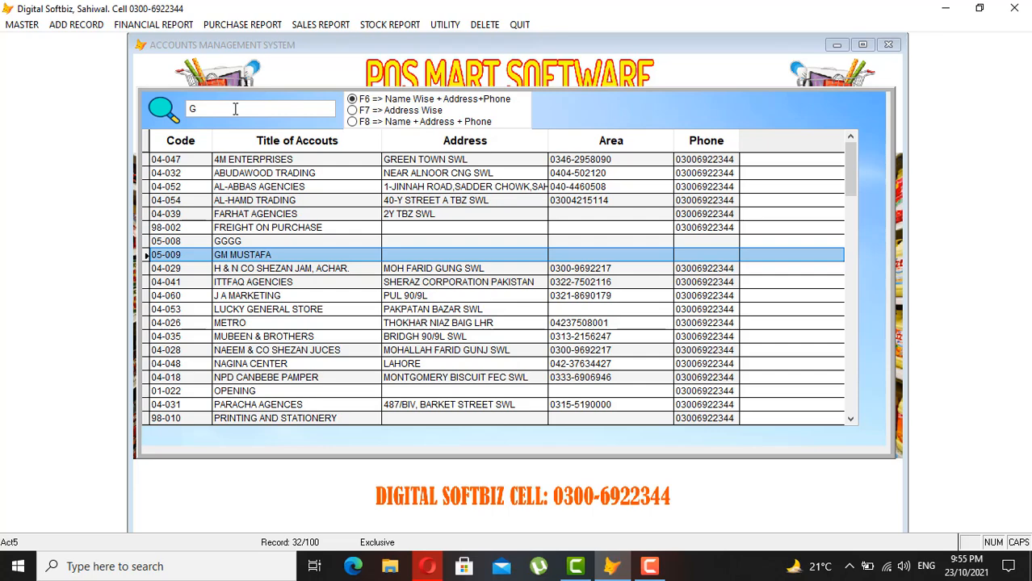
{"action": "type", "text": "M"}
{"action": "key", "text": "BackSpace"}
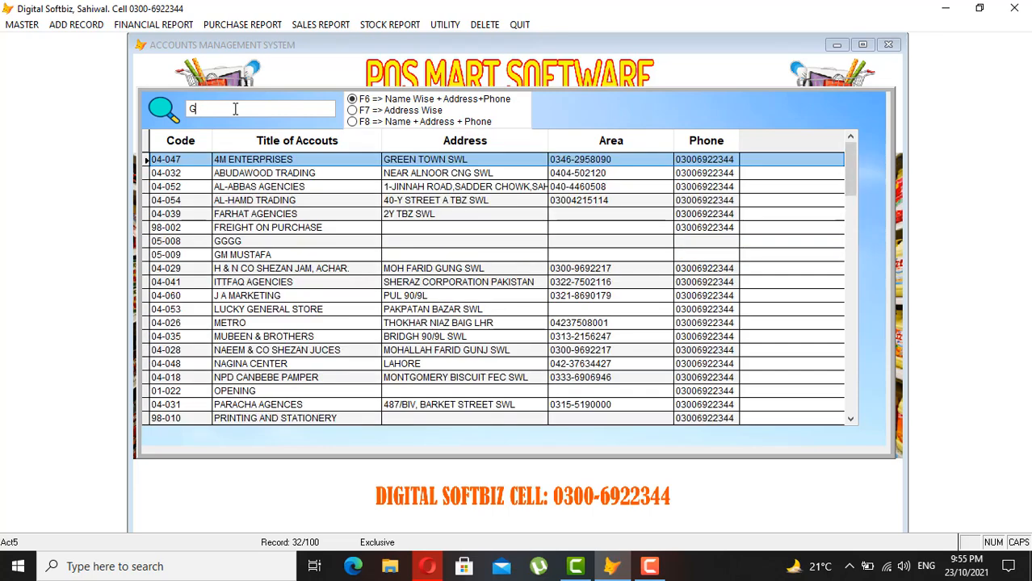
{"action": "key", "text": "BackSpace"}
{"action": "type", "text": "MUS"}
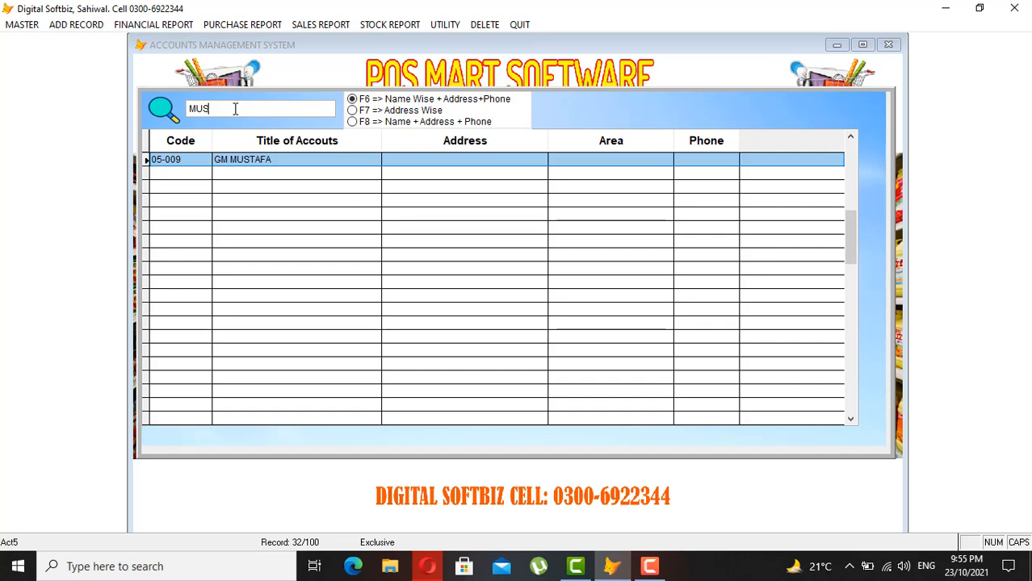
{"action": "key", "text": "Return"}
{"action": "key", "text": "Return"}
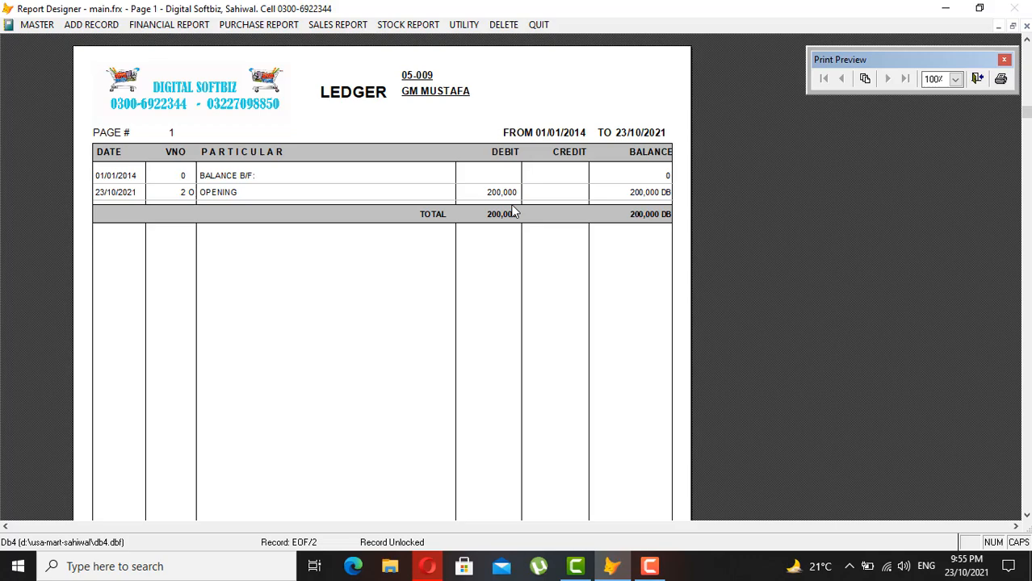
{"action": "key", "text": "Escape"}
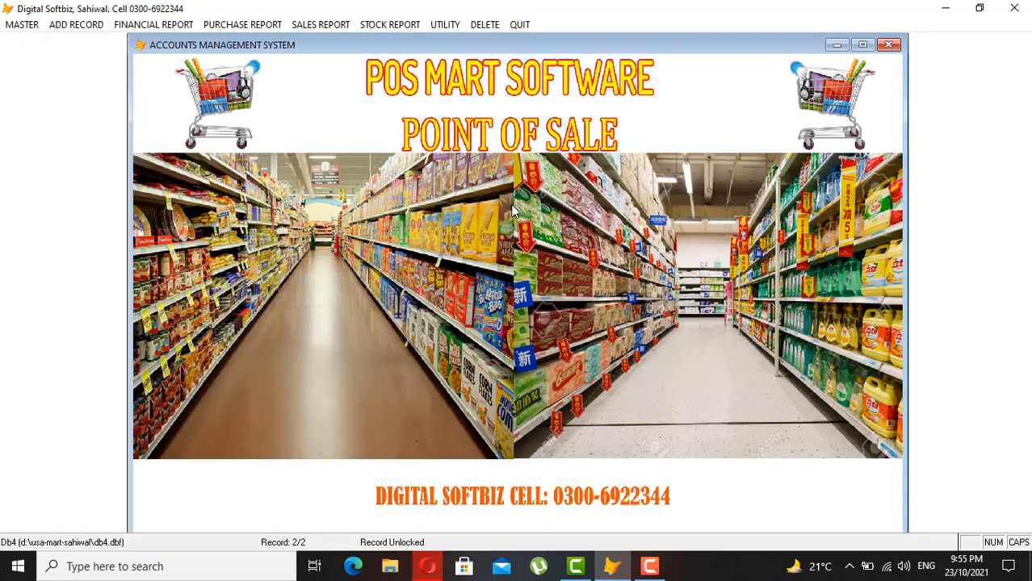
{"action": "left_click", "coordinate": [30, 26]}
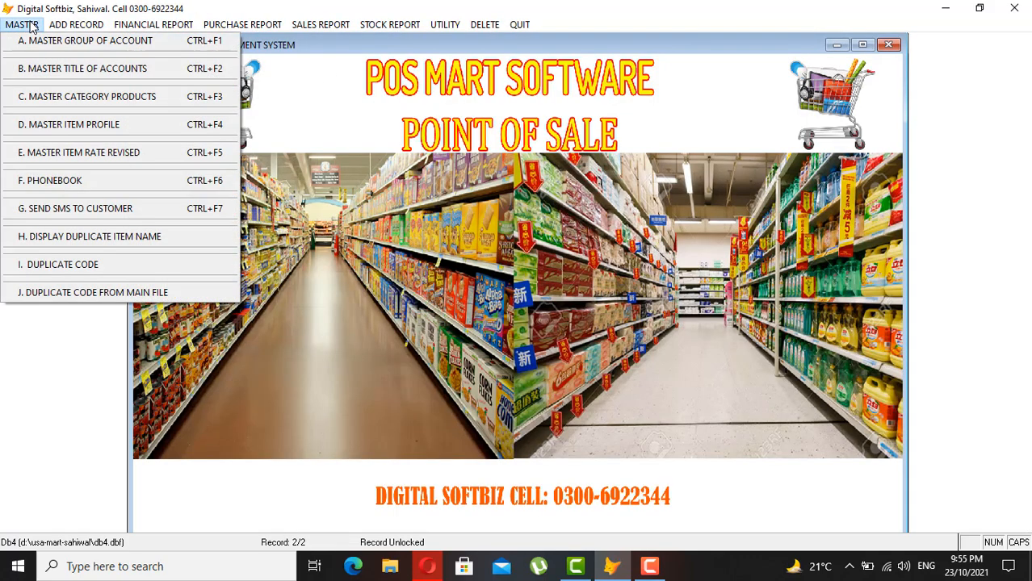
{"action": "left_click", "coordinate": [63, 42]}
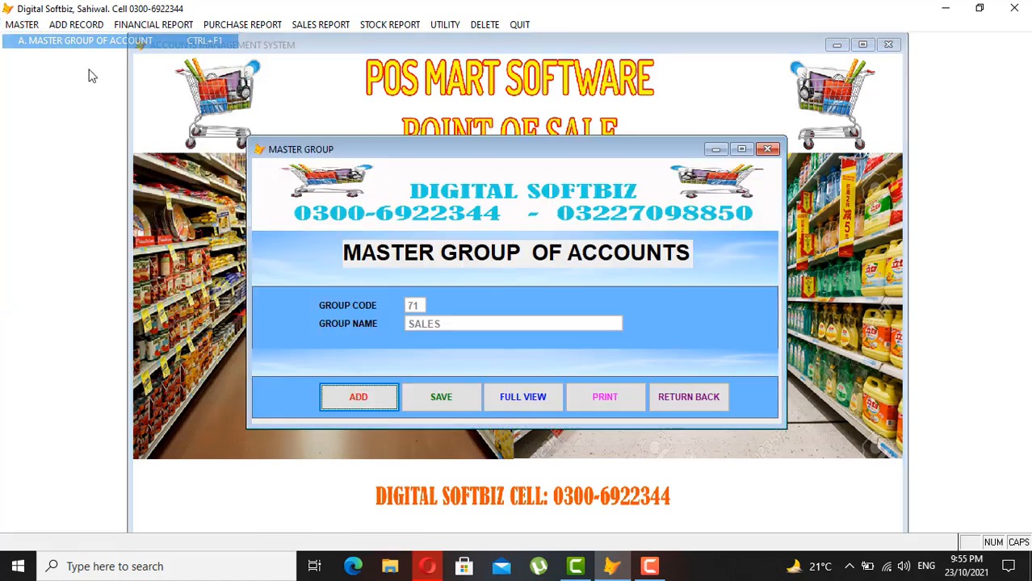
{"action": "left_click", "coordinate": [502, 398]}
{"action": "left_click", "coordinate": [322, 246]}
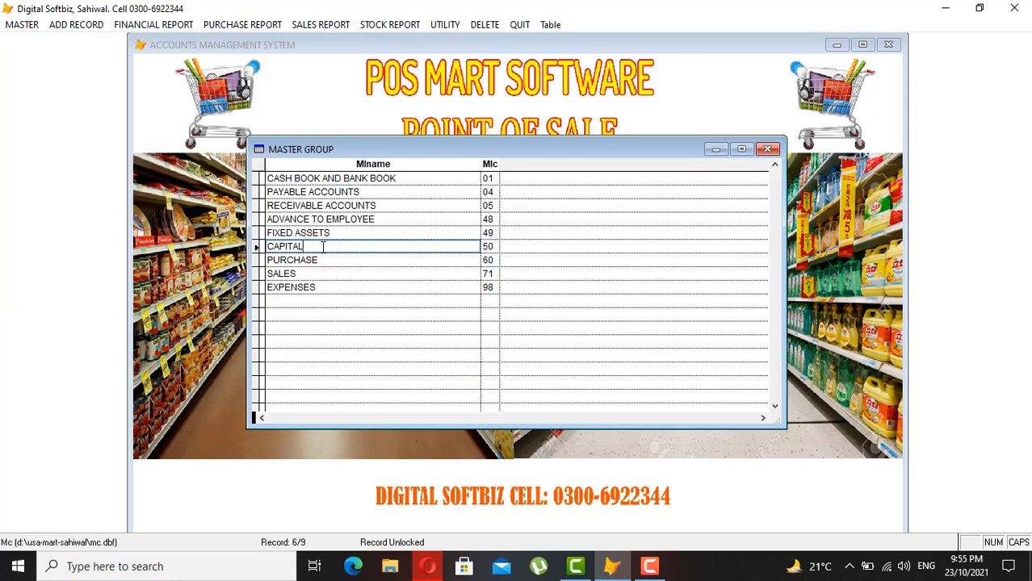
{"action": "left_click", "coordinate": [393, 178]}
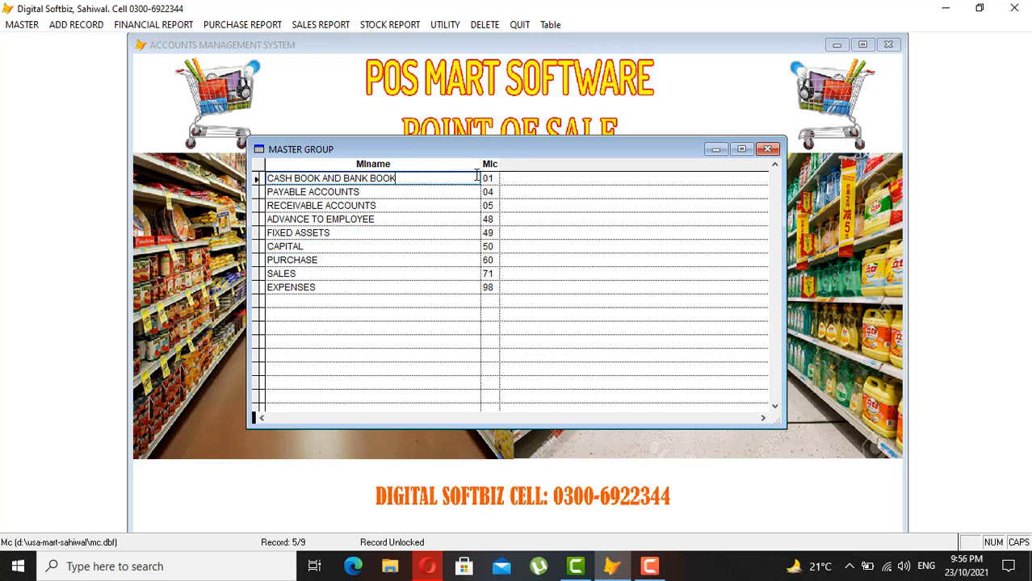
{"action": "left_click", "coordinate": [369, 285]}
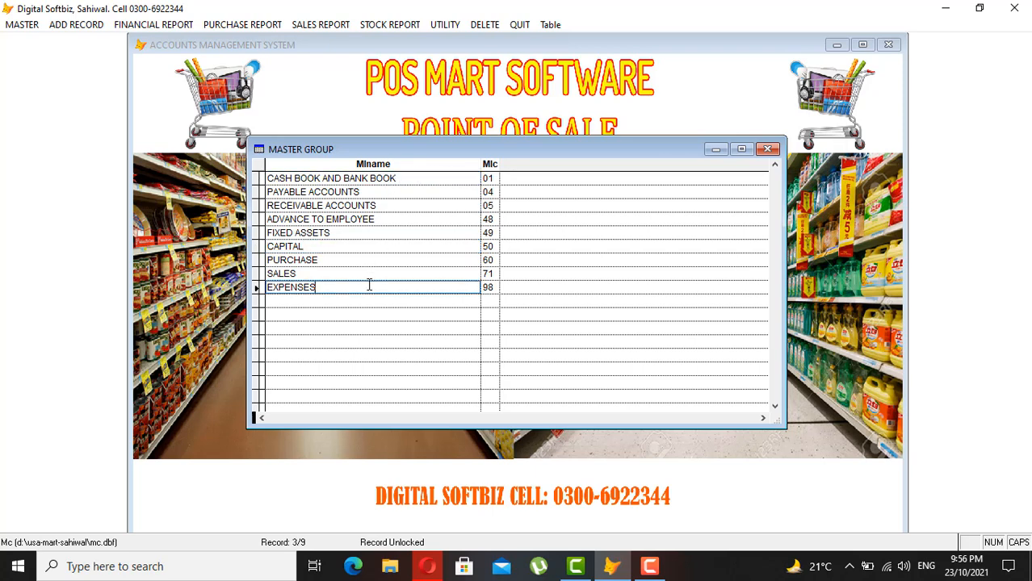
{"action": "key", "text": "Escape"}
{"action": "left_click", "coordinate": [710, 403]}
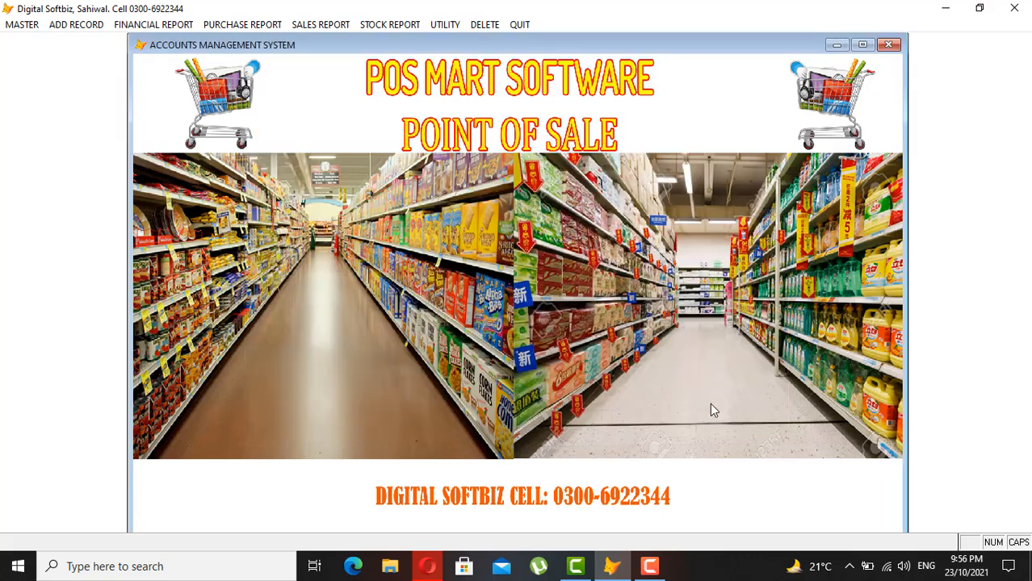
- Save account 01-001 MCB BANK with a 100,000 opening debit, then begin code 50-002
{"action": "left_click", "coordinate": [32, 24]}
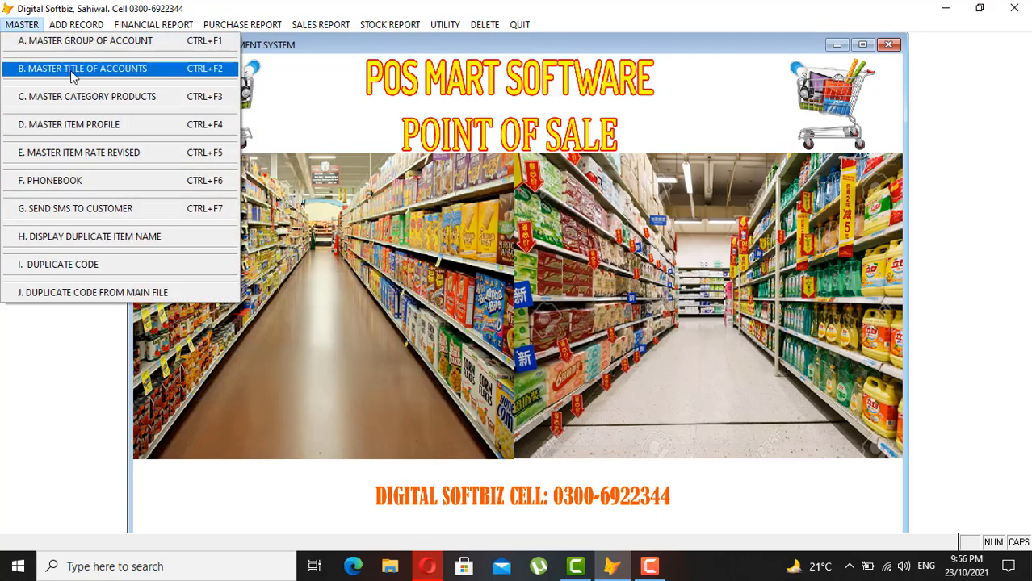
{"action": "left_click", "coordinate": [71, 71]}
{"action": "left_click", "coordinate": [362, 466]}
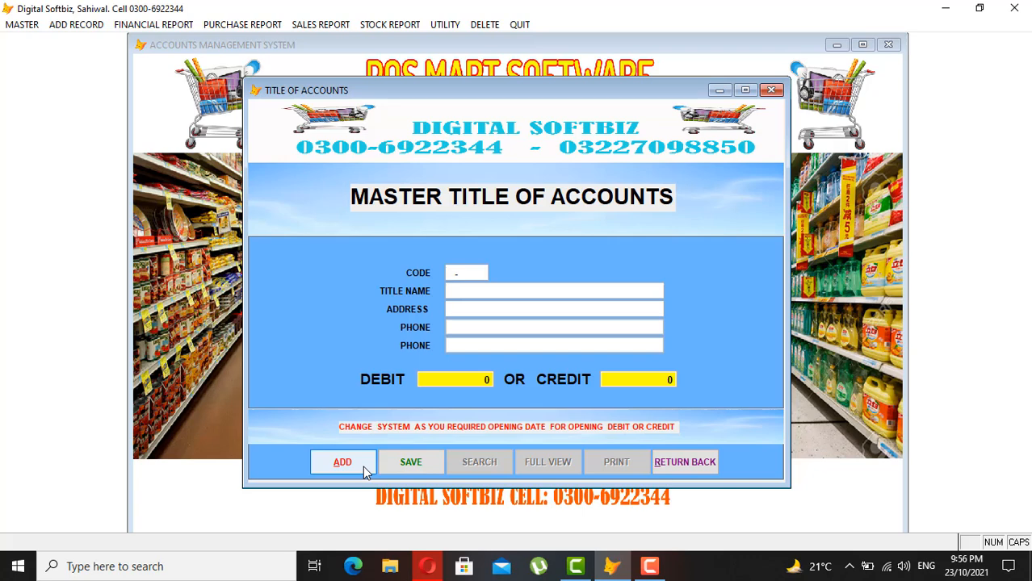
{"action": "type", "text": "01"}
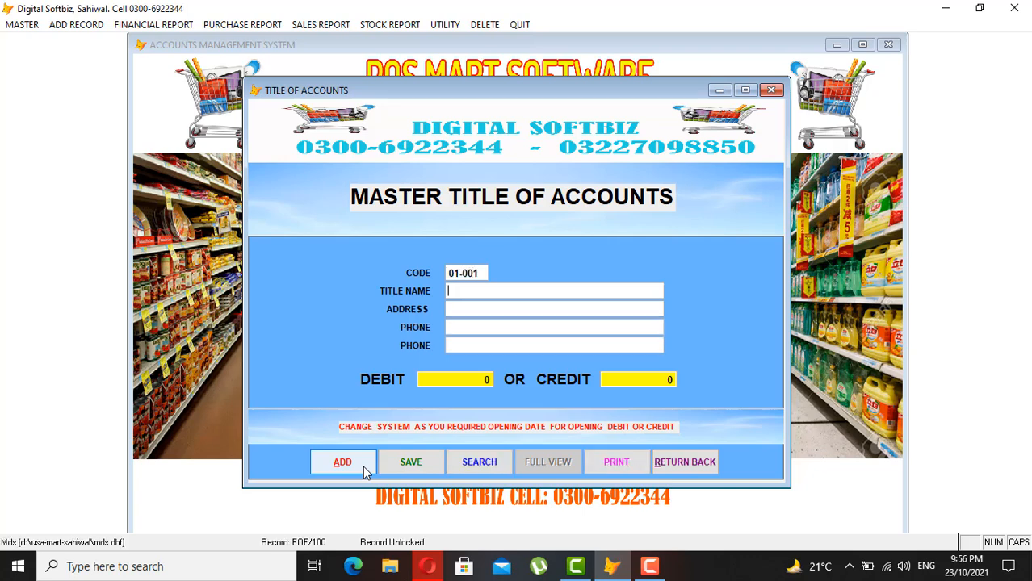
{"action": "type", "text": "001MCB BANK"}
{"action": "key", "text": "Return"}
{"action": "key", "text": "Return"}
{"action": "key", "text": "Return"}
{"action": "key", "text": "Return"}
{"action": "type", "text": "1000.00"}
{"action": "key", "text": "Return"}
{"action": "key", "text": "Return"}
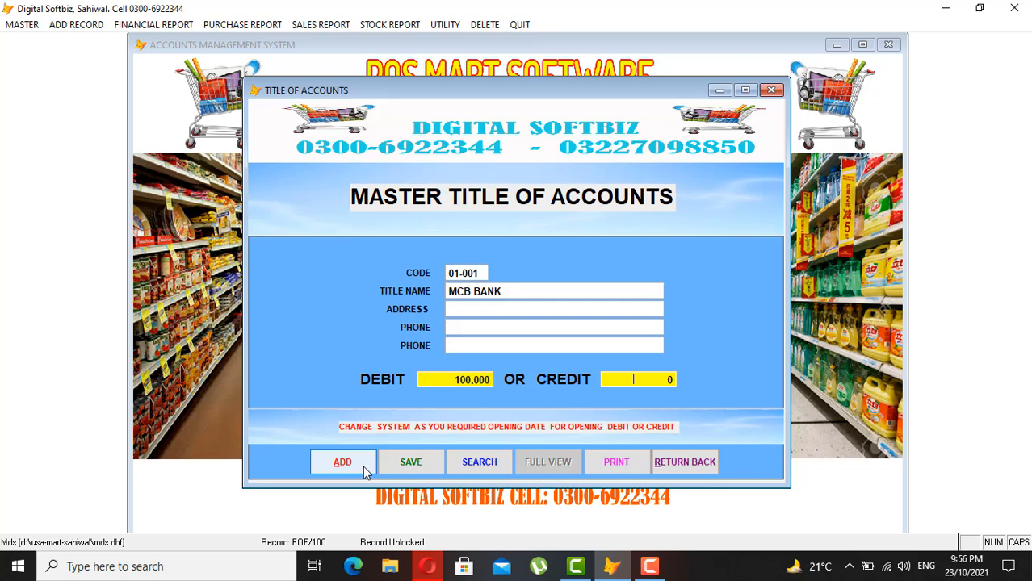
{"action": "key", "text": "Return"}
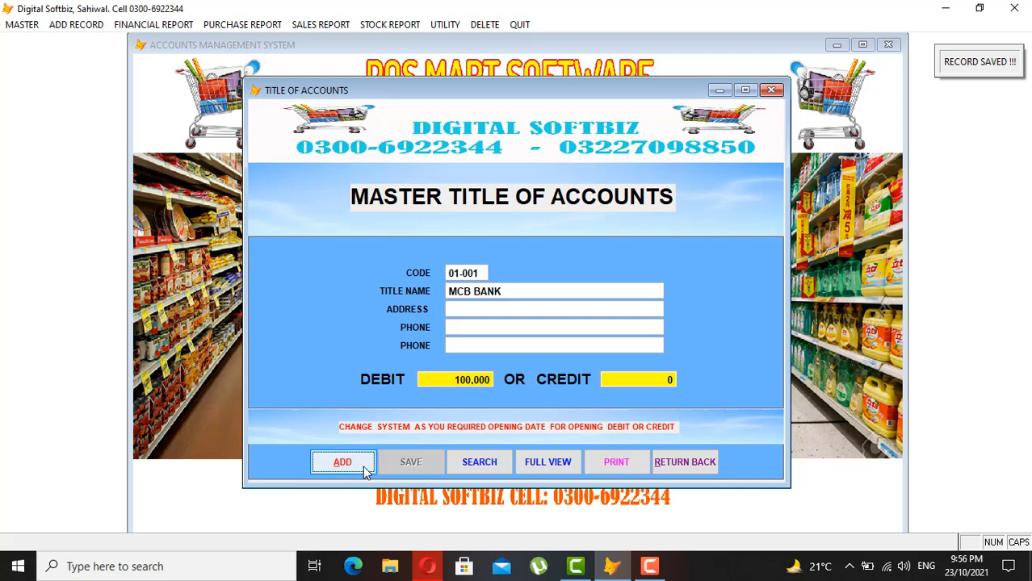
{"action": "key", "text": "Return"}
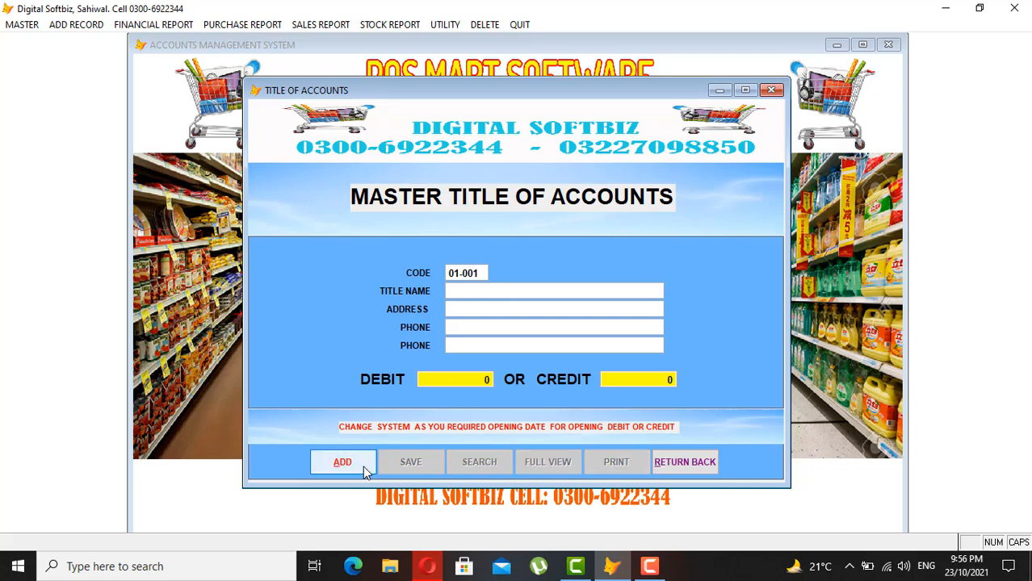
{"action": "type", "text": "50-002"}
- With 50-002 taken, save 50-003 under the owner's name with 300,000 credit, then begin code 98-01
{"action": "key", "text": "Return"}
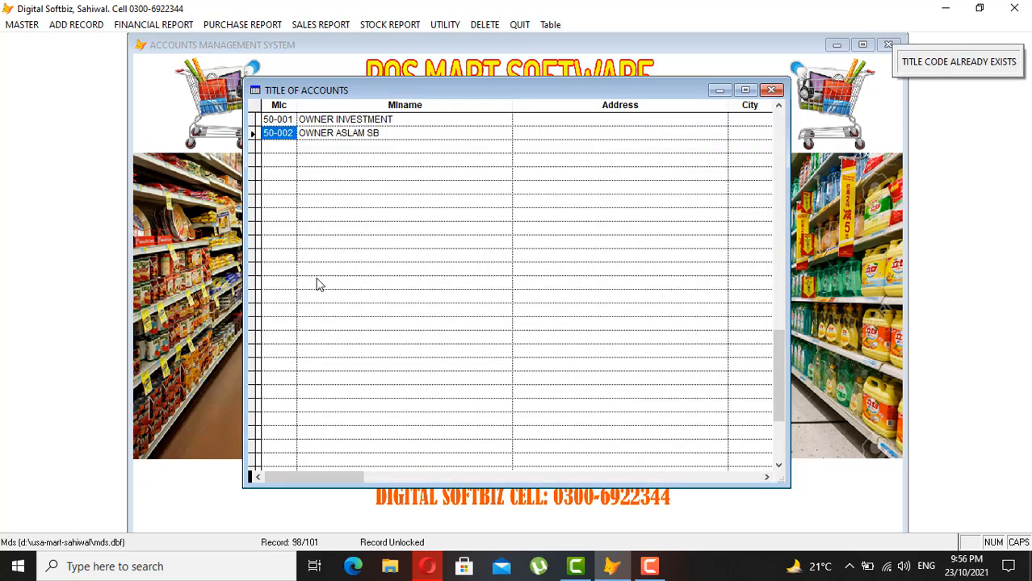
{"action": "key", "text": "Escape"}
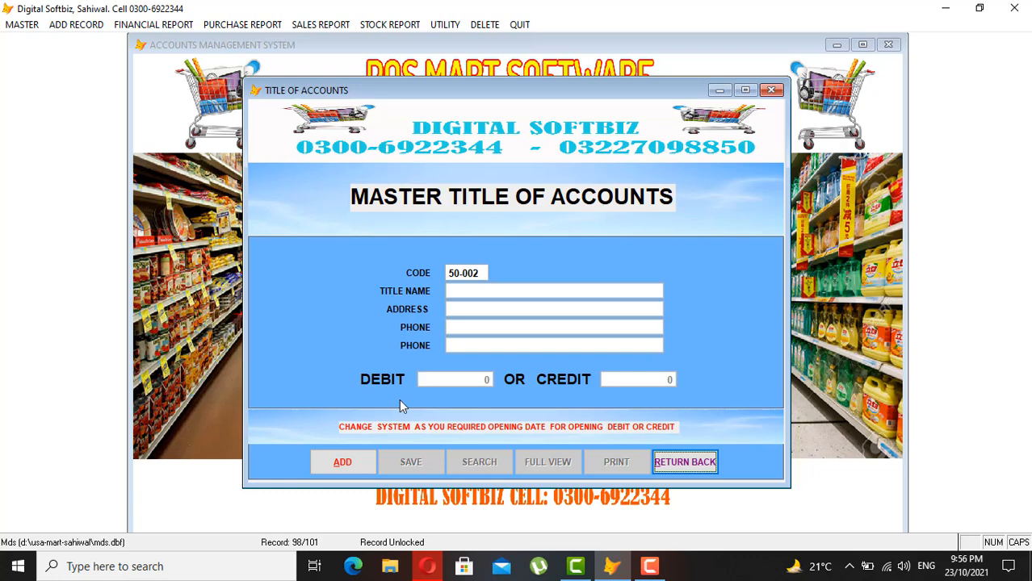
{"action": "left_click", "coordinate": [356, 461]}
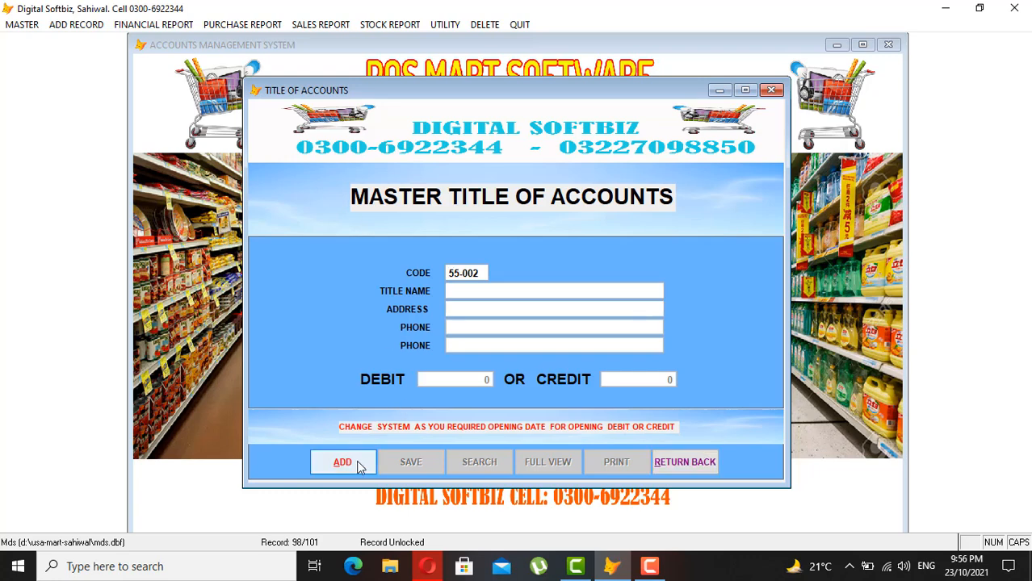
{"action": "type", "text": "3"}
{"action": "key", "text": "Return"}
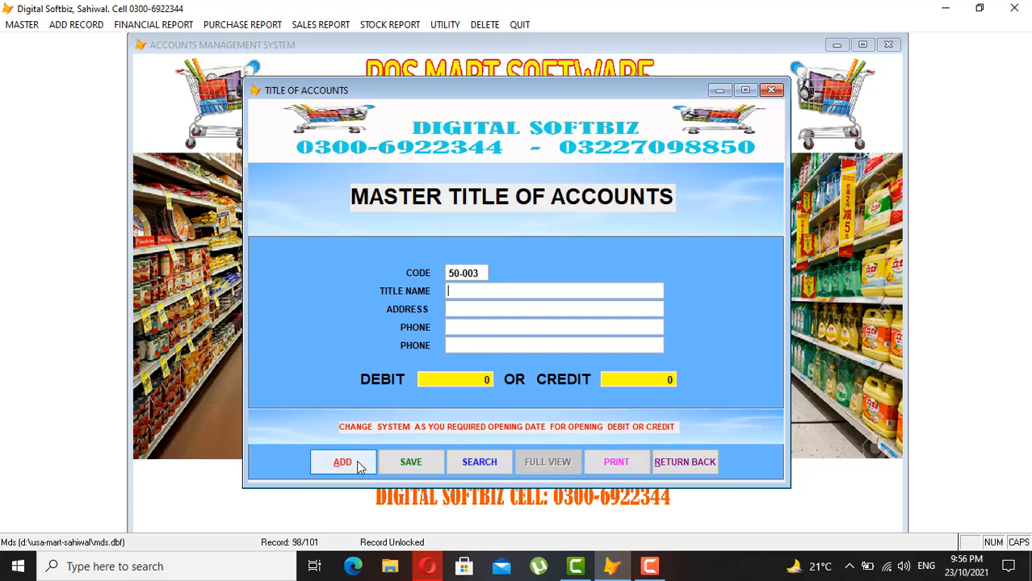
{"action": "type", "text": "JAMIL OWNER"}
{"action": "key", "text": "Return"}
{"action": "key", "text": "Return"}
{"action": "key", "text": "Return"}
{"action": "key", "text": "Return"}
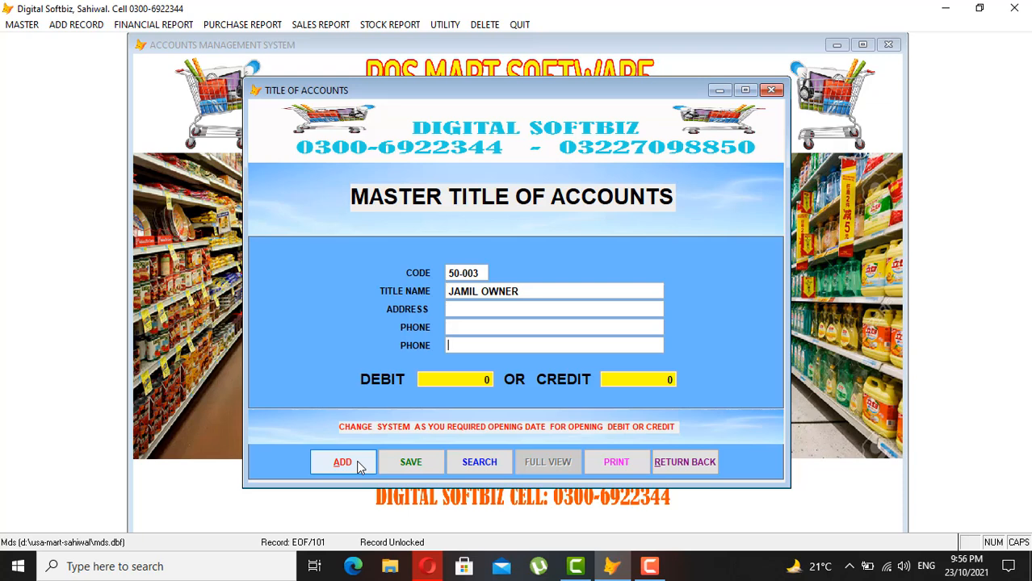
{"action": "type", "text": "3000.00 0"}
{"action": "key", "text": "Return"}
{"action": "key", "text": "Return"}
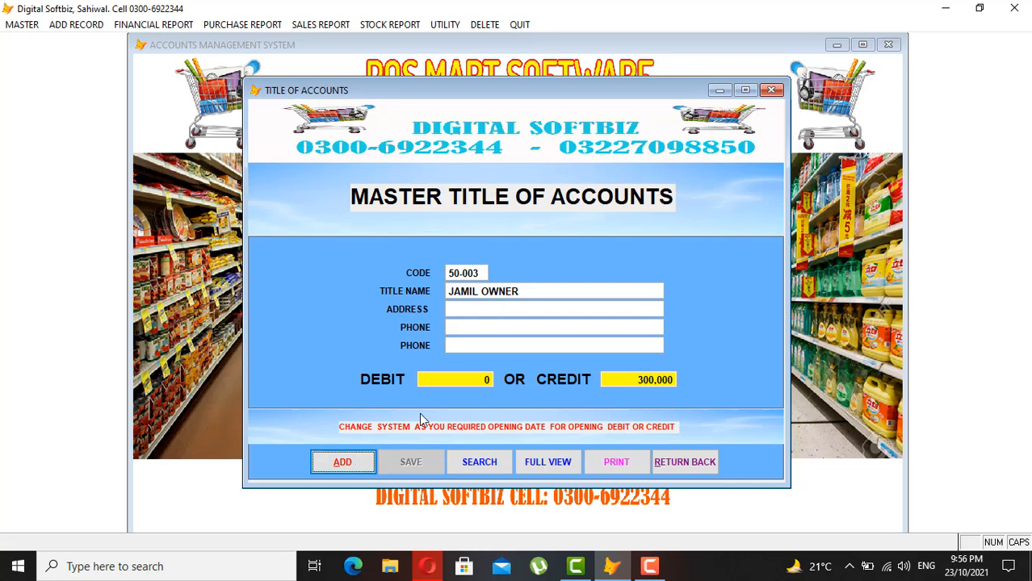
{"action": "left_click", "coordinate": [342, 464]}
{"action": "type", "text": "98-0"}
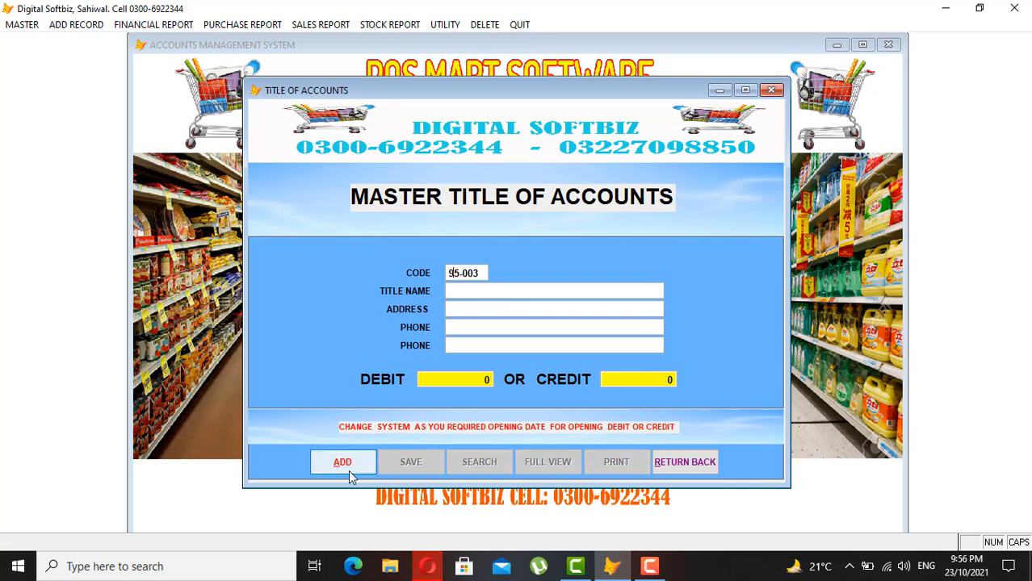
{"action": "type", "text": "11"}
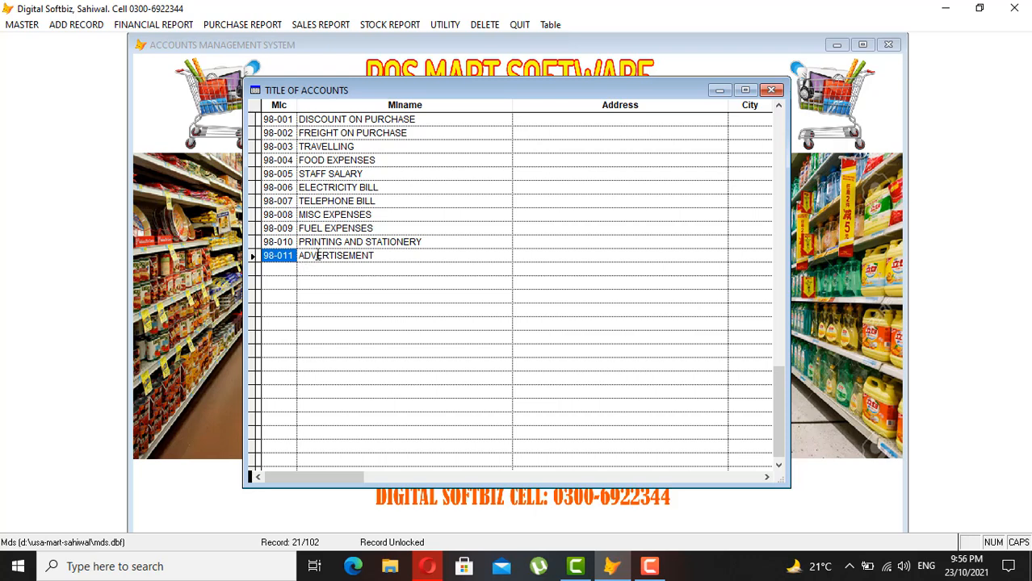
- Save expense account 98-012 FOOD EXP with no opening balance and close the accounts form
{"action": "left_click", "coordinate": [291, 255]}
{"action": "key", "text": "Escape"}
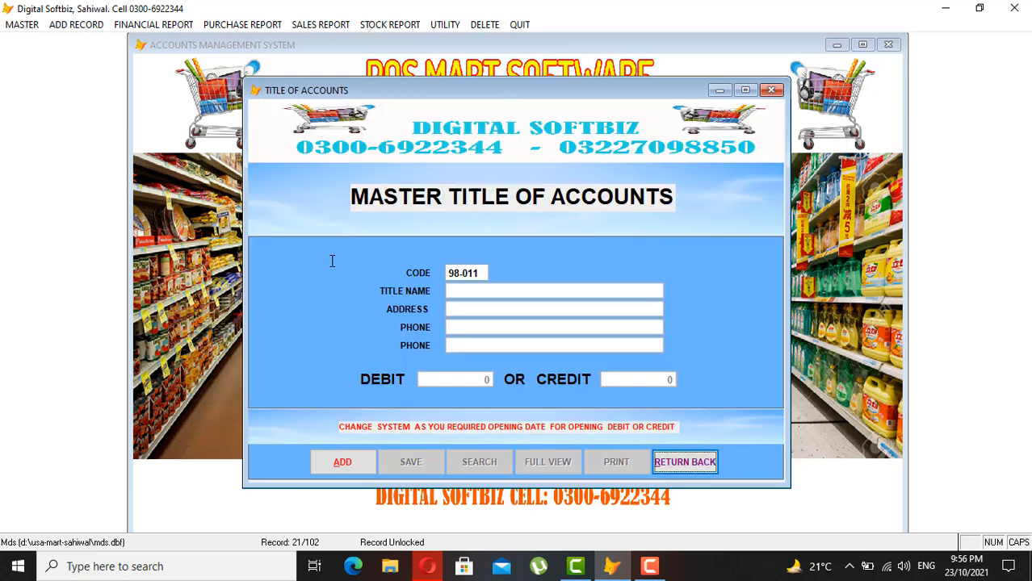
{"action": "left_click", "coordinate": [359, 468]}
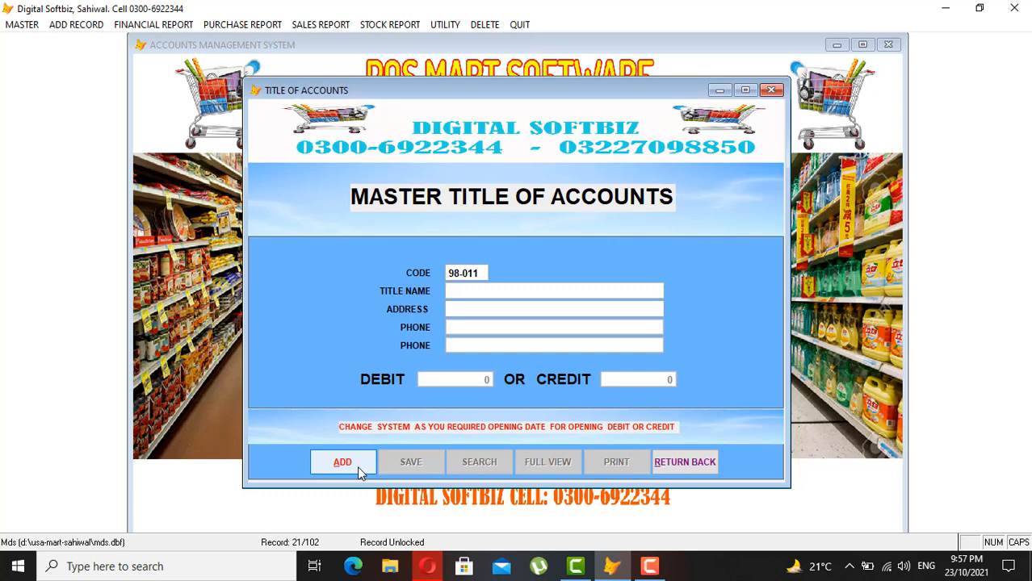
{"action": "key", "text": "Right"}
{"action": "key", "text": "Right"}
{"action": "key", "text": "Right"}
{"action": "type", "text": "012"}
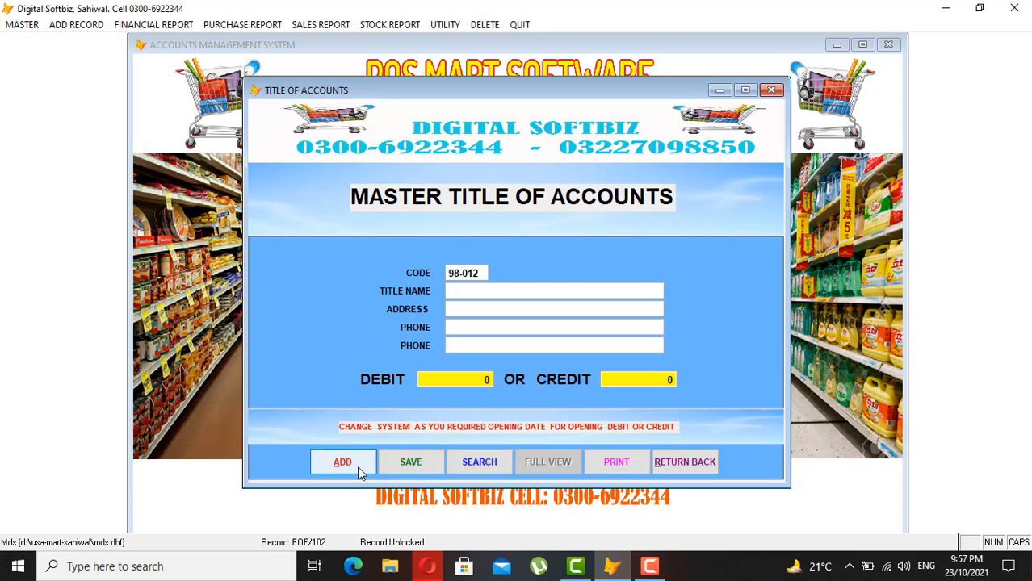
{"action": "type", "text": "FOOD EXP"}
{"action": "key", "text": "Return"}
{"action": "key", "text": "Return"}
{"action": "left_click", "coordinate": [413, 463]}
{"action": "left_click", "coordinate": [677, 460]}
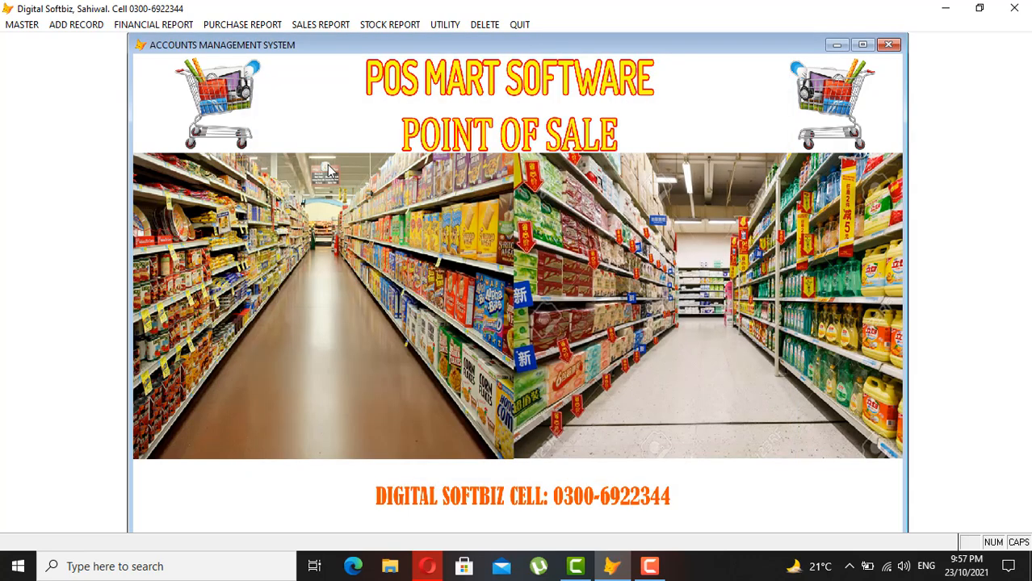
- Preview the F. TRIAL BALANCE report on screen for 01/01/2014 to 23/10/2021
{"action": "left_click", "coordinate": [163, 25]}
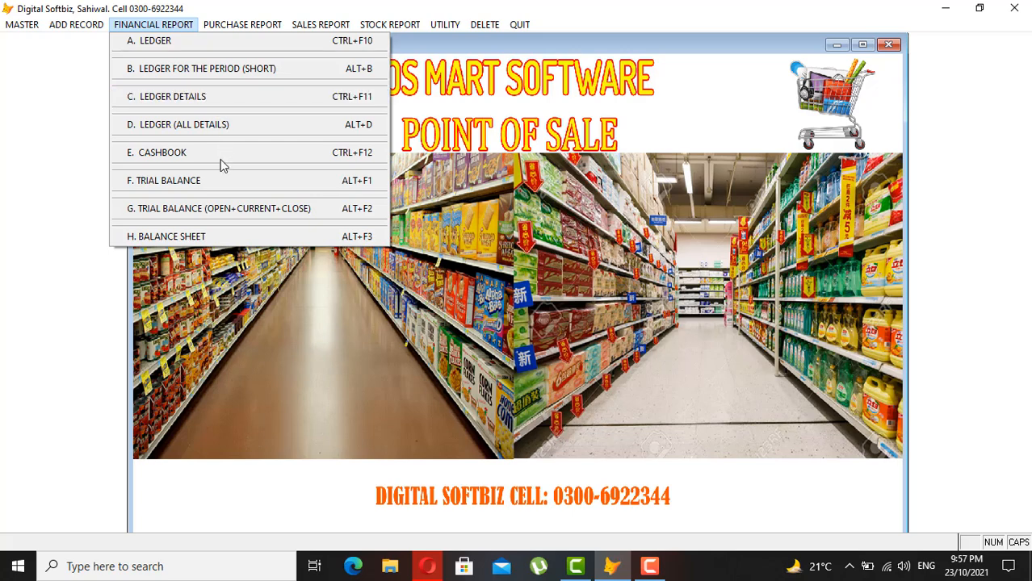
{"action": "left_click", "coordinate": [191, 185]}
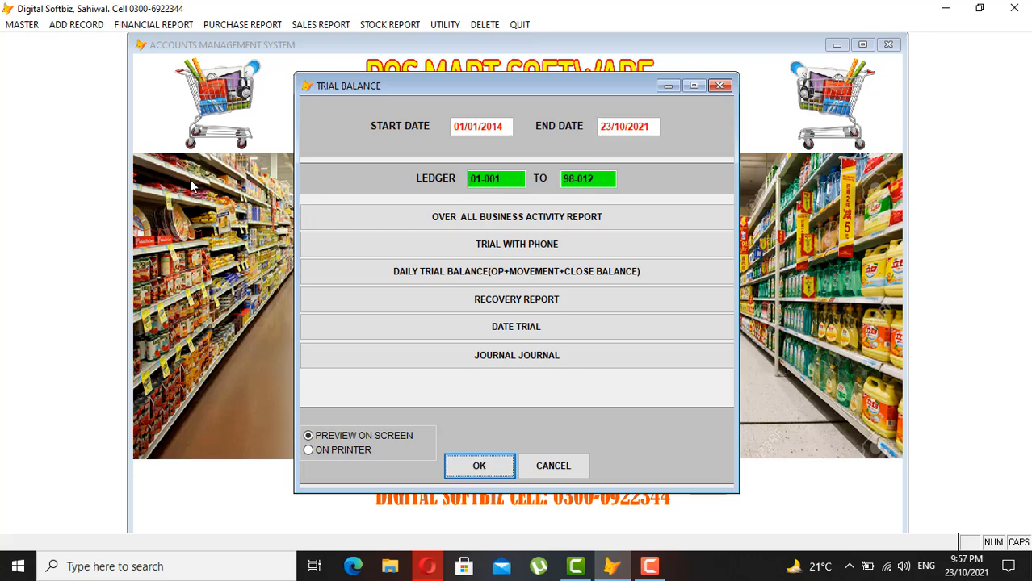
{"action": "left_click", "coordinate": [461, 474]}
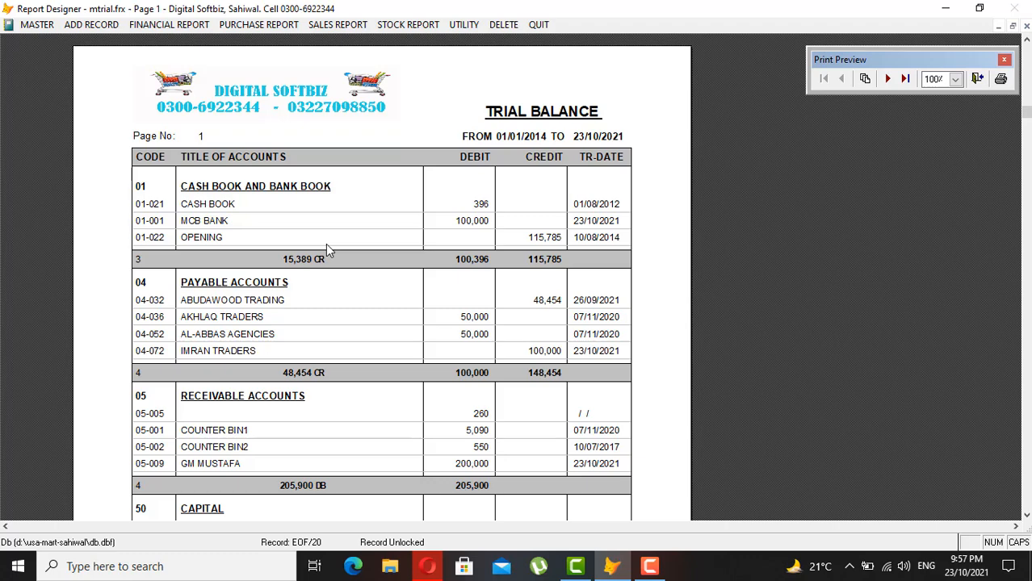
- Scroll through page 1 of the Trial Balance preview
{"action": "scroll", "coordinate": [326, 244], "scroll_direction": "down", "scroll_amount": 1}
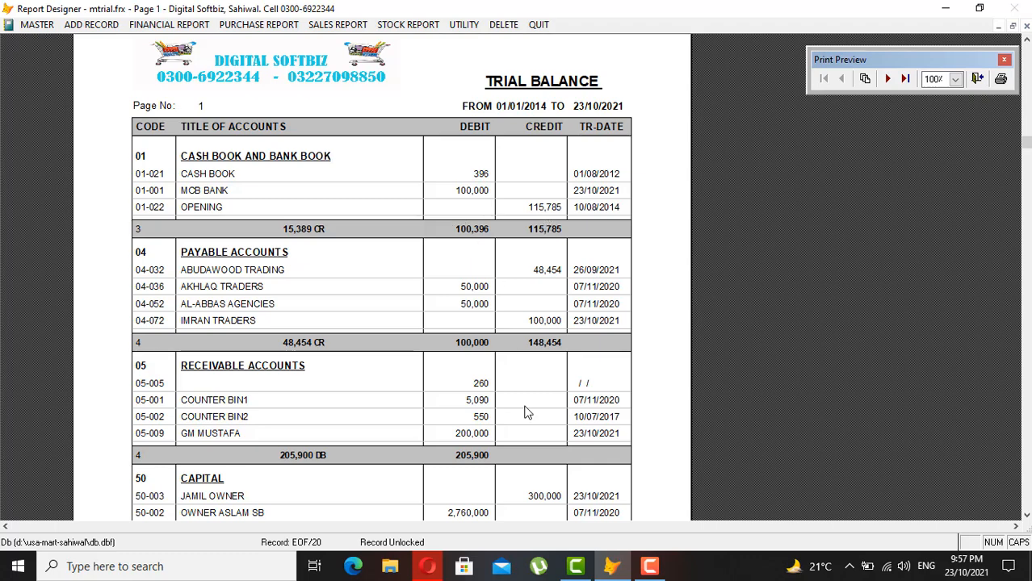
{"action": "scroll", "coordinate": [525, 413], "scroll_direction": "down", "scroll_amount": 1}
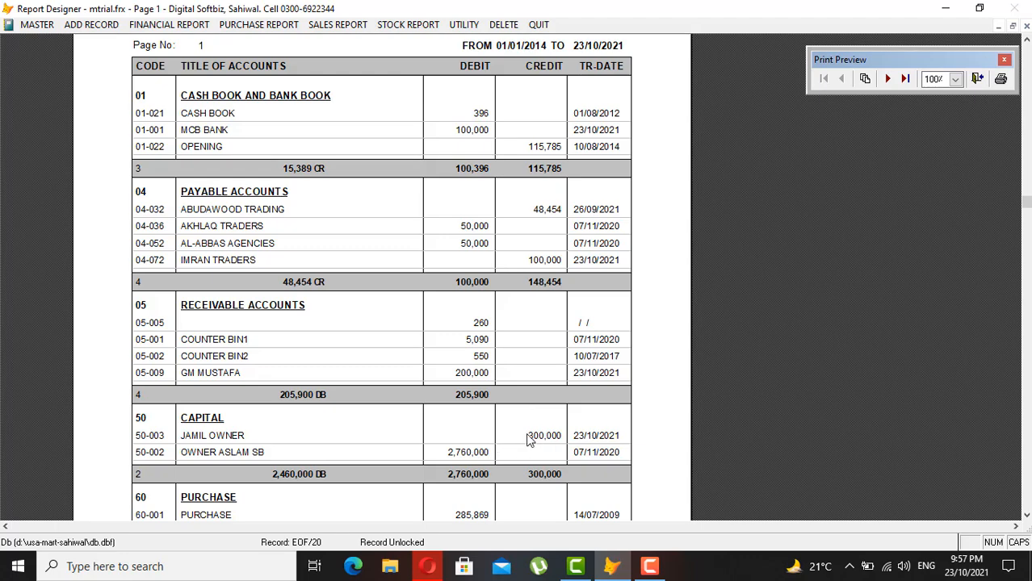
{"action": "scroll", "coordinate": [529, 439], "scroll_direction": "up", "scroll_amount": 1}
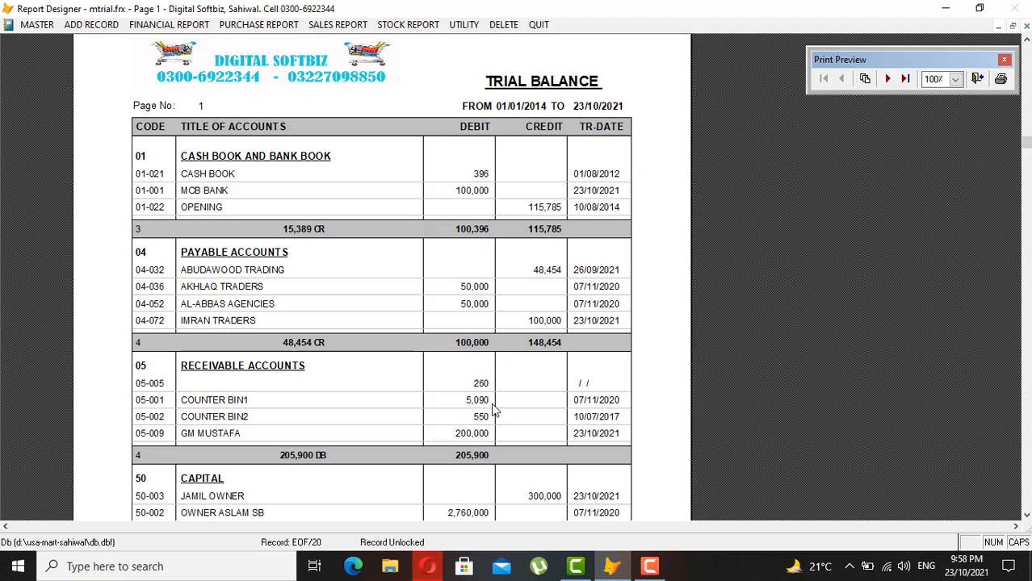
{"action": "scroll", "coordinate": [495, 411], "scroll_direction": "down", "scroll_amount": 5}
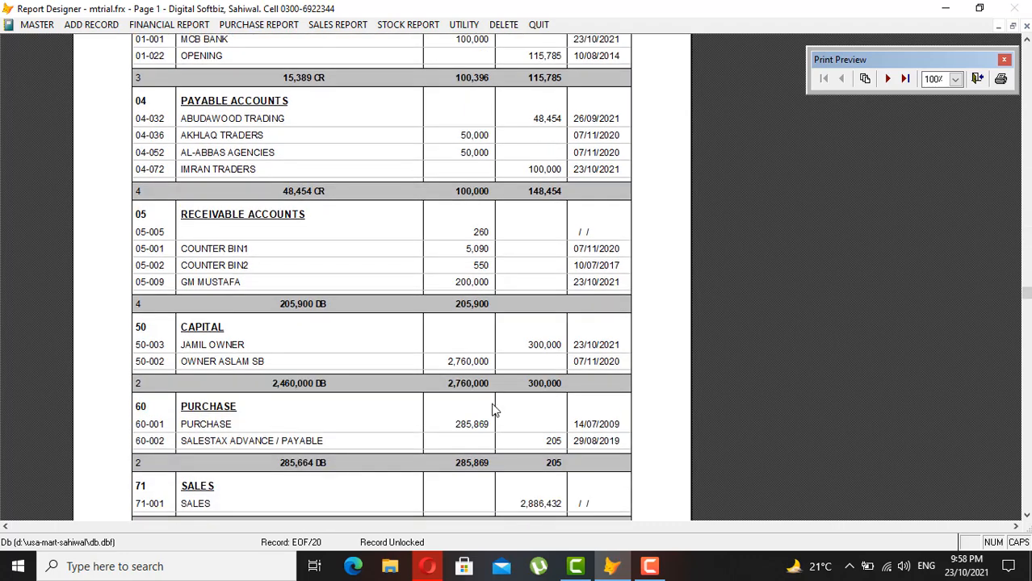
{"action": "scroll", "coordinate": [495, 410], "scroll_direction": "down", "scroll_amount": 1}
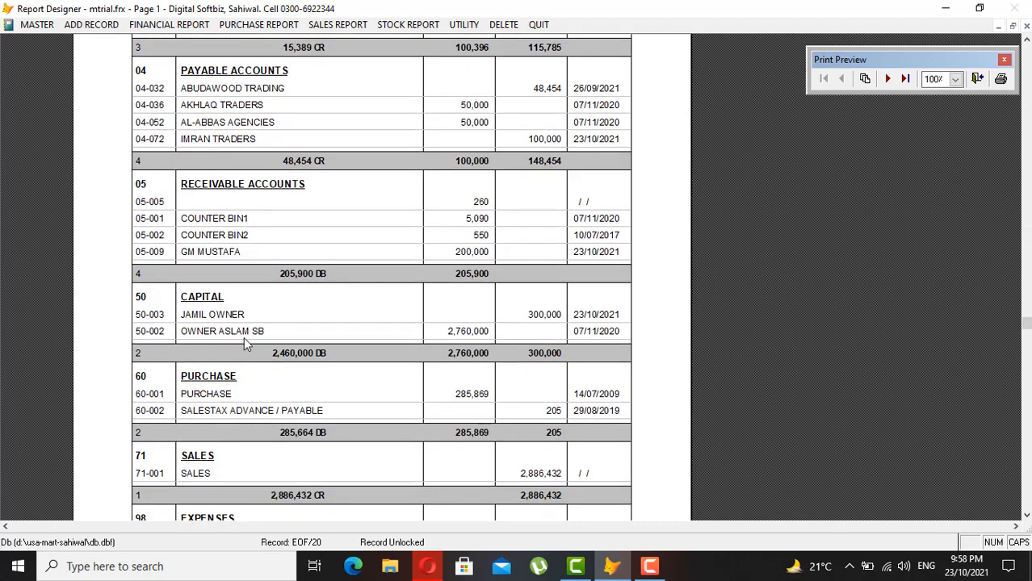
{"action": "scroll", "coordinate": [245, 339], "scroll_direction": "down", "scroll_amount": 1}
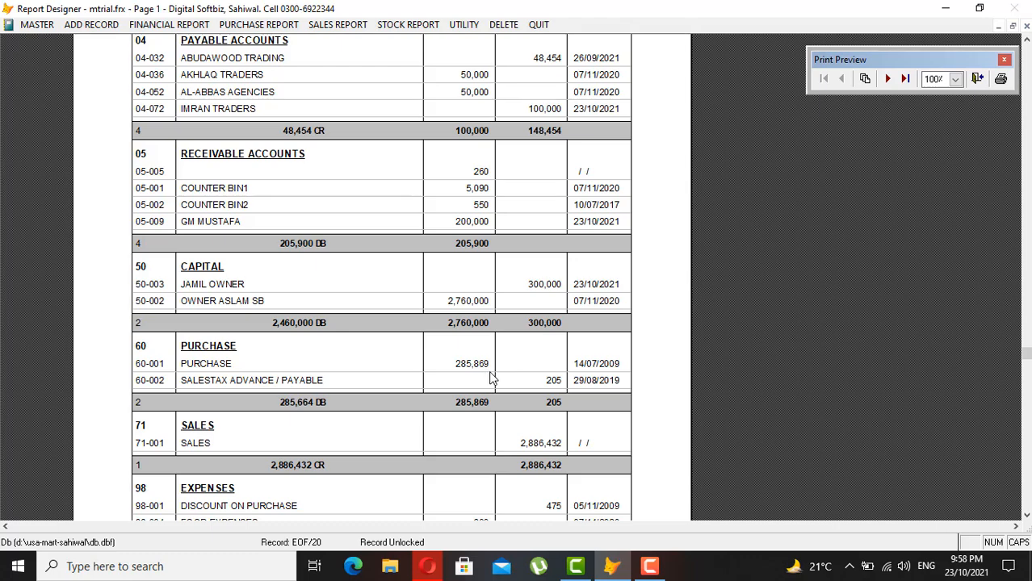
{"action": "scroll", "coordinate": [491, 378], "scroll_direction": "down", "scroll_amount": 2}
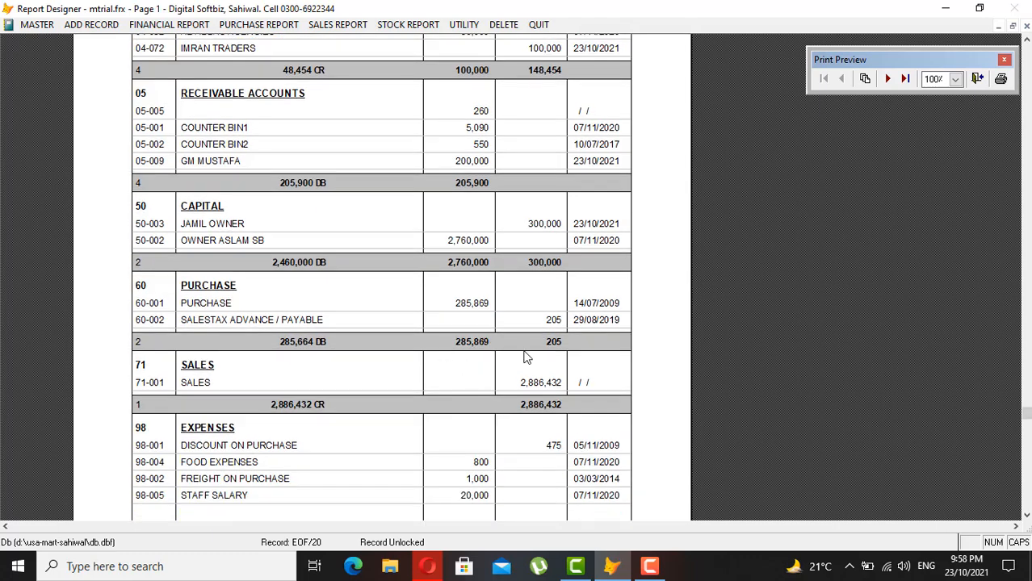
{"action": "scroll", "coordinate": [526, 358], "scroll_direction": "down", "scroll_amount": 1}
{"action": "scroll", "coordinate": [526, 357], "scroll_direction": "down", "scroll_amount": 1}
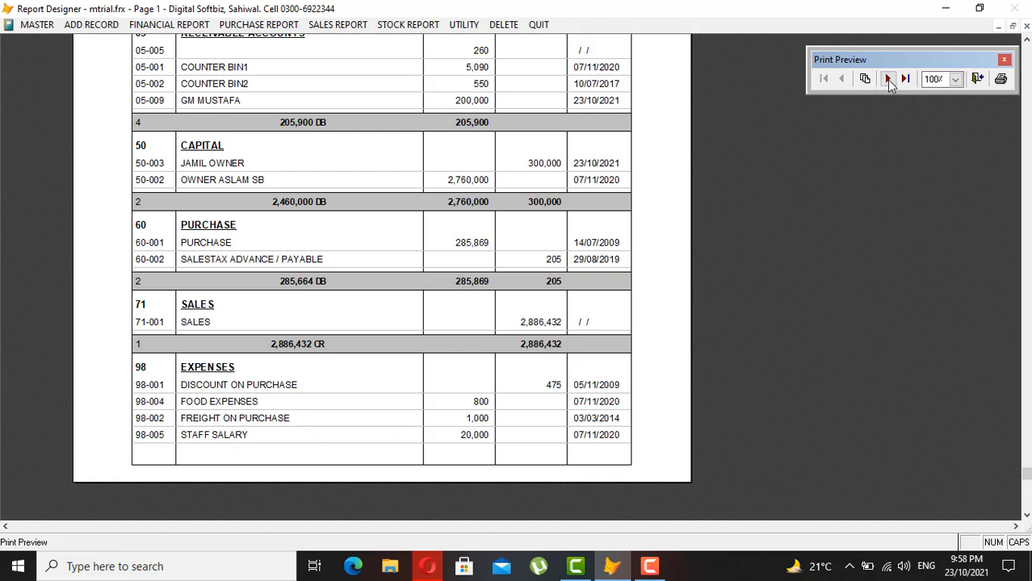
- View page 2 with totals of 3,473,965 debit and 3,451,351 credit, then close the preview
{"action": "left_click", "coordinate": [888, 79]}
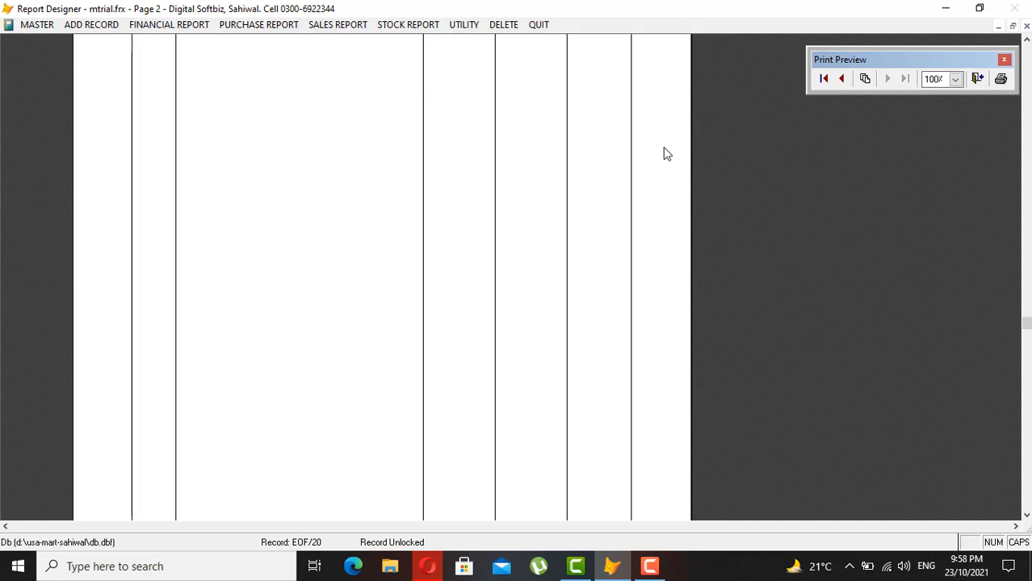
{"action": "left_click", "coordinate": [663, 148]}
{"action": "left_click", "coordinate": [627, 136]}
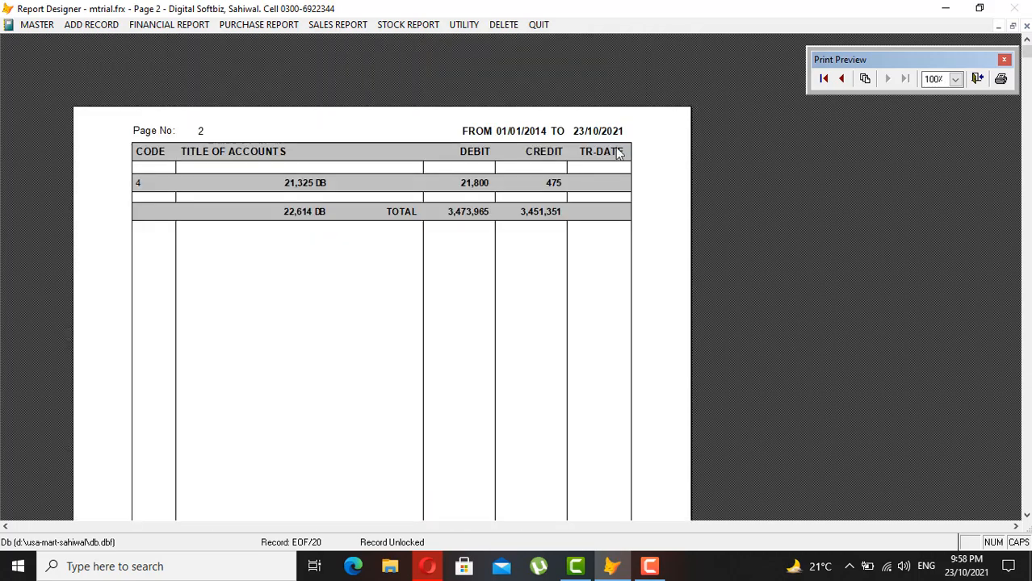
{"action": "left_click", "coordinate": [587, 232]}
{"action": "key", "text": "Escape"}
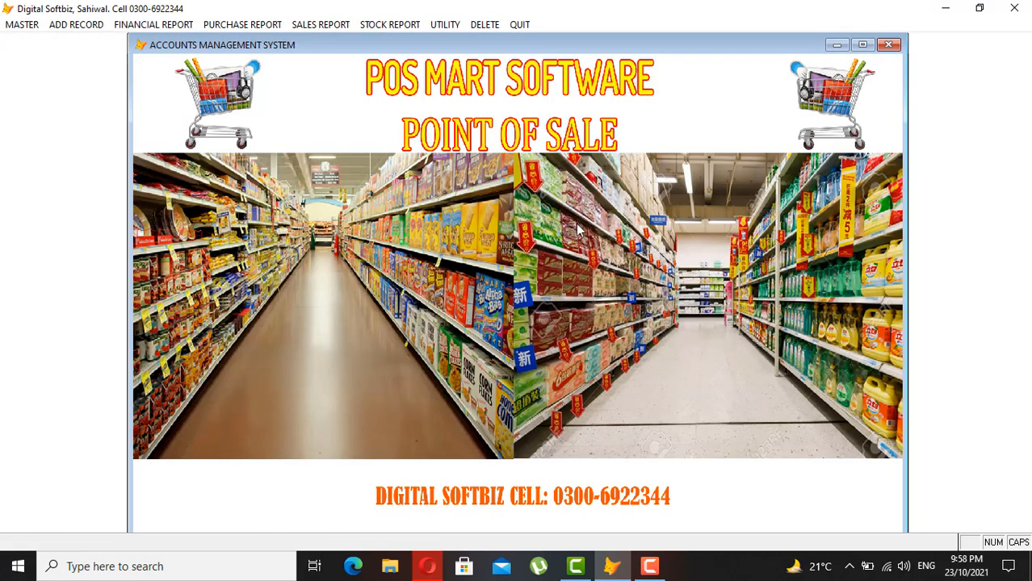
- Show the ADD RECORD menu's voucher and invoice entries, glancing at the neighbouring menus
{"action": "left_click", "coordinate": [85, 25]}
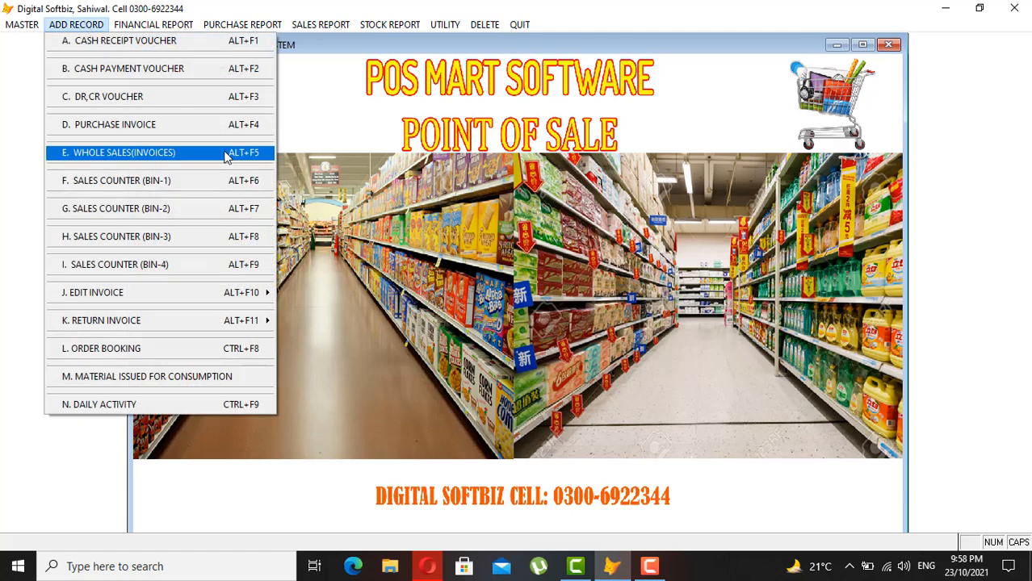
{"action": "key", "text": "Left"}
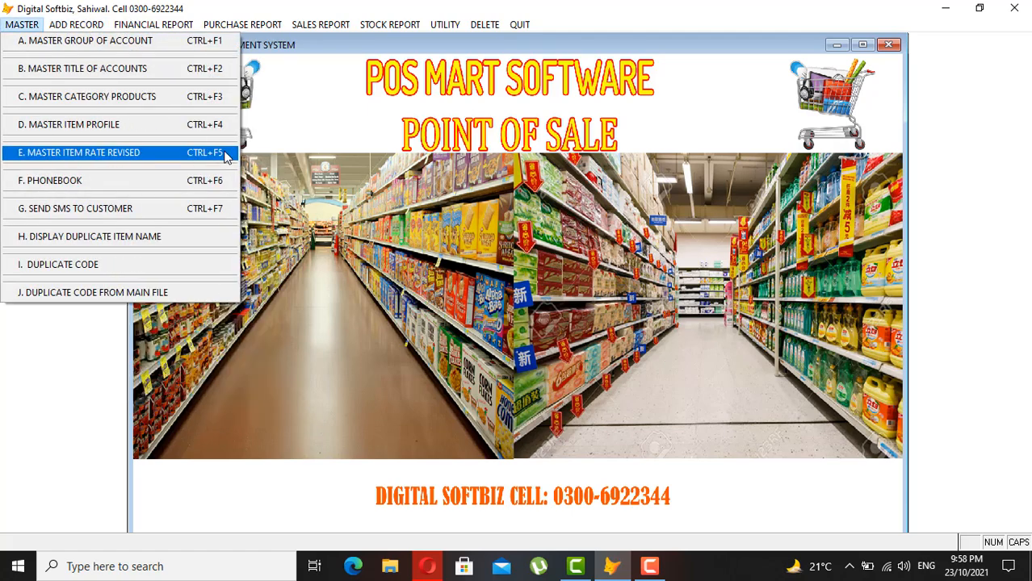
{"action": "mouse_move", "coordinate": [95, 23]}
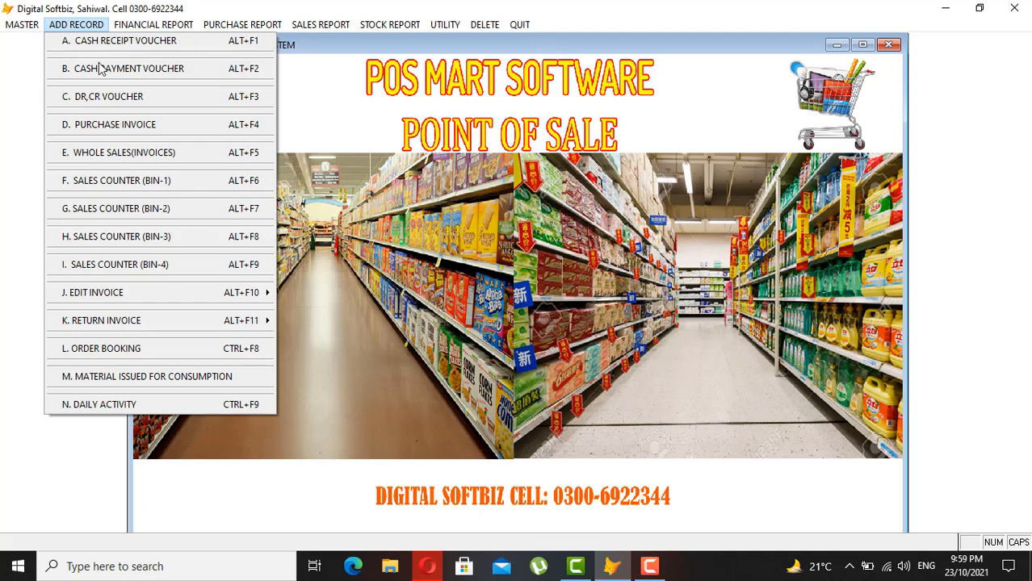
{"action": "mouse_move", "coordinate": [33, 24]}
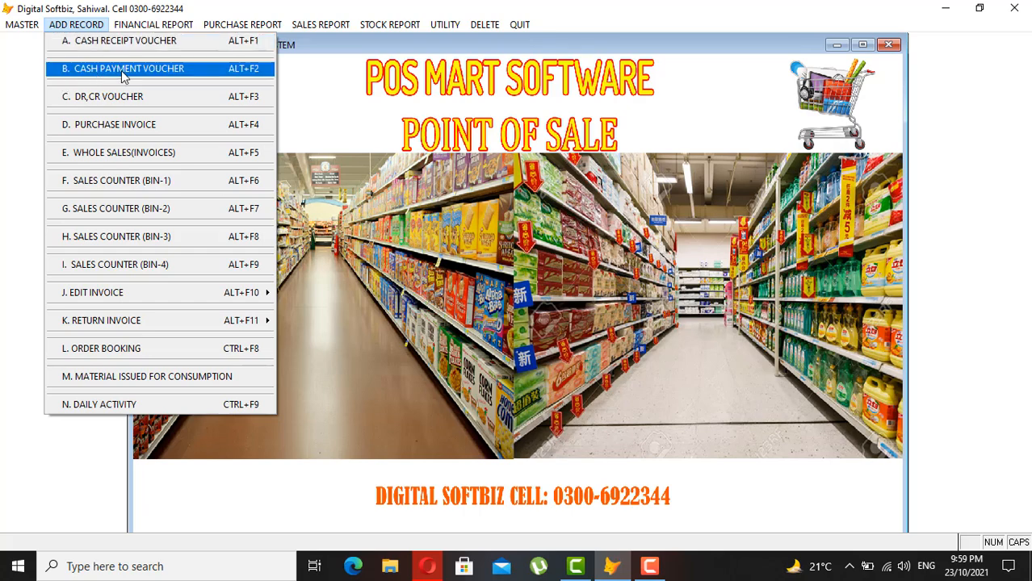
{"action": "mouse_move", "coordinate": [153, 24]}
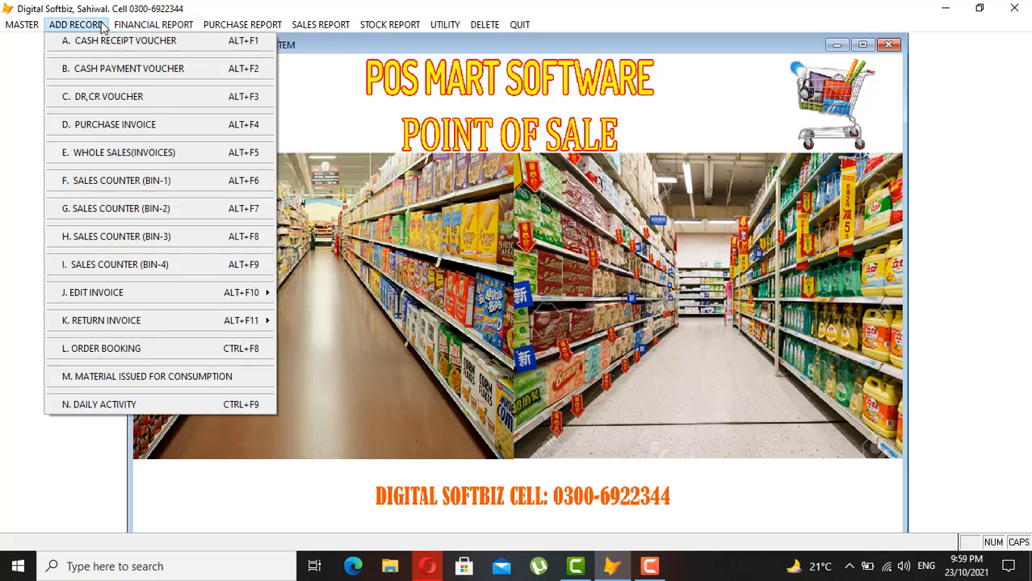
- Record a cash receipt voucher crediting COUNTER BIN1 with 5,090, described as SALE
{"action": "left_click", "coordinate": [108, 41]}
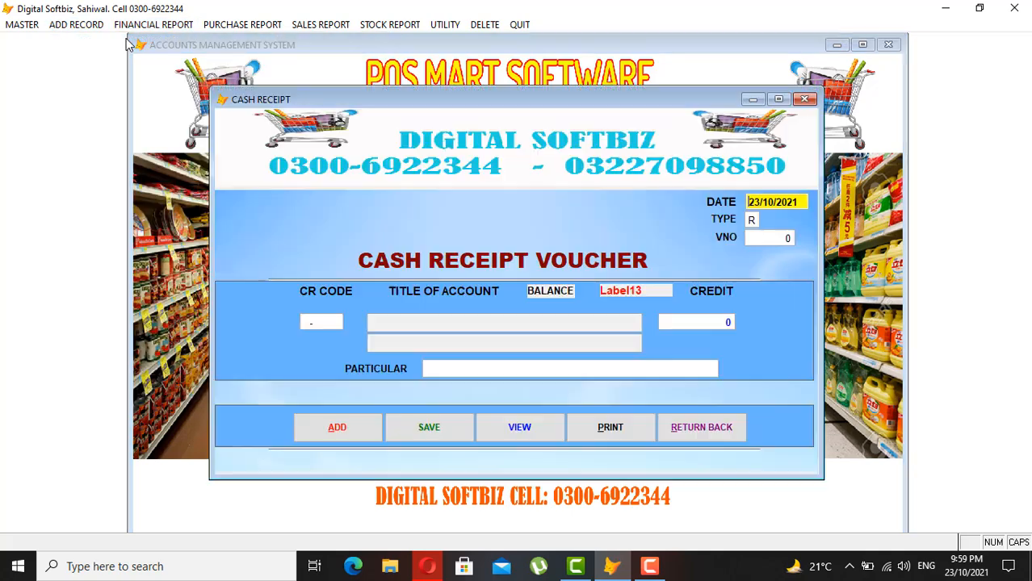
{"action": "key", "text": "Return"}
{"action": "key", "text": "Return"}
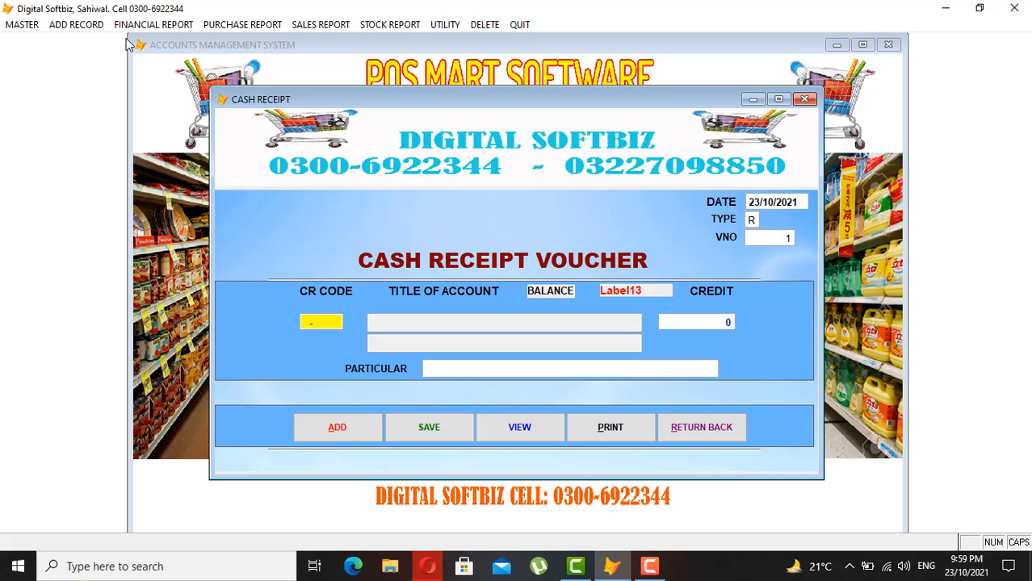
{"action": "key", "text": "Return"}
{"action": "type", "text": "COU"}
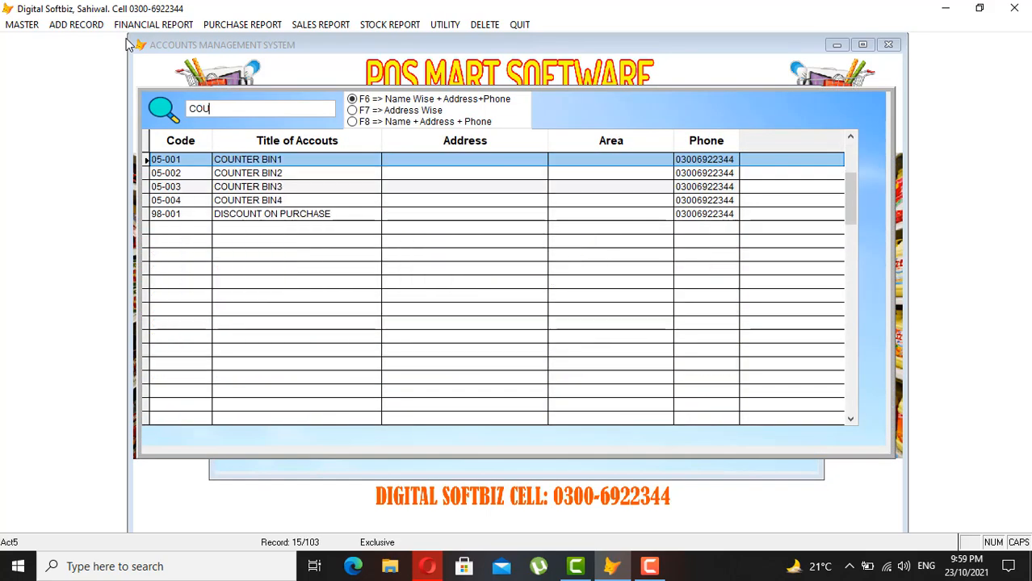
{"action": "key", "text": "Return"}
{"action": "key", "text": "Return"}
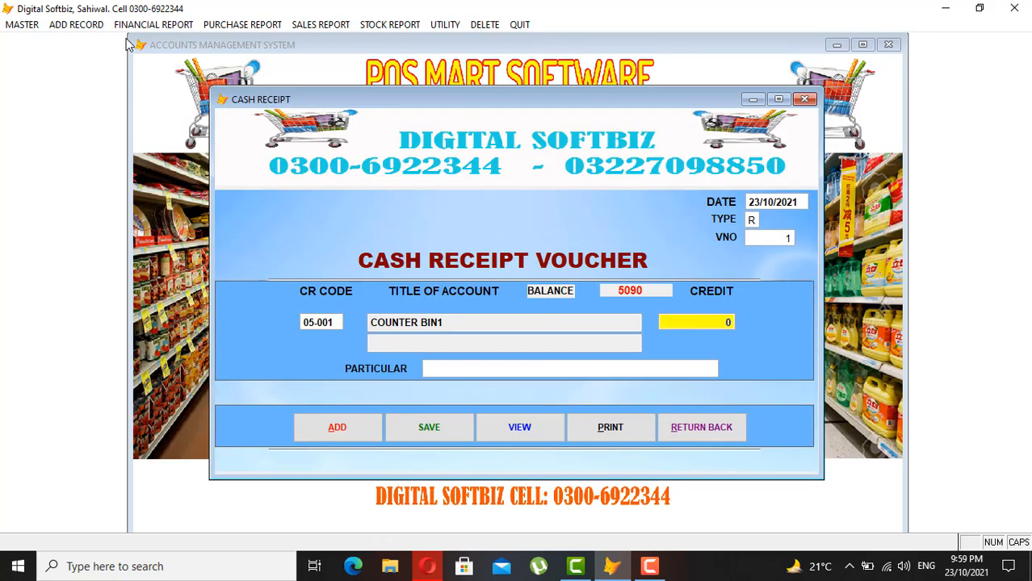
{"action": "type", "text": "5,090"}
{"action": "key", "text": "Return"}
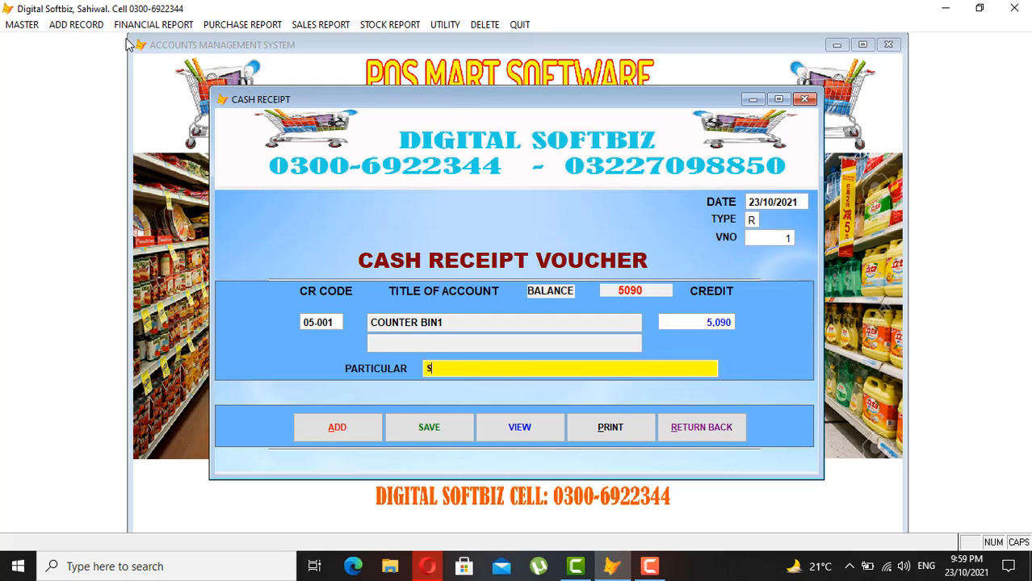
{"action": "type", "text": "SALE"}
{"action": "key", "text": "Return"}
{"action": "key", "text": "Return"}
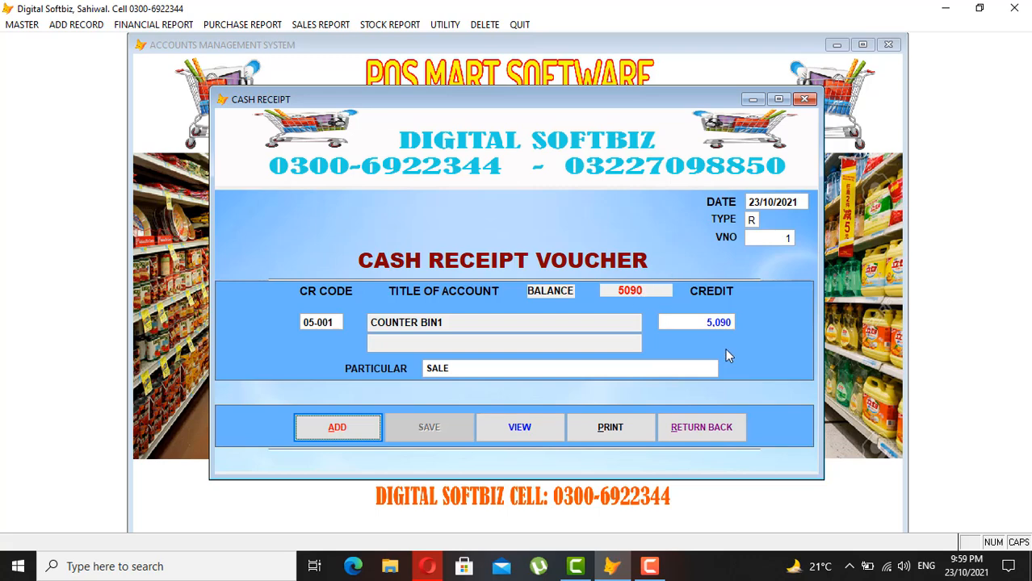
- Close the receipt voucher and preview the E. CASHBOOK showing the 5,090 receipt and 5,486 balance
{"action": "left_click", "coordinate": [709, 428]}
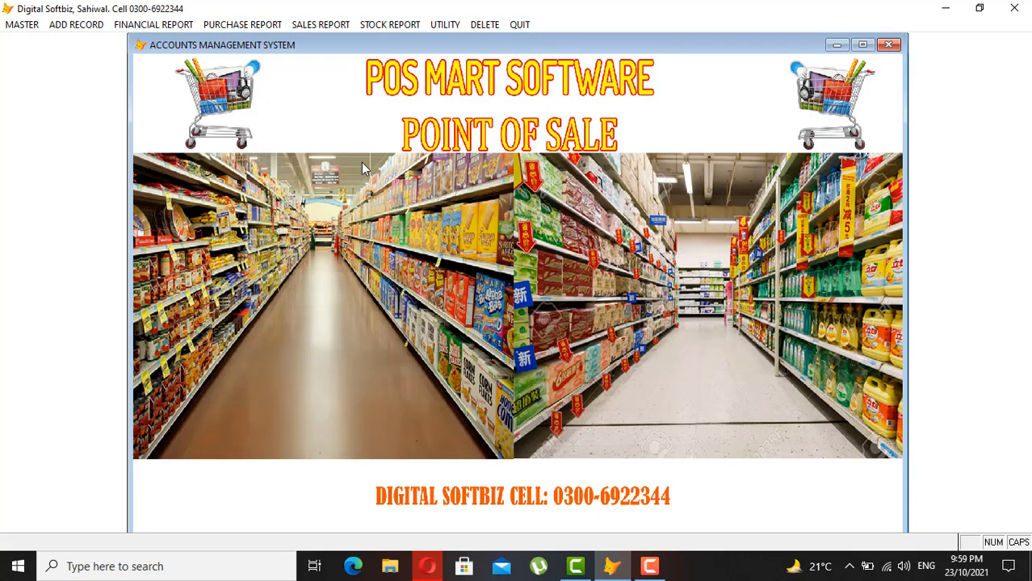
{"action": "left_click", "coordinate": [150, 25]}
{"action": "left_click", "coordinate": [180, 152]}
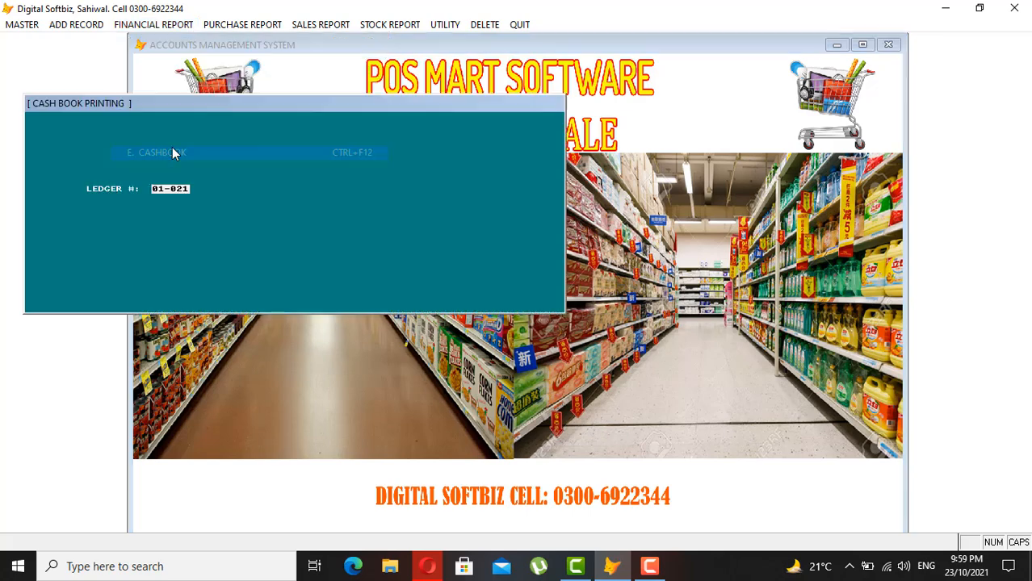
{"action": "key", "text": "Return"}
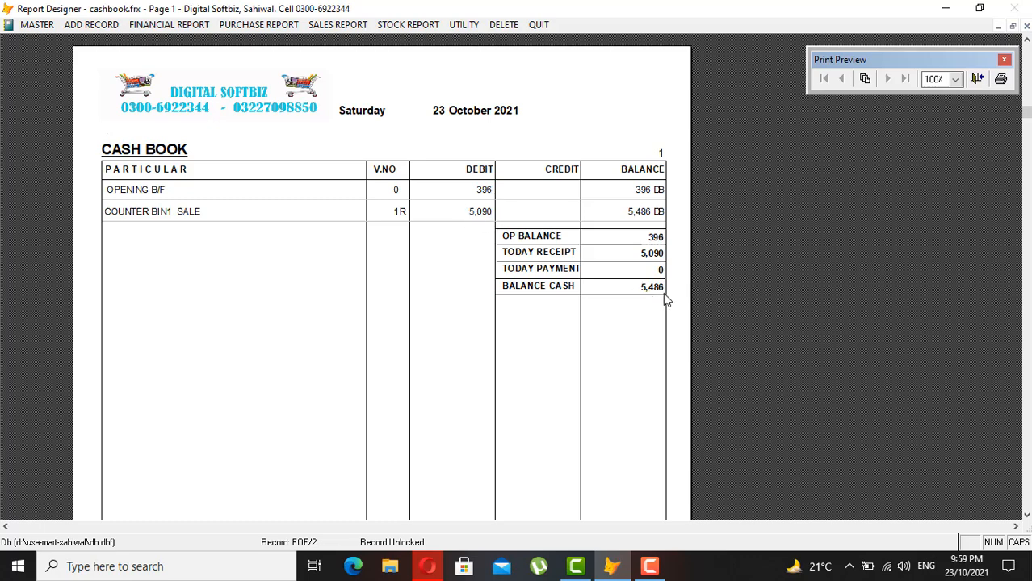
{"action": "left_click", "coordinate": [1027, 27]}
{"action": "left_click", "coordinate": [84, 24]}
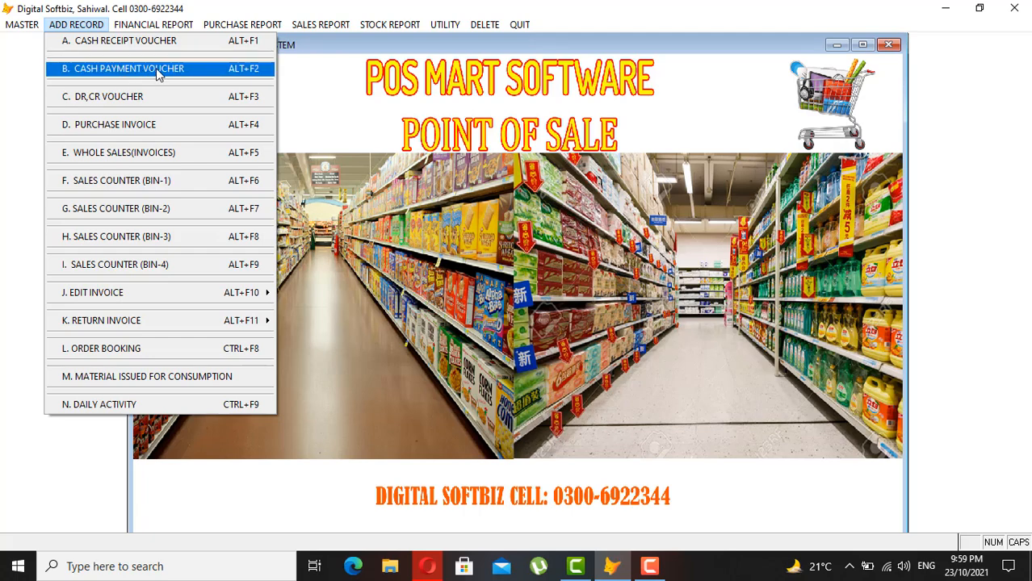
- Start a cash payment voucher and select IMRAN TRADERS as the debit account
{"action": "left_click", "coordinate": [160, 73]}
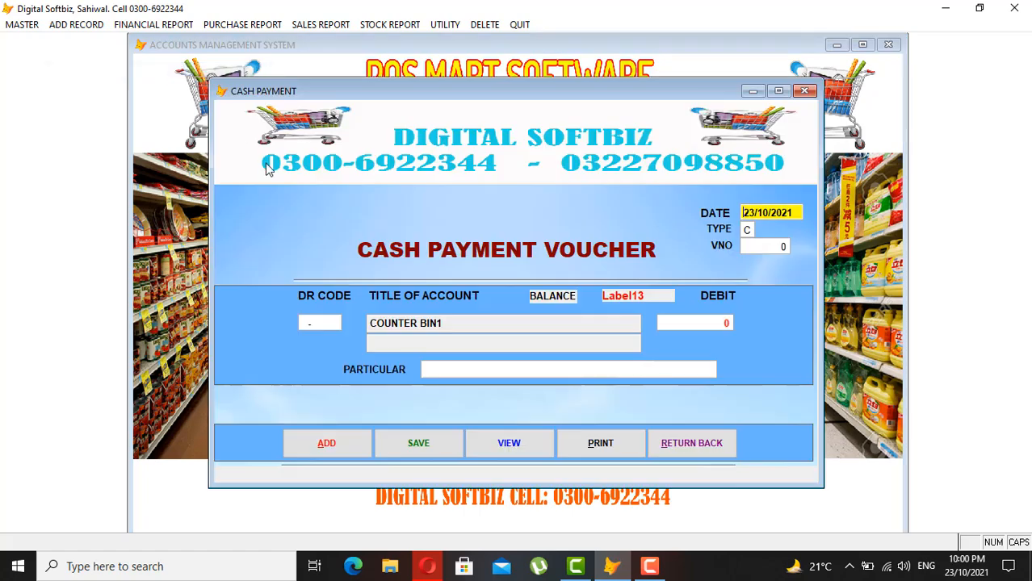
{"action": "key", "text": "Return"}
{"action": "key", "text": "Return"}
{"action": "key", "text": "Return"}
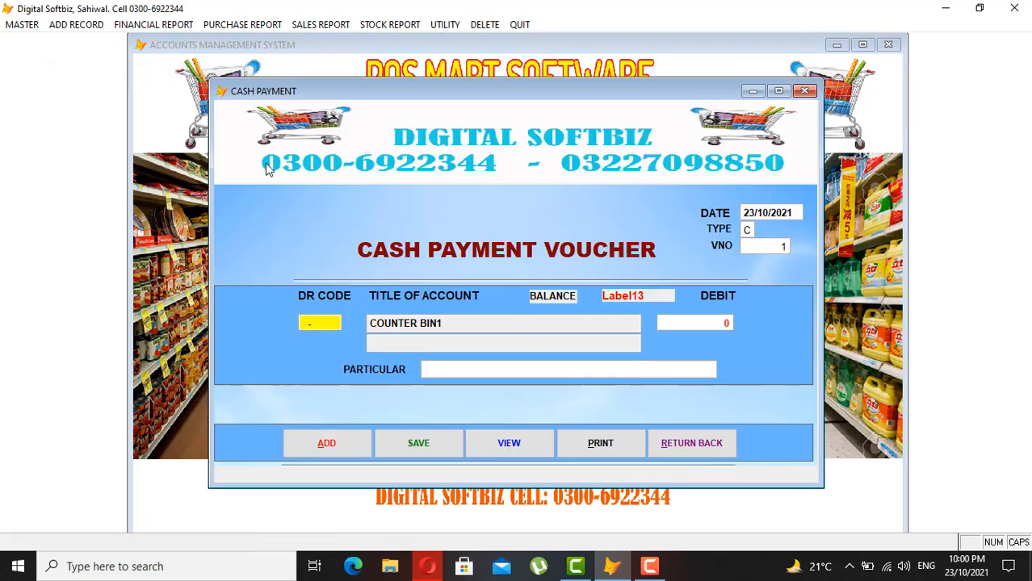
{"action": "key", "text": "Return"}
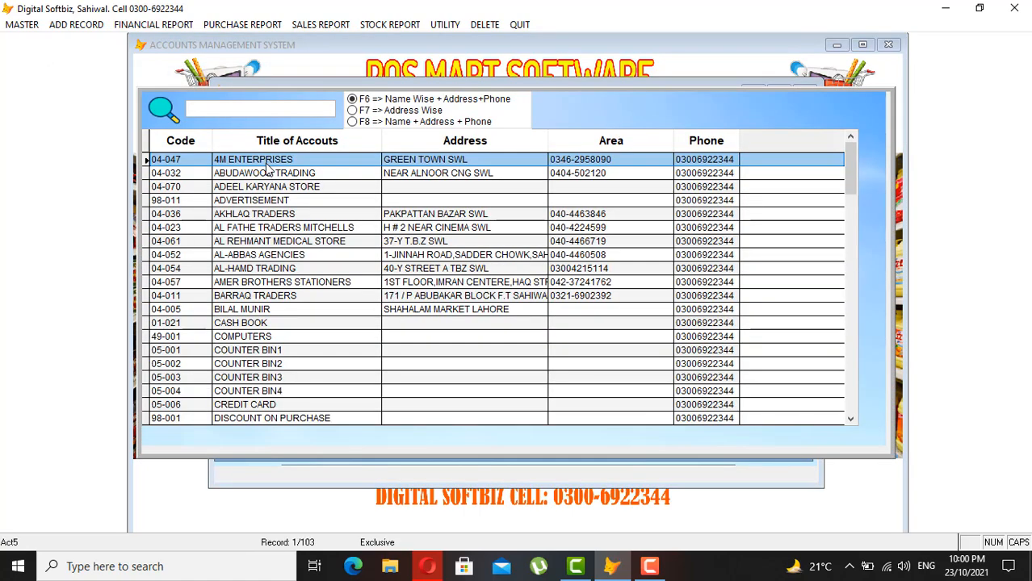
{"action": "type", "text": "J"}
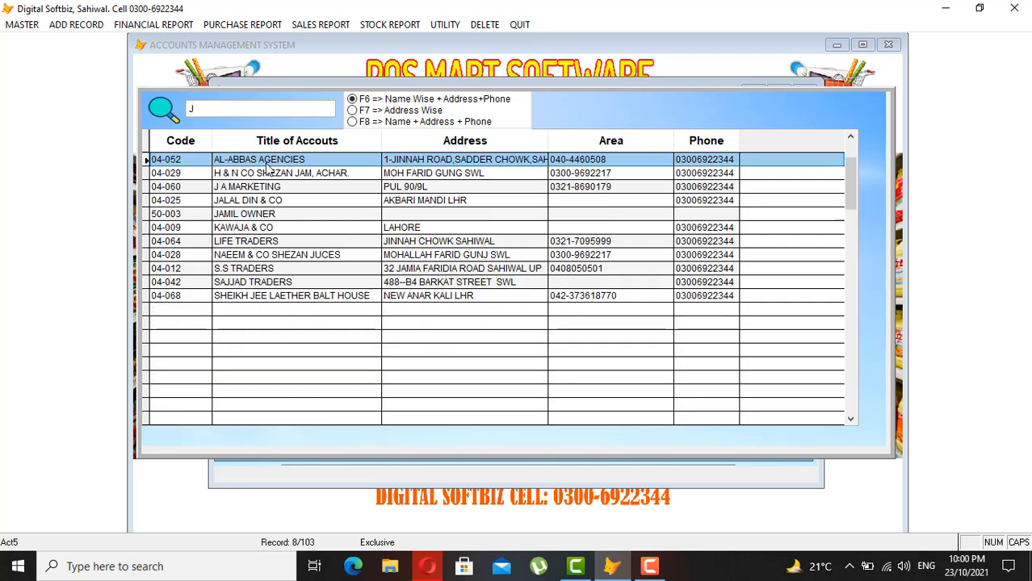
{"action": "key", "text": "Down"}
{"action": "key", "text": "Down"}
{"action": "key", "text": "Down"}
{"action": "key", "text": "Up"}
{"action": "key", "text": "Up"}
{"action": "key", "text": "Up"}
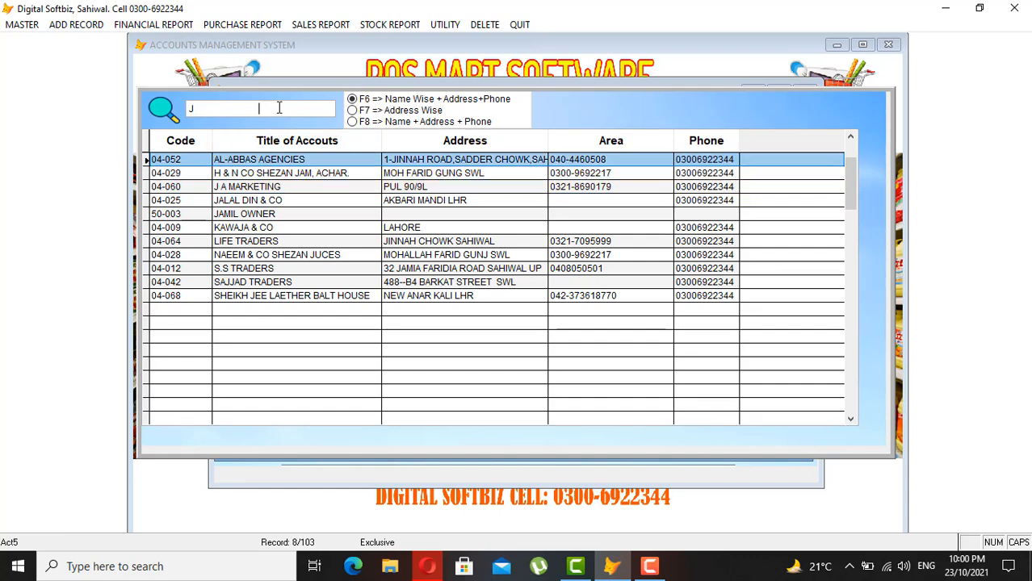
{"action": "key", "text": "BackSpace"}
{"action": "type", "text": "IMRAN"}
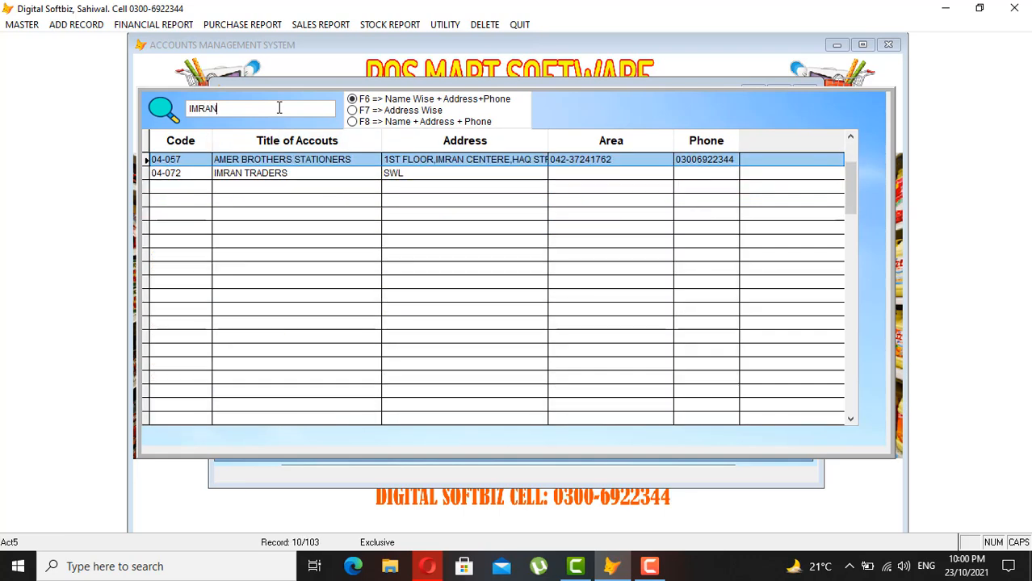
{"action": "key", "text": "Down"}
{"action": "key", "text": "Return"}
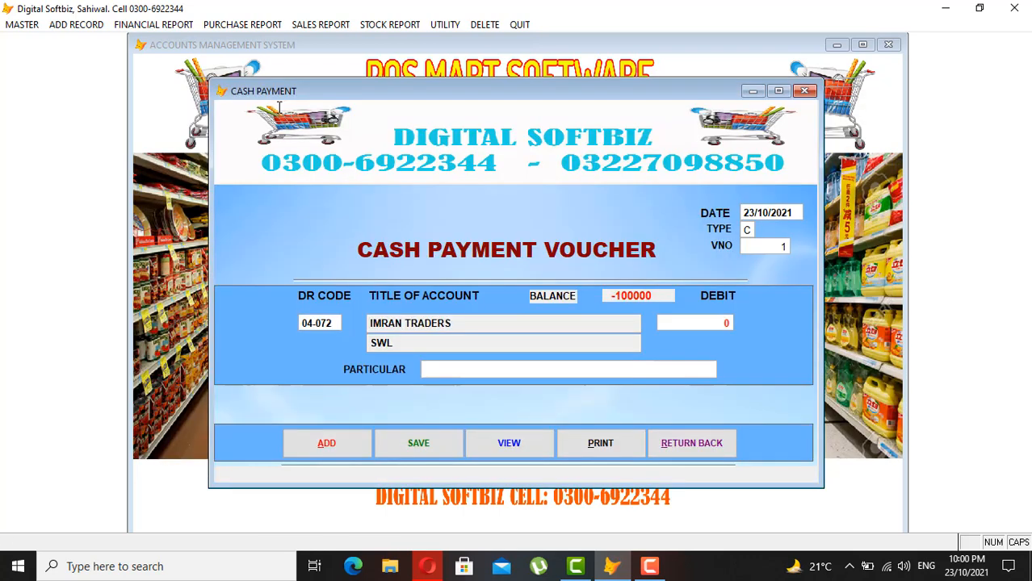
- Enter a 2,000 debit described as CASH PAID, save the voucher and close it
{"action": "key", "text": "Return"}
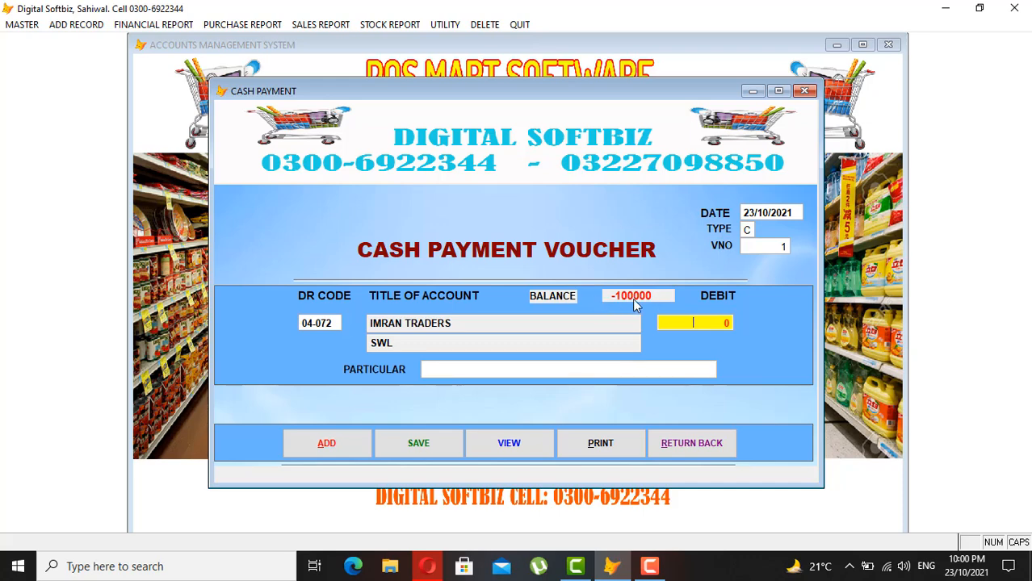
{"action": "type", "text": "200.0 0"}
{"action": "key", "text": "Return"}
{"action": "type", "text": "CASH"}
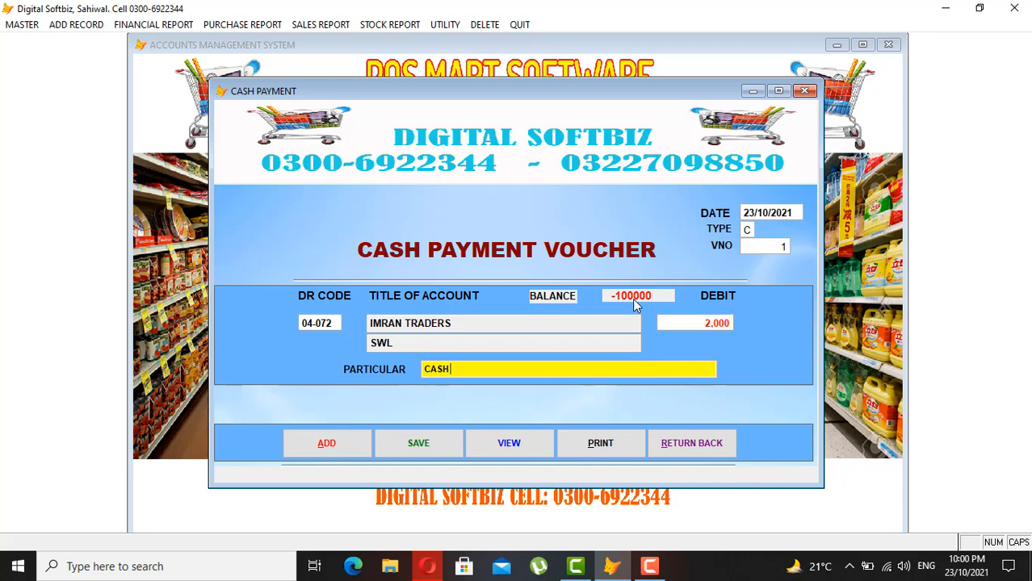
{"action": "type", "text": " PAID"}
{"action": "key", "text": "Return"}
{"action": "key", "text": "Return"}
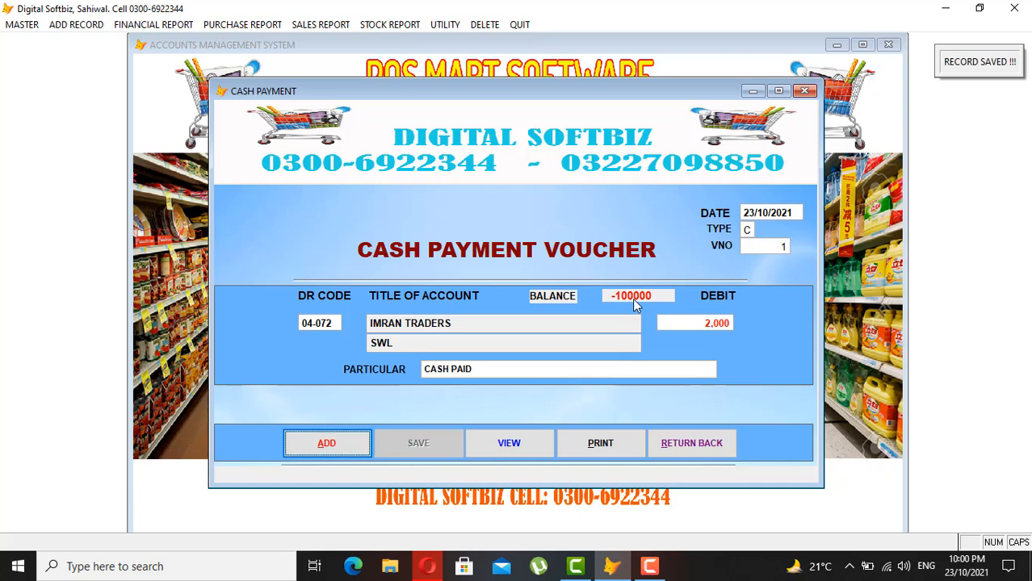
{"action": "left_click", "coordinate": [699, 450]}
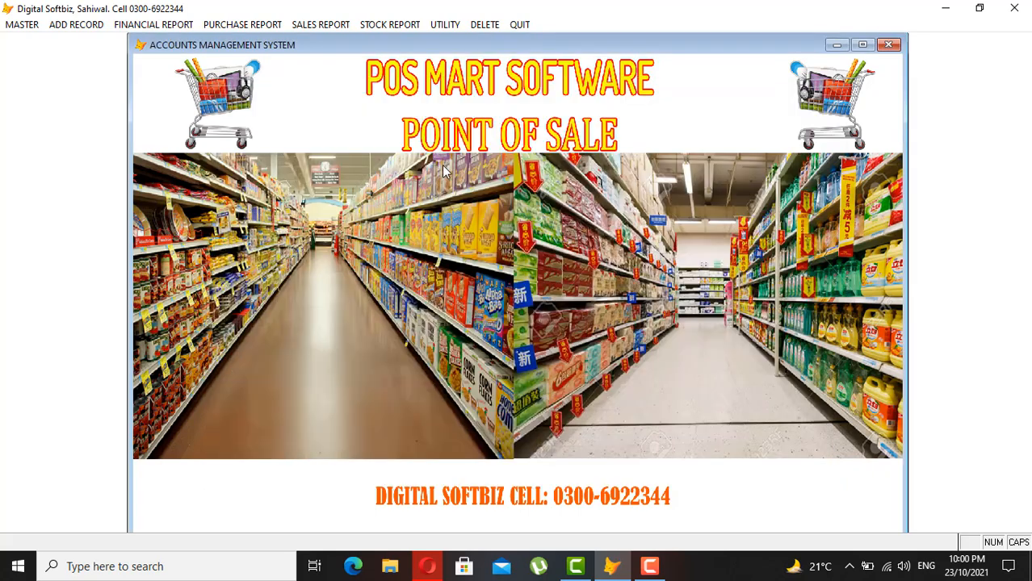
{"action": "left_click", "coordinate": [184, 25]}
- Preview the updated cash book, then close it
{"action": "left_click", "coordinate": [169, 152]}
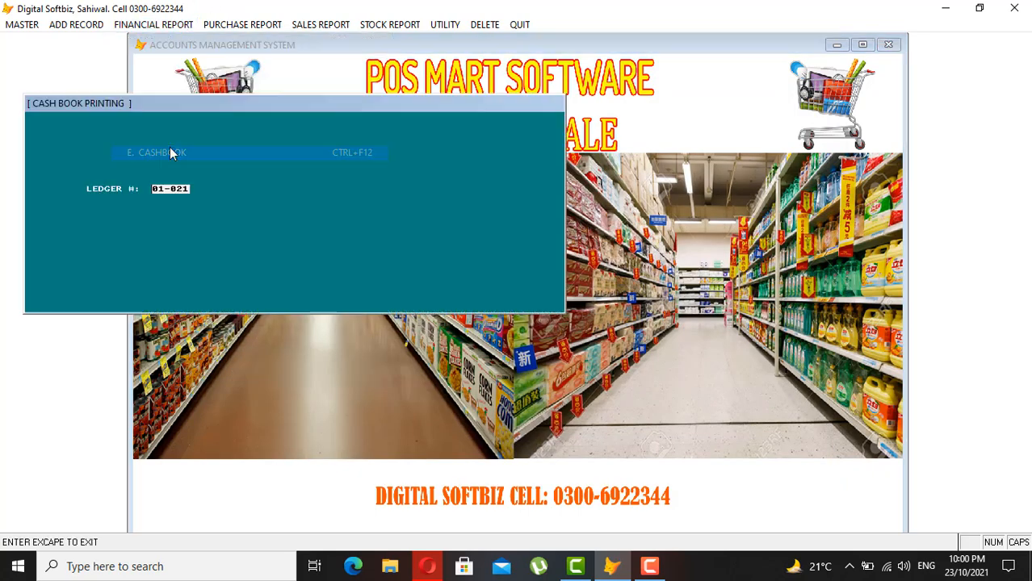
{"action": "key", "text": "Return"}
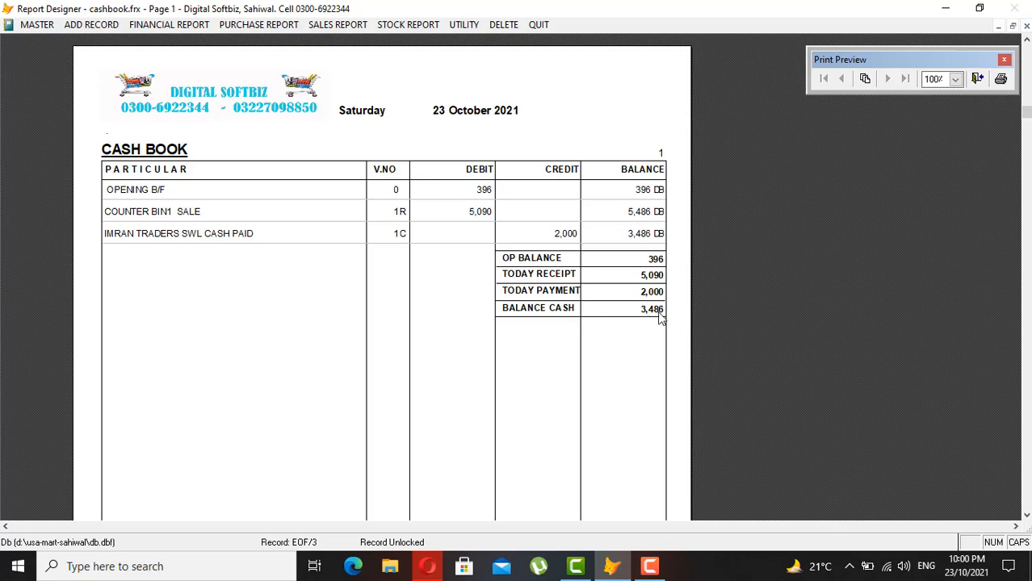
{"action": "key", "text": "Escape"}
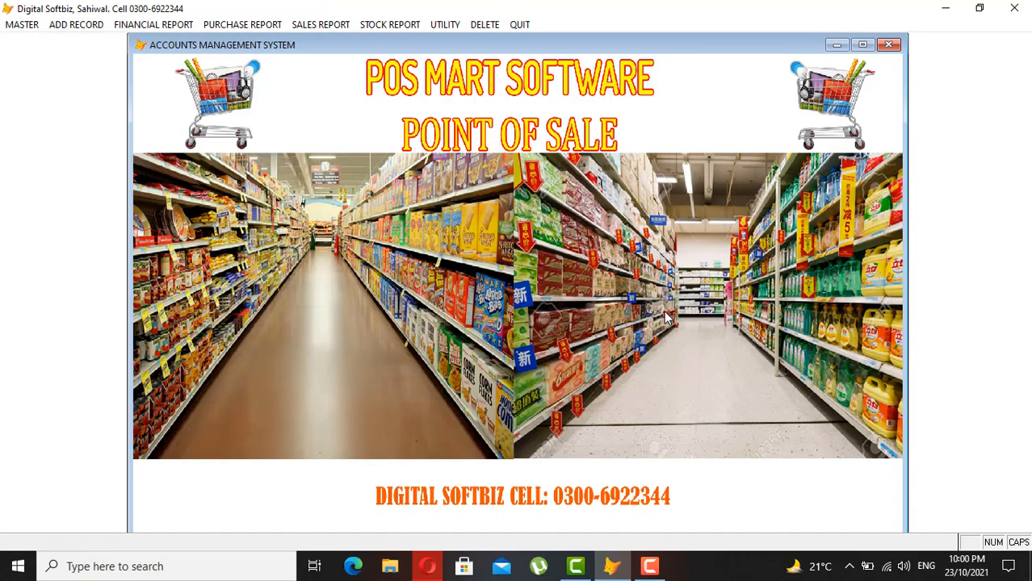
- Preview the IMRAN TRADERS ledger showing the 2,000 CASH PAID debit and 98,000 CR balance, then close it
{"action": "left_click", "coordinate": [149, 25]}
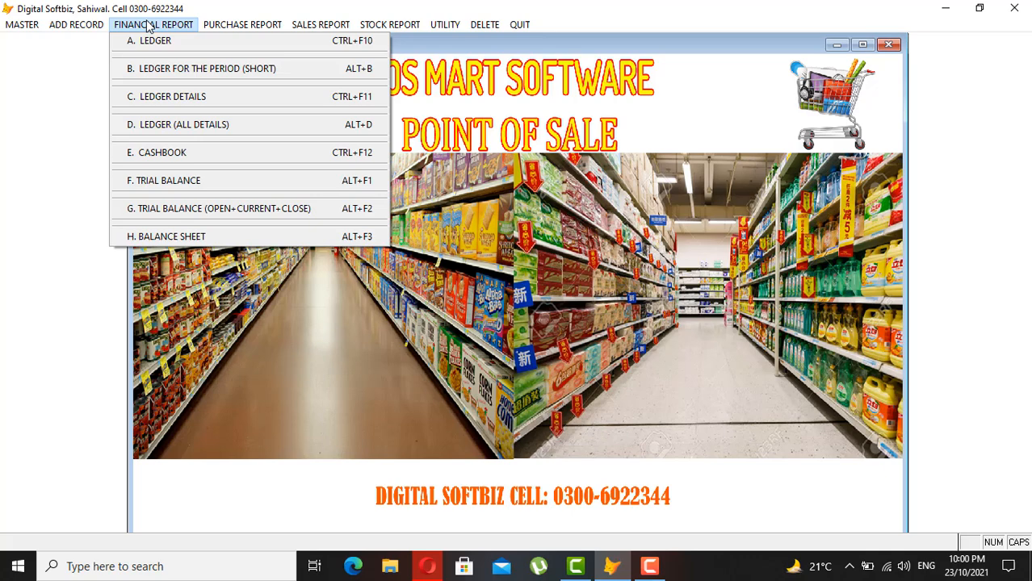
{"action": "left_click", "coordinate": [181, 42]}
{"action": "key", "text": "Return"}
{"action": "type", "text": "IMRAN"}
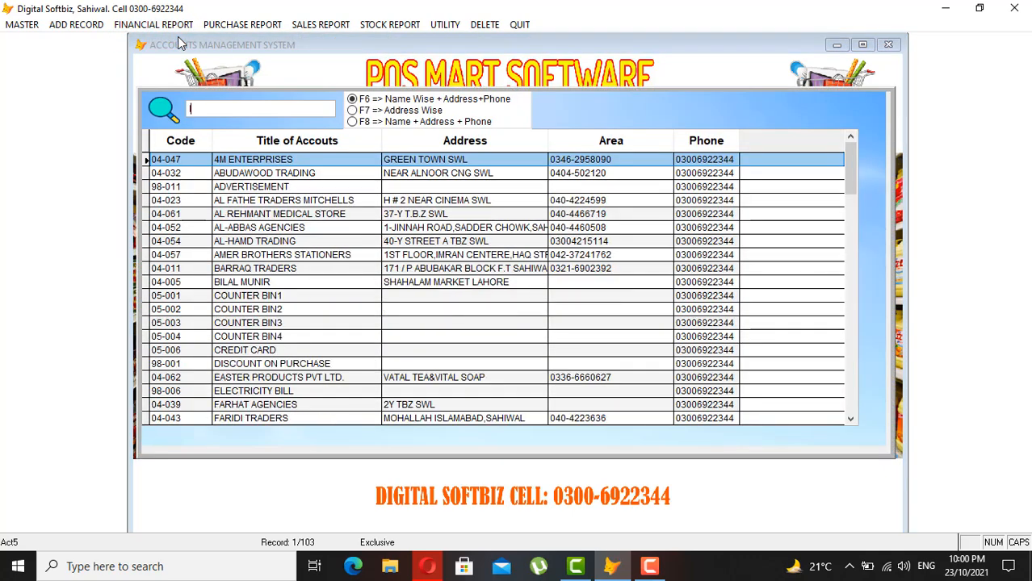
{"action": "key", "text": "Down"}
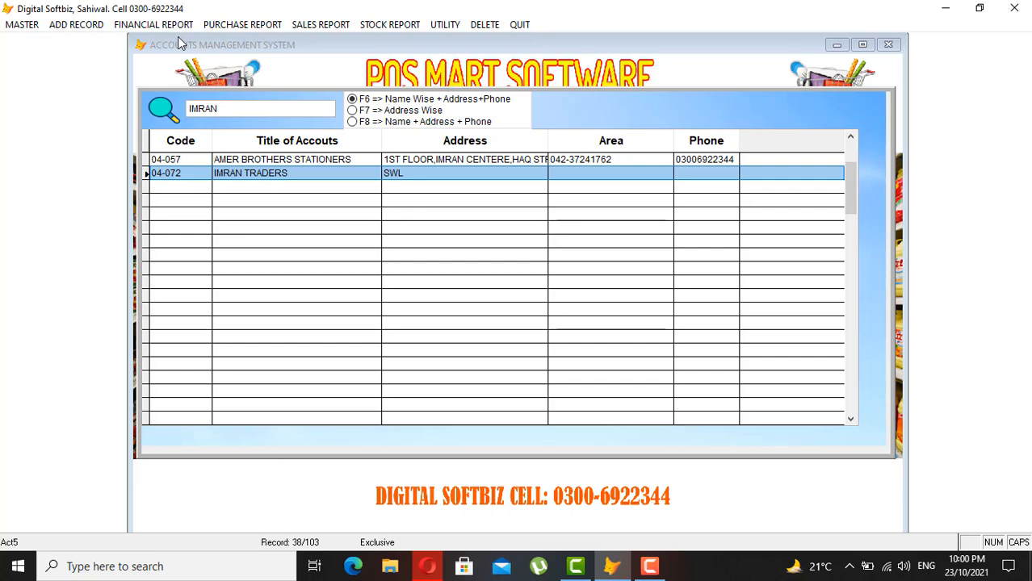
{"action": "key", "text": "Return"}
{"action": "key", "text": "Return"}
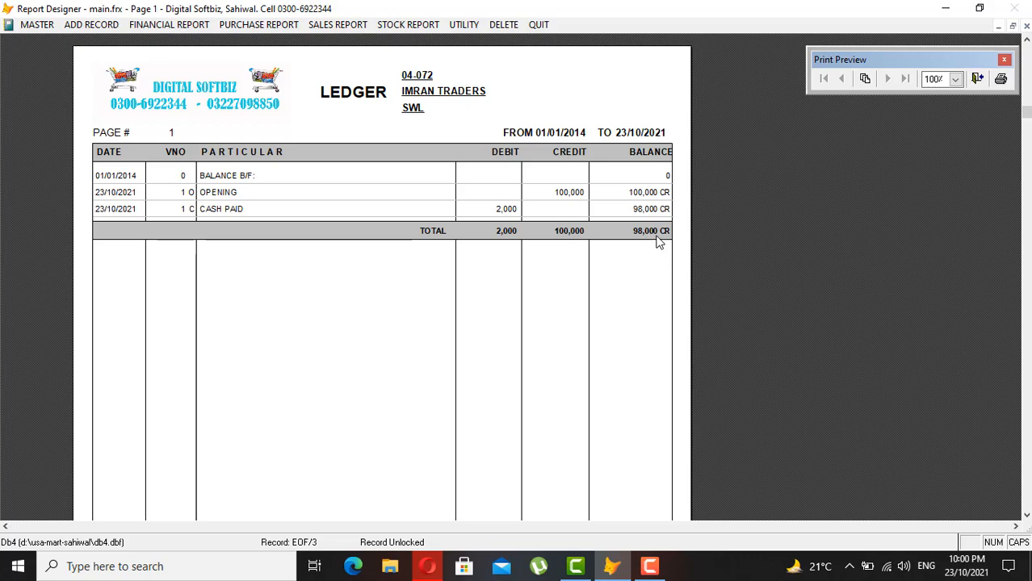
{"action": "key", "text": "Escape"}
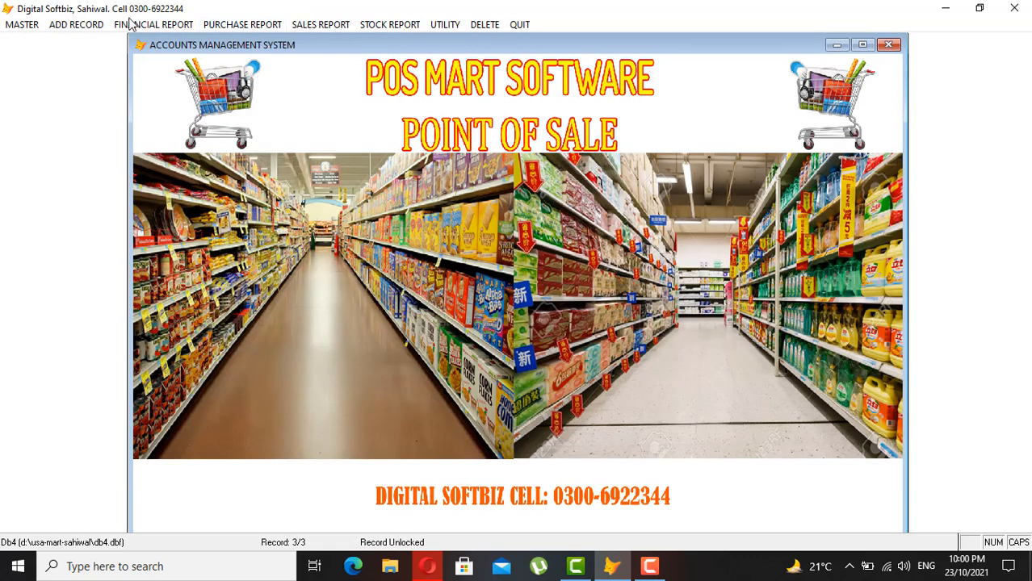
- Open the empty C-1 Sales Counter (BIN-1) form, close it, and move to the MASTER menu
{"action": "left_click", "coordinate": [89, 29]}
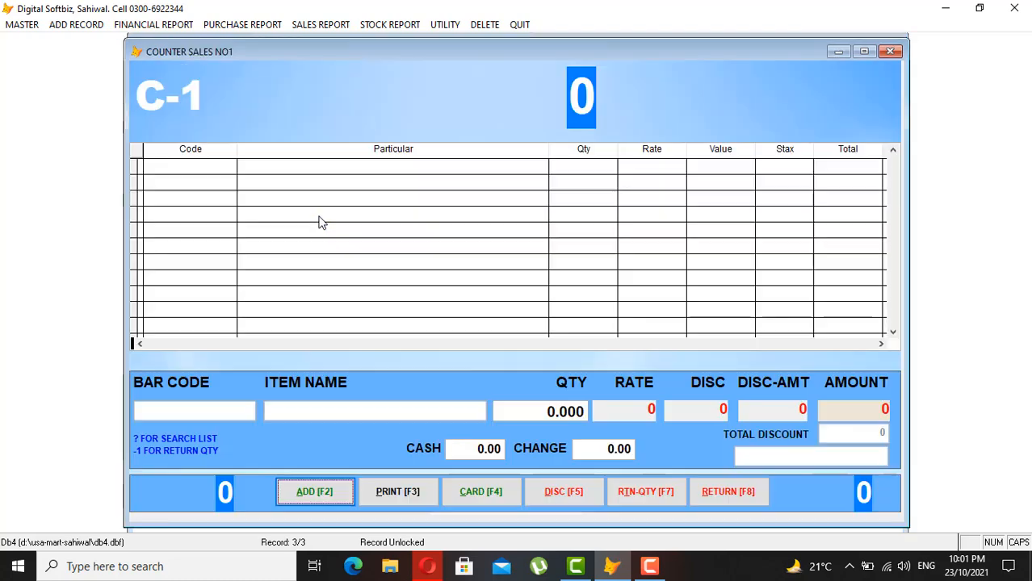
{"action": "left_click", "coordinate": [714, 489]}
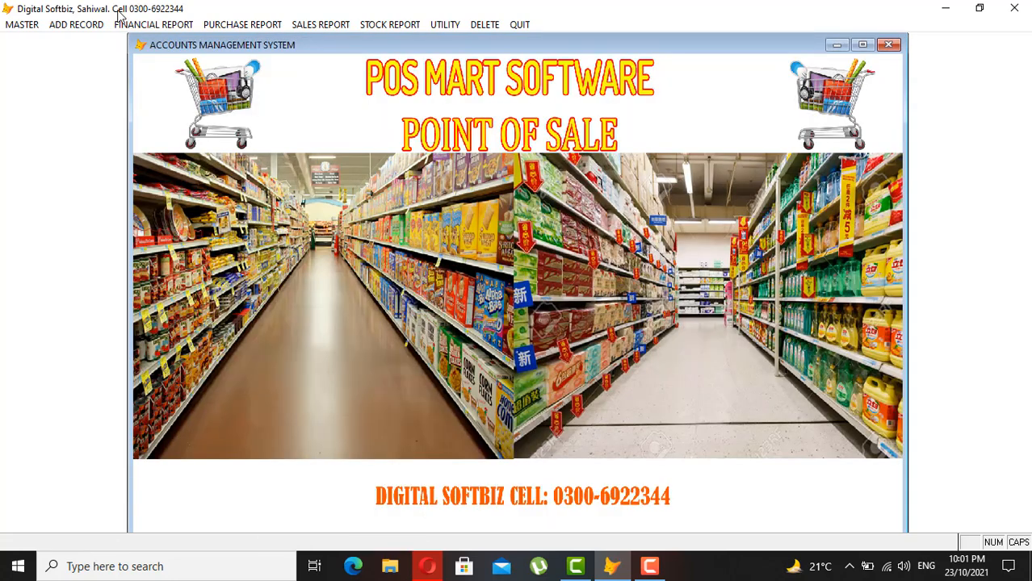
{"action": "left_click", "coordinate": [98, 25]}
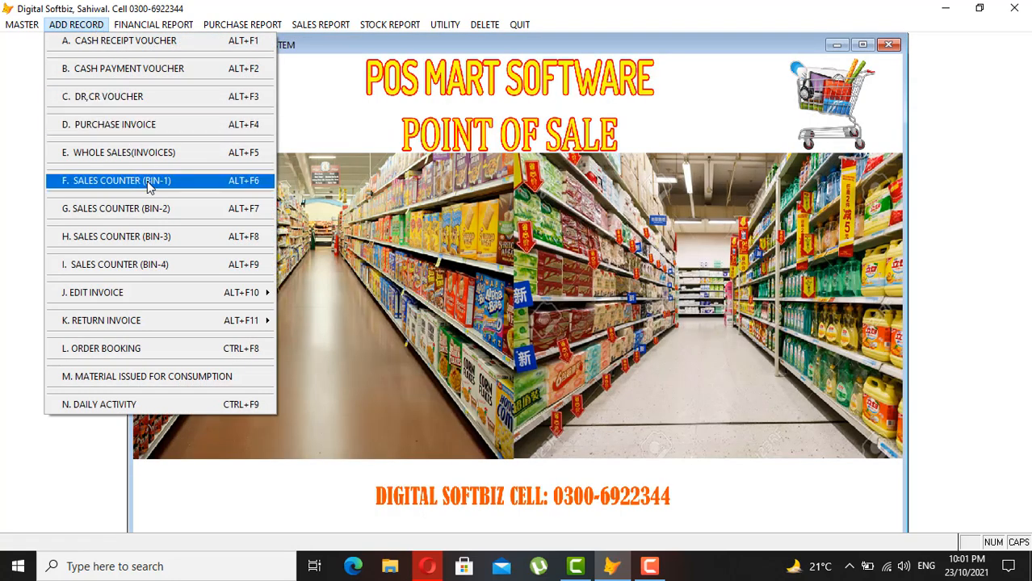
{"action": "mouse_move", "coordinate": [28, 24]}
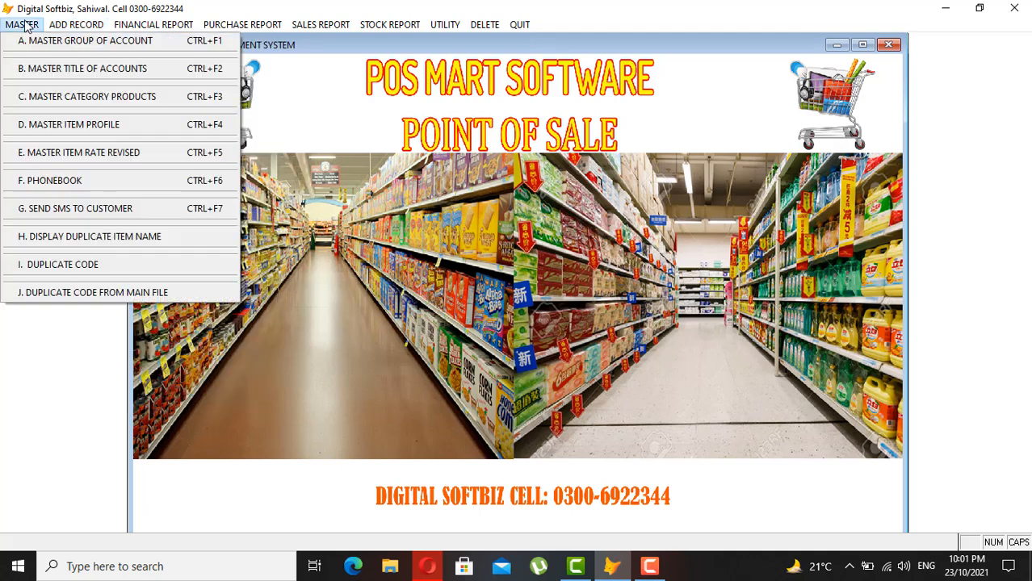
{"action": "left_click", "coordinate": [110, 96]}
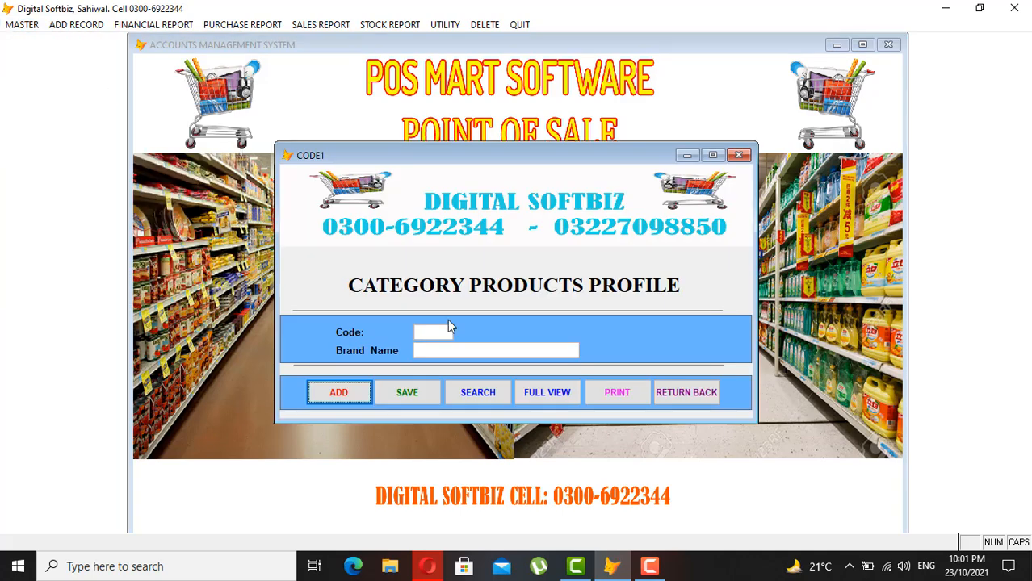
{"action": "left_click", "coordinate": [537, 391]}
{"action": "left_click", "coordinate": [393, 197]}
{"action": "left_click", "coordinate": [406, 225]}
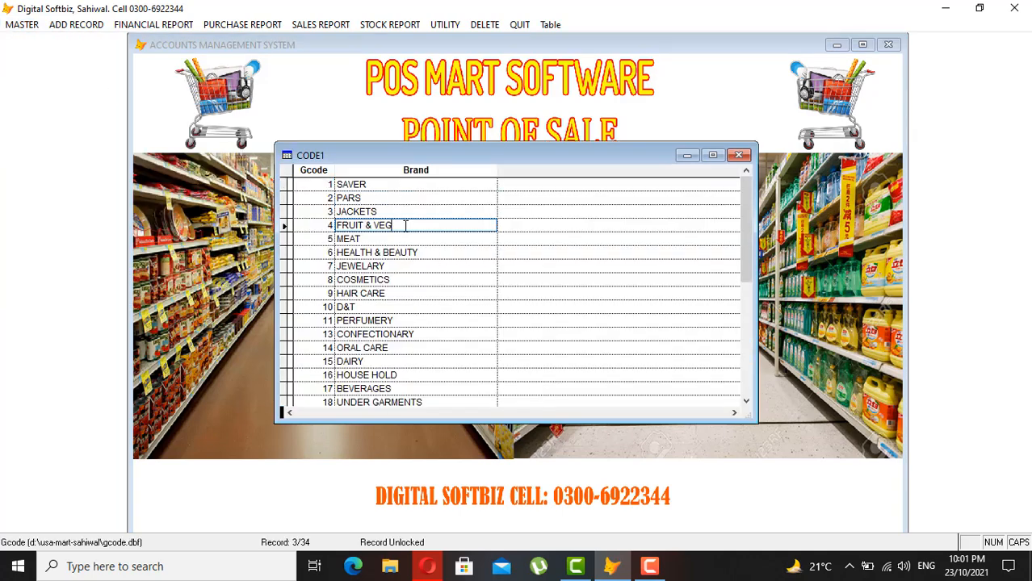
{"action": "key", "text": "Down"}
{"action": "key", "text": "Down"}
{"action": "key", "text": "Down"}
{"action": "key", "text": "Up"}
{"action": "key", "text": "Up"}
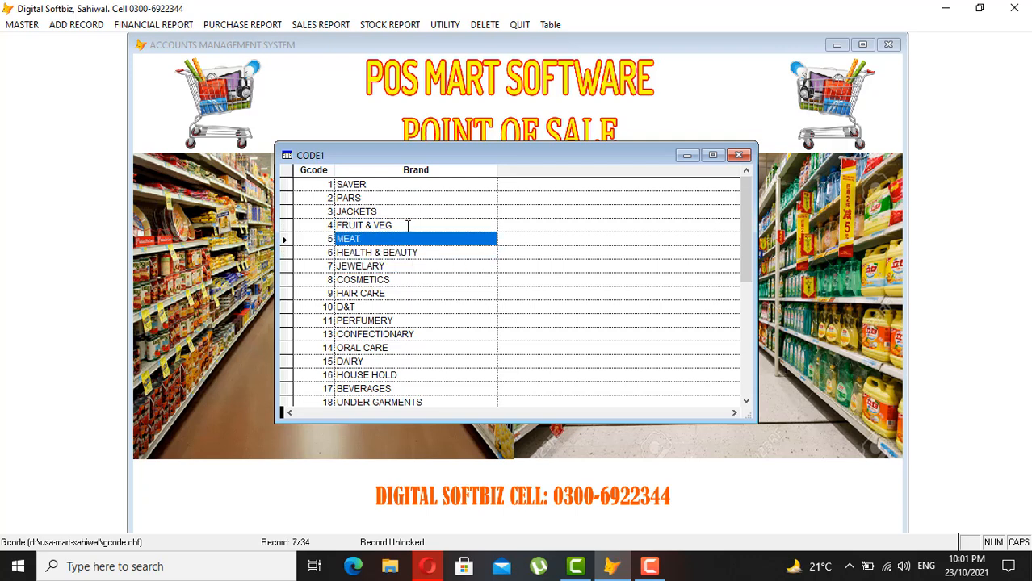
{"action": "key", "text": "Down"}
{"action": "key", "text": "Down"}
{"action": "key", "text": "Down"}
{"action": "key", "text": "Up"}
{"action": "key", "text": "Down"}
{"action": "key", "text": "Down"}
{"action": "key", "text": "Down"}
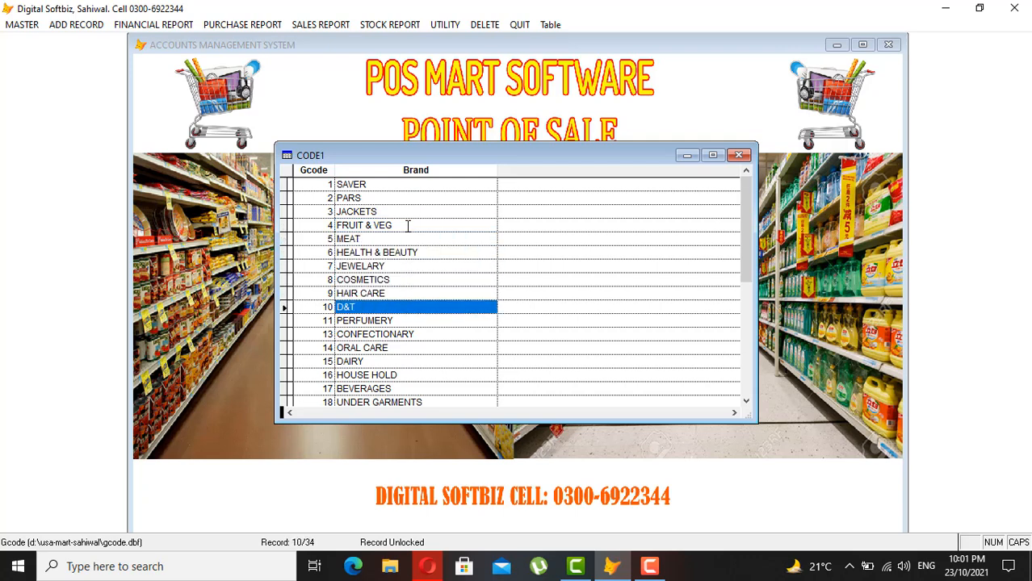
{"action": "key", "text": "Down"}
{"action": "key", "text": "Down"}
{"action": "key", "text": "Down"}
{"action": "key", "text": "Down"}
{"action": "key", "text": "Down"}
{"action": "key", "text": "Down"}
{"action": "key", "text": "Down"}
{"action": "key", "text": "Down"}
{"action": "key", "text": "Down"}
{"action": "key", "text": "Down"}
{"action": "key", "text": "Down"}
{"action": "key", "text": "Down"}
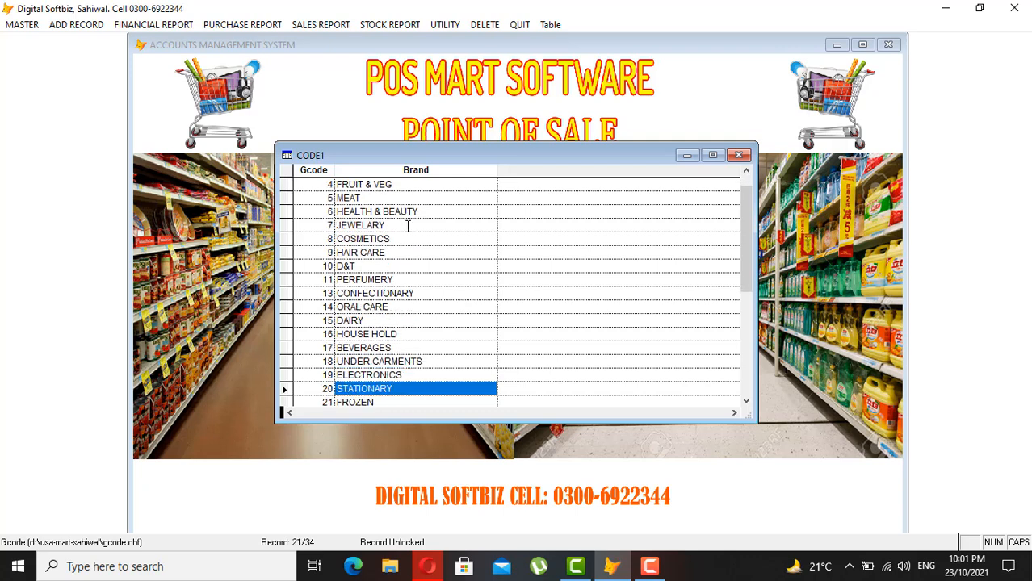
{"action": "key", "text": "Down"}
{"action": "key", "text": "Down"}
{"action": "key", "text": "Down"}
{"action": "key", "text": "Up"}
{"action": "key", "text": "Up"}
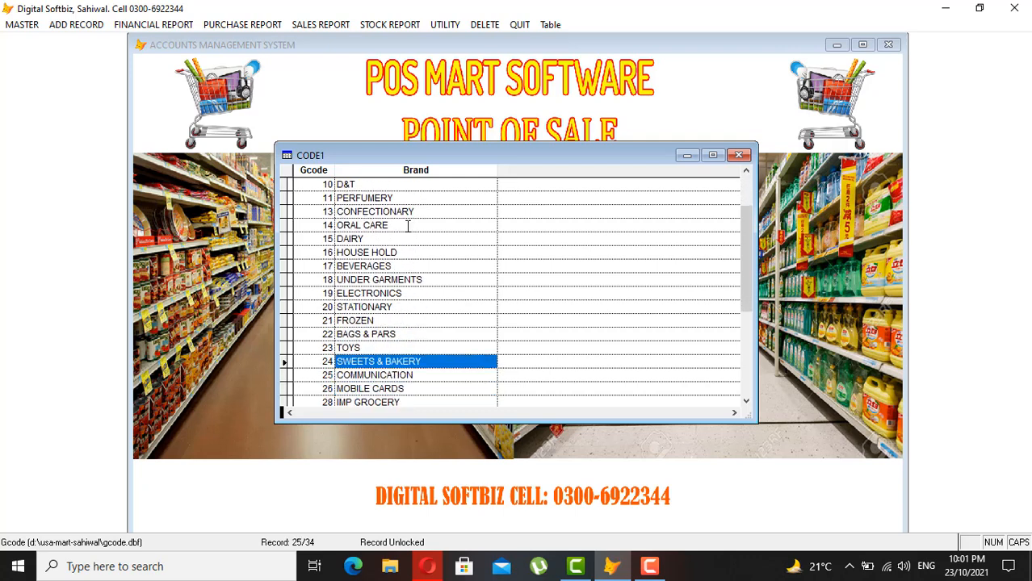
{"action": "left_click", "coordinate": [378, 238]}
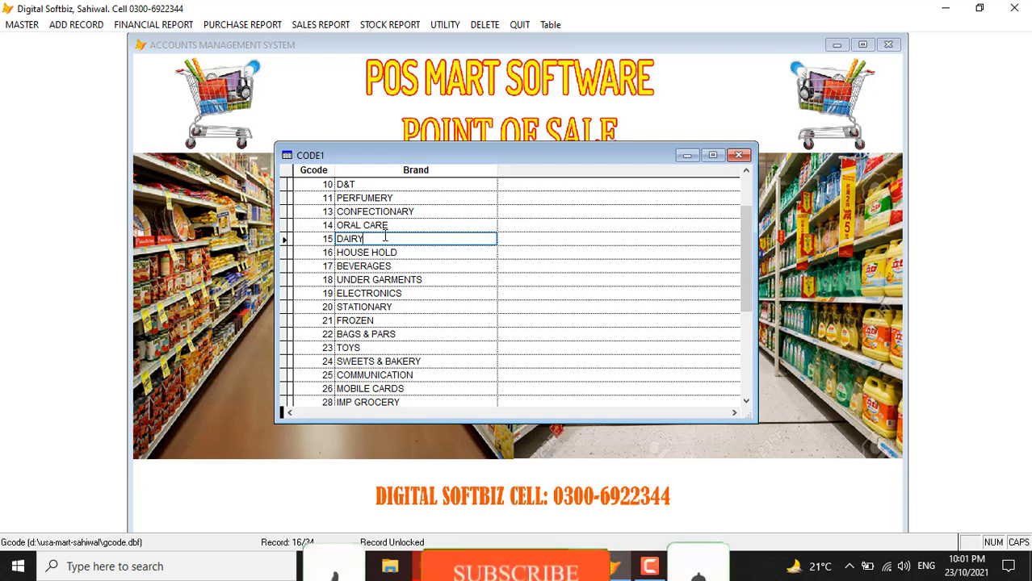
{"action": "left_click", "coordinate": [399, 249]}
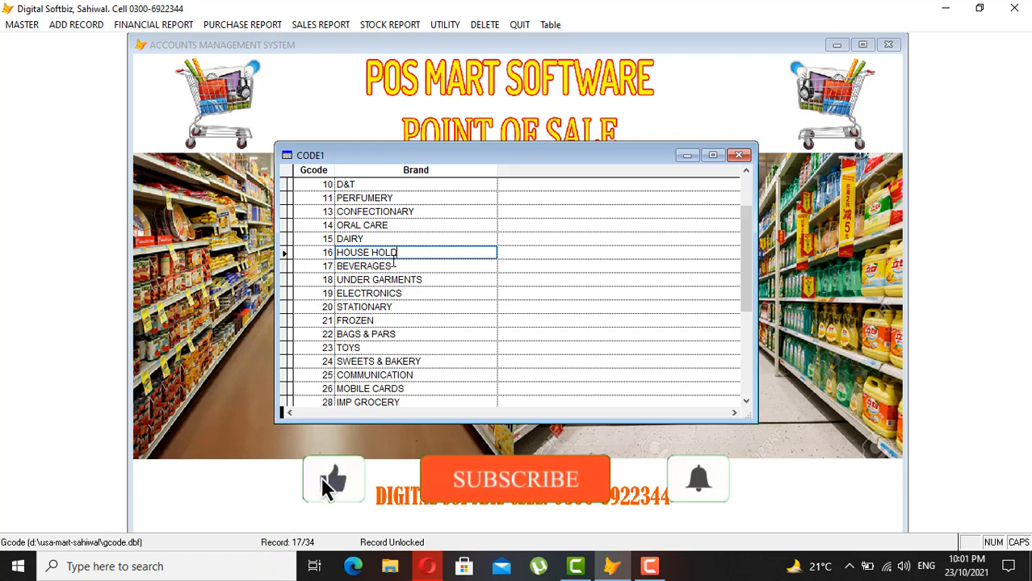
{"action": "left_click", "coordinate": [391, 265]}
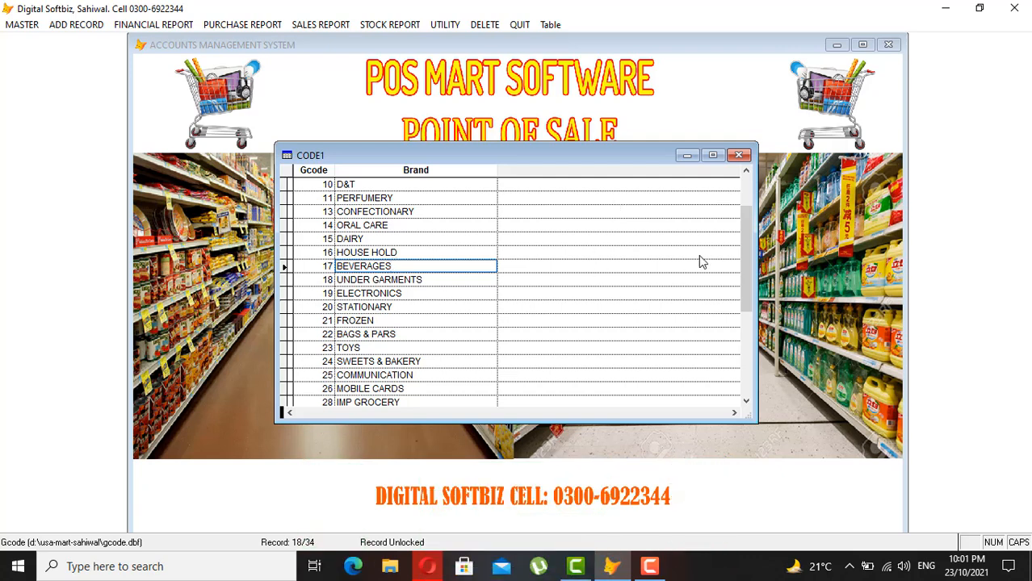
{"action": "left_click_drag", "start_coordinate": [743, 258], "coordinate": [745, 371]}
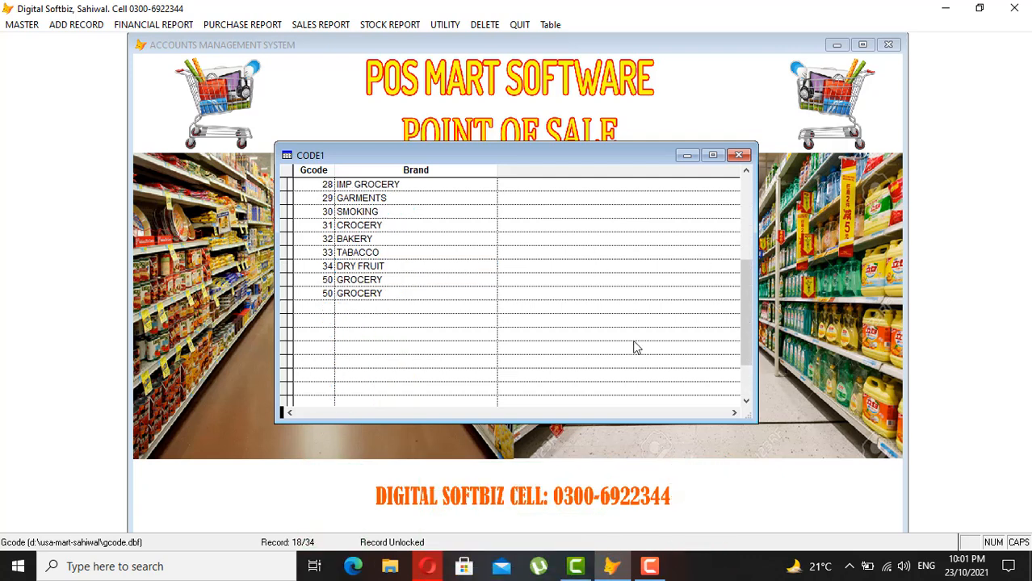
{"action": "left_click", "coordinate": [739, 155]}
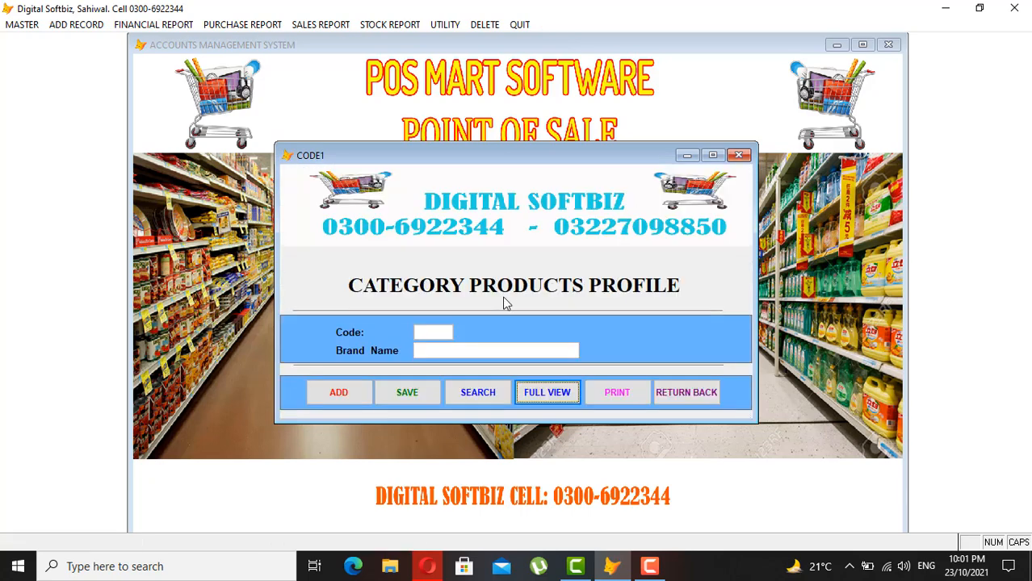
{"action": "left_click", "coordinate": [691, 392]}
{"action": "left_click", "coordinate": [15, 24]}
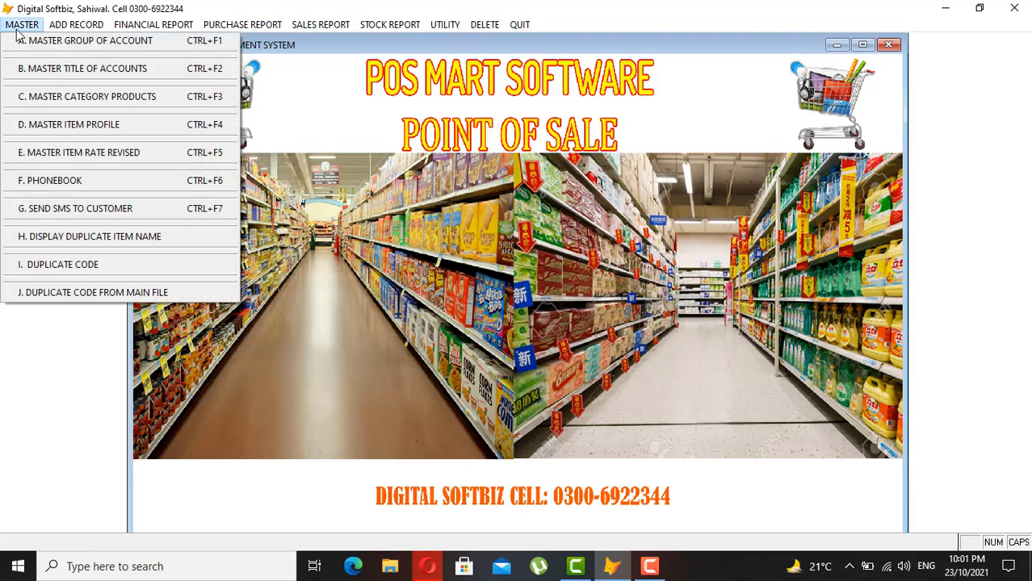
- Add category 51 named BAKERY ITEM in Master Category Products, save it, and close the form
{"action": "left_click", "coordinate": [89, 97]}
{"action": "left_click", "coordinate": [317, 389]}
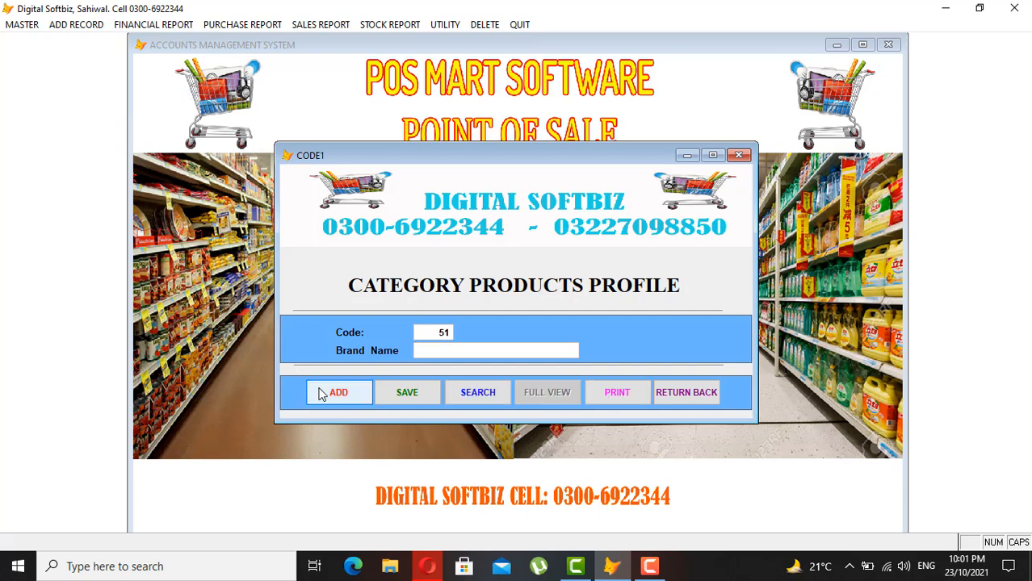
{"action": "type", "text": "BAER"}
{"action": "key", "text": "Tab"}
{"action": "key", "text": "Return"}
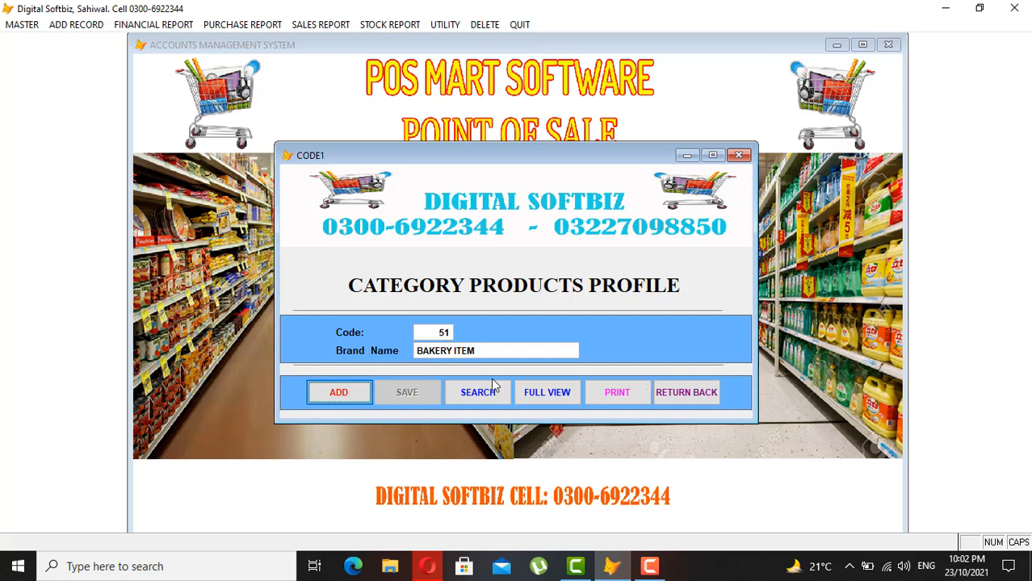
{"action": "left_click", "coordinate": [682, 389]}
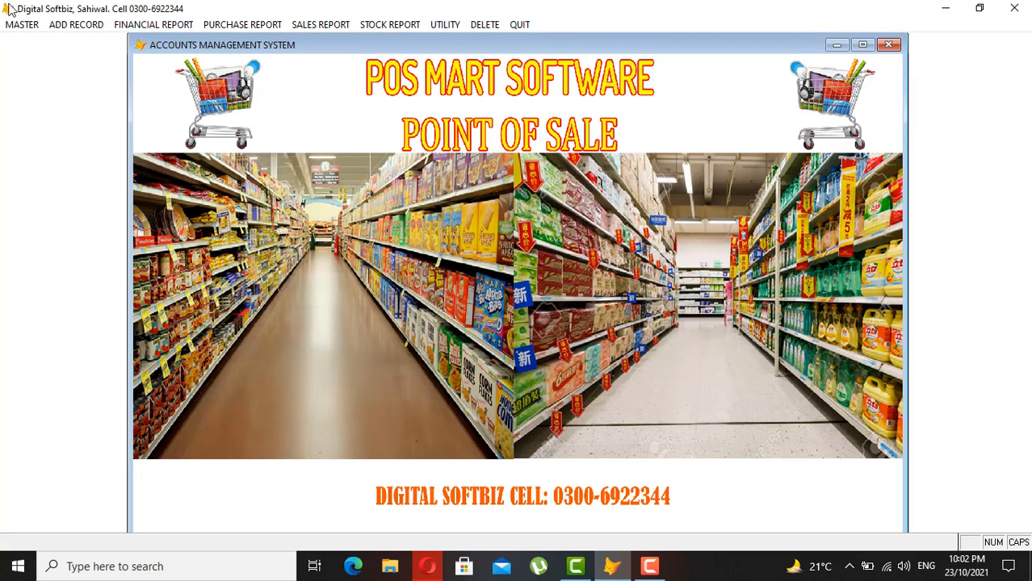
{"action": "left_click", "coordinate": [22, 24]}
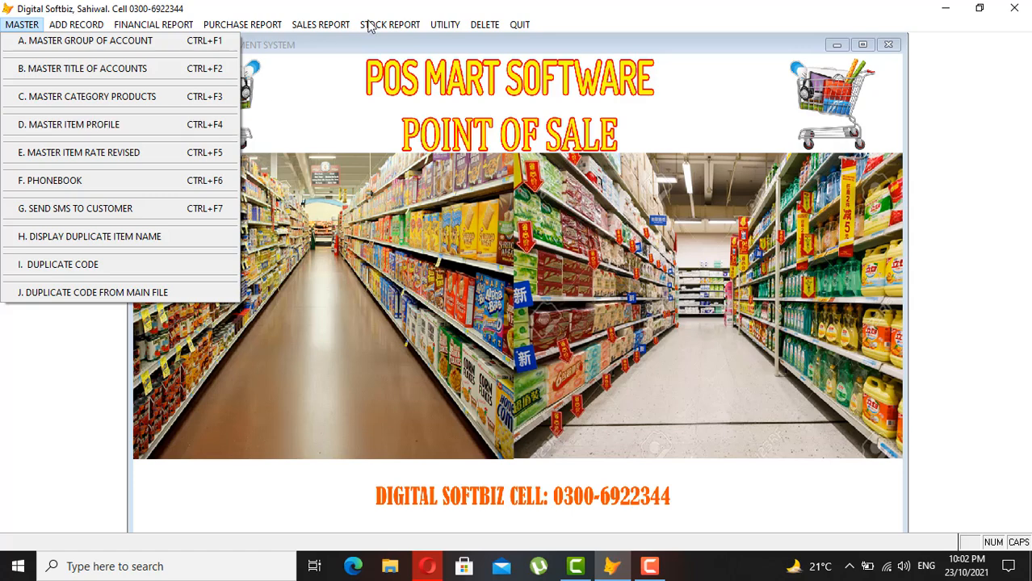
{"action": "mouse_move", "coordinate": [387, 22]}
{"action": "left_click", "coordinate": [406, 97]}
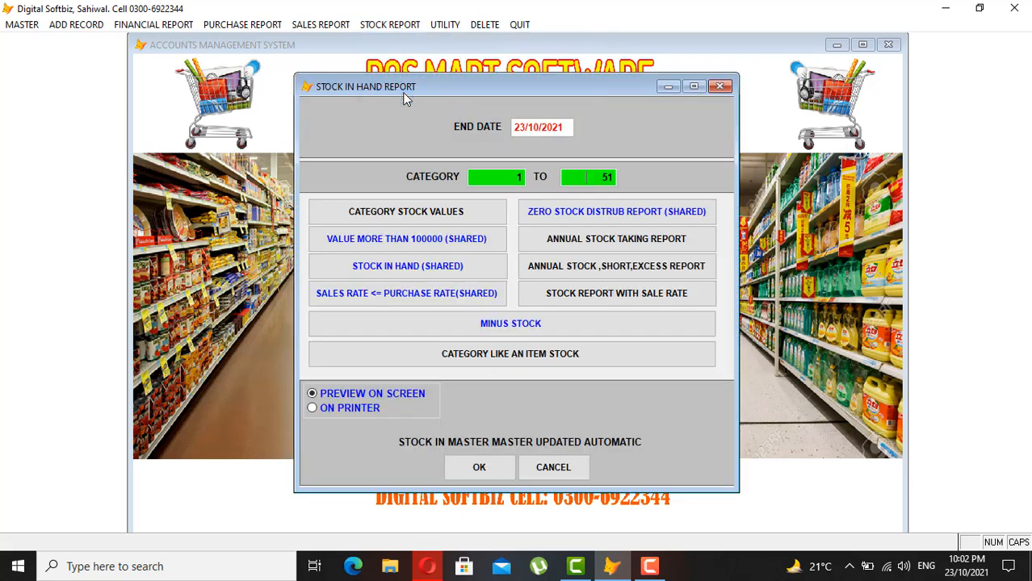
{"action": "key", "text": "Return"}
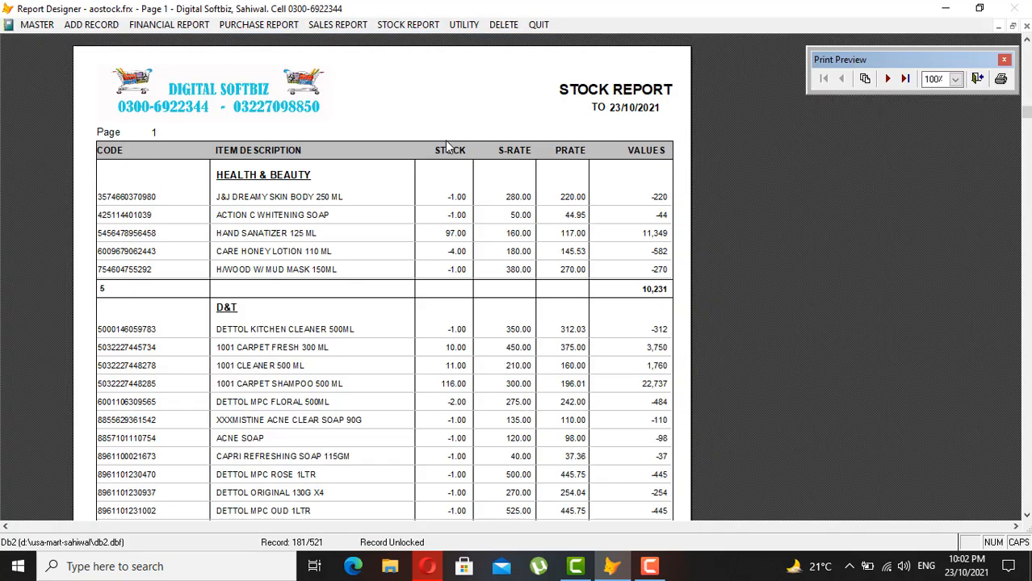
{"action": "scroll", "coordinate": [396, 243], "scroll_direction": "down", "scroll_amount": 3}
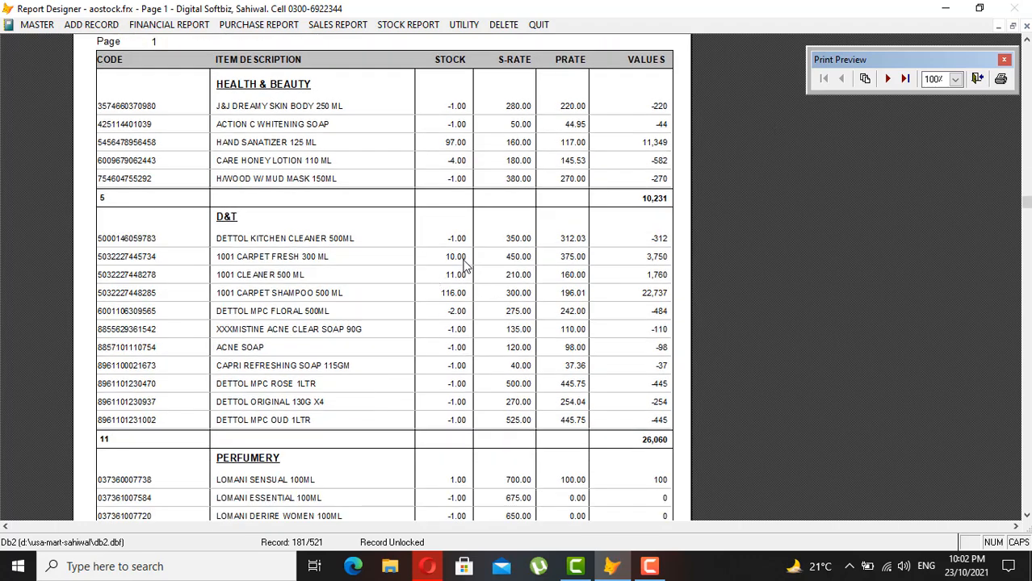
{"action": "left_click", "coordinate": [888, 79]}
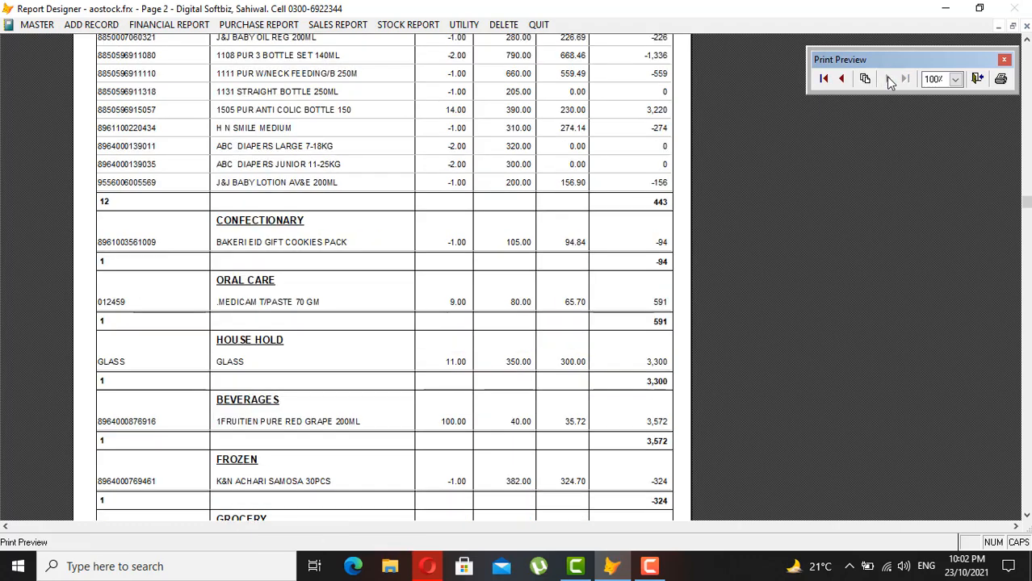
{"action": "scroll", "coordinate": [495, 271], "scroll_direction": "down", "scroll_amount": 2}
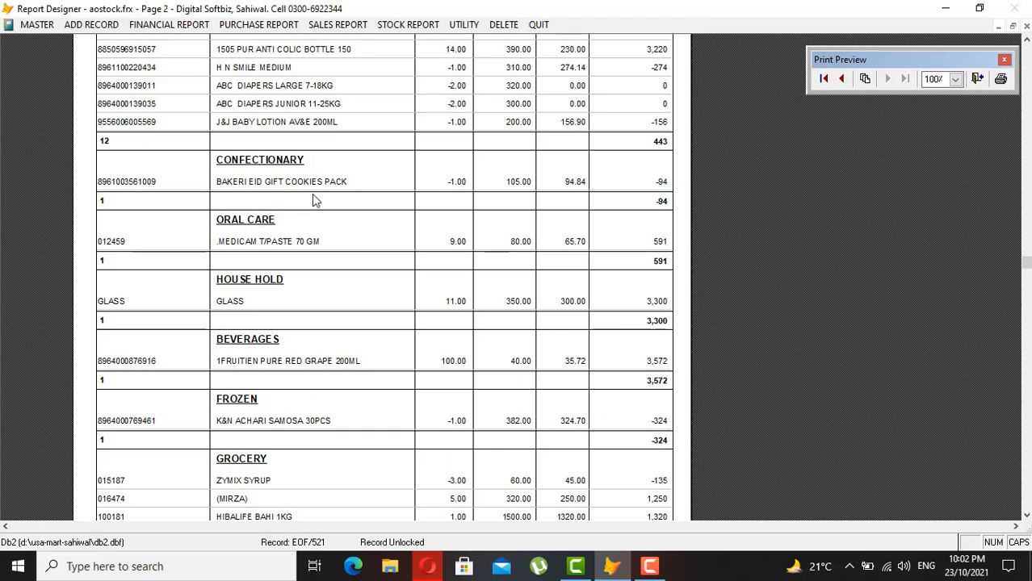
{"action": "scroll", "coordinate": [730, 295], "scroll_direction": "down", "scroll_amount": 1}
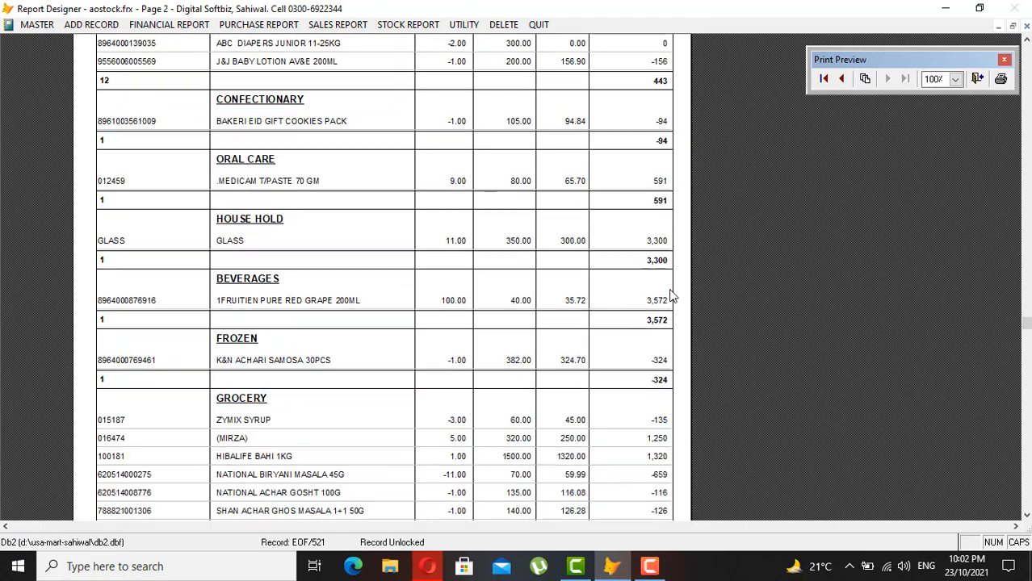
{"action": "left_click", "coordinate": [653, 353]}
{"action": "left_click", "coordinate": [629, 354]}
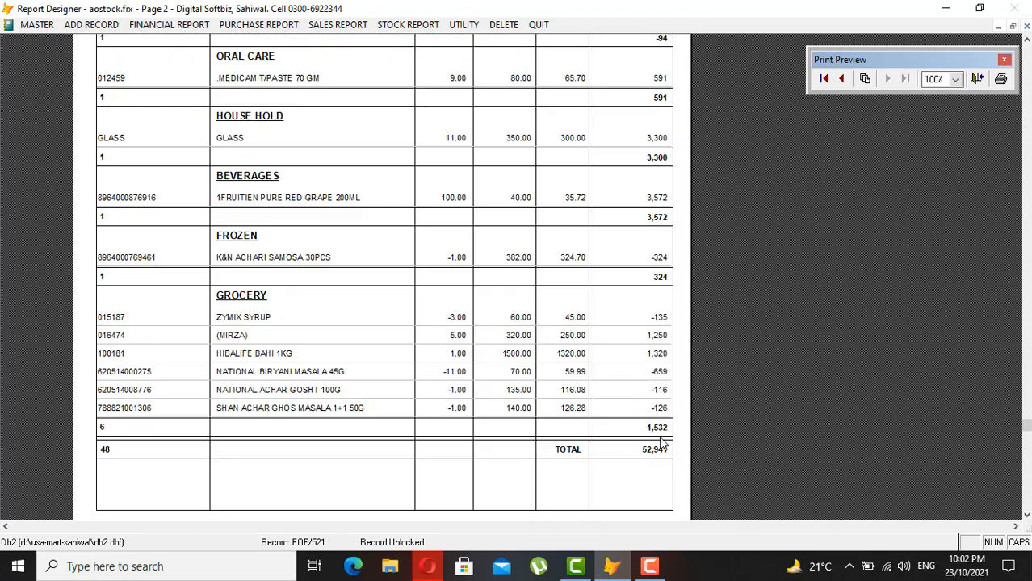
{"action": "key", "text": "Escape"}
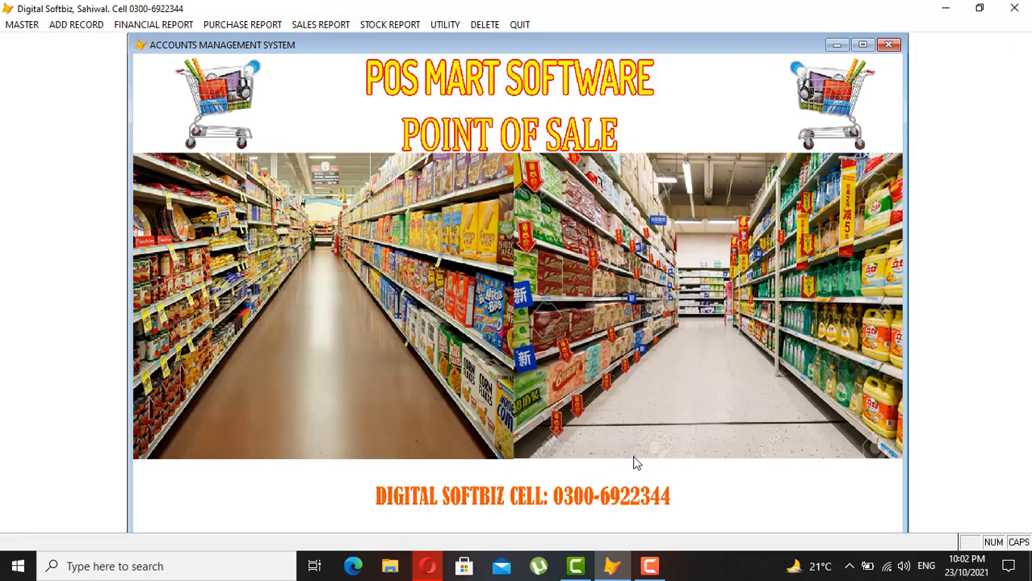
- Open the Master Item Profile and browse all item records in FULL VIEW
{"action": "left_click", "coordinate": [30, 24]}
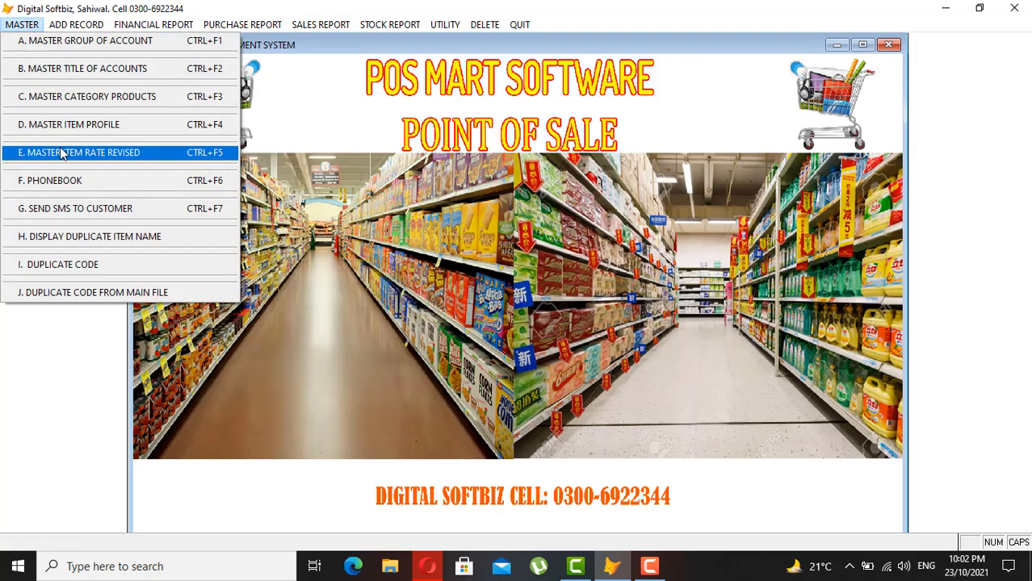
{"action": "left_click", "coordinate": [96, 130]}
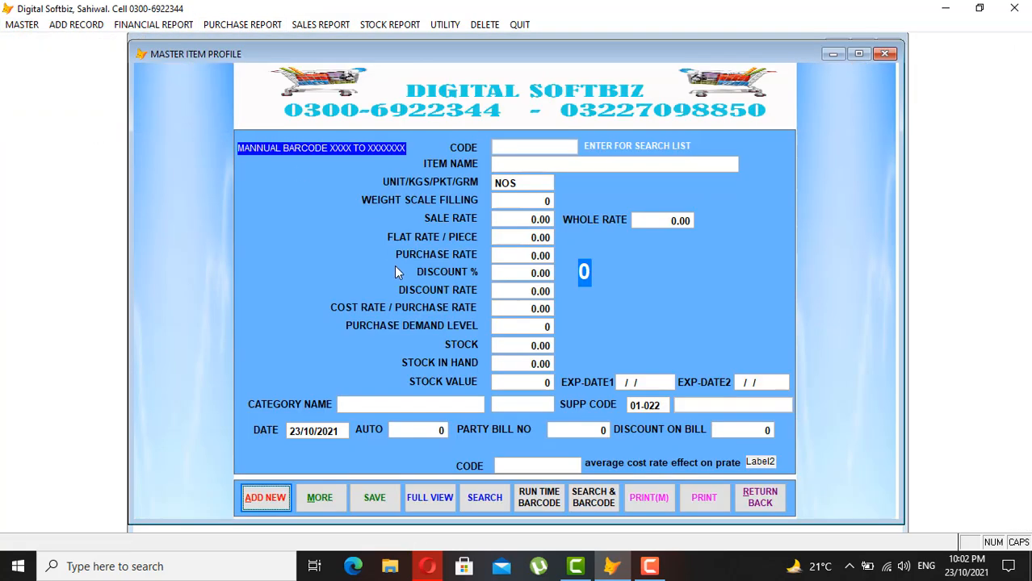
{"action": "left_click", "coordinate": [432, 494]}
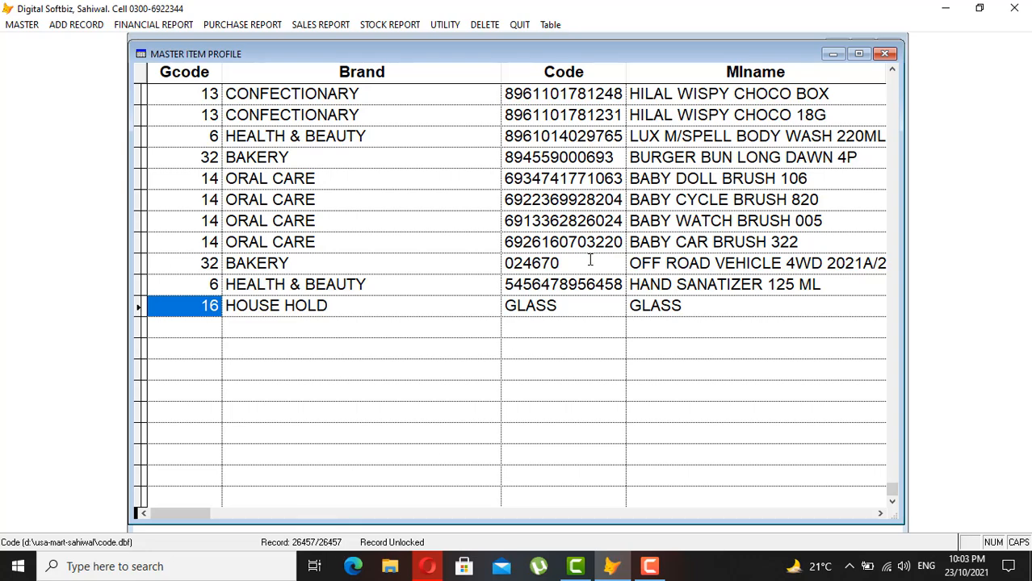
{"action": "scroll", "coordinate": [590, 259], "scroll_direction": "up", "scroll_amount": 20}
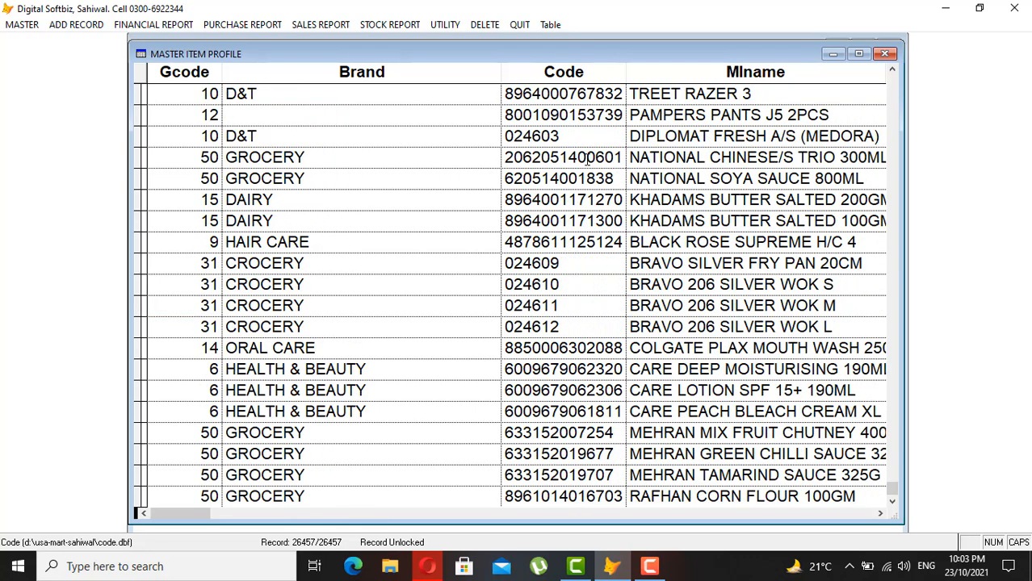
{"action": "left_click", "coordinate": [587, 158]}
{"action": "scroll", "coordinate": [587, 178], "scroll_direction": "up", "scroll_amount": 20}
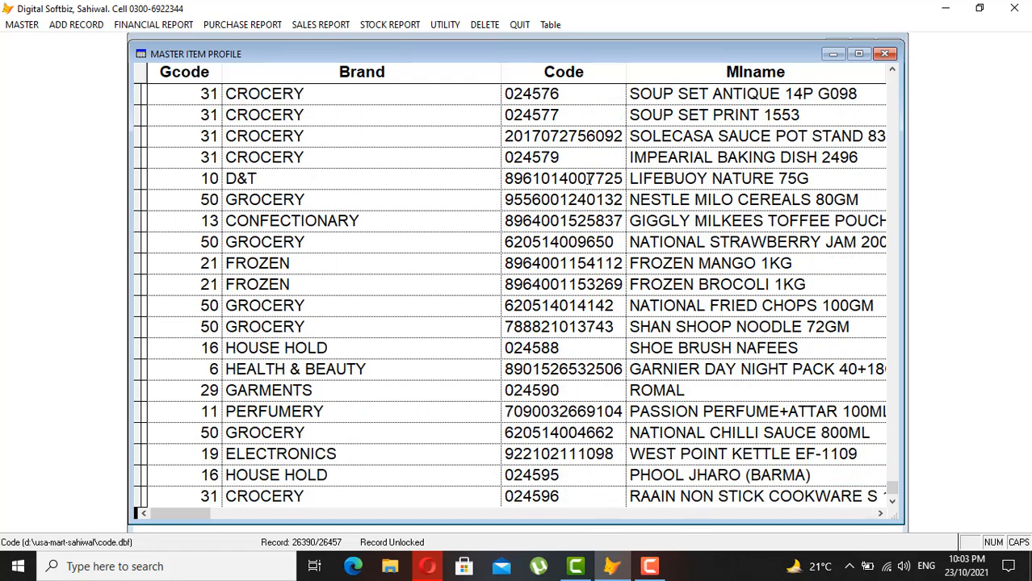
{"action": "scroll", "coordinate": [589, 179], "scroll_direction": "up", "scroll_amount": 15}
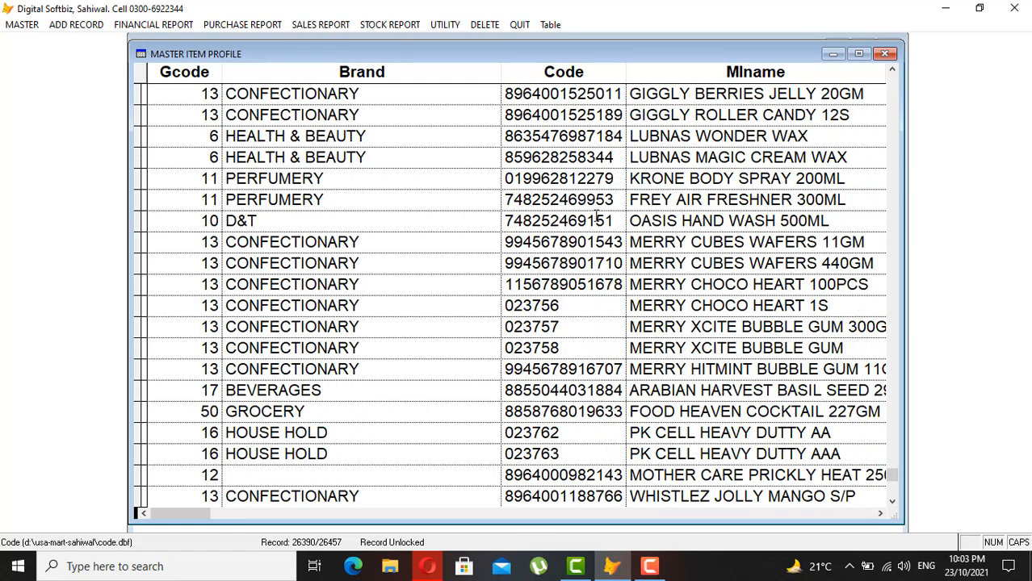
- Inspect MERRY CHOCO HEART 1S (code 023756), close the table, and start blank item 7178
{"action": "left_click", "coordinate": [568, 315]}
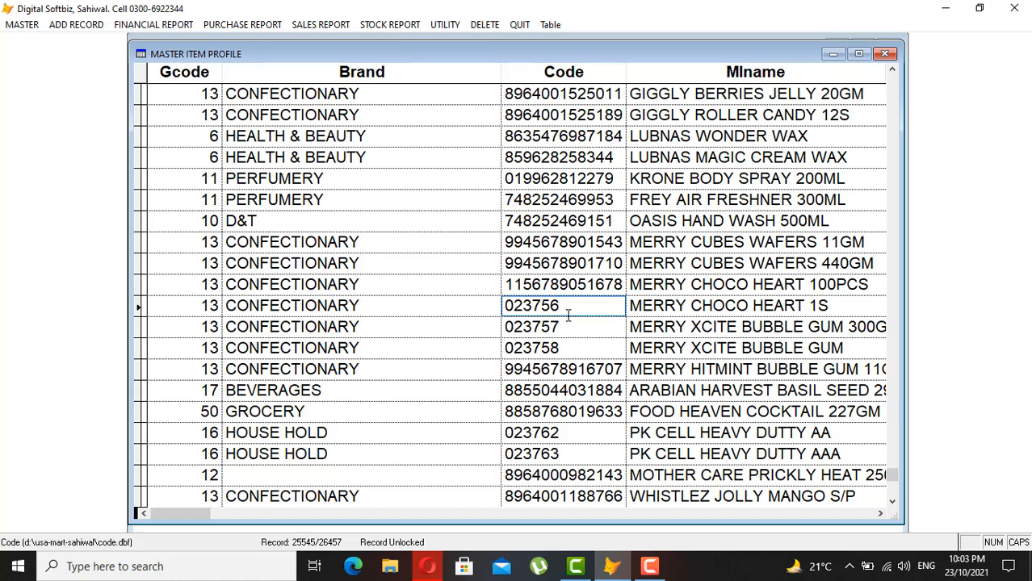
{"action": "left_click", "coordinate": [687, 305]}
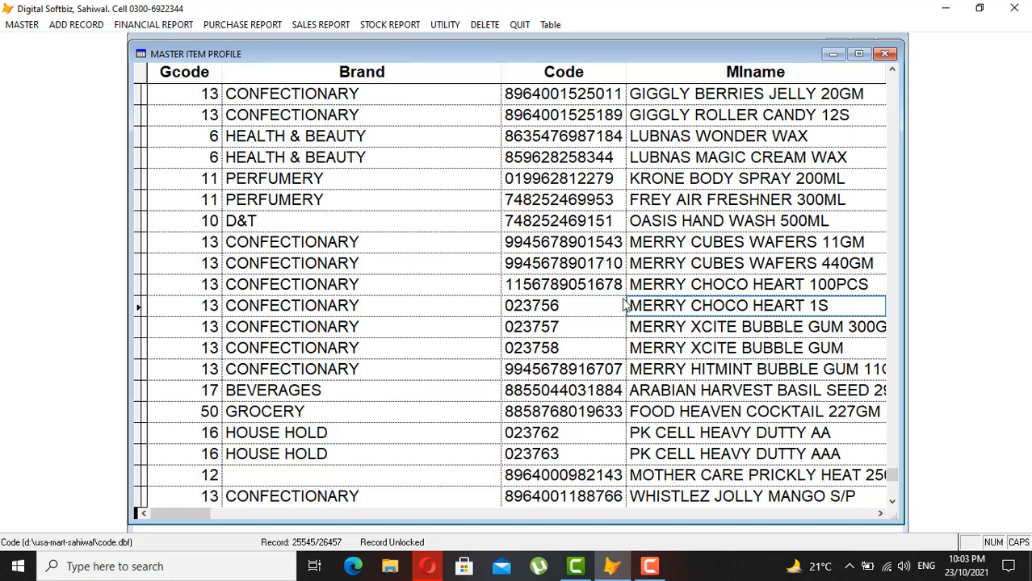
{"action": "left_click", "coordinate": [599, 300]}
{"action": "left_click_drag", "start_coordinate": [576, 305], "coordinate": [505, 305]}
{"action": "left_click", "coordinate": [565, 301]}
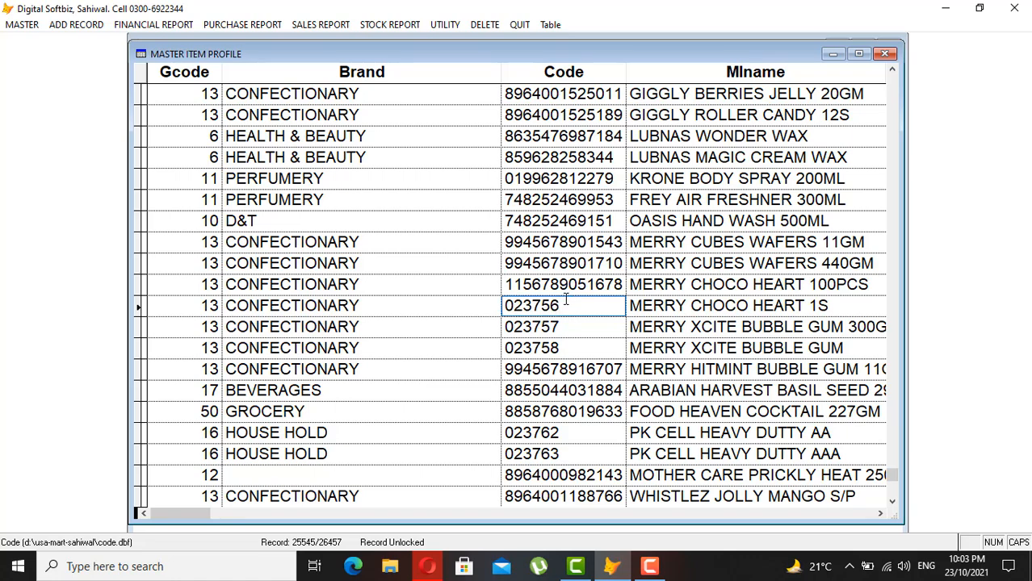
{"action": "left_click", "coordinate": [888, 54]}
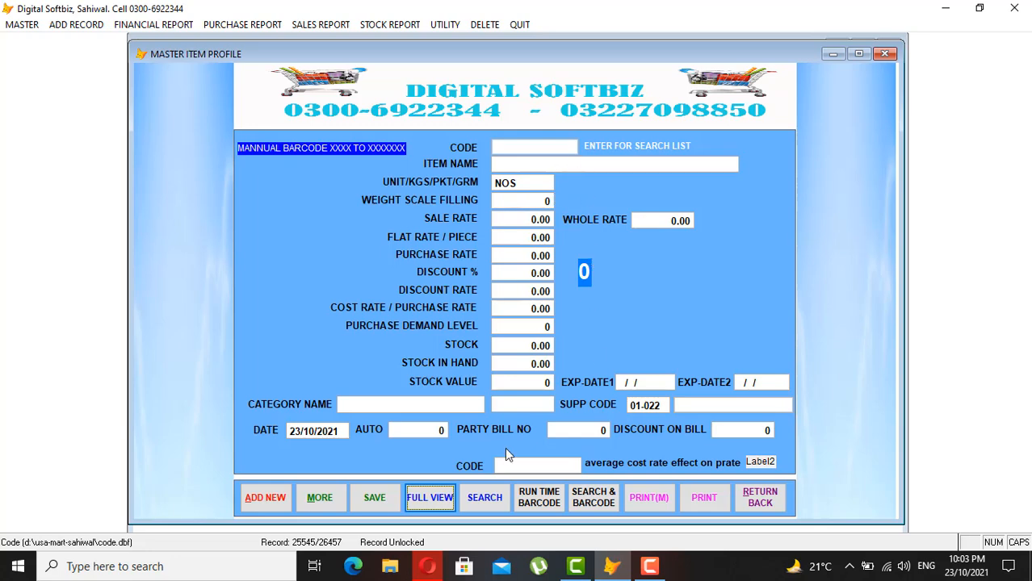
{"action": "left_click", "coordinate": [269, 503]}
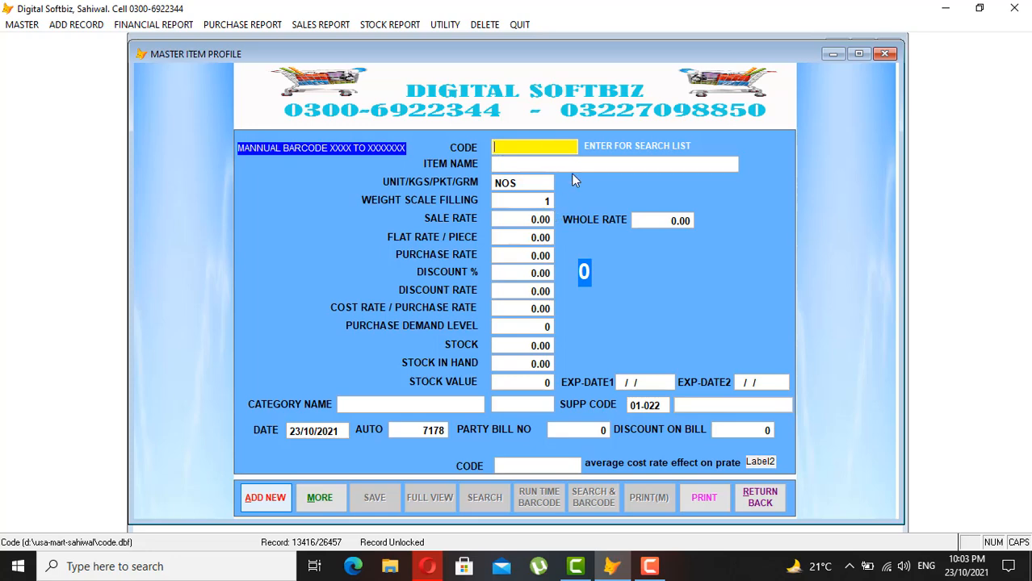
- Open the item search list and filter it by COKE to show the four BEVERAGES items
{"action": "key", "text": "Return"}
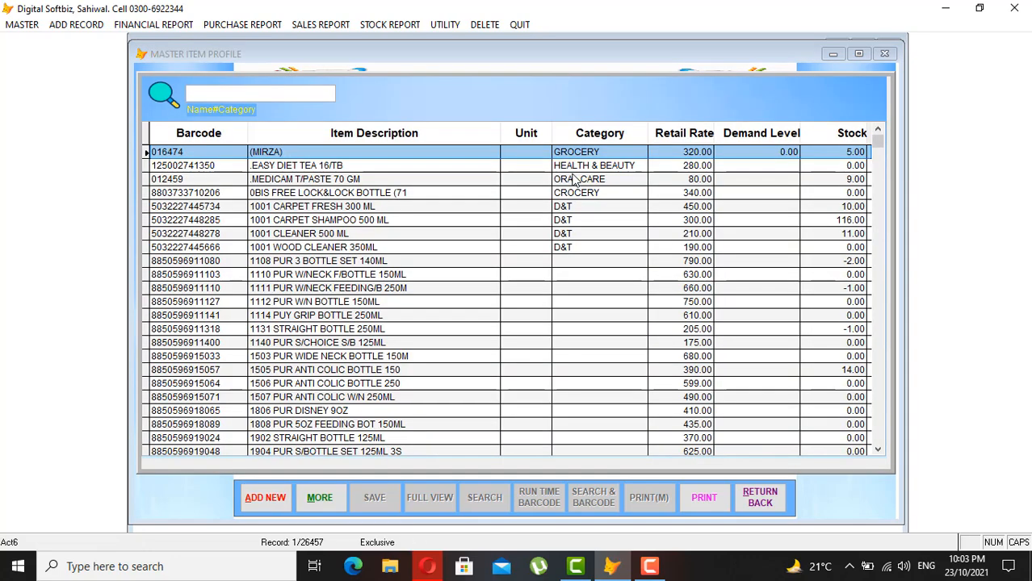
{"action": "left_click", "coordinate": [292, 95]}
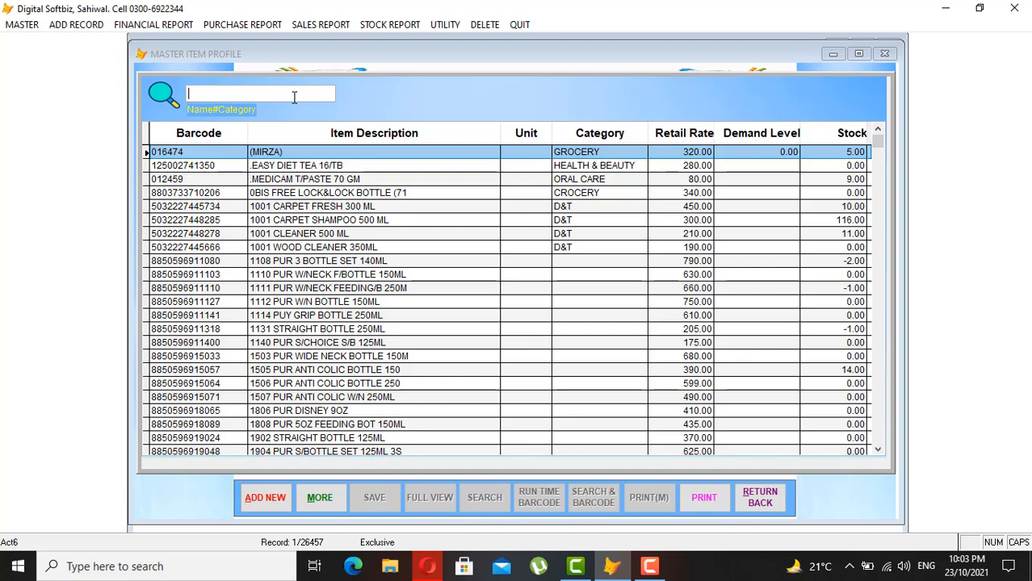
{"action": "type", "text": "PAP"}
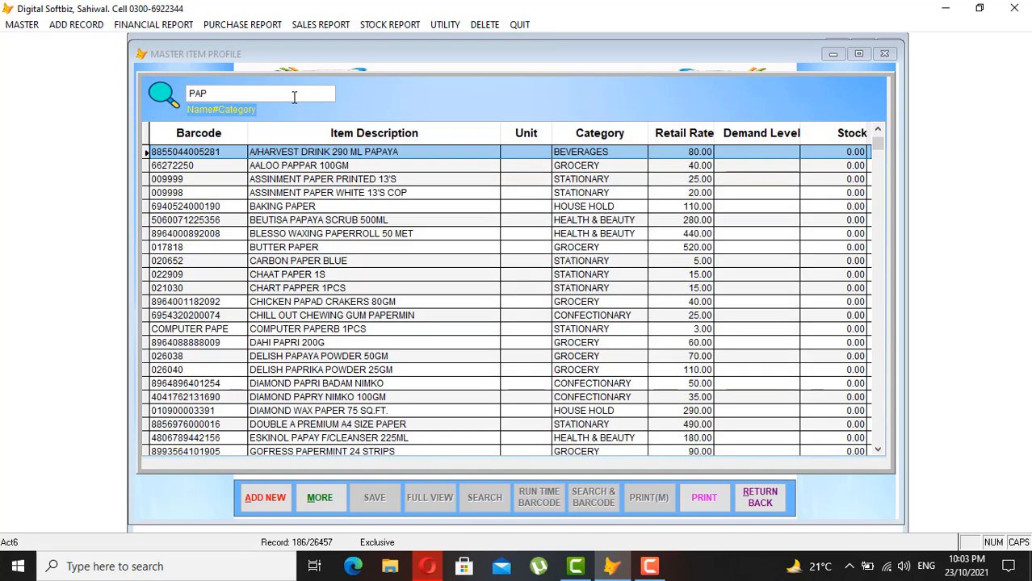
{"action": "type", "text": "ES"}
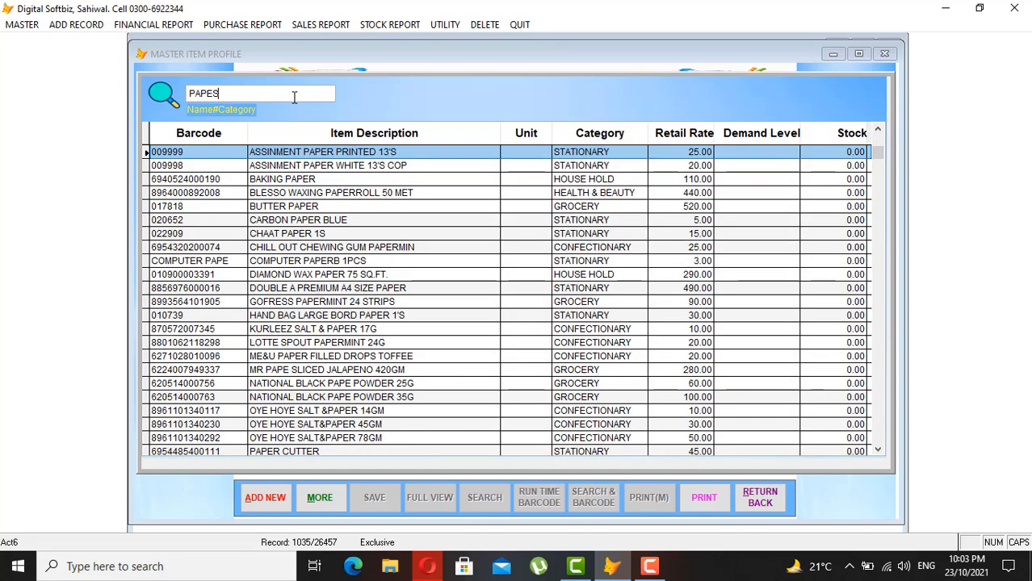
{"action": "key", "text": "BackSpace"}
{"action": "key", "text": "BackSpace"}
{"action": "key", "text": "BackSpace"}
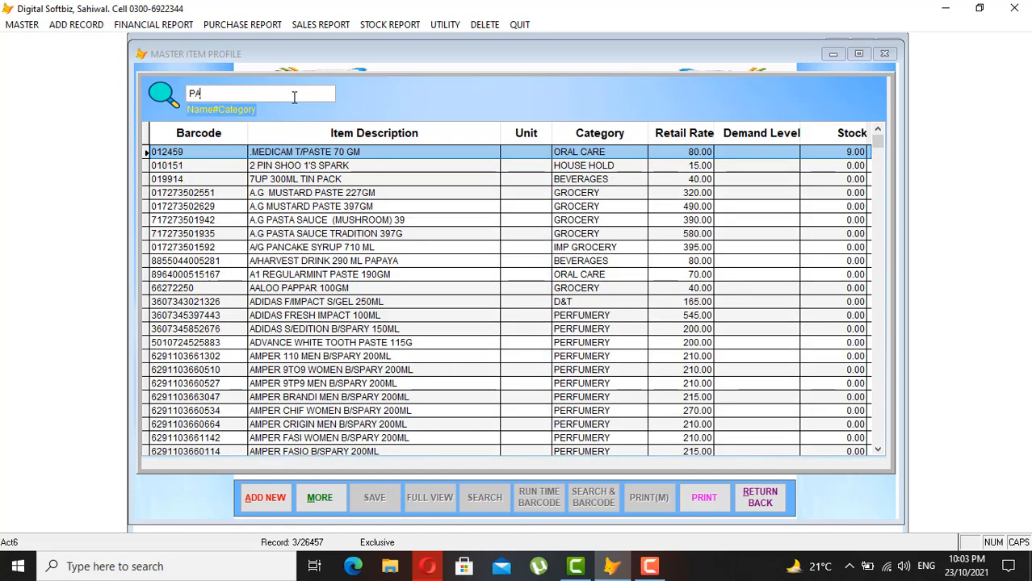
{"action": "type", "text": "P"}
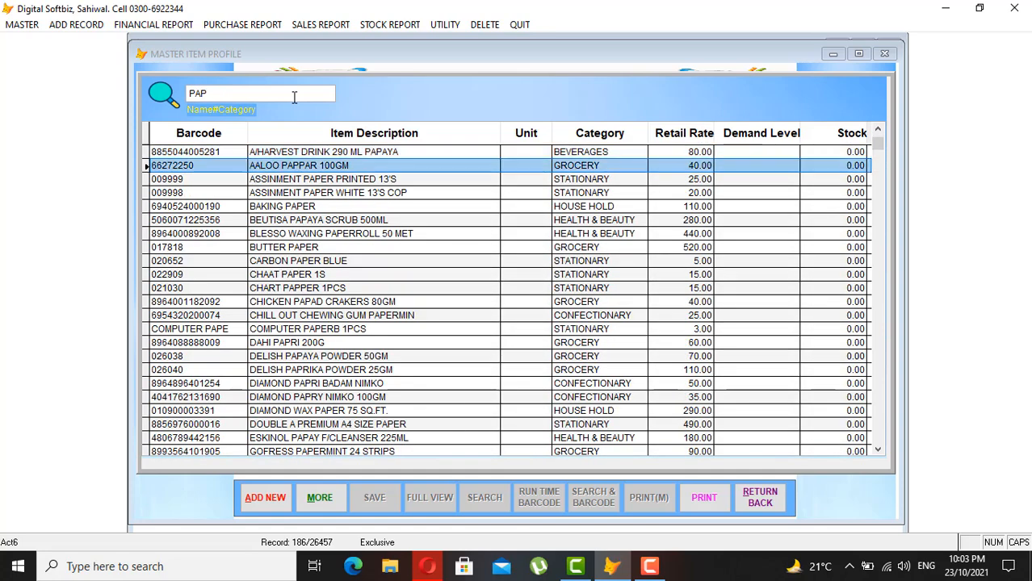
{"action": "key", "text": "BackSpace"}
{"action": "key", "text": "BackSpace"}
{"action": "key", "text": "BackSpace"}
{"action": "type", "text": "COKE"}
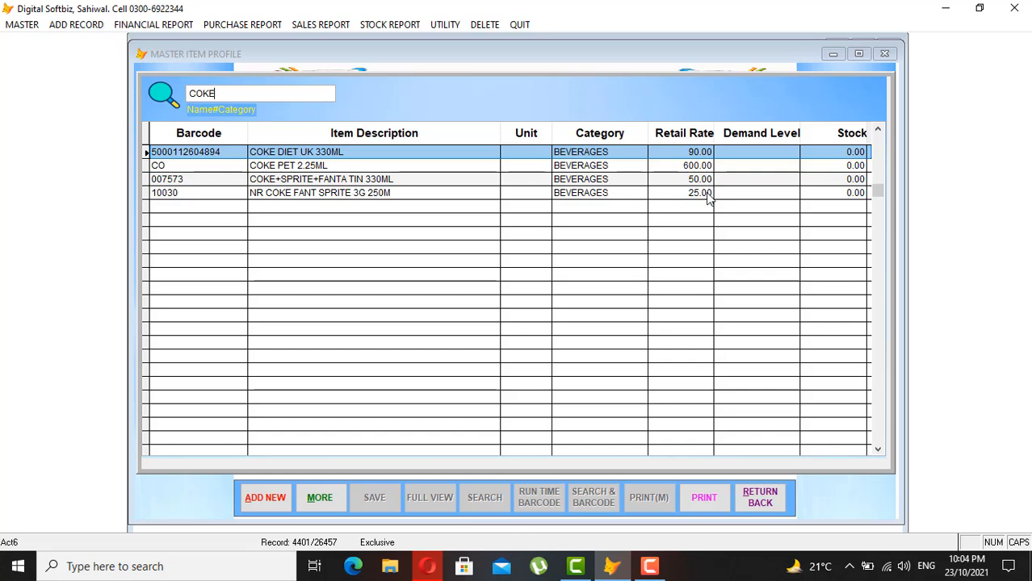
- Open the COKE DIET UK 330ML record and set sale rate 100 and purchase rate 80
{"action": "double_click", "coordinate": [299, 155]}
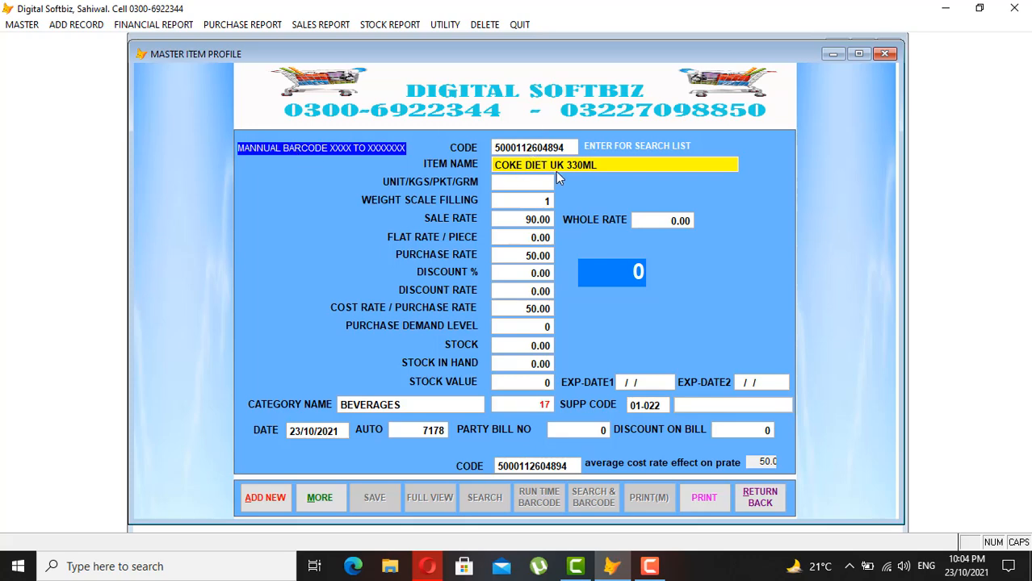
{"action": "key", "text": "Return"}
{"action": "key", "text": "Return"}
{"action": "key", "text": "Return"}
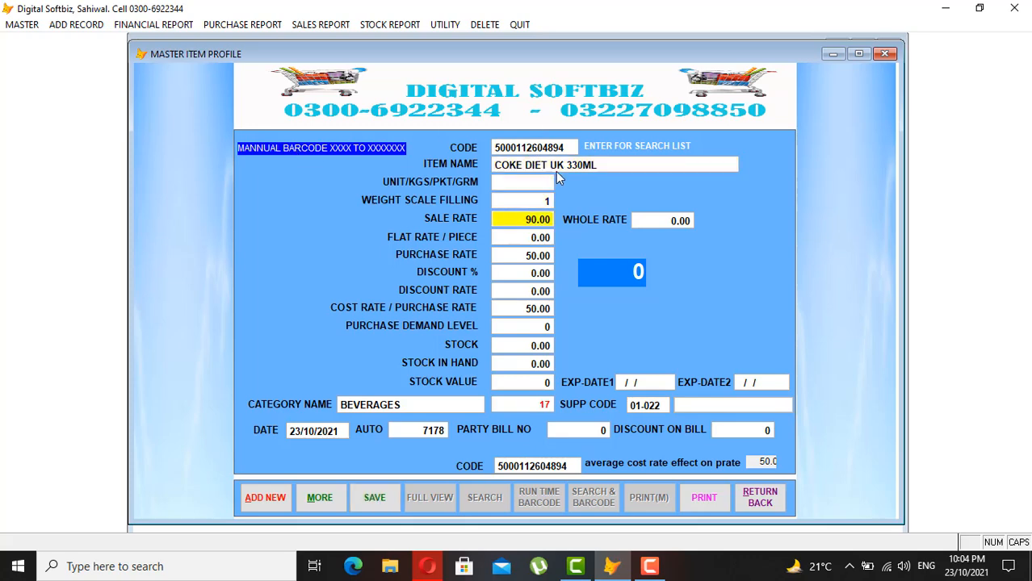
{"action": "type", "text": "100"}
{"action": "key", "text": "Return"}
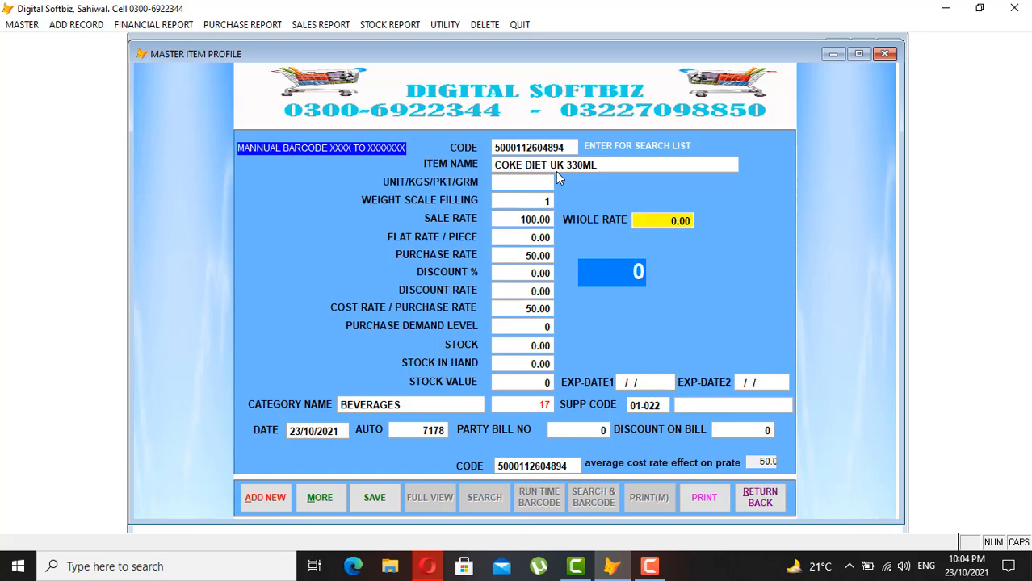
{"action": "key", "text": "Return"}
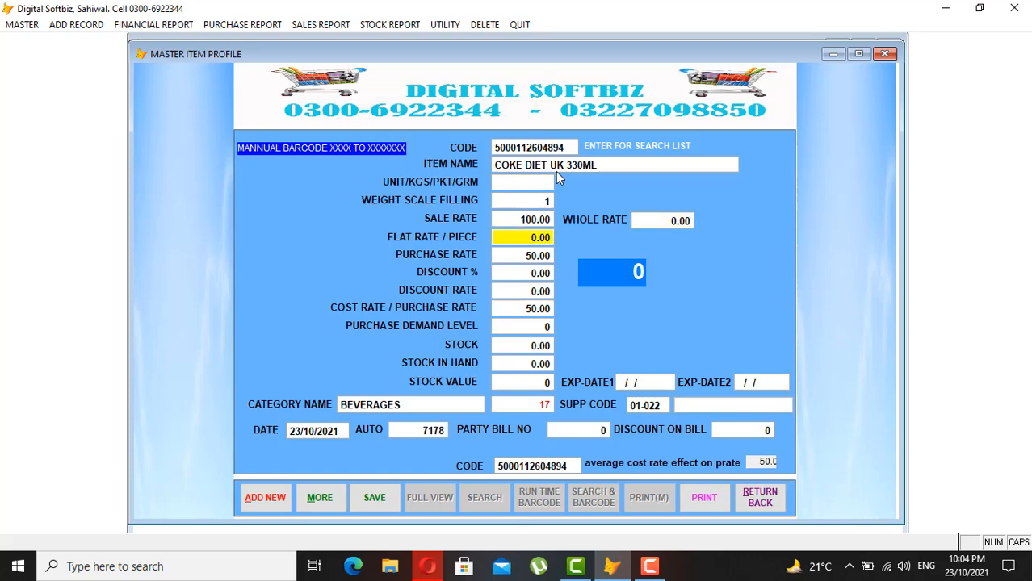
{"action": "key", "text": "Return"}
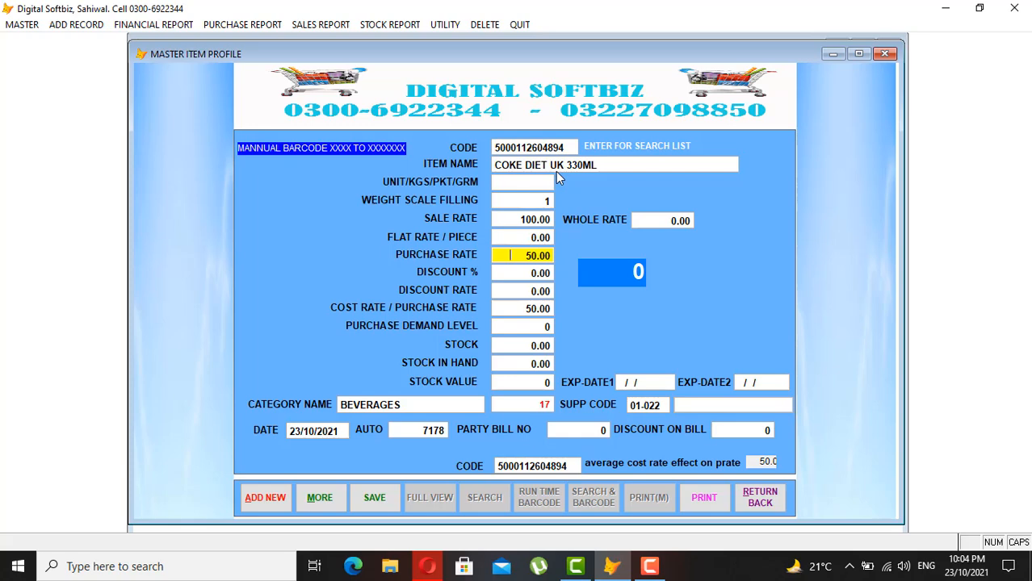
{"action": "type", "text": "80"}
{"action": "key", "text": "Return"}
{"action": "key", "text": "Return"}
{"action": "key", "text": "Return"}
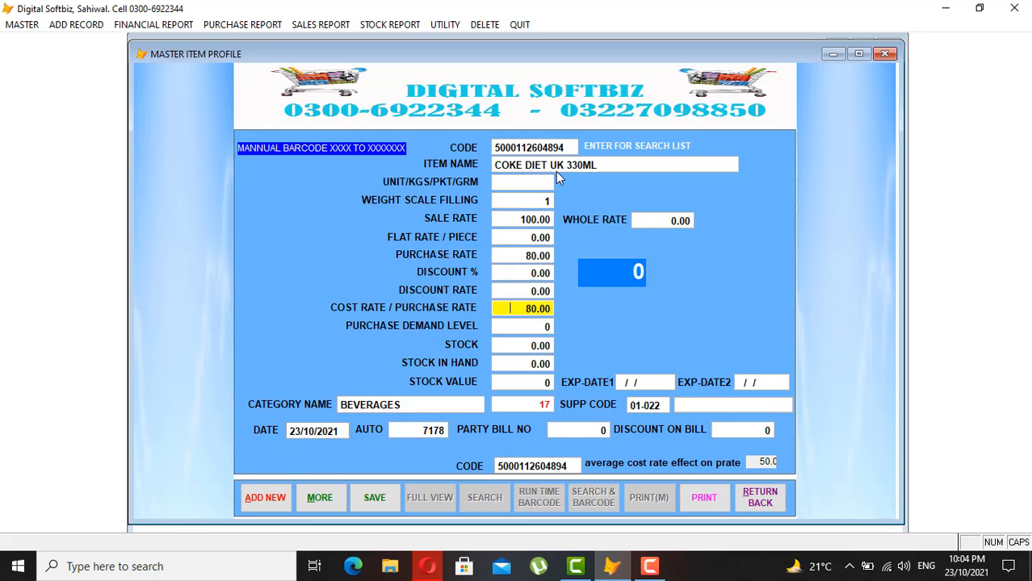
{"action": "key", "text": "Return"}
{"action": "key", "text": "Return"}
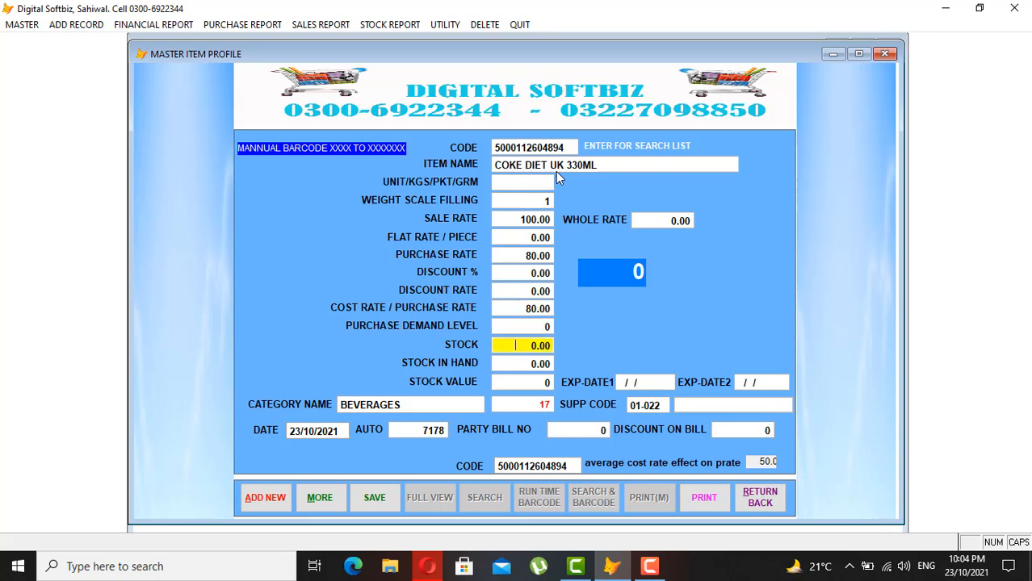
- Set the purchase demand level to 10 and the stock quantity to 60
{"action": "key", "text": "Up"}
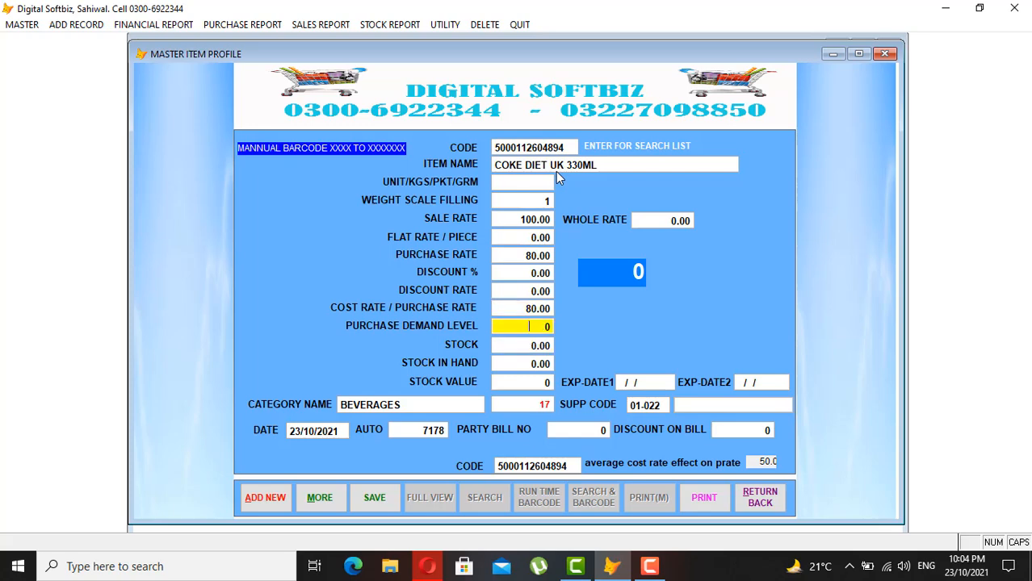
{"action": "type", "text": "10"}
{"action": "key", "text": "Return"}
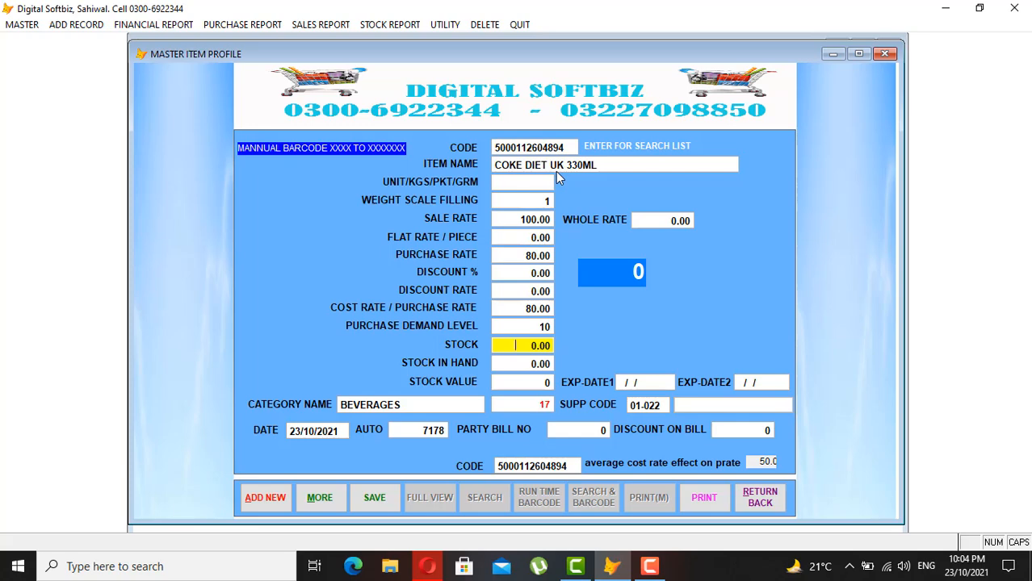
{"action": "type", "text": "60"}
{"action": "key", "text": "Return"}
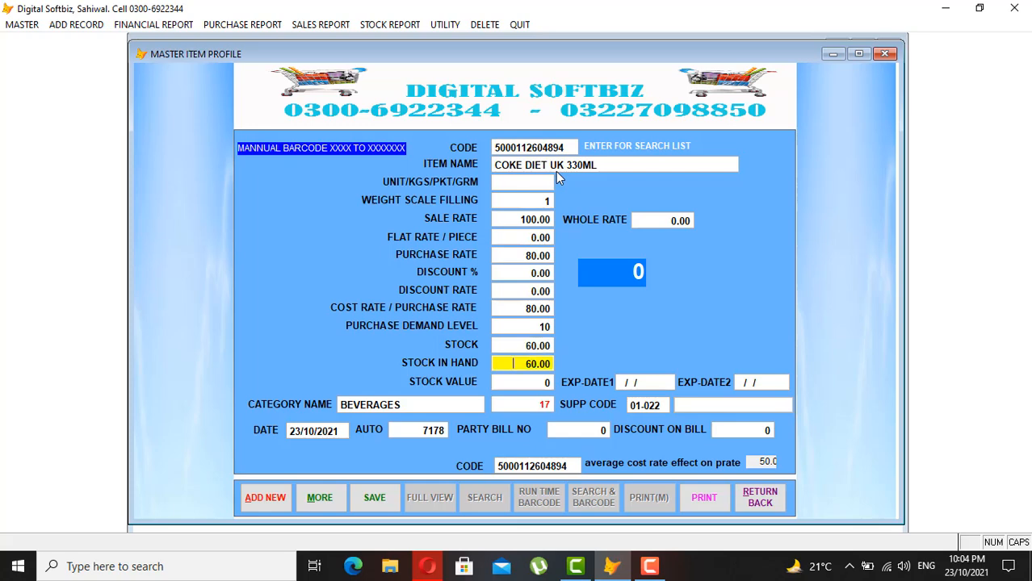
{"action": "key", "text": "Return"}
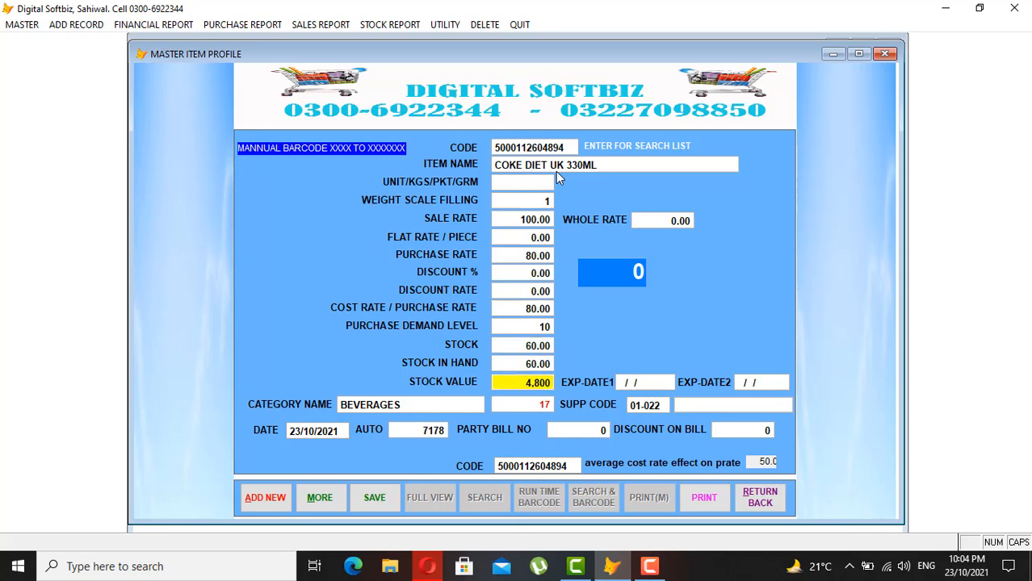
{"action": "key", "text": "Return"}
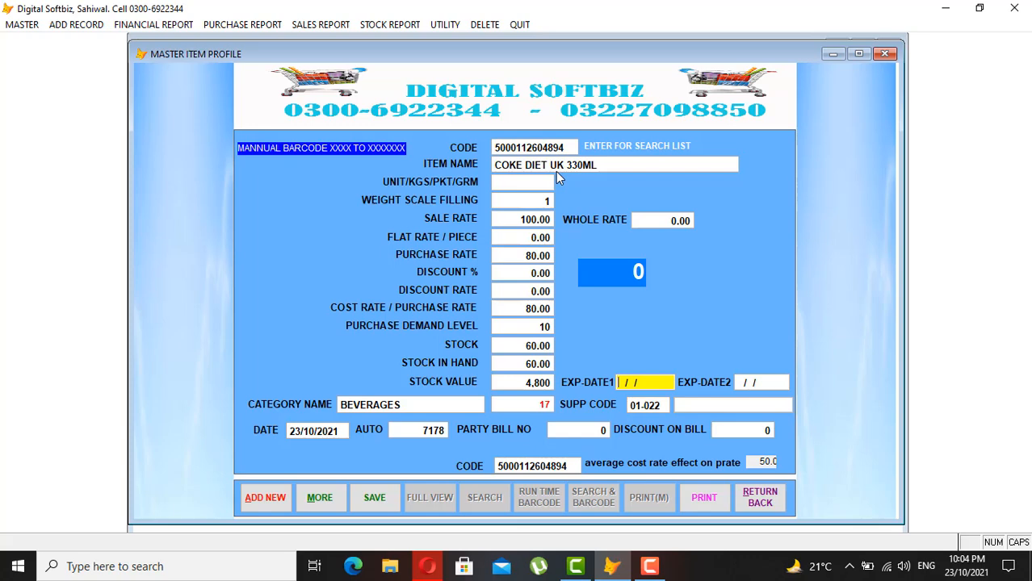
{"action": "key", "text": "Return"}
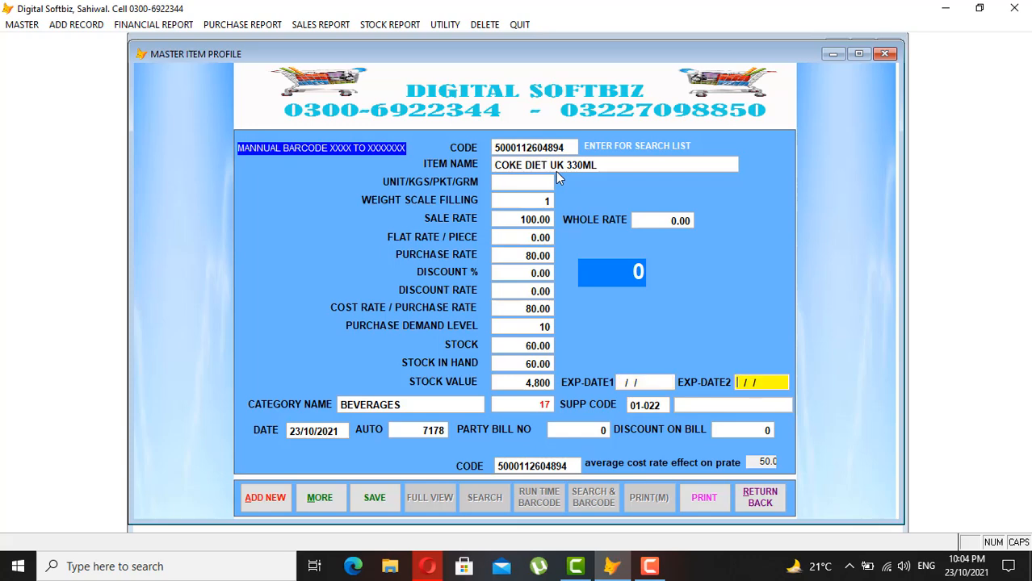
{"action": "key", "text": "Return"}
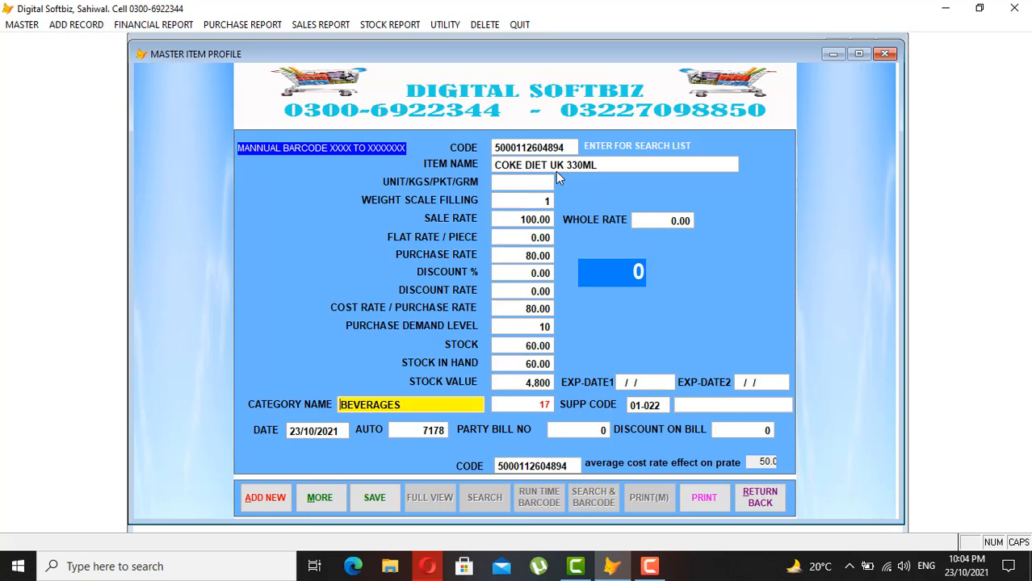
- Delete the BEVERAGES category name so a new one can be looked up
{"action": "key", "text": "shift+End"}
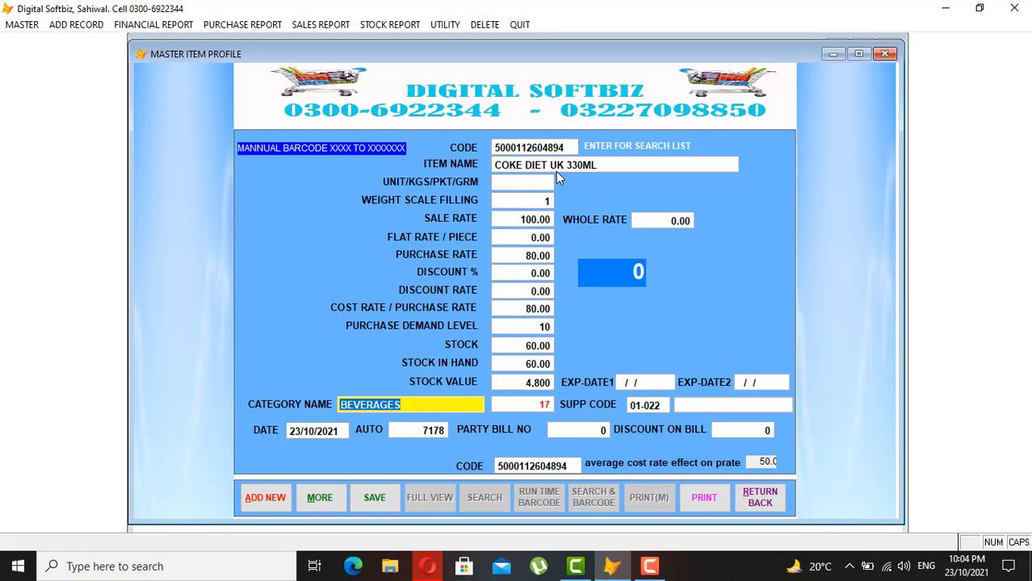
{"action": "key", "text": "Delete"}
{"action": "key", "text": "Return"}
- Pick BEVERAGES from the category list via a BE search and save the Coke Diet record
{"action": "type", "text": "B"}
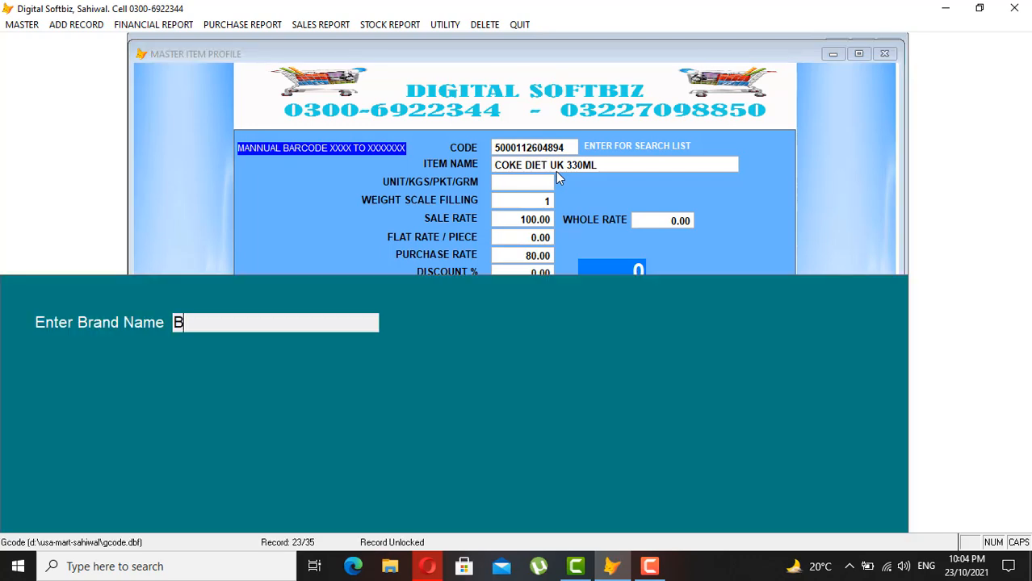
{"action": "key", "text": "Return"}
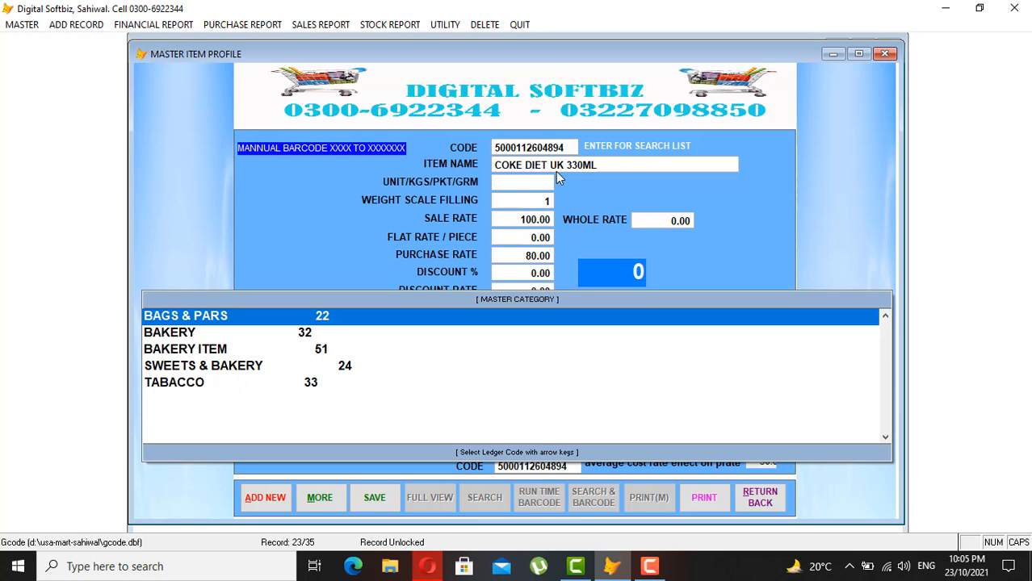
{"action": "key", "text": "Escape"}
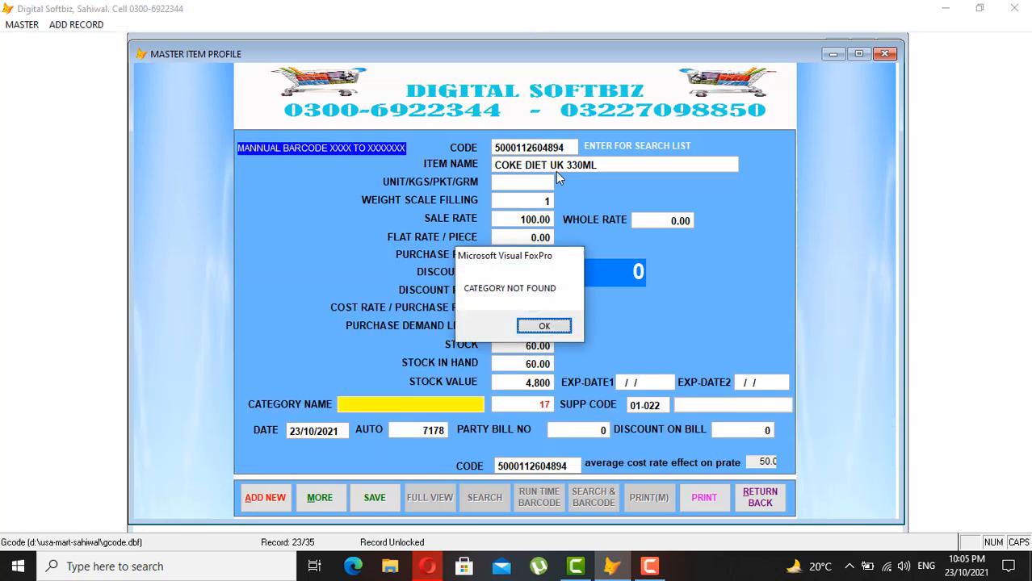
{"action": "key", "text": "Return"}
{"action": "type", "text": "BE"}
{"action": "key", "text": "Return"}
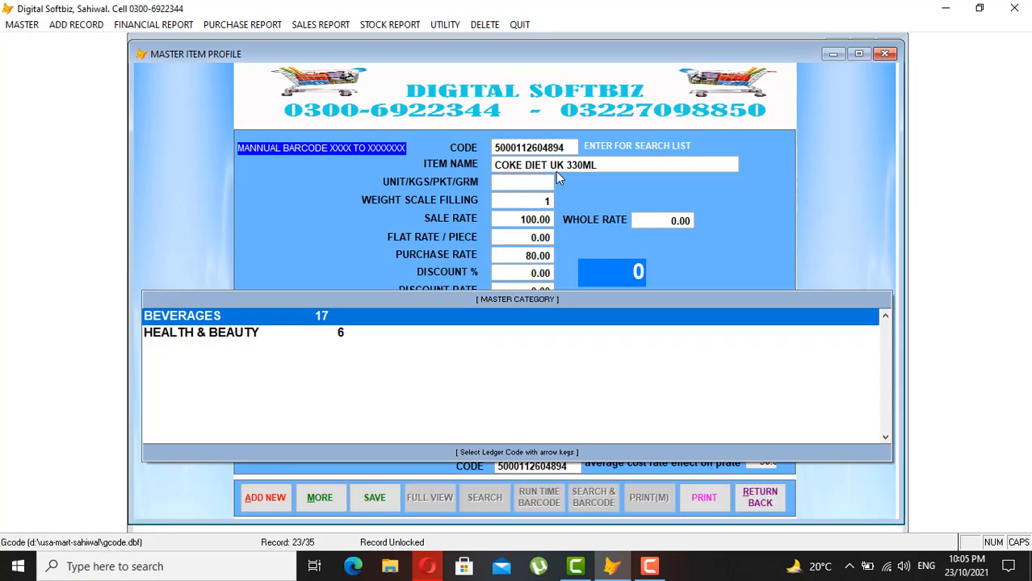
{"action": "key", "text": "Escape"}
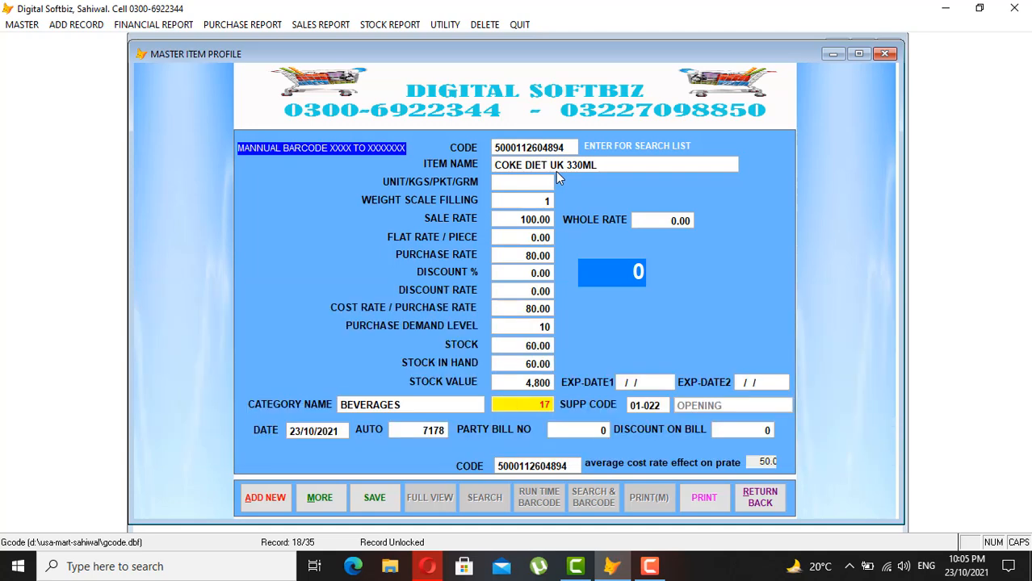
{"action": "key", "text": "Return"}
{"action": "key", "text": "Return"}
{"action": "key", "text": "Return"}
{"action": "key", "text": "Return"}
{"action": "key", "text": "Return"}
{"action": "key", "text": "Return"}
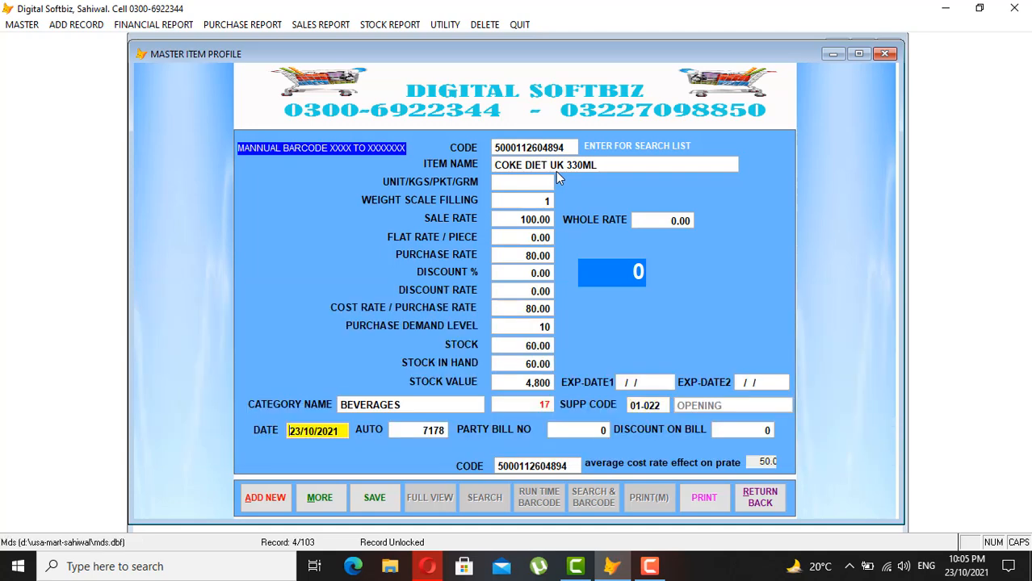
{"action": "key", "text": "Return"}
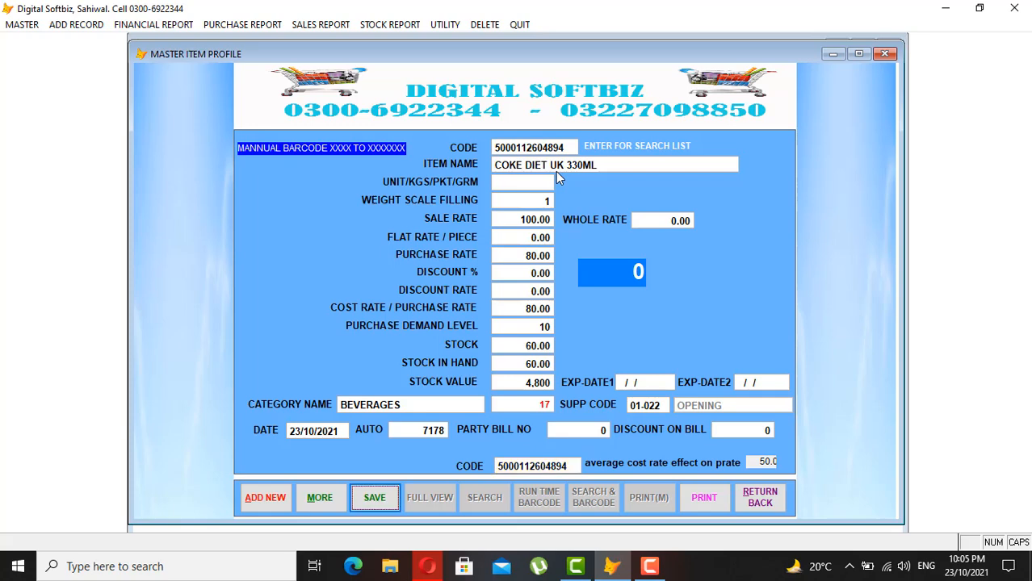
{"action": "key", "text": "Return"}
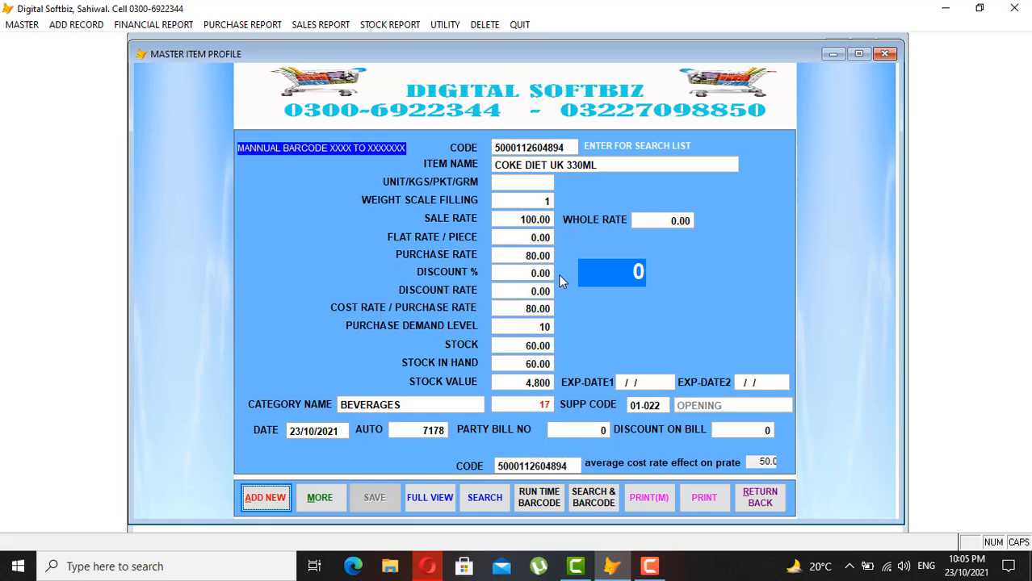
- Search LIPTON from a new item entry and load LIPTON GREEN TEA 100GM
{"action": "left_click", "coordinate": [255, 499]}
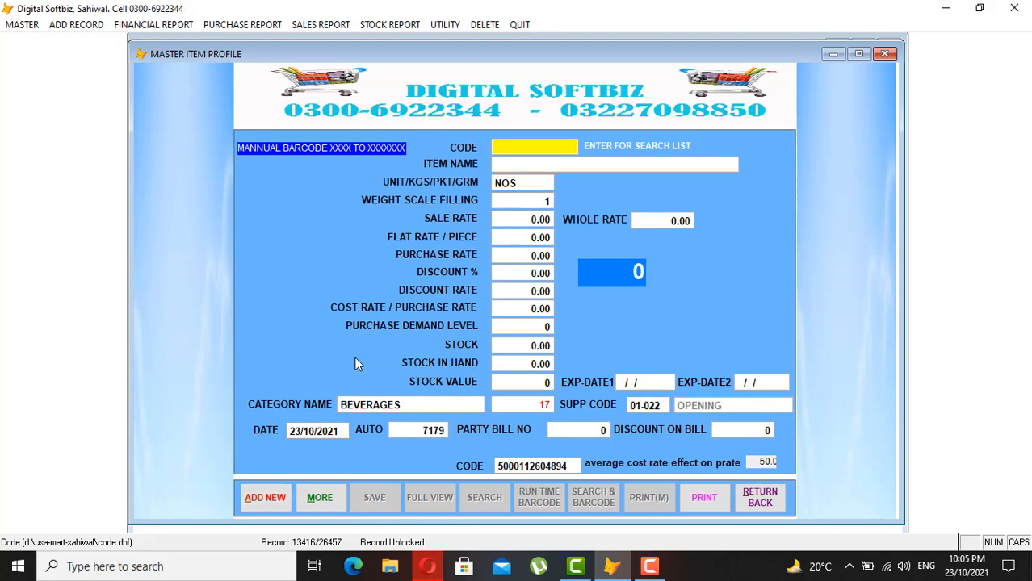
{"action": "key", "text": "Return"}
{"action": "type", "text": "L"}
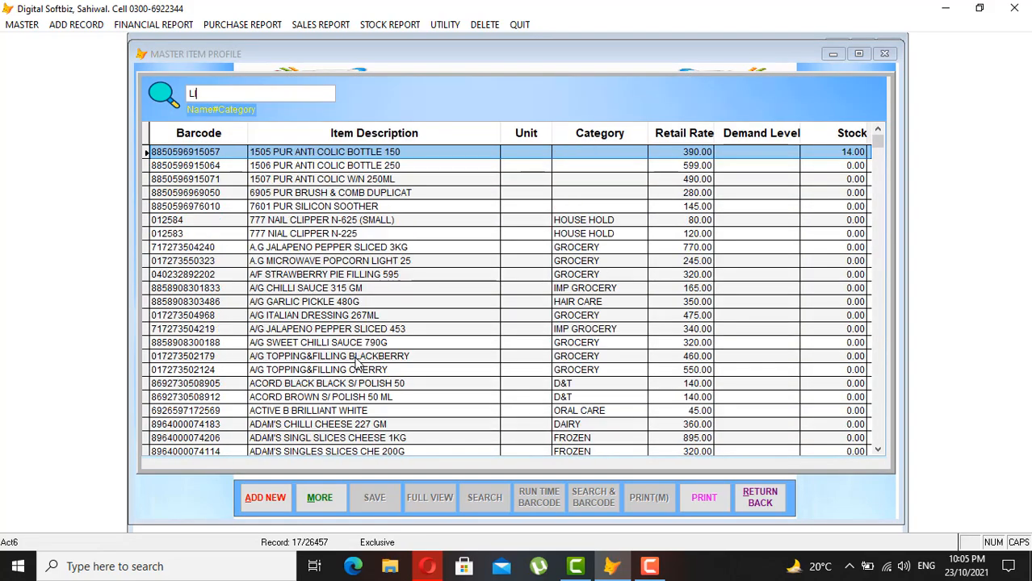
{"action": "type", "text": "IPO"}
{"action": "key", "text": "BackSpace"}
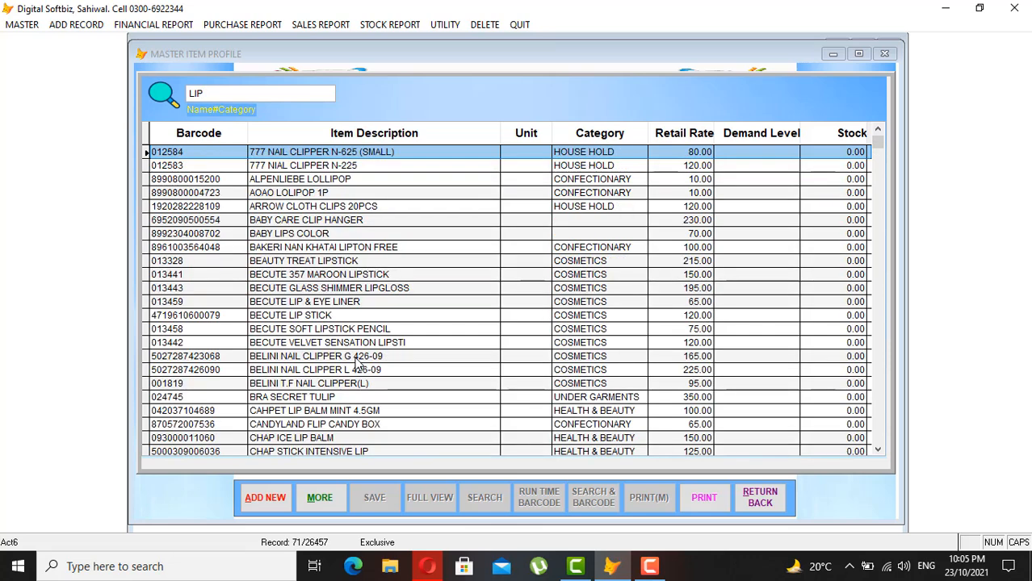
{"action": "type", "text": "TON"}
{"action": "key", "text": "Down"}
{"action": "key", "text": "Down"}
{"action": "key", "text": "Down"}
{"action": "key", "text": "Down"}
{"action": "key", "text": "Down"}
{"action": "key", "text": "Down"}
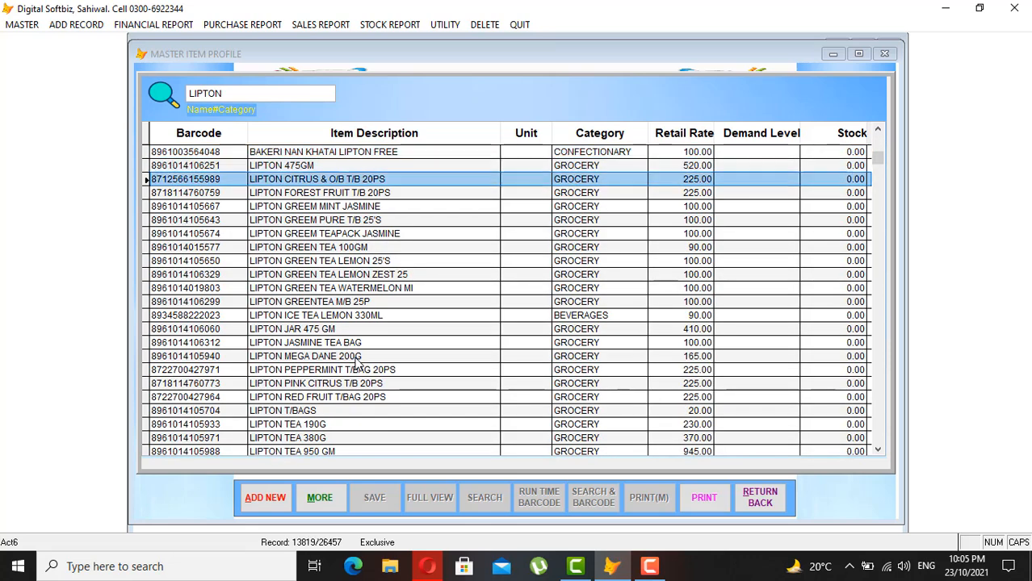
{"action": "key", "text": "Up"}
{"action": "key", "text": "Up"}
{"action": "key", "text": "Up"}
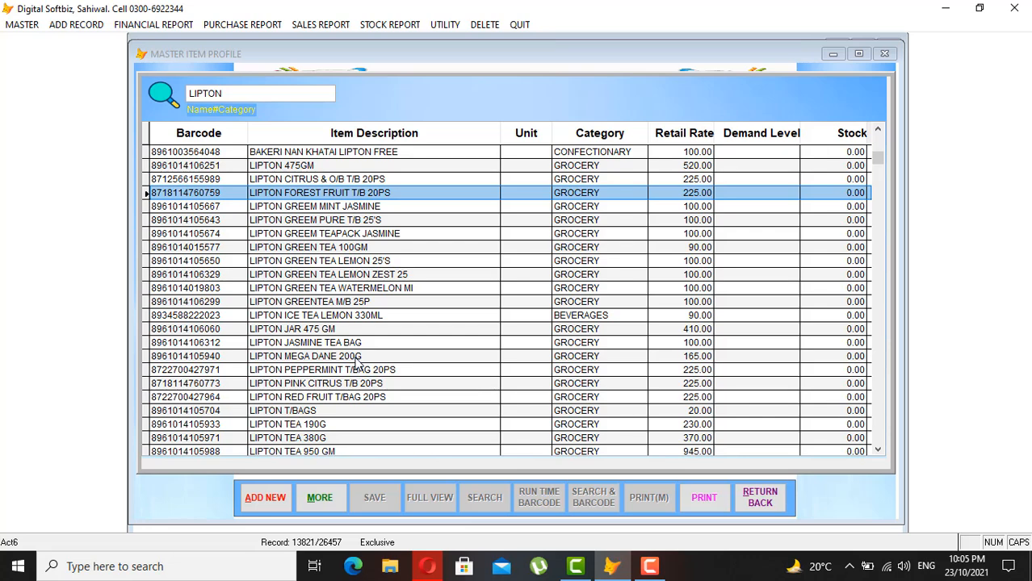
{"action": "key", "text": "Down"}
{"action": "key", "text": "Down"}
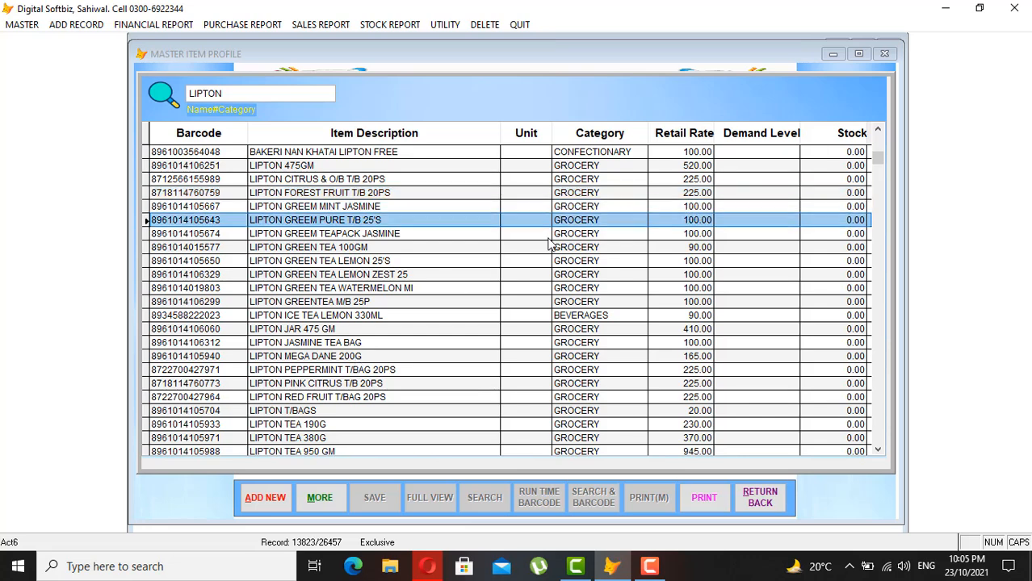
{"action": "key", "text": "Down"}
{"action": "key", "text": "Down"}
{"action": "key", "text": "Return"}
{"action": "key", "text": "Return"}
{"action": "key", "text": "Return"}
{"action": "key", "text": "Return"}
{"action": "key", "text": "Return"}
{"action": "key", "text": "Return"}
{"action": "key", "text": "Return"}
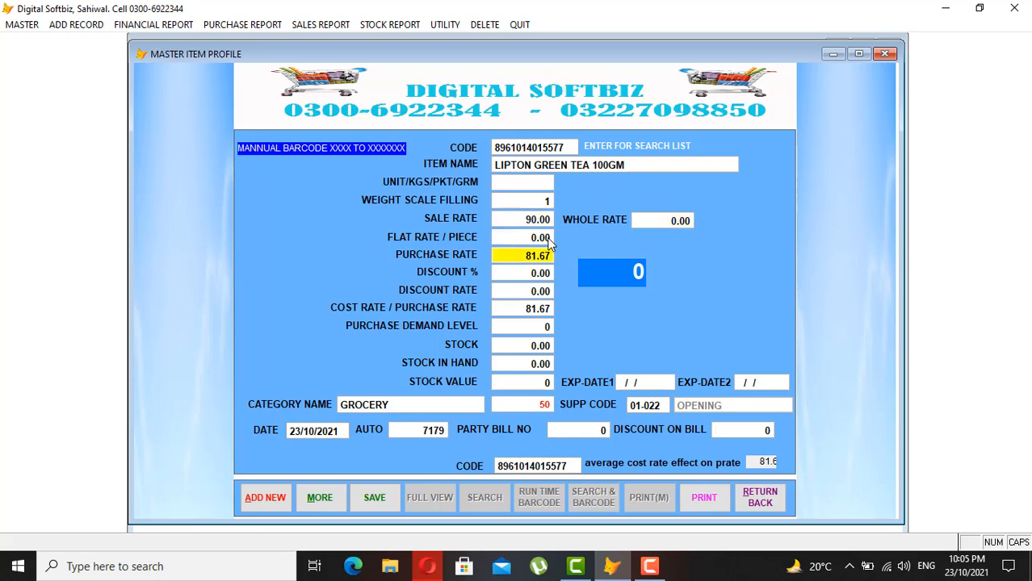
- Set the Lipton Green Tea purchase rate to 75 and stock to 100
{"action": "type", "text": "75"}
{"action": "key", "text": "Return"}
{"action": "key", "text": "Return"}
{"action": "key", "text": "Return"}
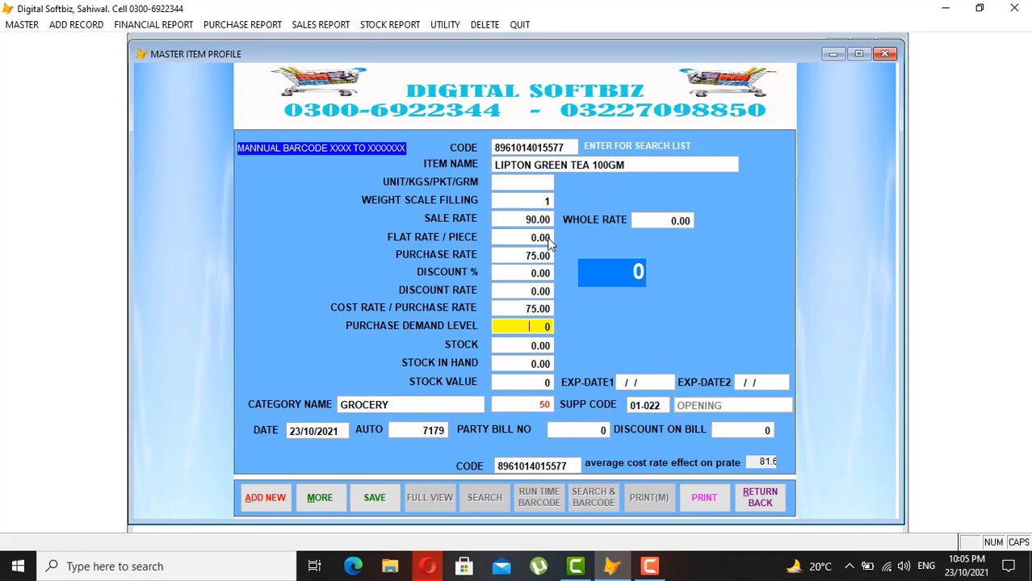
{"action": "key", "text": "Return"}
{"action": "type", "text": "100"}
{"action": "key", "text": "Return"}
{"action": "key", "text": "Return"}
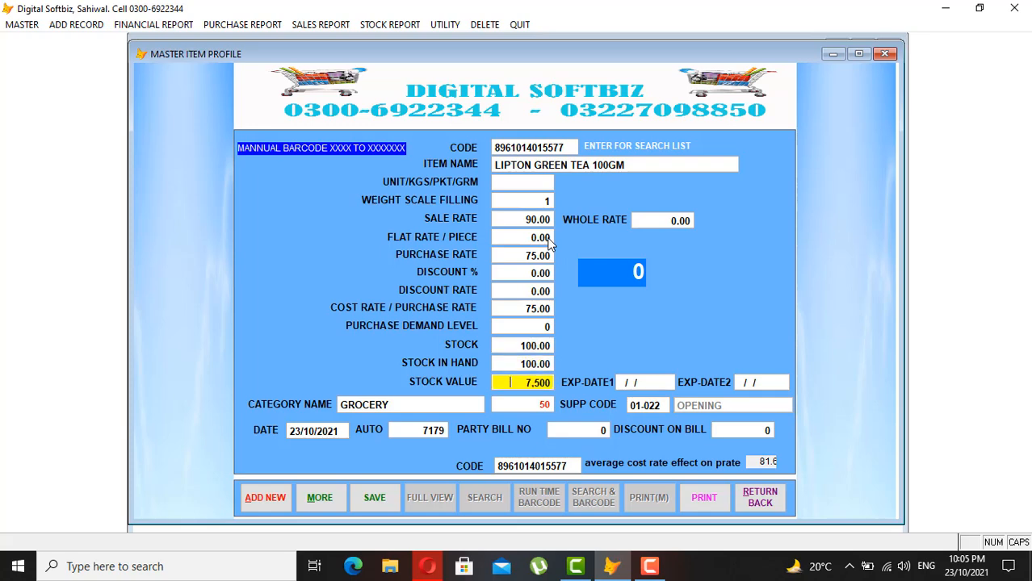
- Save the Lipton Green Tea record and start blank item 7180
{"action": "key", "text": "Return"}
{"action": "key", "text": "Return"}
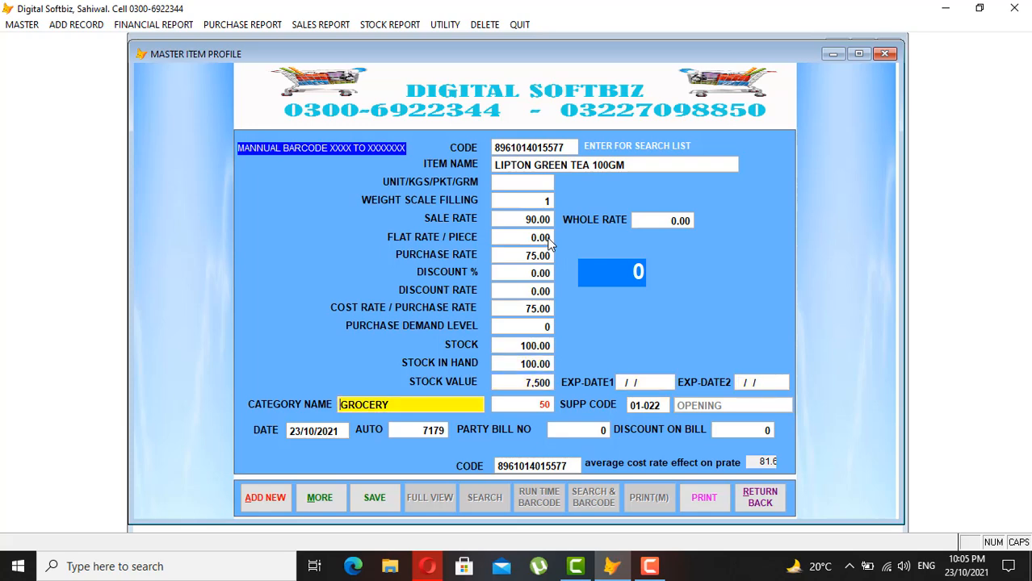
{"action": "key", "text": "Return"}
{"action": "key", "text": "Return"}
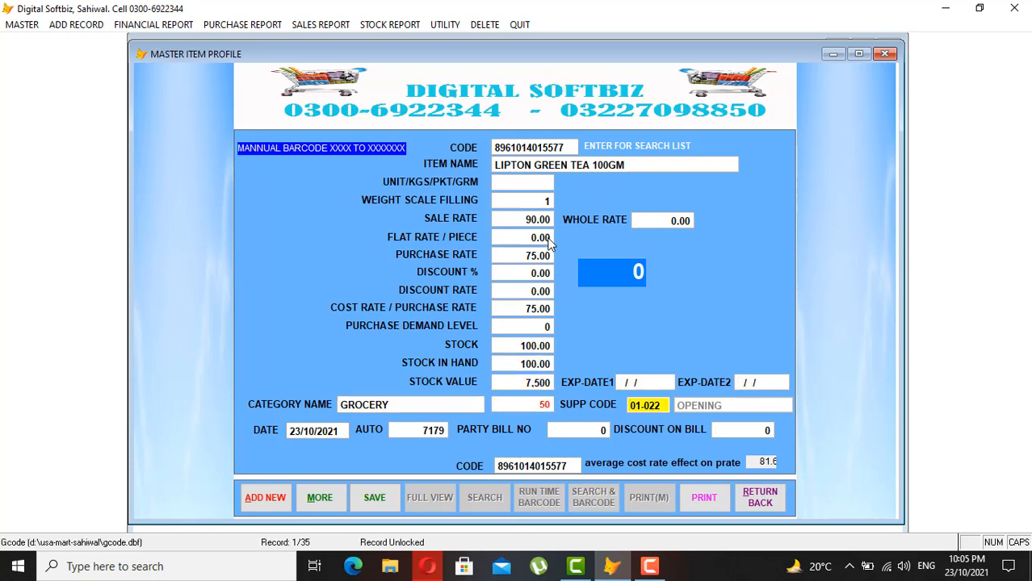
{"action": "key", "text": "Return"}
{"action": "key", "text": "Return"}
{"action": "key", "text": "Return"}
{"action": "key", "text": "Return"}
{"action": "key", "text": "Return"}
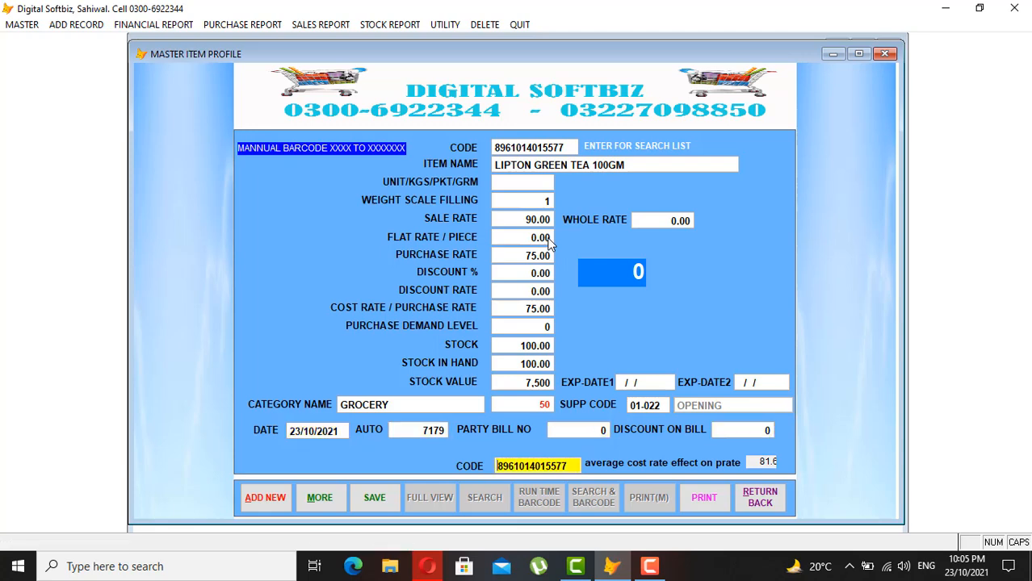
{"action": "key", "text": "Return"}
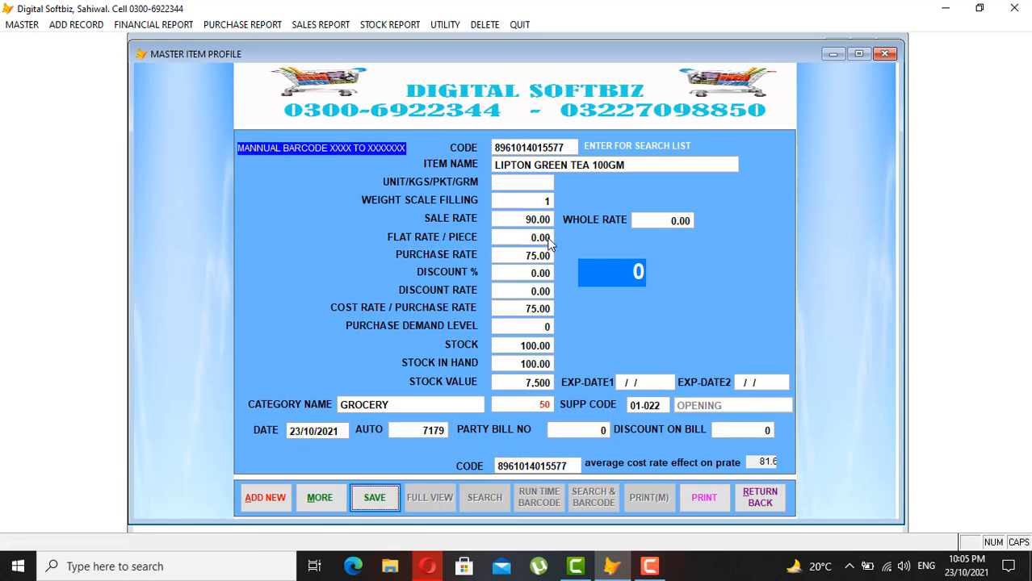
{"action": "key", "text": "Return"}
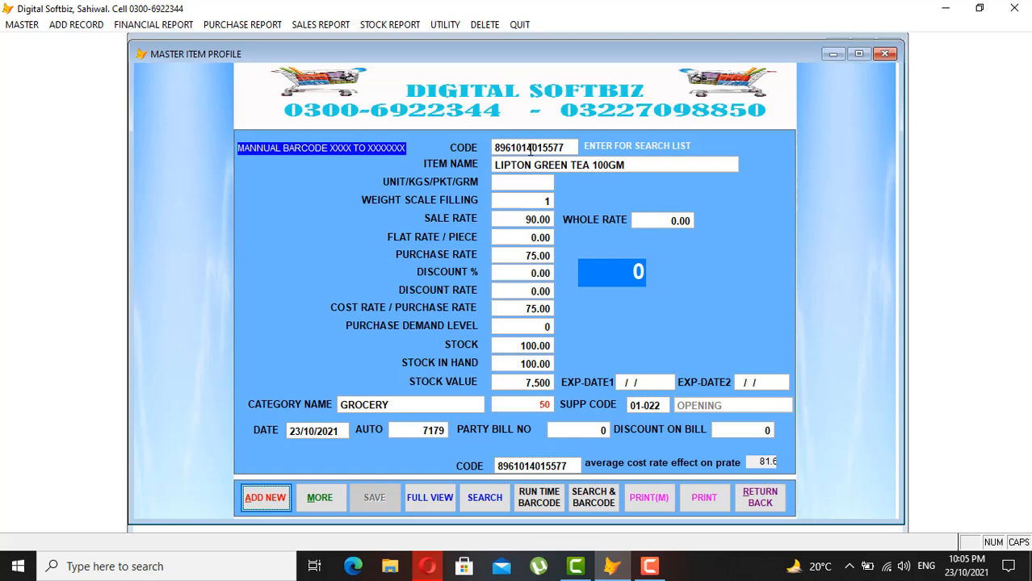
{"action": "left_click", "coordinate": [269, 495]}
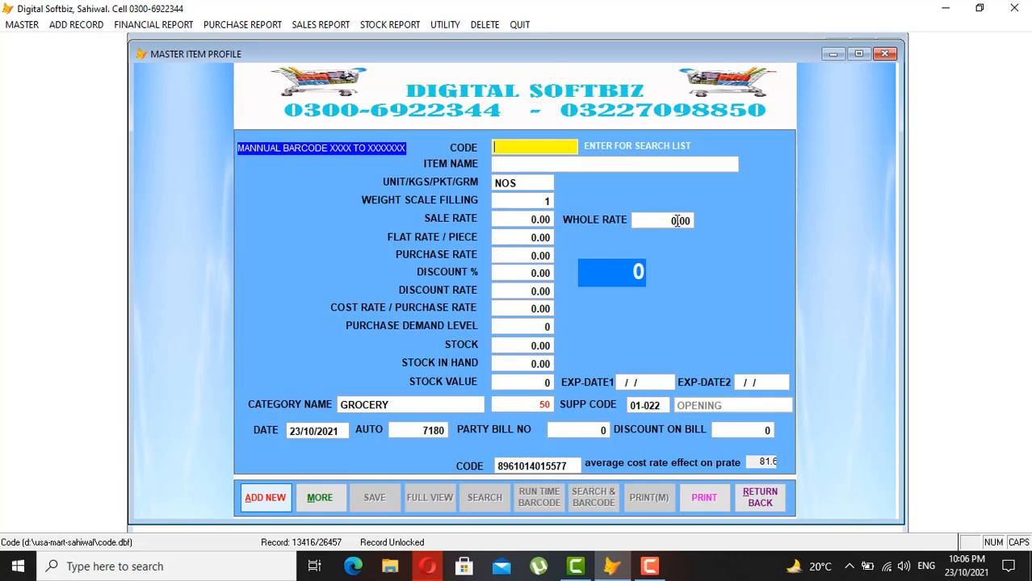
- Enter new item code FC01, name FRUITE CAKE DRY and sale rate 120
{"action": "type", "text": "FC01"}
{"action": "key", "text": "Return"}
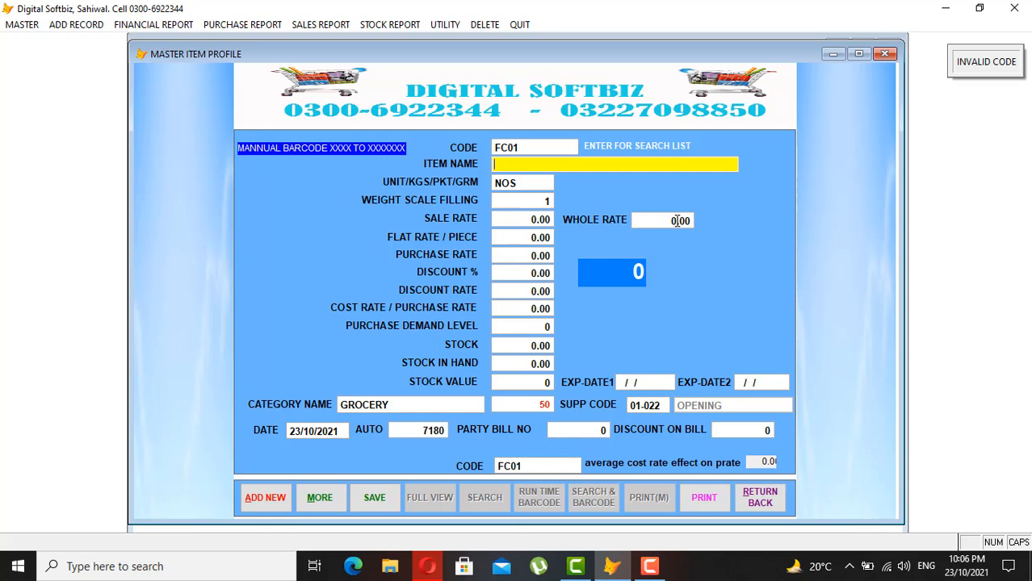
{"action": "type", "text": "FRUI"}
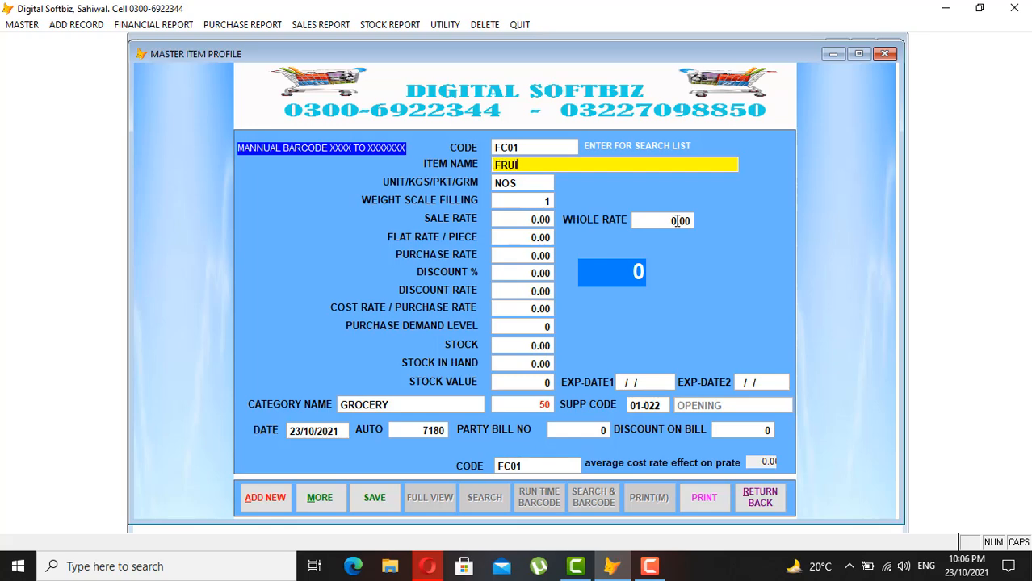
{"action": "type", "text": "TE CAKE DRY"}
{"action": "key", "text": "Return"}
{"action": "key", "text": "Return"}
{"action": "key", "text": "Return"}
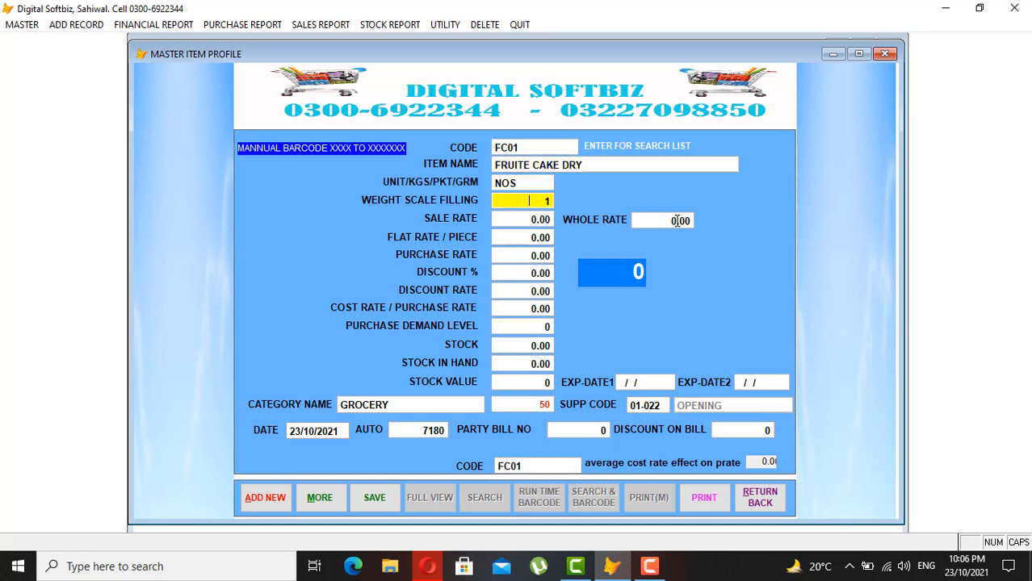
{"action": "type", "text": "120"}
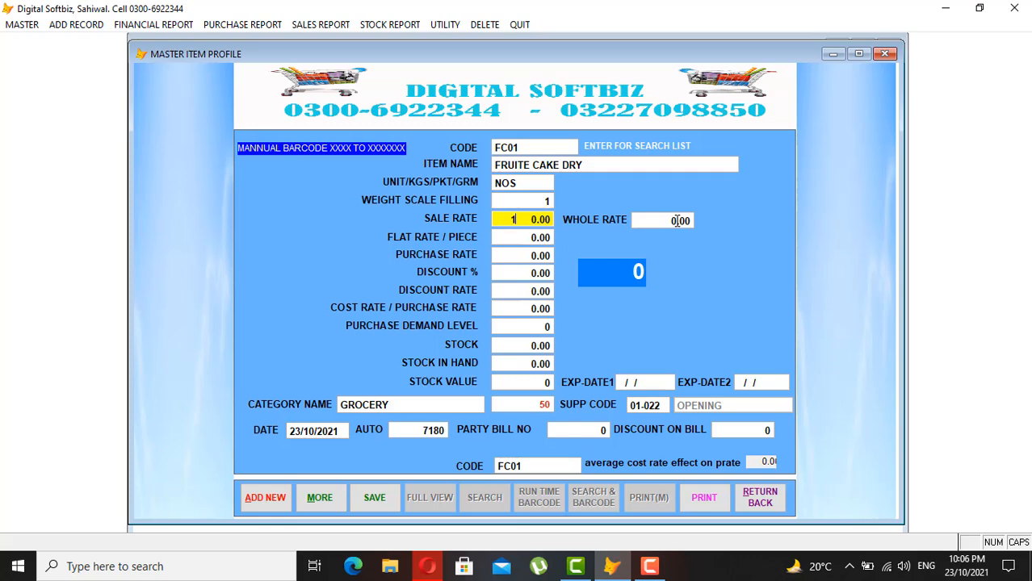
{"action": "key", "text": "Return"}
{"action": "key", "text": "Return"}
- Set purchase rate 100, demand level 5 and opening stock 20, then select the GROCERY category text
{"action": "key", "text": "Return"}
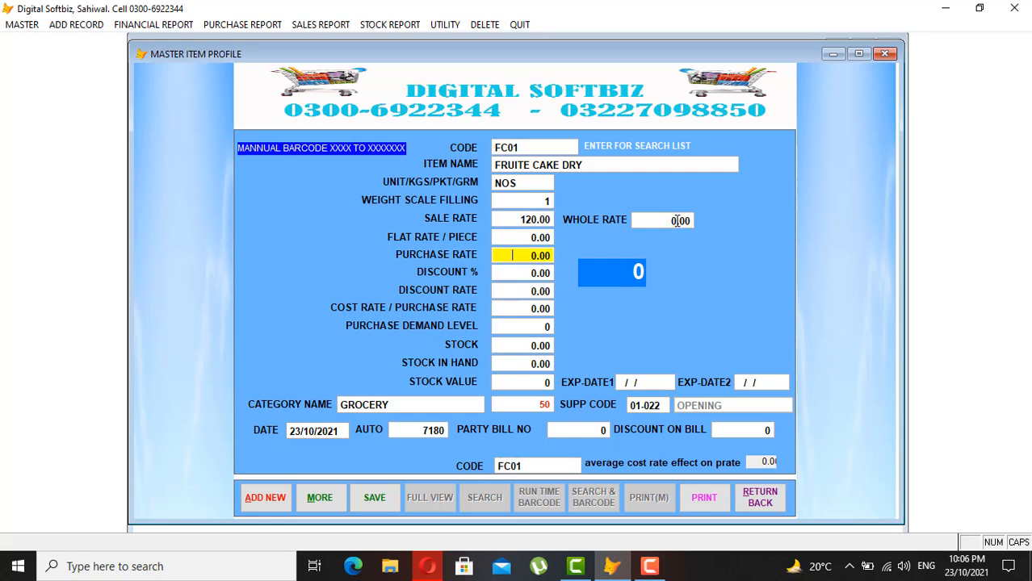
{"action": "type", "text": "100"}
{"action": "key", "text": "Return"}
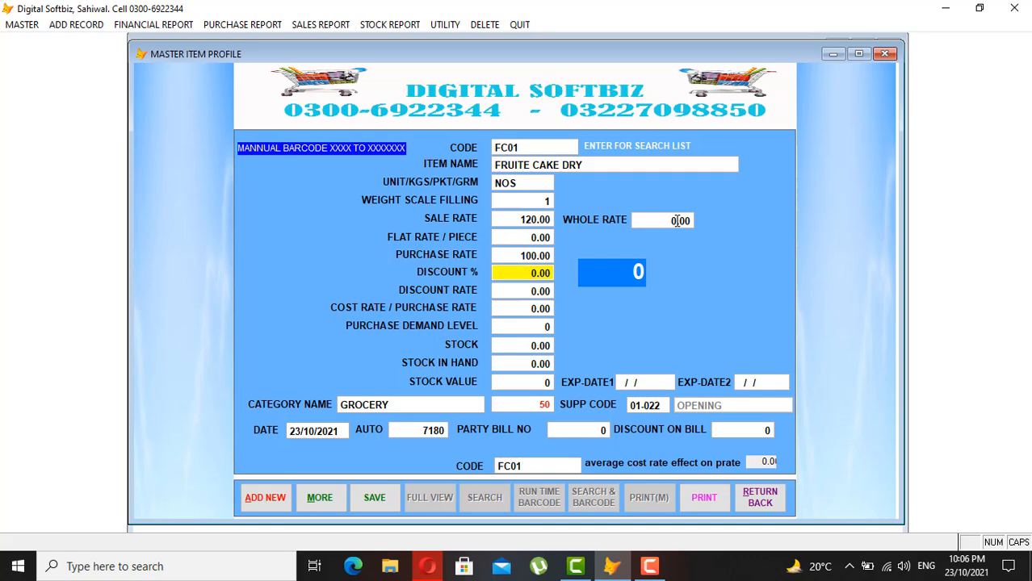
{"action": "key", "text": "Return"}
{"action": "key", "text": "Return"}
{"action": "key", "text": "Return"}
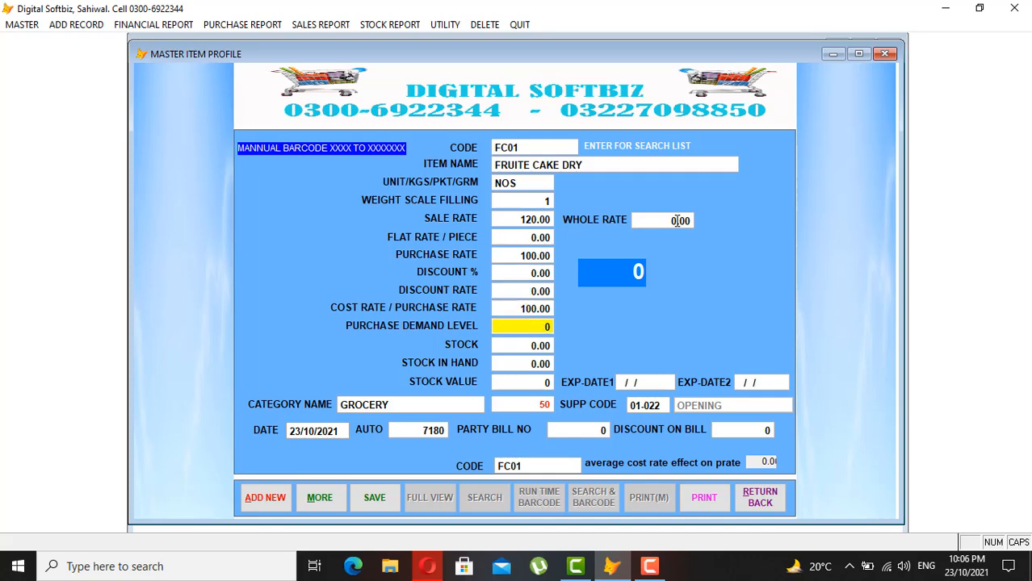
{"action": "type", "text": "5"}
{"action": "key", "text": "Return"}
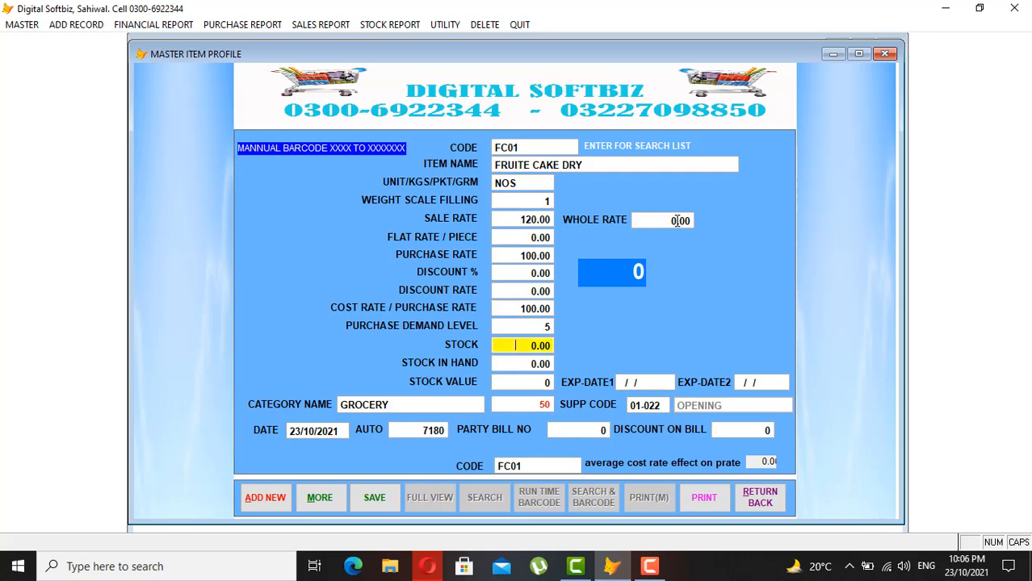
{"action": "type", "text": "20"}
{"action": "key", "text": "Return"}
{"action": "key", "text": "Return"}
{"action": "key", "text": "Return"}
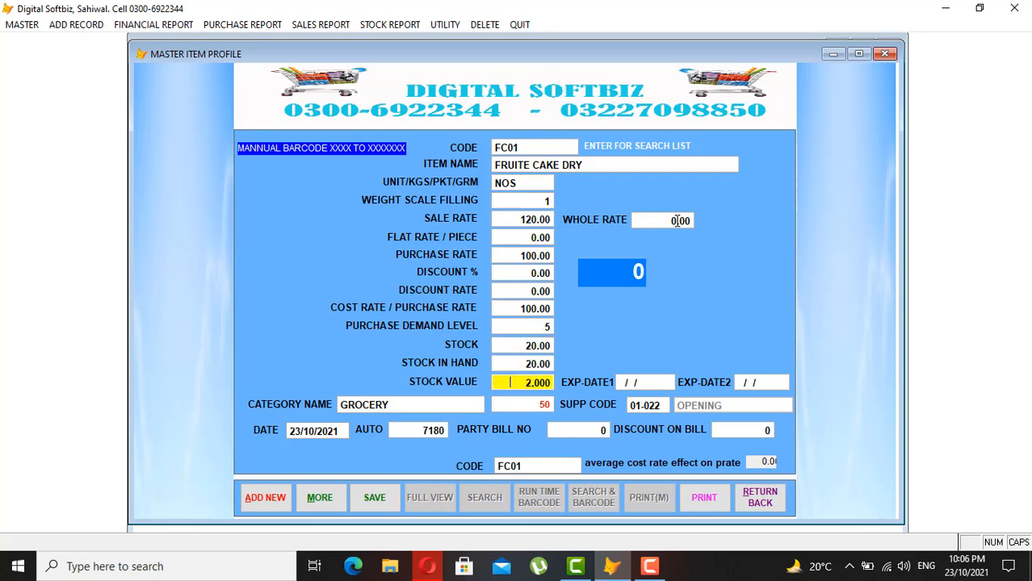
{"action": "key", "text": "Return"}
{"action": "key", "text": "Return"}
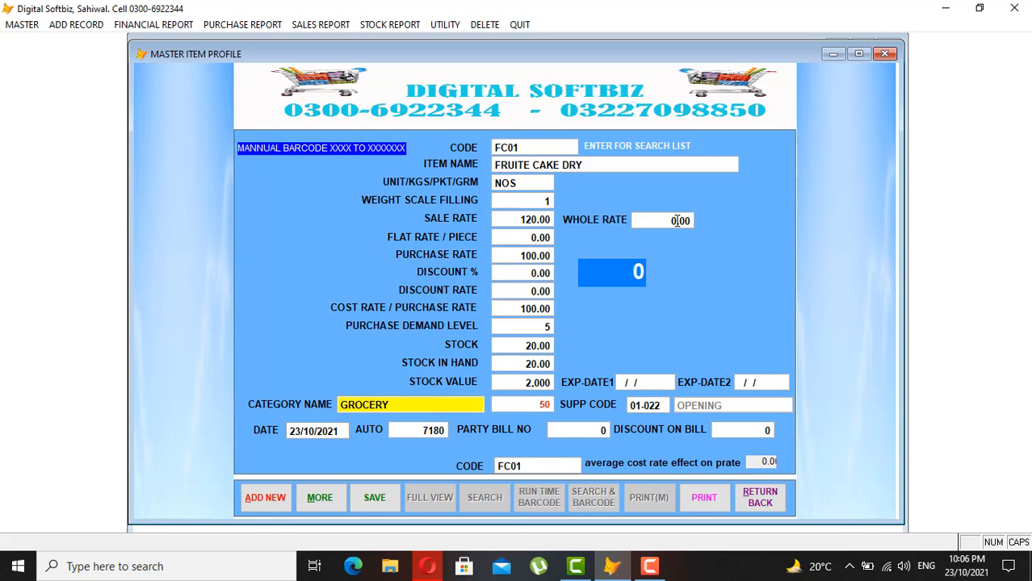
{"action": "key", "text": "shift+End"}
- Replace the GROCERY category with BAKERY ITEM via a BA search and finish the record
{"action": "key", "text": "BackSpace"}
{"action": "key", "text": "Return"}
{"action": "type", "text": "BA"}
{"action": "key", "text": "Return"}
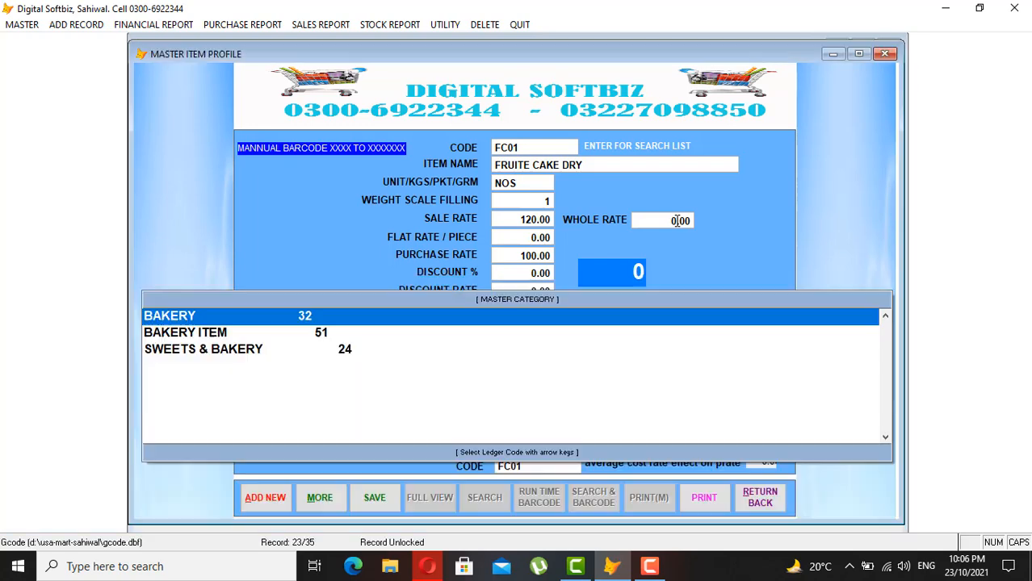
{"action": "key", "text": "Down"}
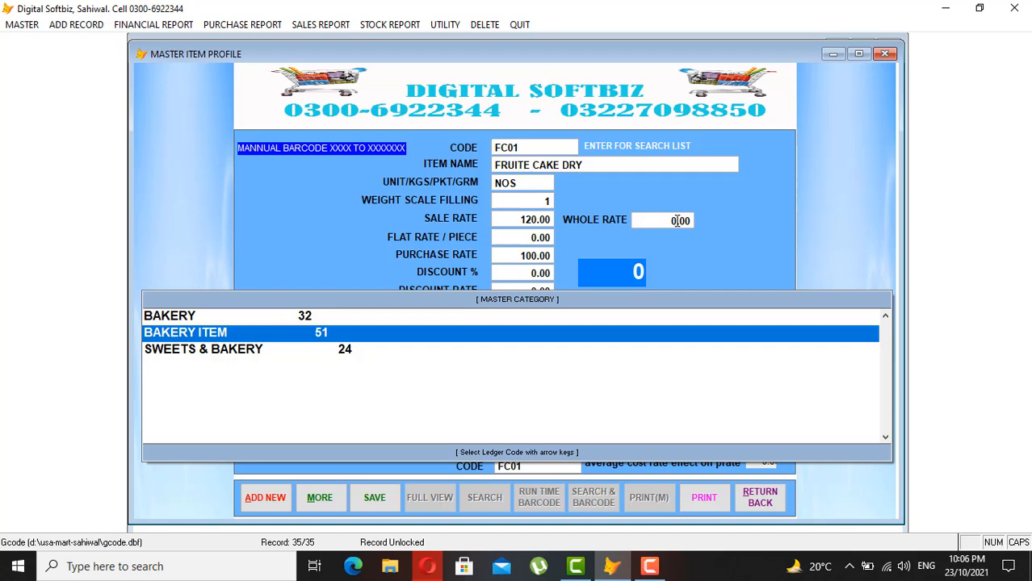
{"action": "key", "text": "Down"}
{"action": "key", "text": "Up"}
{"action": "key", "text": "Up"}
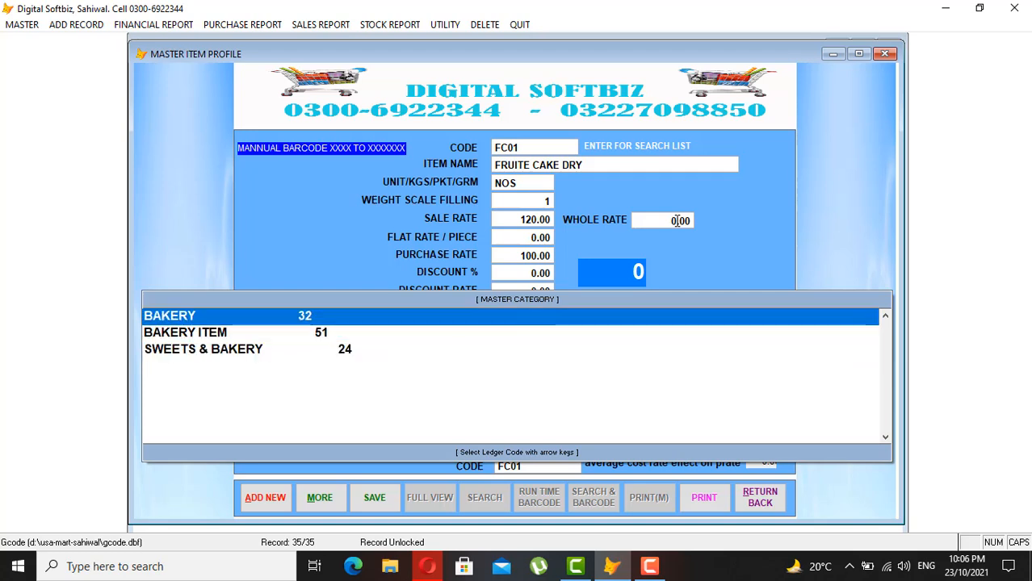
{"action": "key", "text": "Down"}
{"action": "key", "text": "Down"}
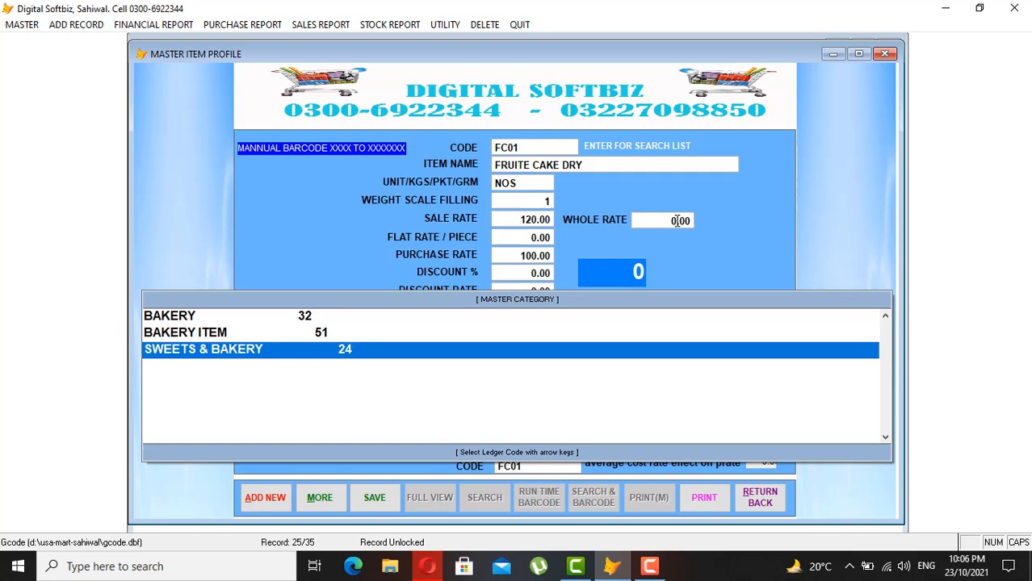
{"action": "key", "text": "Up"}
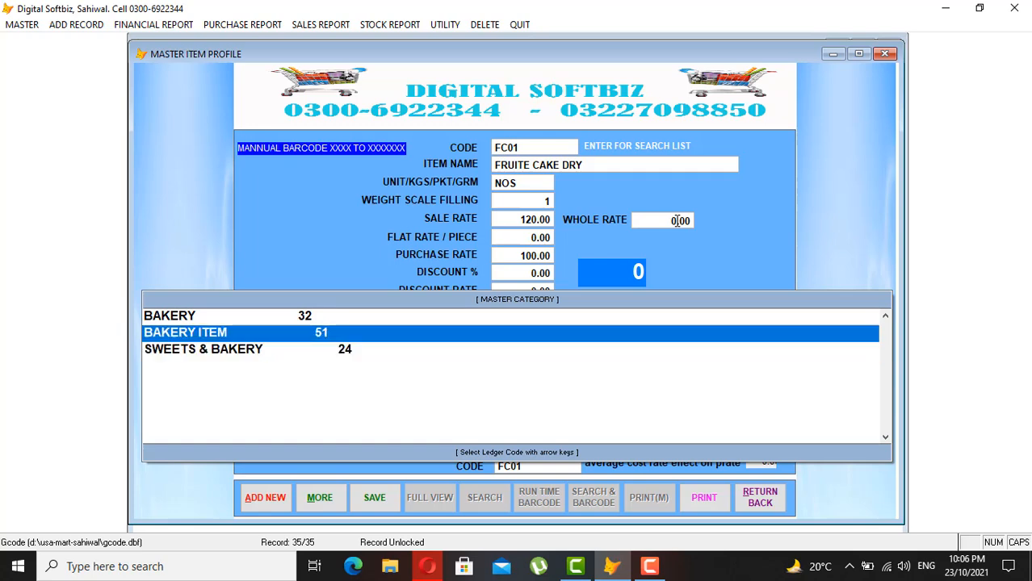
{"action": "key", "text": "Return"}
{"action": "key", "text": "Return"}
{"action": "key", "text": "Return"}
{"action": "key", "text": "Return"}
{"action": "key", "text": "Return"}
{"action": "key", "text": "Return"}
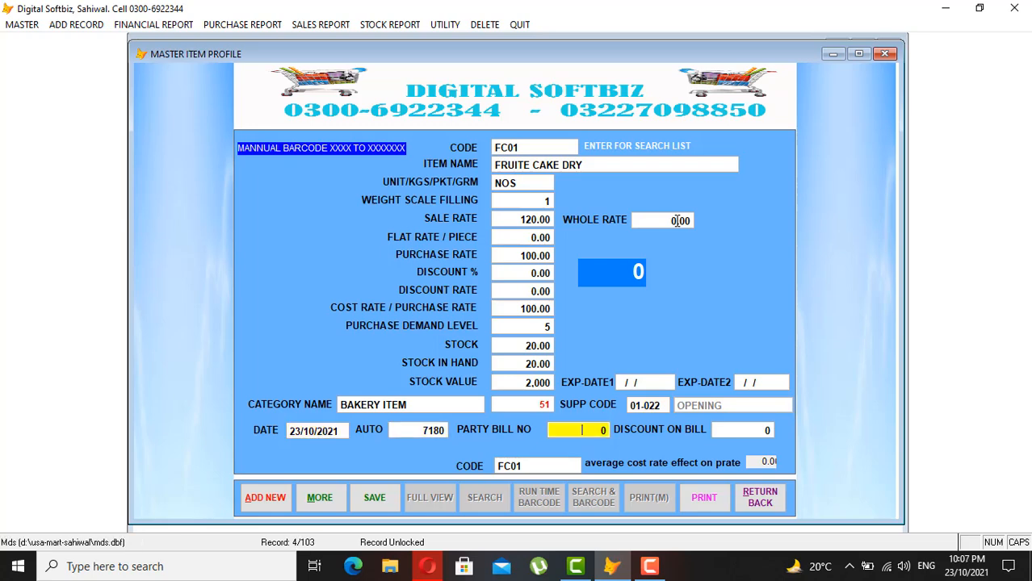
{"action": "key", "text": "Return"}
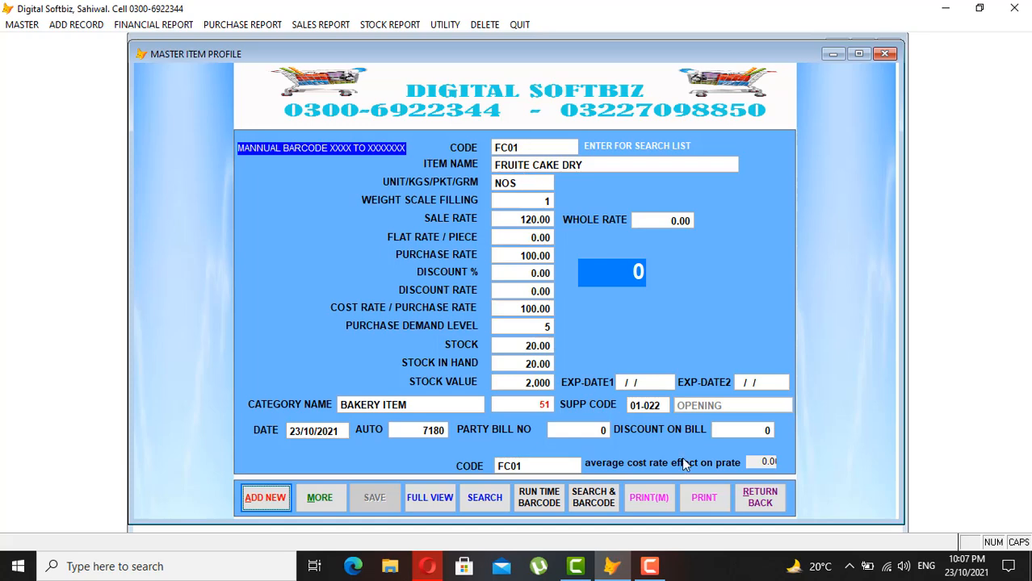
{"action": "left_click", "coordinate": [760, 497]}
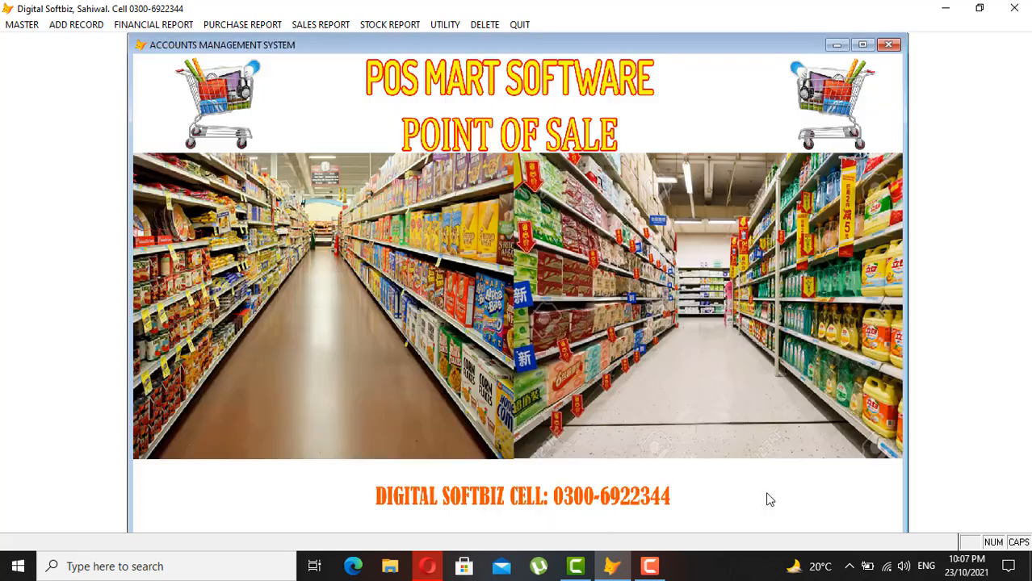
{"action": "left_click", "coordinate": [413, 26]}
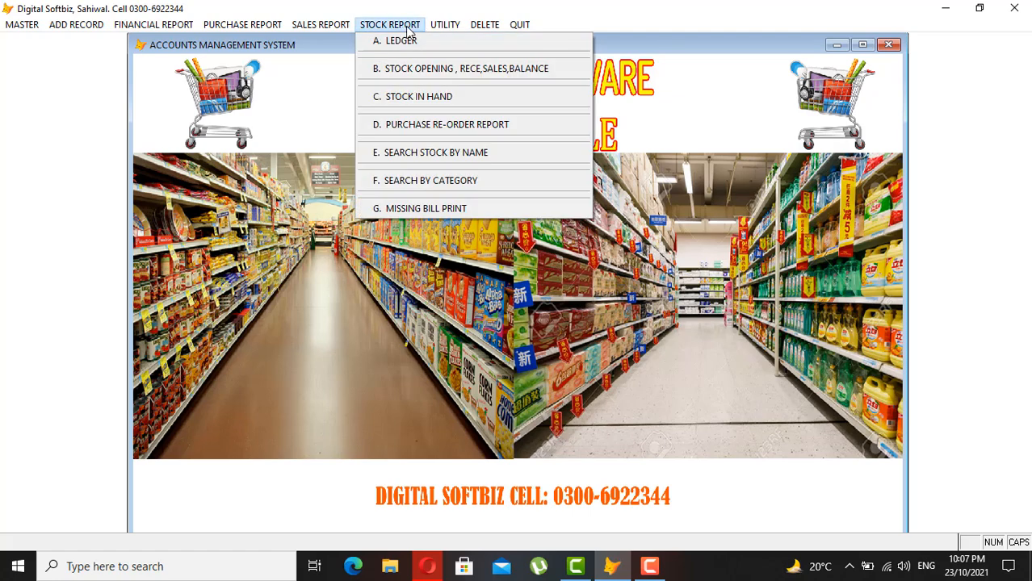
{"action": "left_click", "coordinate": [446, 96]}
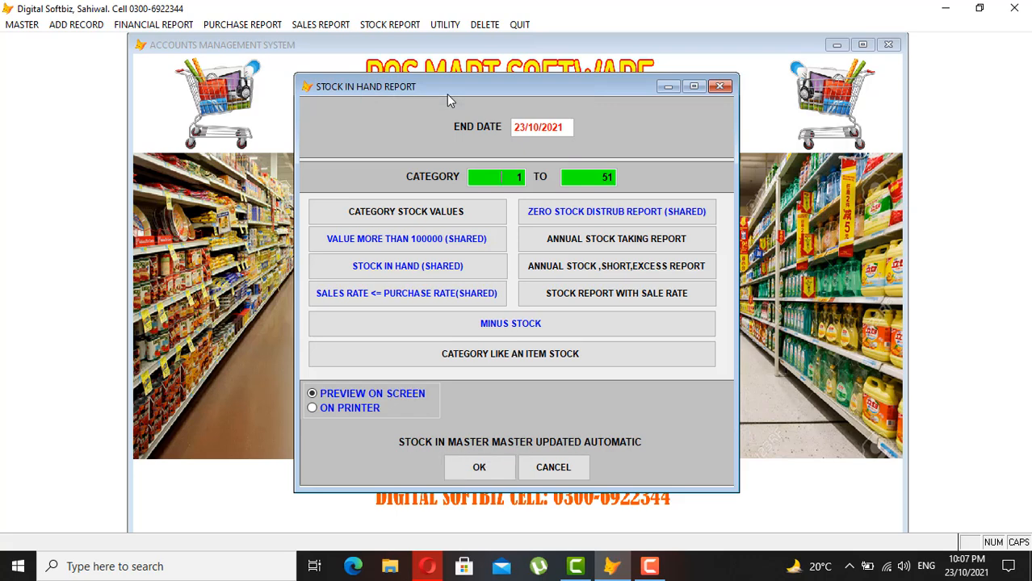
{"action": "key", "text": "Return"}
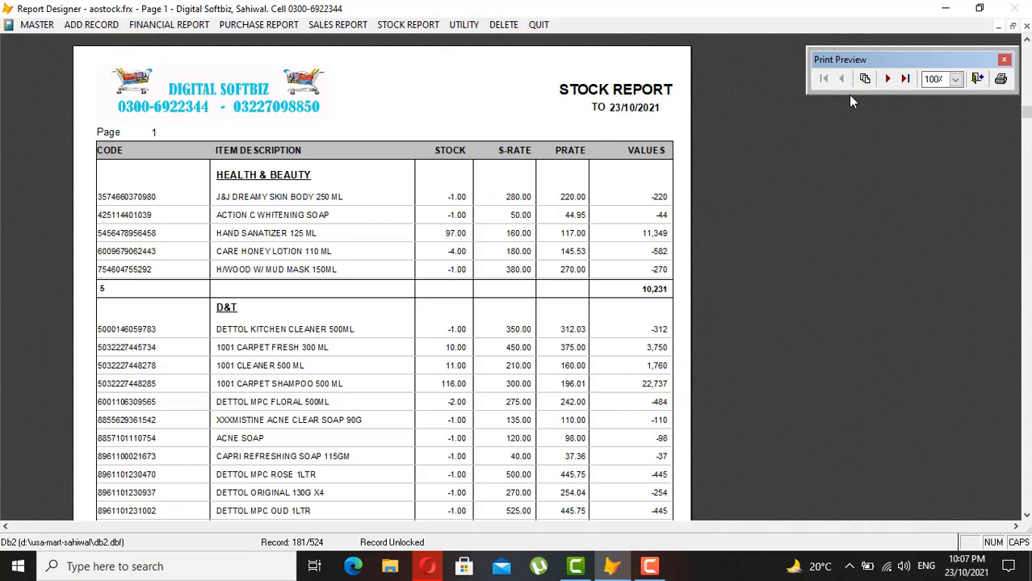
{"action": "left_click", "coordinate": [889, 79]}
{"action": "scroll", "coordinate": [286, 348], "scroll_direction": "down", "scroll_amount": 3}
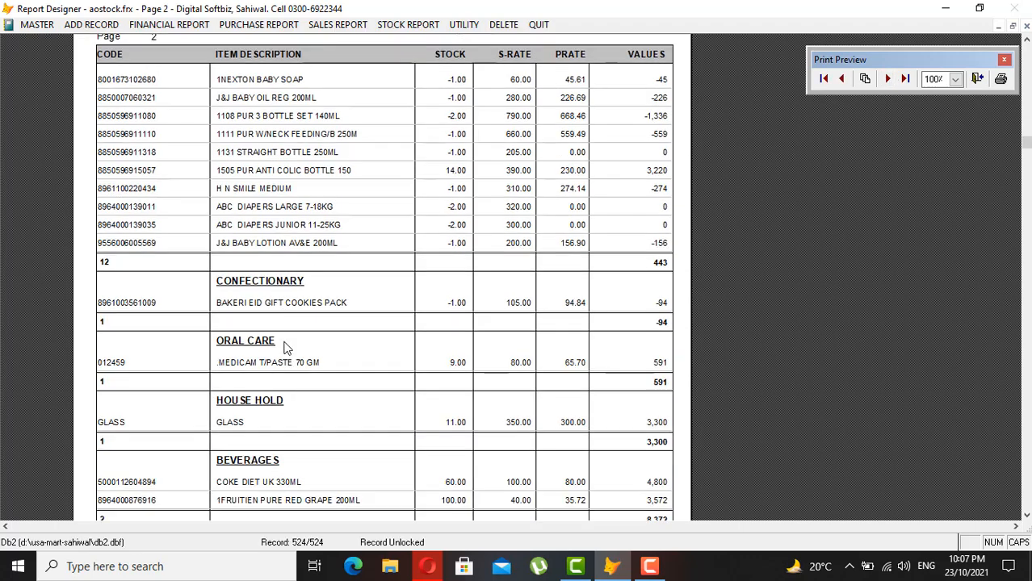
{"action": "scroll", "coordinate": [286, 348], "scroll_direction": "down", "scroll_amount": 1}
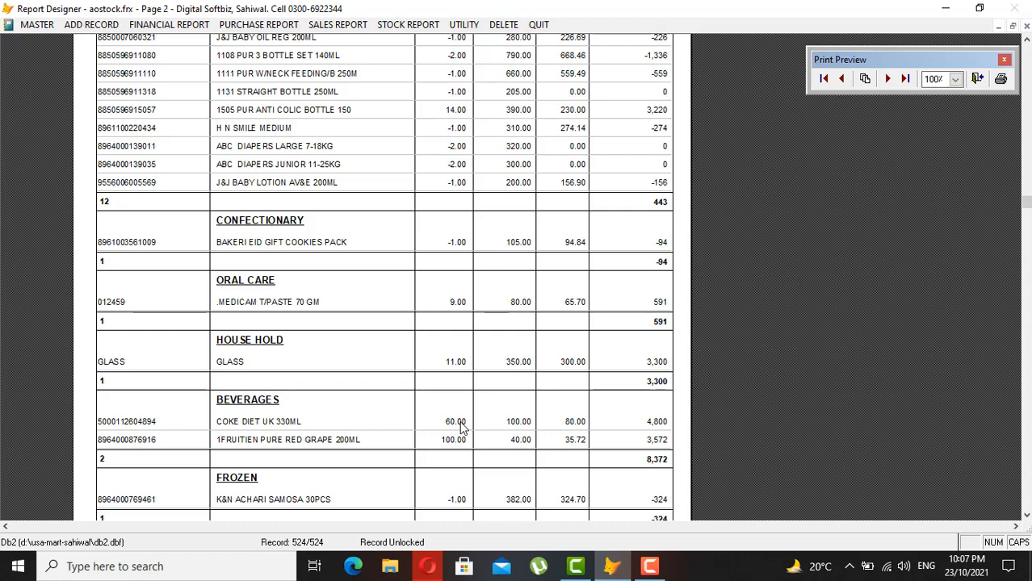
{"action": "left_click", "coordinate": [416, 420]}
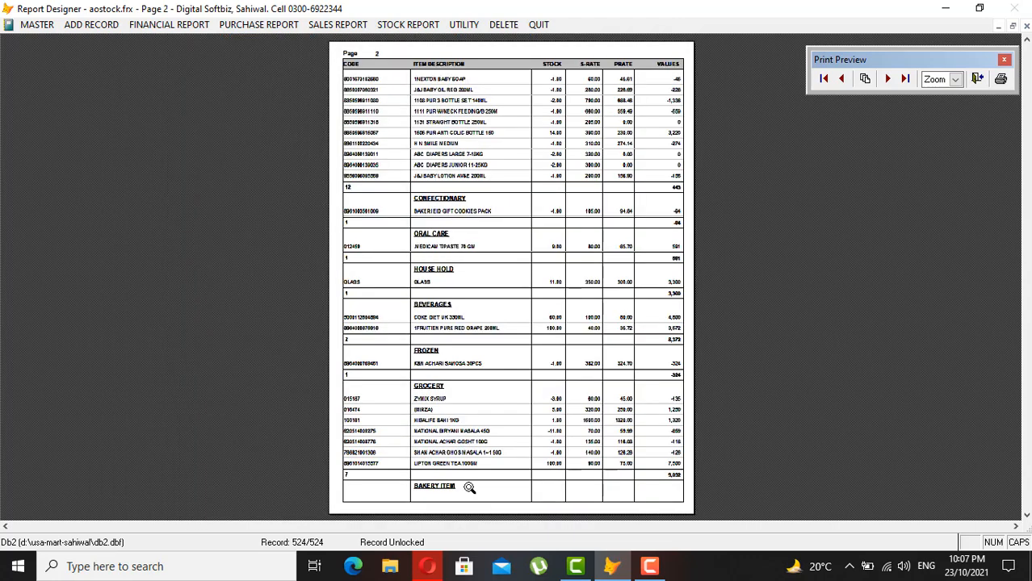
{"action": "left_click", "coordinate": [464, 483]}
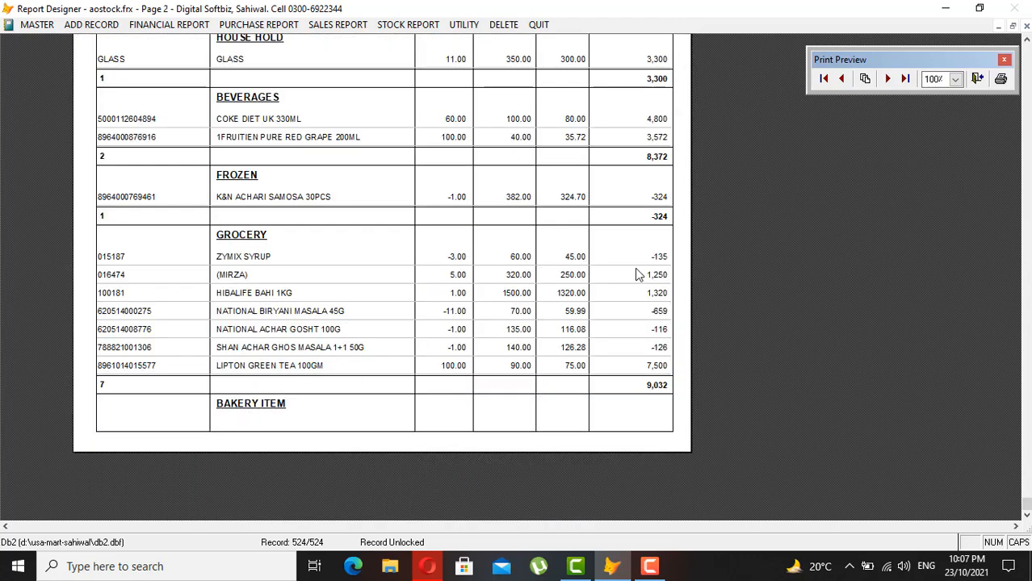
{"action": "left_click", "coordinate": [886, 80]}
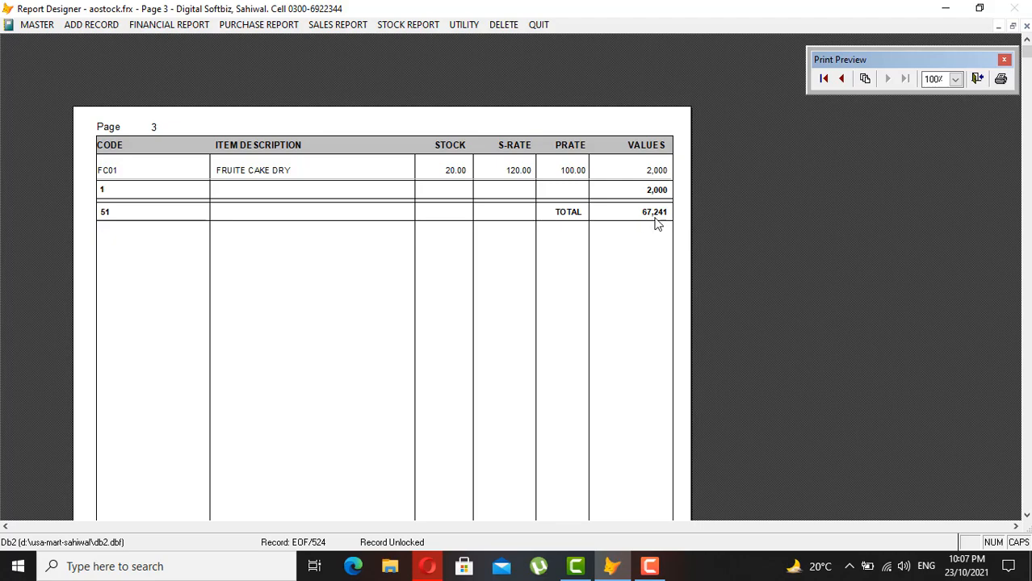
- Close the stock preview and open the Item Ledger report settings
{"action": "key", "text": "Escape"}
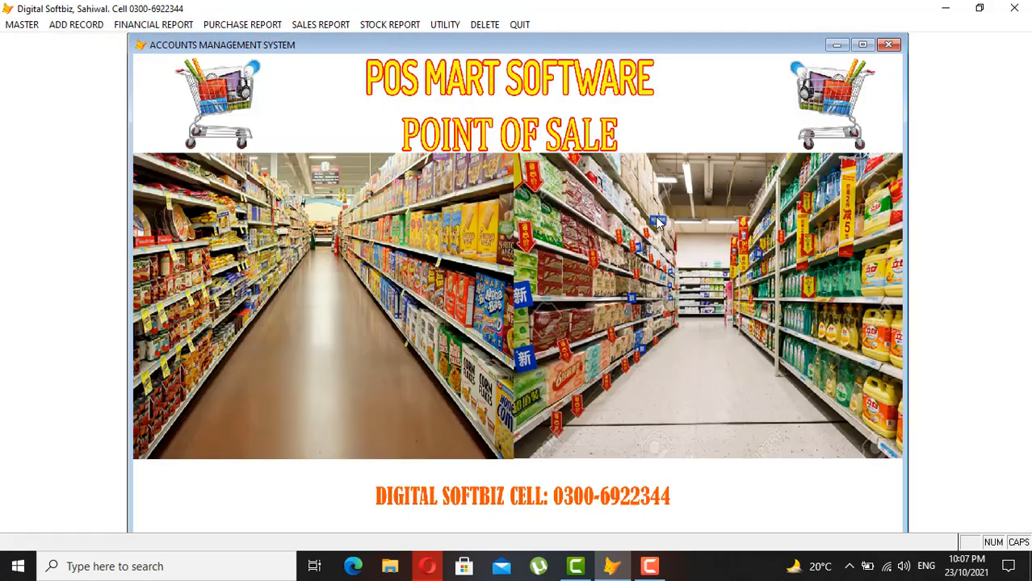
{"action": "left_click", "coordinate": [388, 26]}
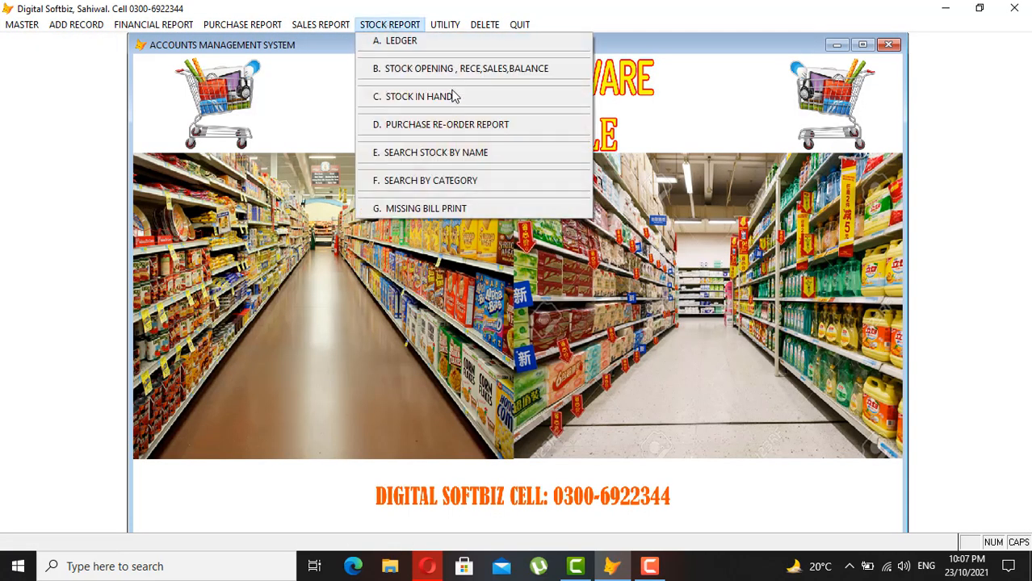
{"action": "left_click", "coordinate": [427, 43]}
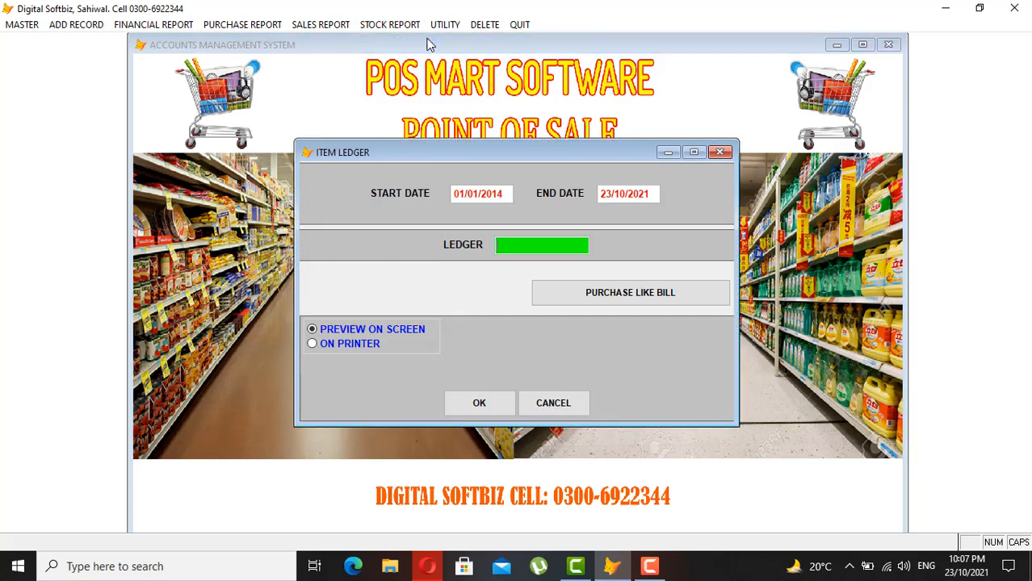
{"action": "key", "text": "Return"}
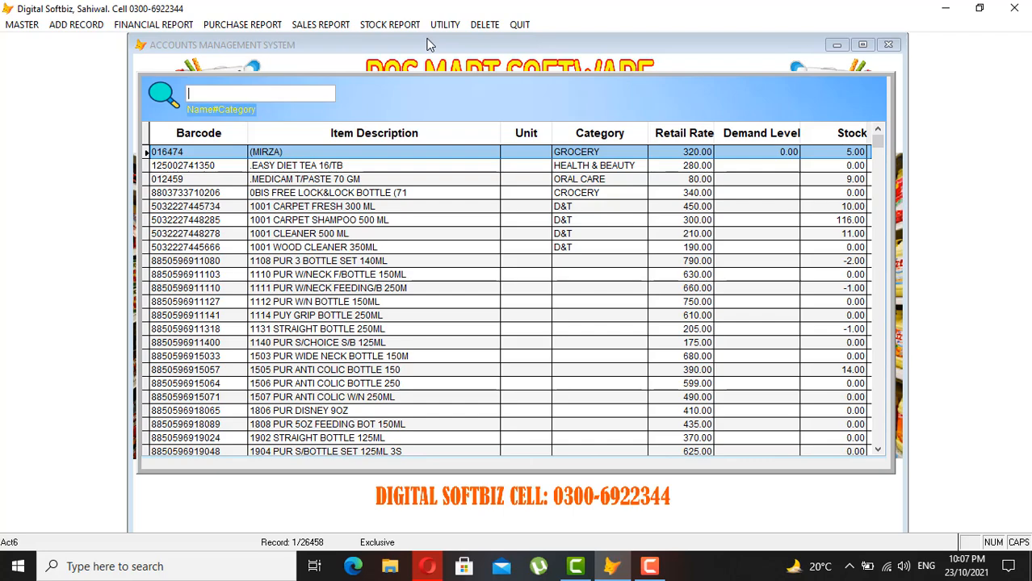
- Search the item list for FRUITE and highlight FRUITE CAKE DRY
{"action": "type", "text": "DRU"}
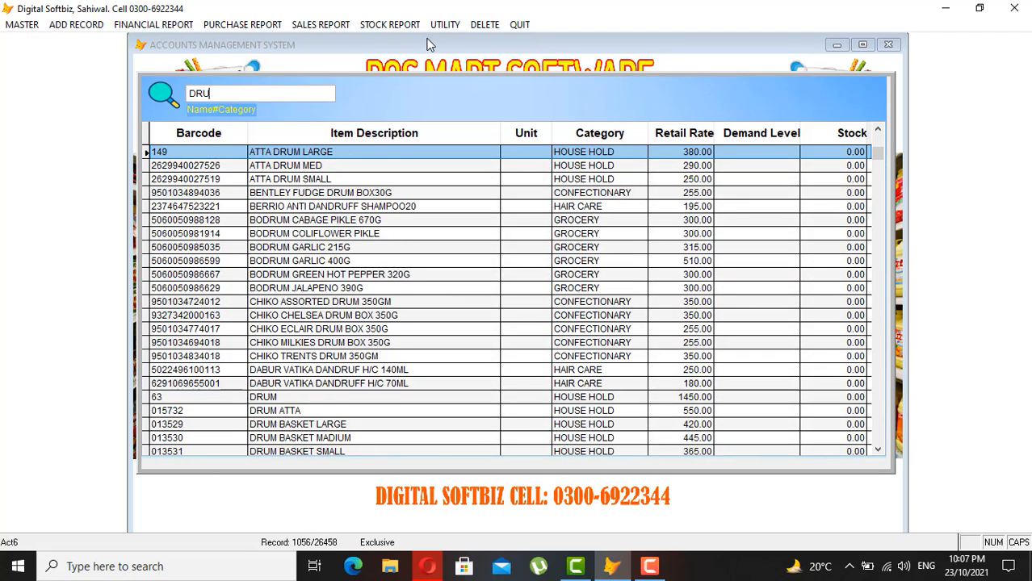
{"action": "key", "text": "BackSpace"}
{"action": "type", "text": "Y"}
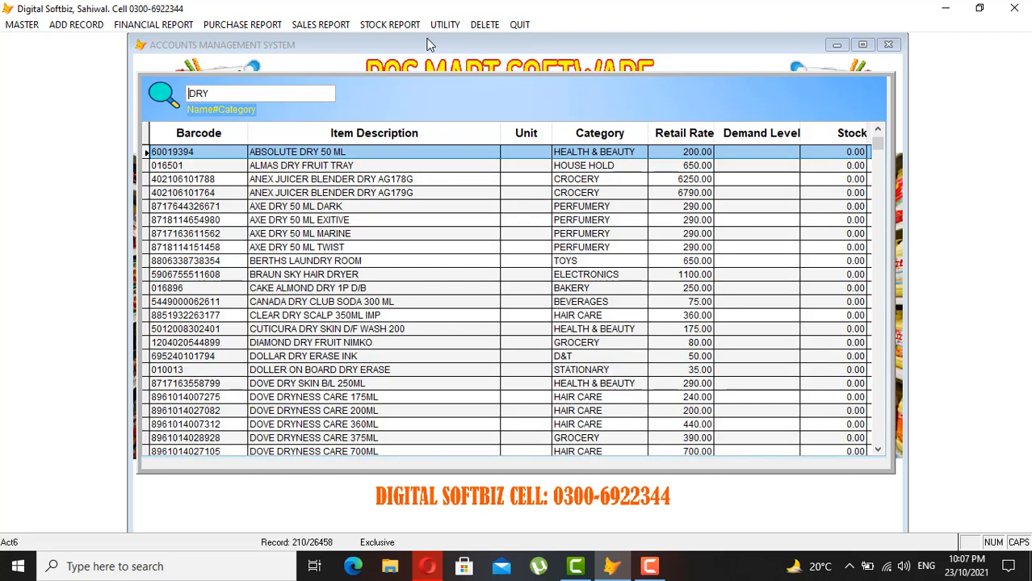
{"action": "key", "text": "Home"}
{"action": "type", "text": "FRU"}
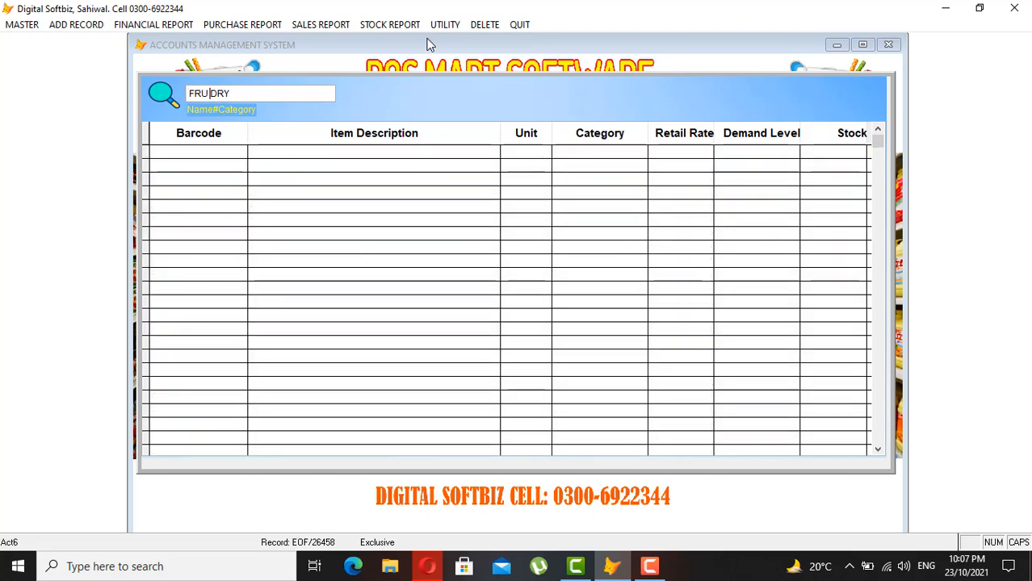
{"action": "key", "text": "Delete"}
{"action": "key", "text": "Delete"}
{"action": "key", "text": "Delete"}
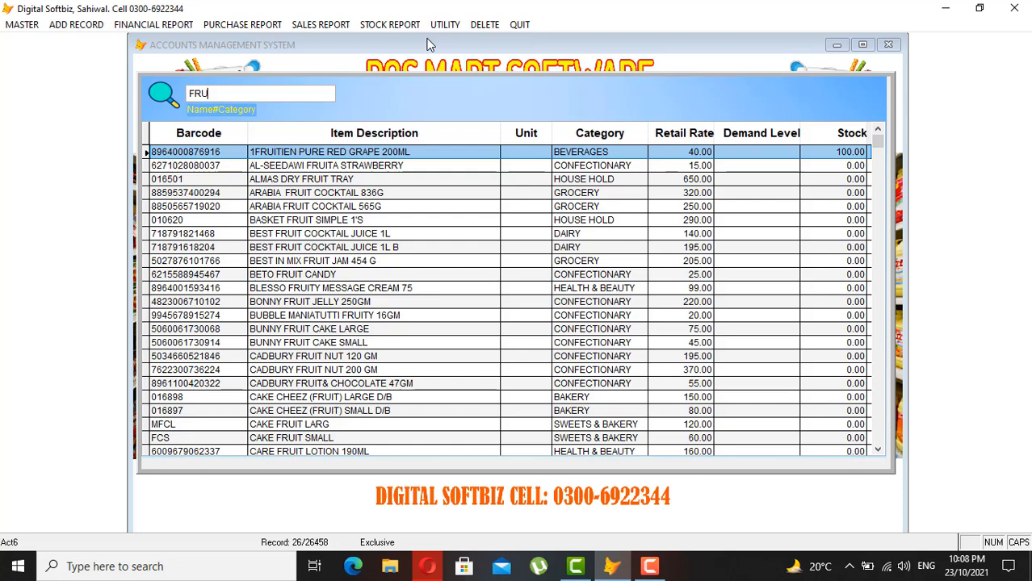
{"action": "type", "text": "ITE"}
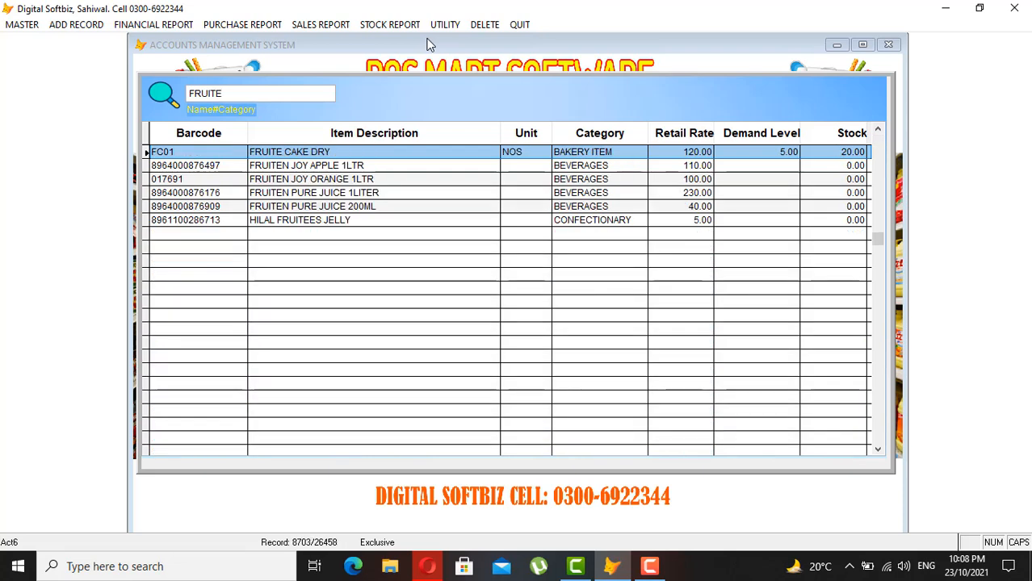
{"action": "key", "text": "Down"}
{"action": "key", "text": "Up"}
{"action": "key", "text": "Down"}
{"action": "key", "text": "Up"}
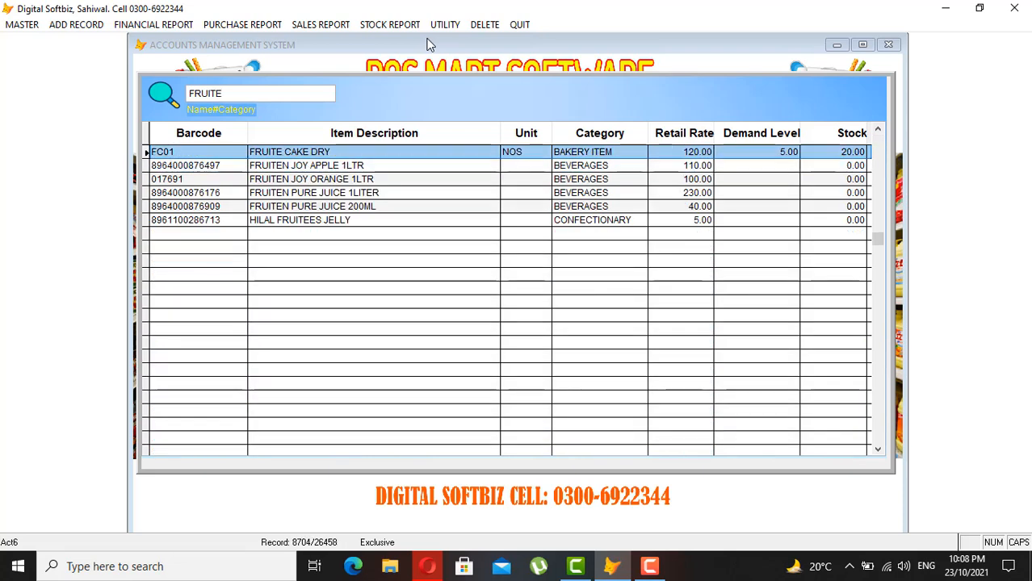
- Preview the FC01 item ledger showing 20 opening units, then close it
{"action": "key", "text": "Return"}
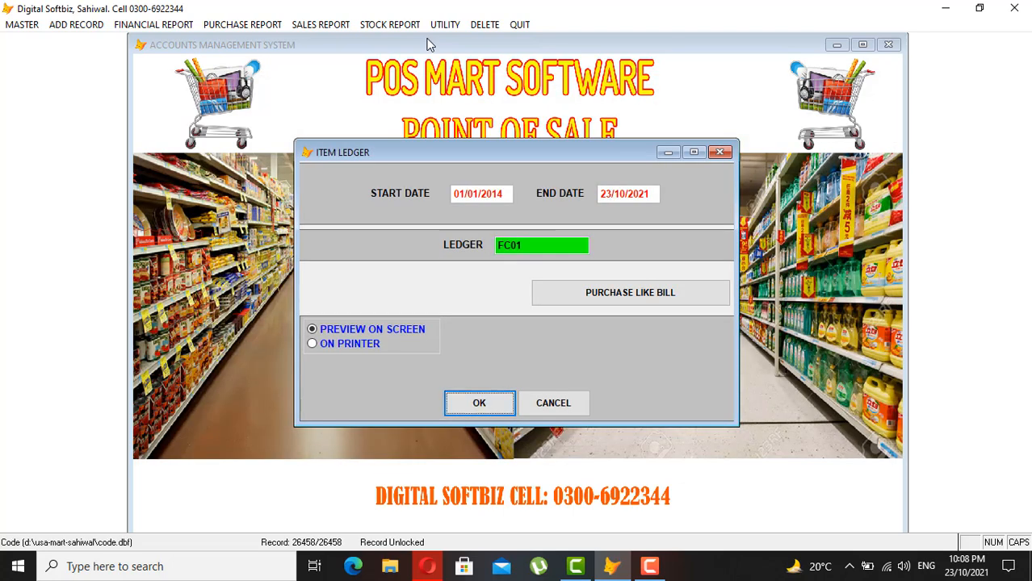
{"action": "key", "text": "Return"}
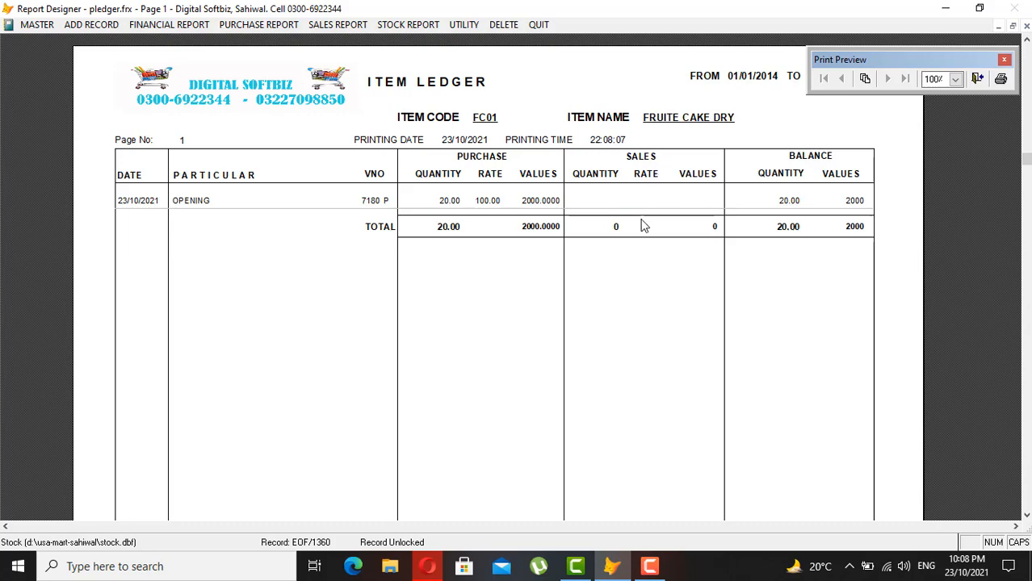
{"action": "key", "text": "Escape"}
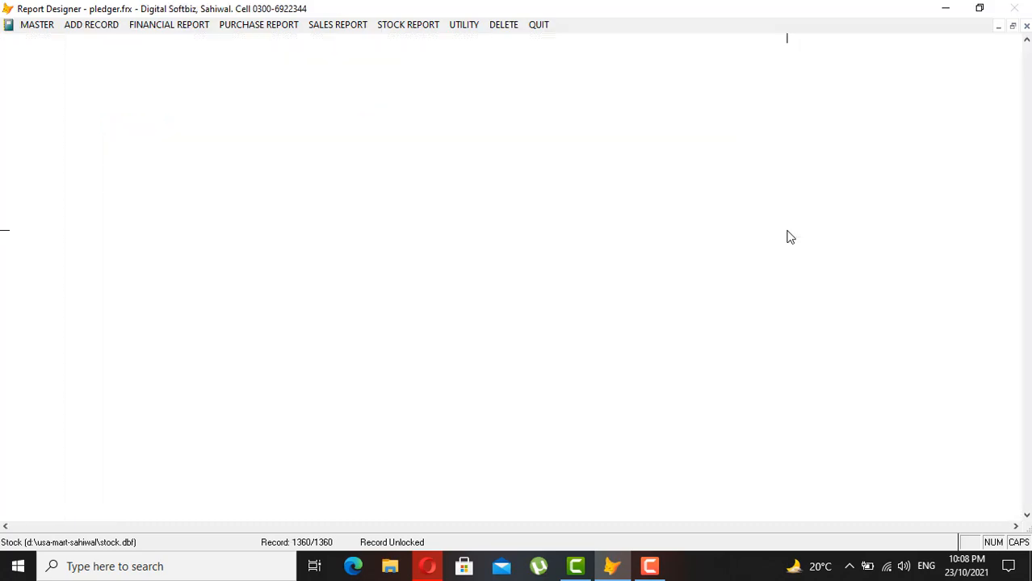
- Preview the GROCERY category stock report totalling 9,033 and close it
{"action": "left_click", "coordinate": [403, 26]}
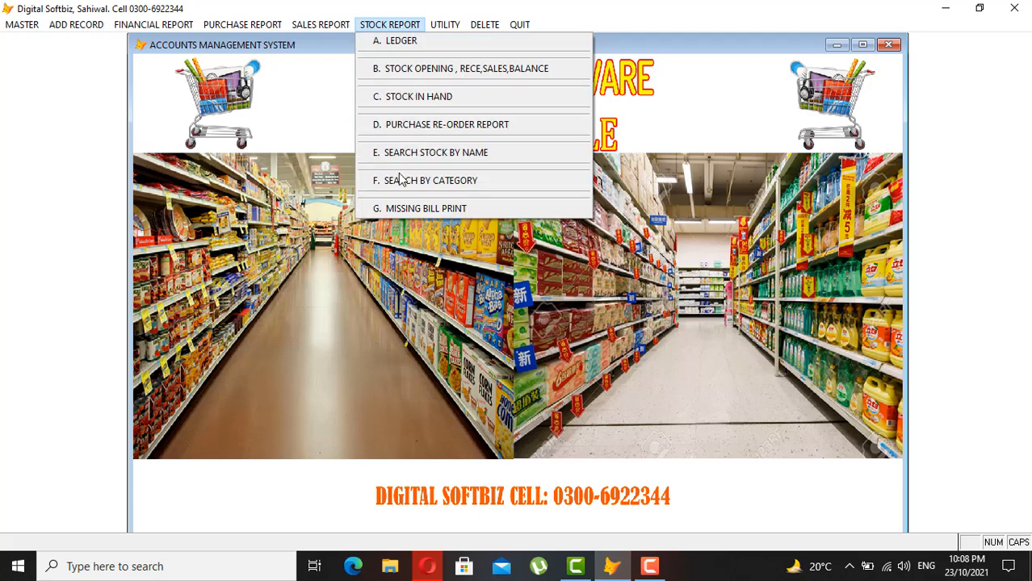
{"action": "left_click", "coordinate": [454, 181]}
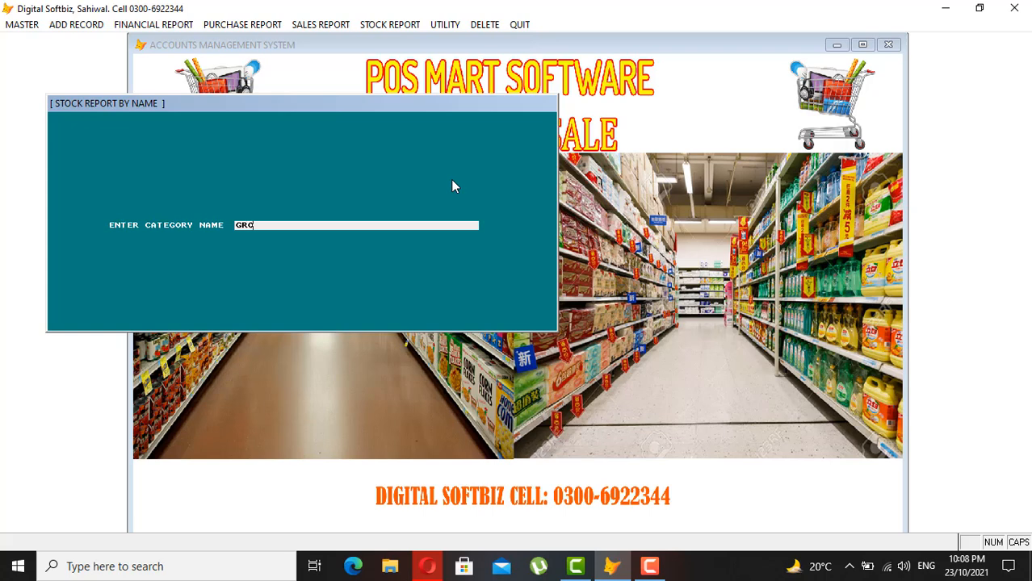
{"action": "type", "text": "GRO"}
{"action": "key", "text": "Return"}
{"action": "key", "text": "Return"}
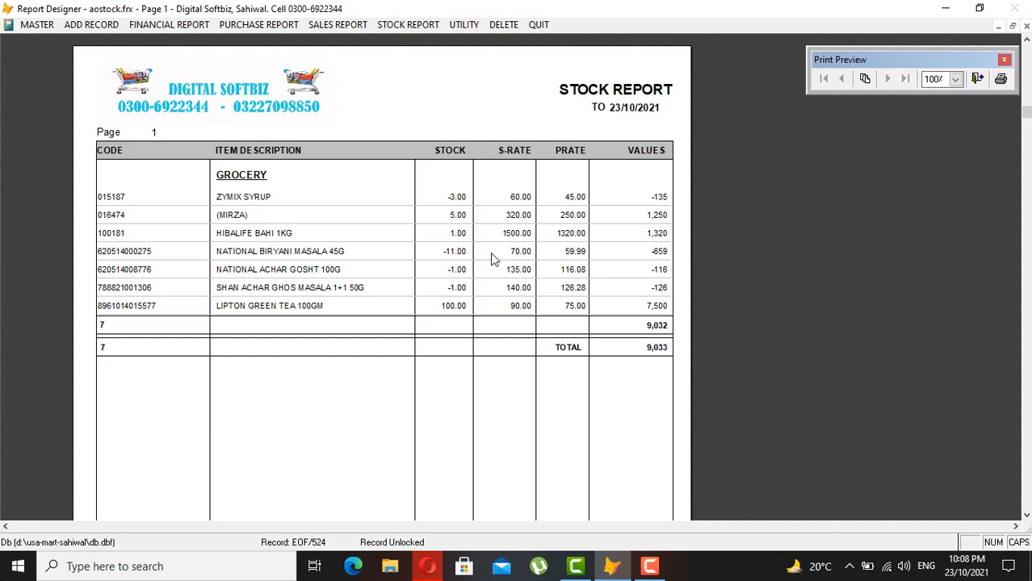
{"action": "key", "text": "Escape"}
{"action": "left_click", "coordinate": [390, 24]}
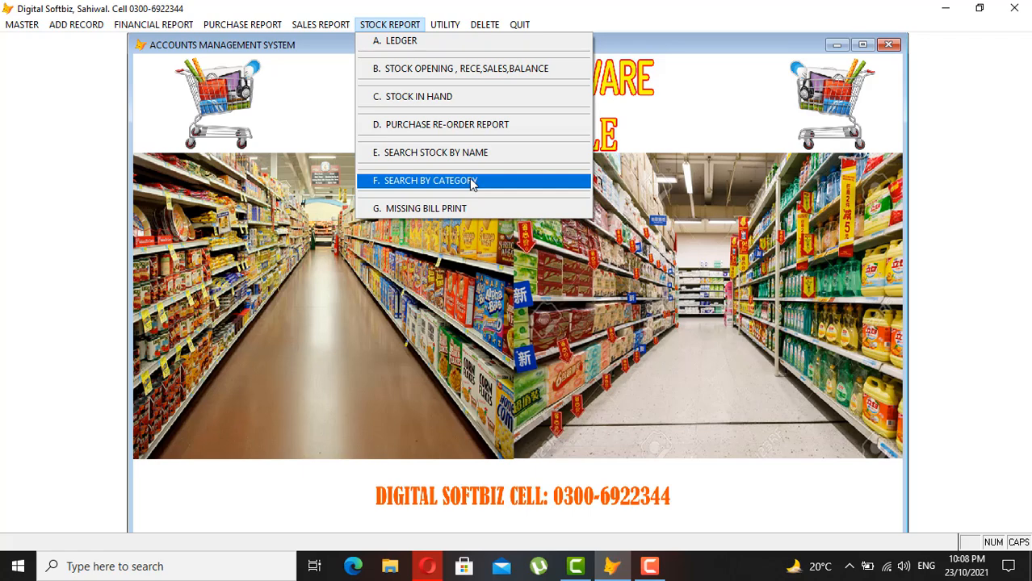
- Change FC01's sale rate from 120 to 130 in Master Item Rate Revised and save
{"action": "mouse_move", "coordinate": [73, 24]}
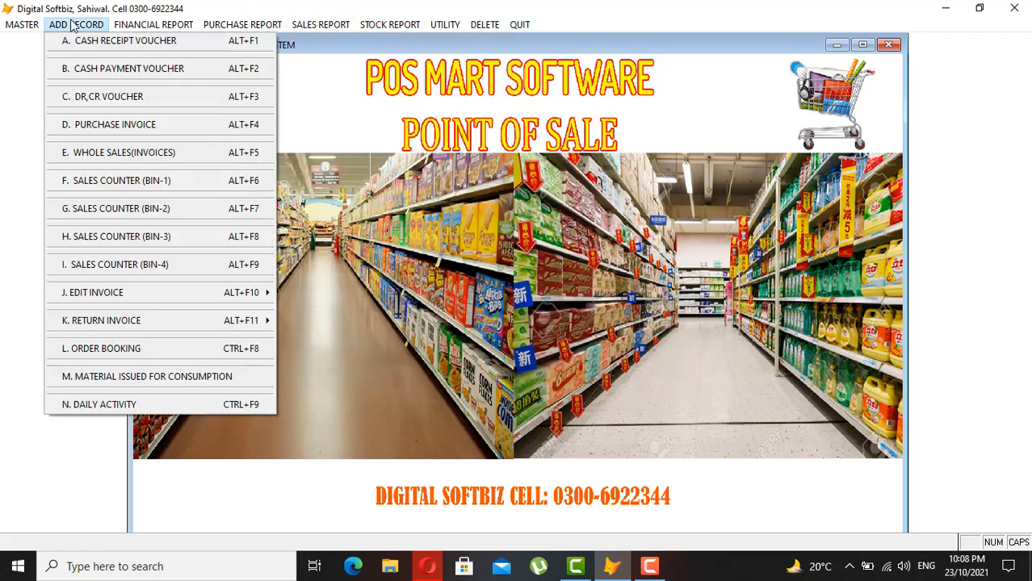
{"action": "mouse_move", "coordinate": [22, 24]}
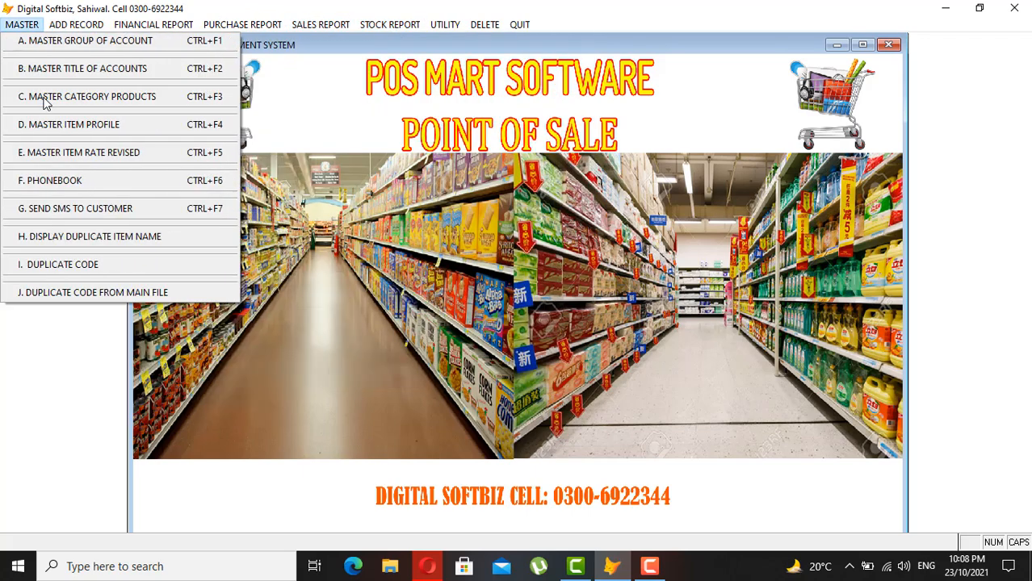
{"action": "left_click", "coordinate": [113, 156]}
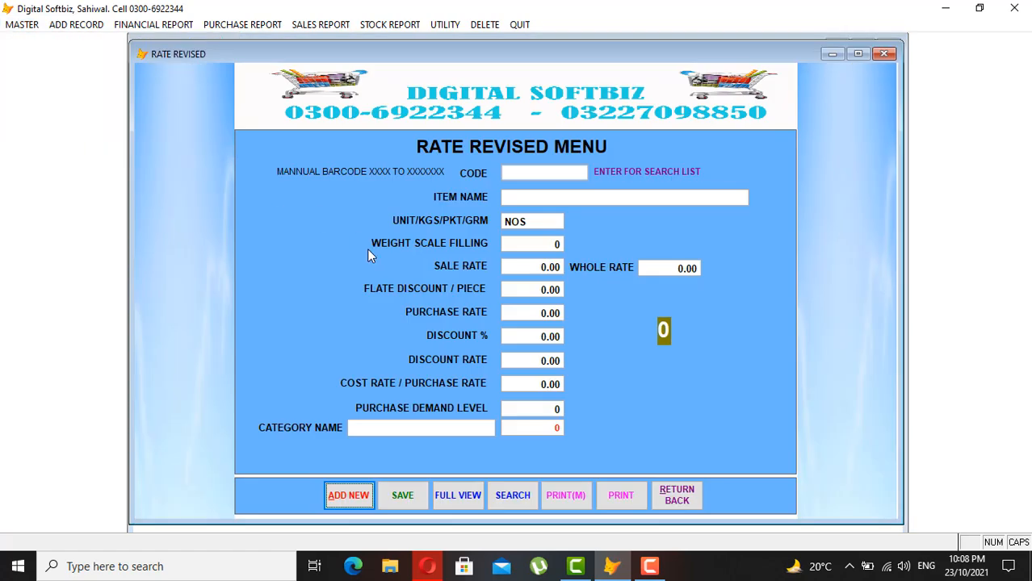
{"action": "left_click", "coordinate": [360, 496]}
{"action": "type", "text": "FC01"}
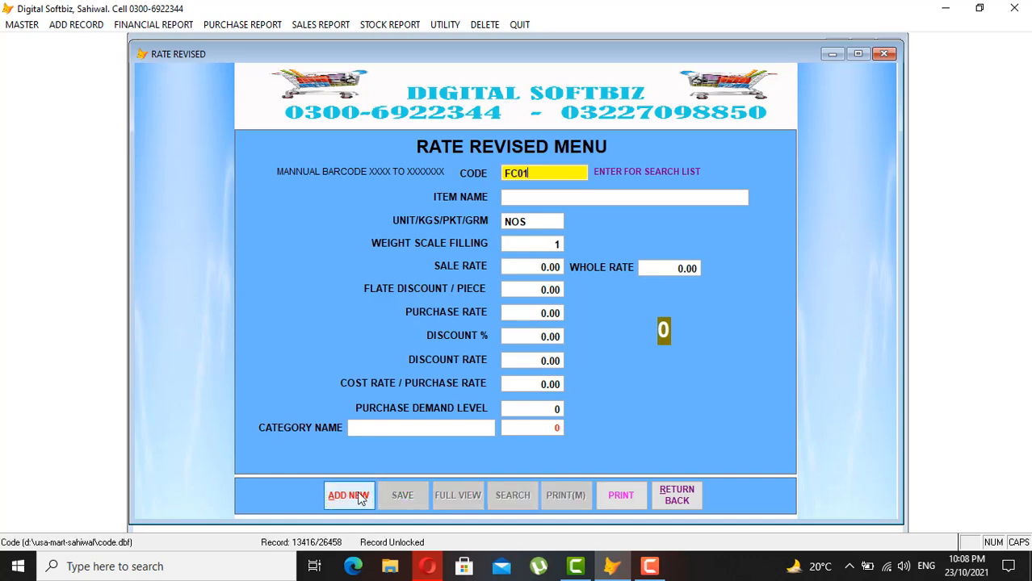
{"action": "key", "text": "Return"}
{"action": "key", "text": "Return"}
{"action": "key", "text": "Return"}
{"action": "key", "text": "Return"}
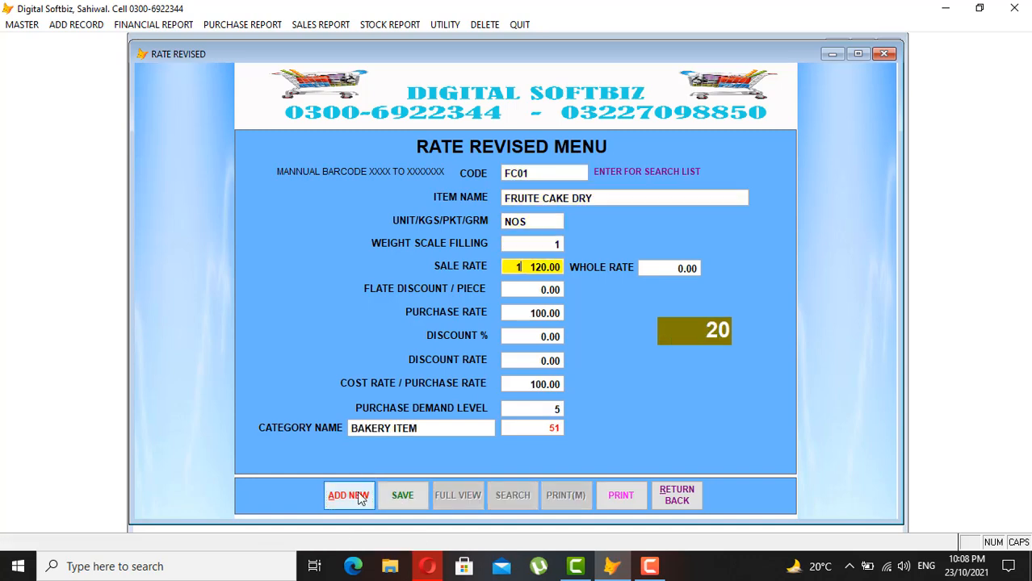
{"action": "type", "text": "130"}
{"action": "key", "text": "Return"}
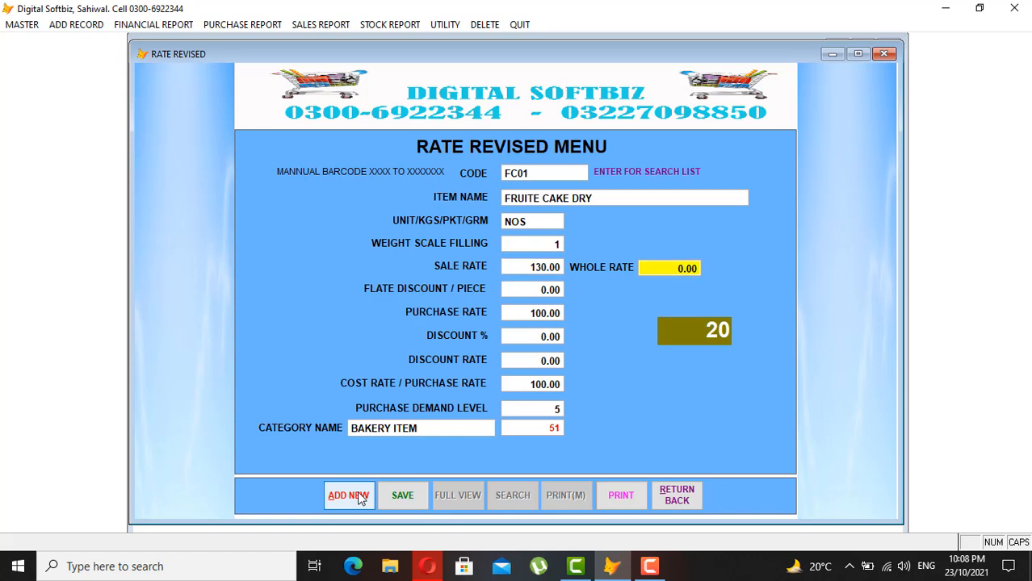
{"action": "key", "text": "Return"}
{"action": "key", "text": "Return"}
{"action": "key", "text": "Return"}
{"action": "key", "text": "Return"}
{"action": "key", "text": "Return"}
{"action": "key", "text": "Return"}
{"action": "key", "text": "Return"}
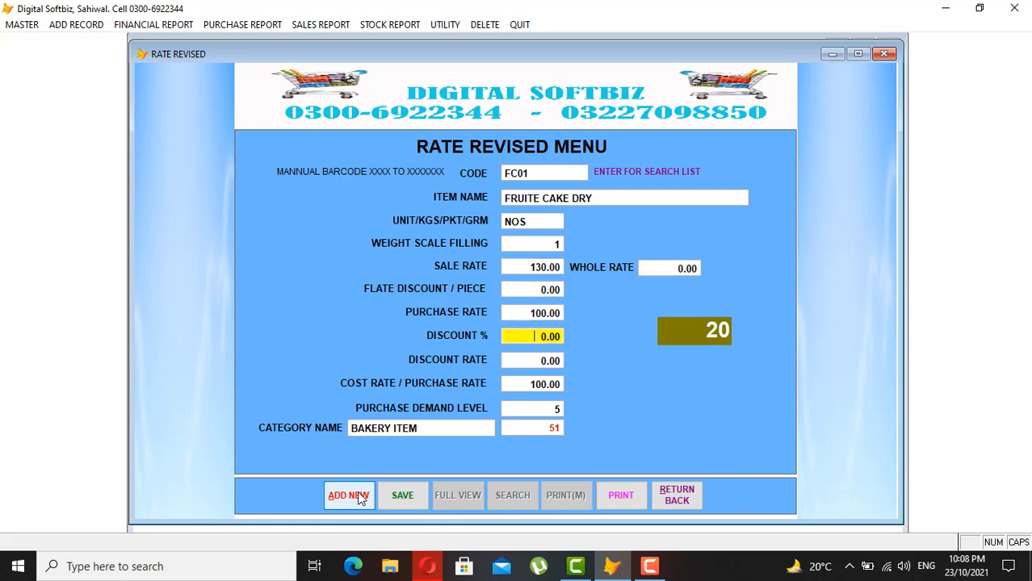
{"action": "key", "text": "Return"}
{"action": "key", "text": "Return"}
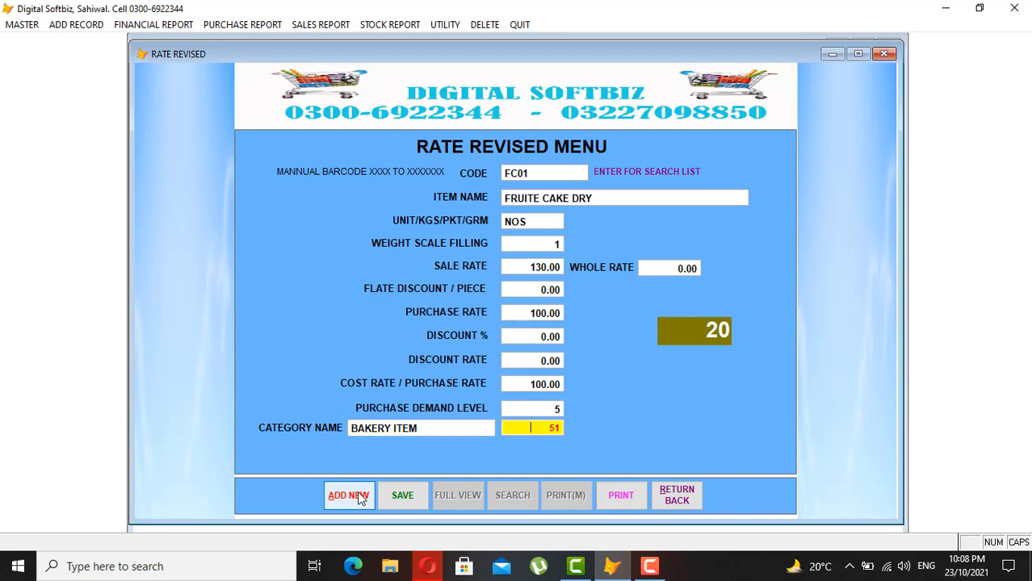
{"action": "key", "text": "Return"}
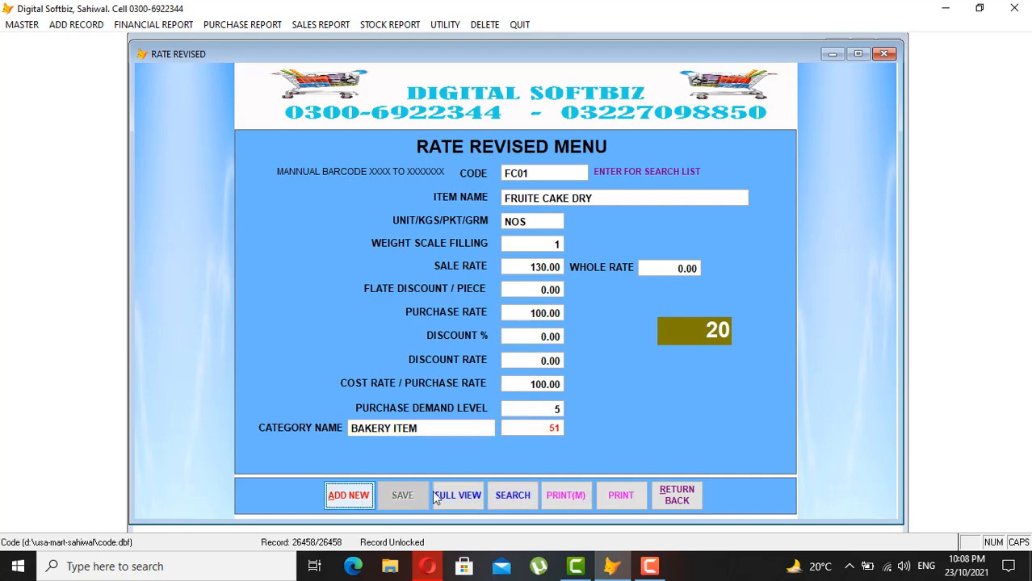
{"action": "left_click", "coordinate": [675, 498]}
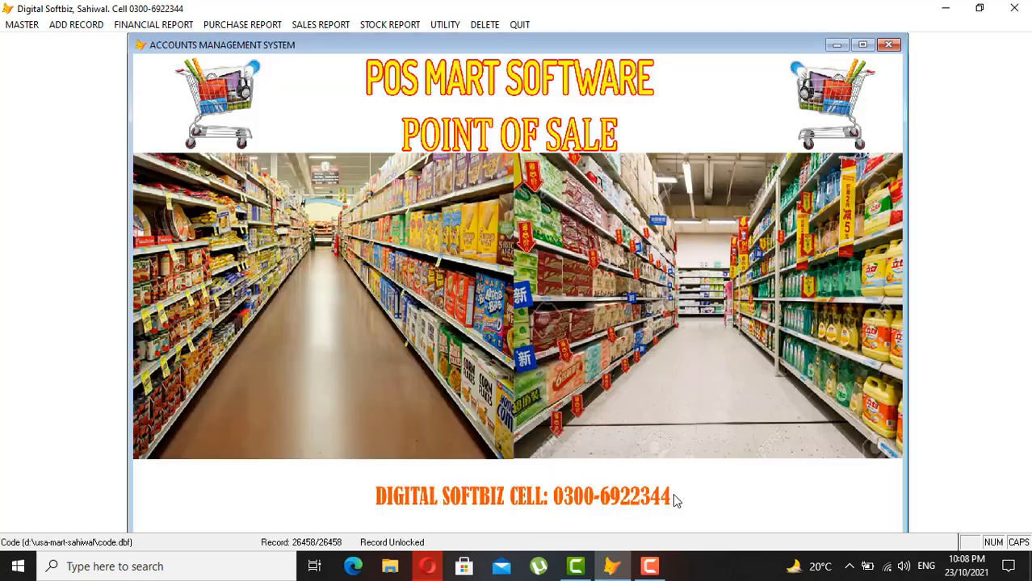
- Bill 5 FRUITE CAKE DRY at 130 (650) on Sales Counter BIN-1
{"action": "left_click", "coordinate": [37, 28]}
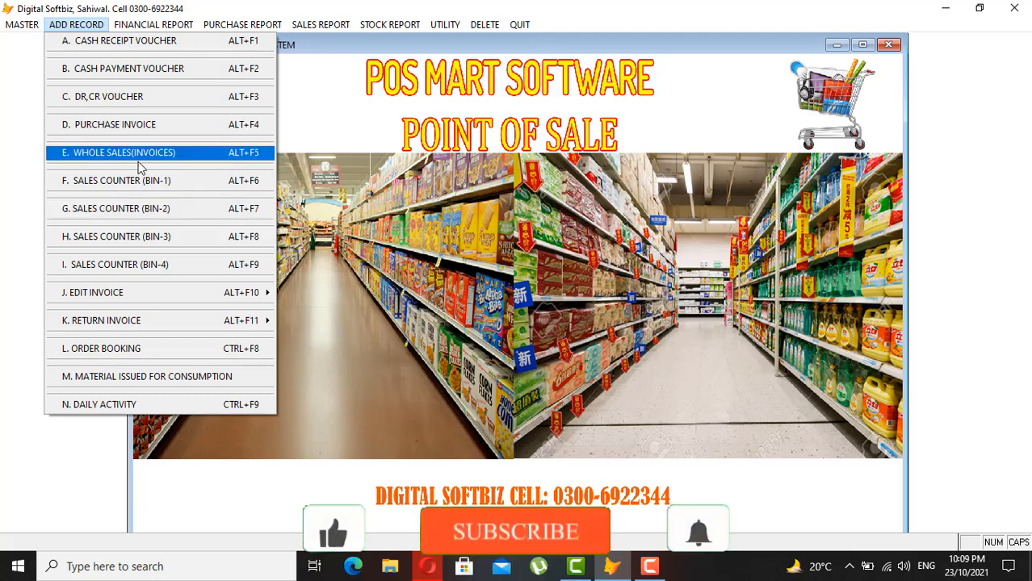
{"action": "left_click", "coordinate": [161, 180]}
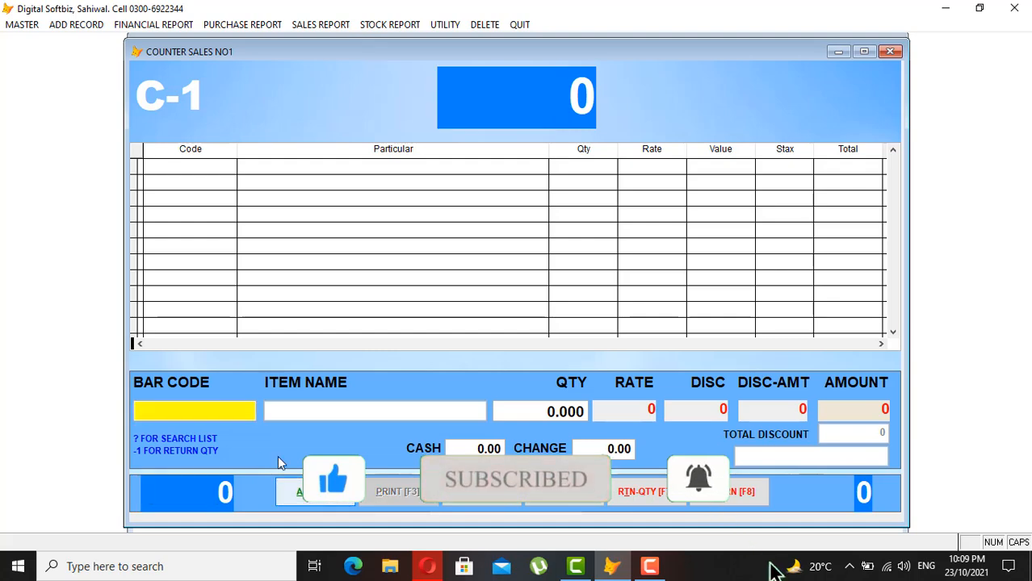
{"action": "type", "text": "?"}
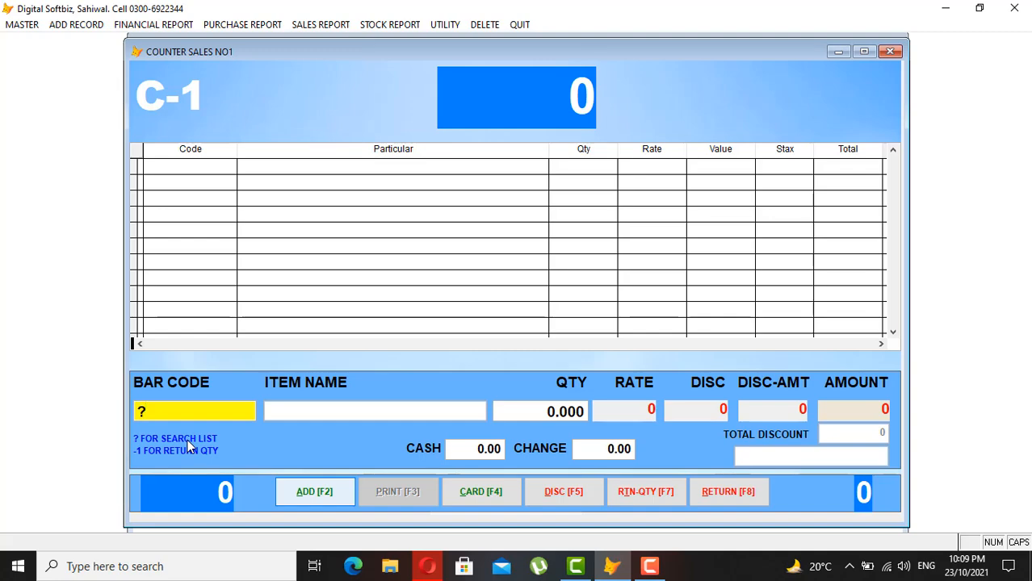
{"action": "key", "text": "Return"}
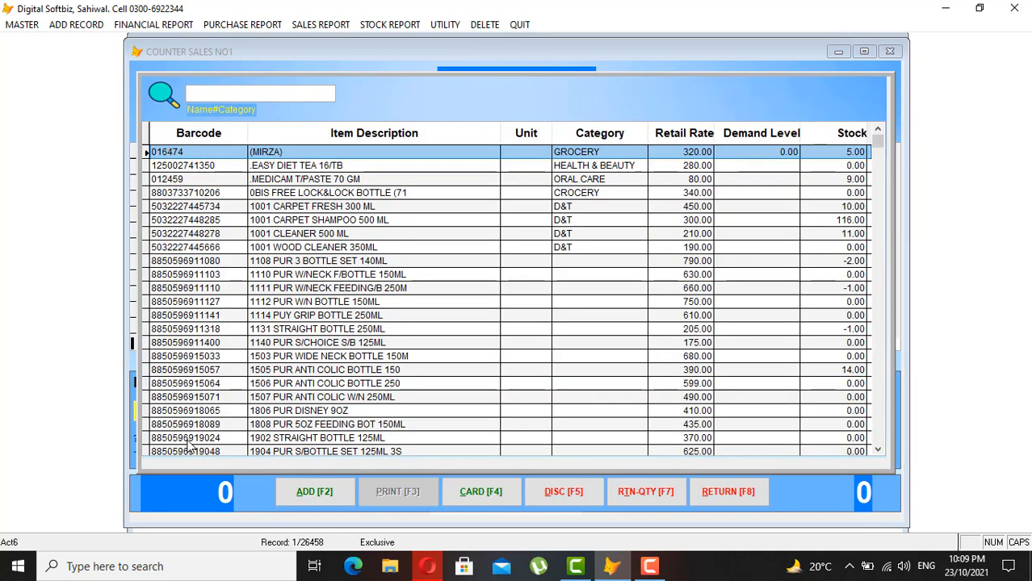
{"action": "type", "text": "FRUITE"}
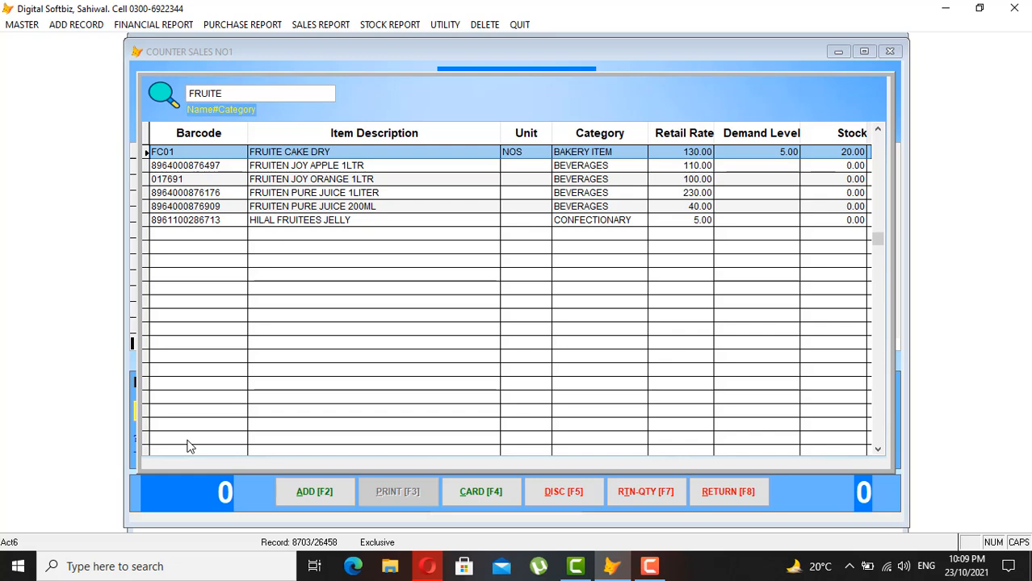
{"action": "key", "text": "Return"}
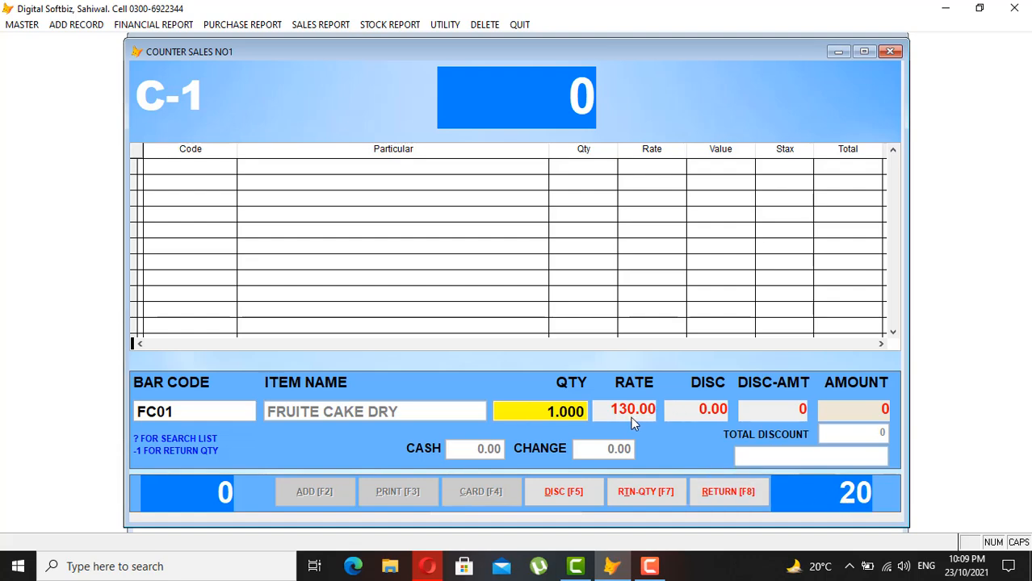
{"action": "type", "text": "5"}
{"action": "key", "text": "Return"}
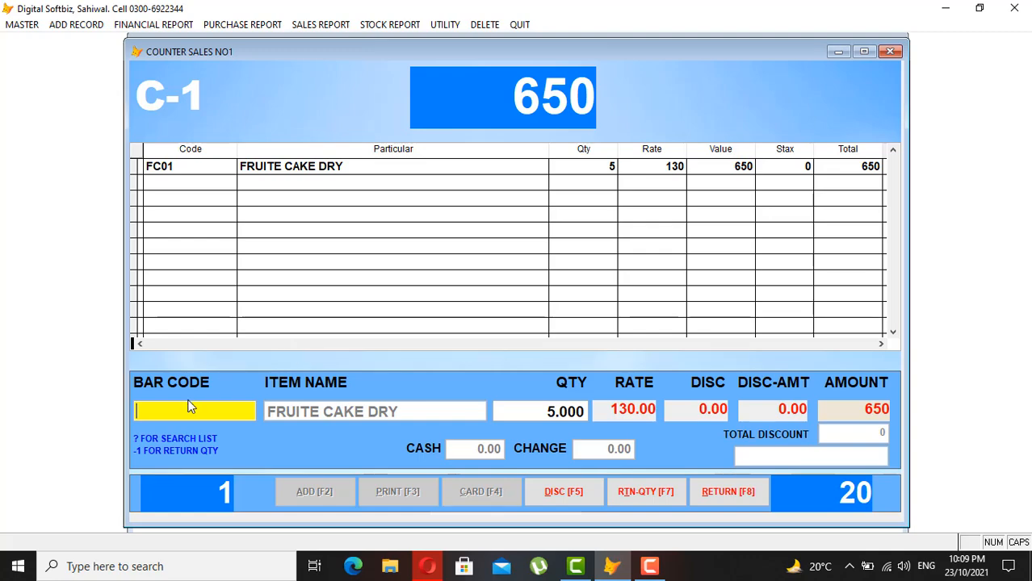
- Search the sale's item list for COKE
{"action": "type", "text": "?"}
{"action": "key", "text": "Return"}
{"action": "type", "text": "COKE"}
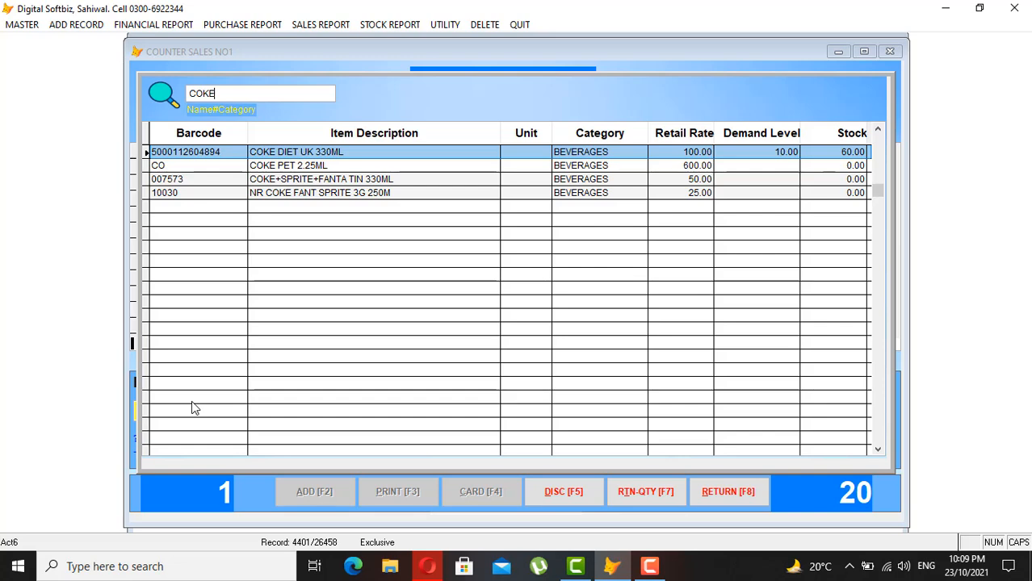
- Add 2 COKE DIET UK 330ML at 100 to the bill, making the total 850
{"action": "key", "text": "Return"}
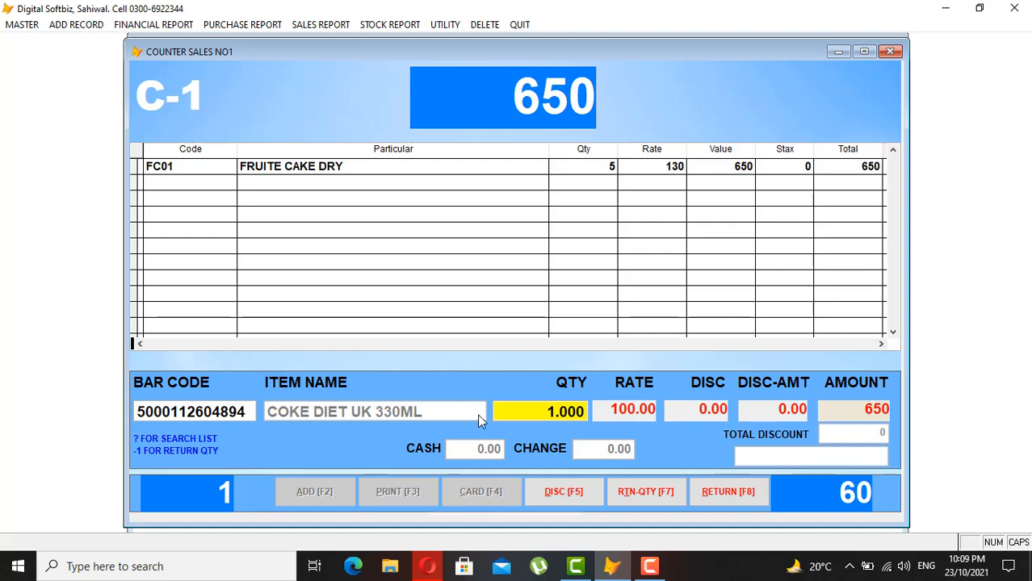
{"action": "type", "text": "2"}
{"action": "key", "text": "Return"}
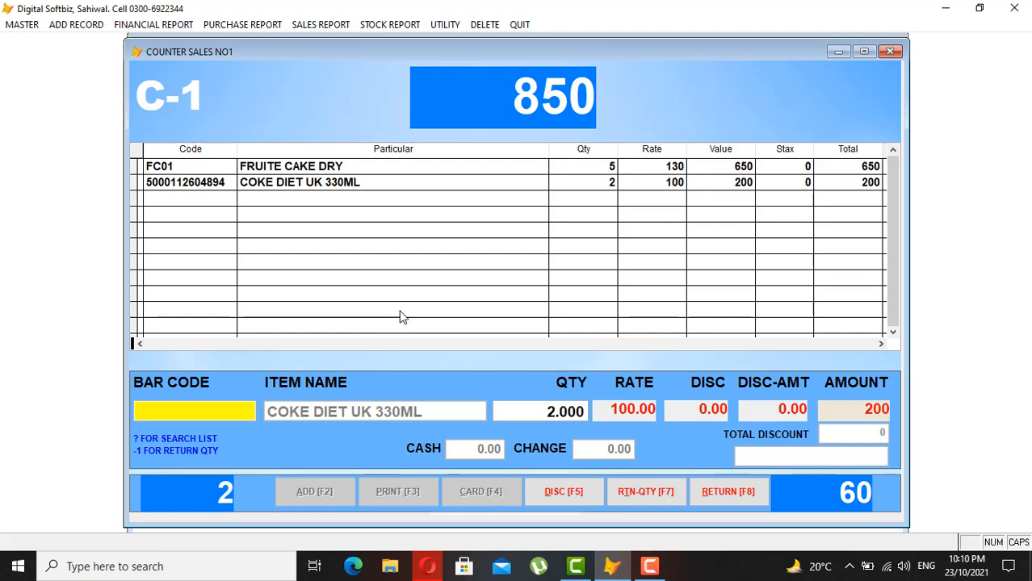
{"action": "key", "text": "Return"}
{"action": "key", "text": "Return"}
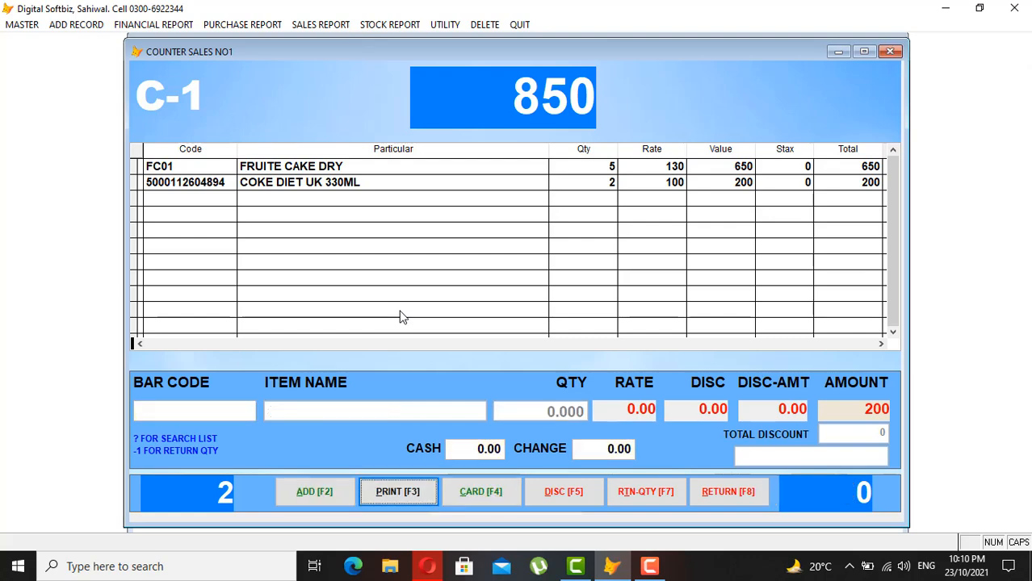
- Enter the return-authorisation password in the Total Discount box
{"action": "left_click", "coordinate": [649, 494]}
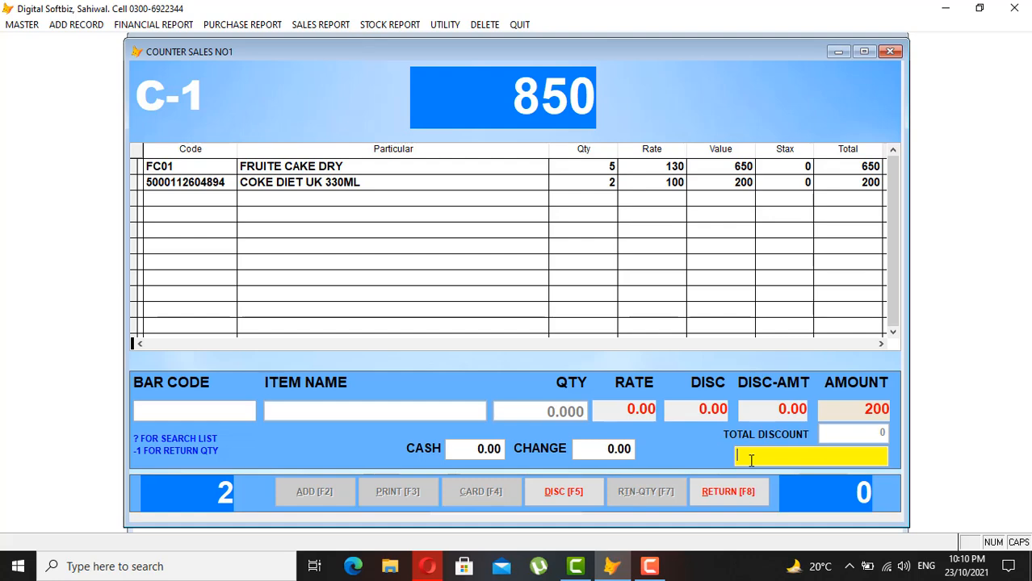
{"action": "type", "text": "***"}
{"action": "key", "text": "Return"}
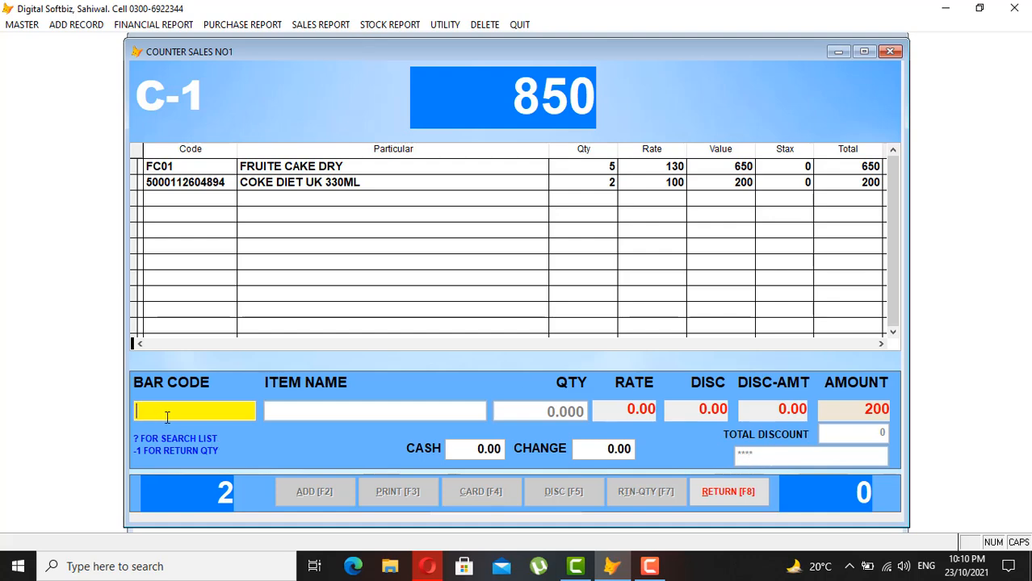
- Add a -2 COKE DIET UK 330ML return line, bringing the bill to 650
{"action": "type", "text": "?"}
{"action": "key", "text": "Return"}
{"action": "type", "text": "COKE"}
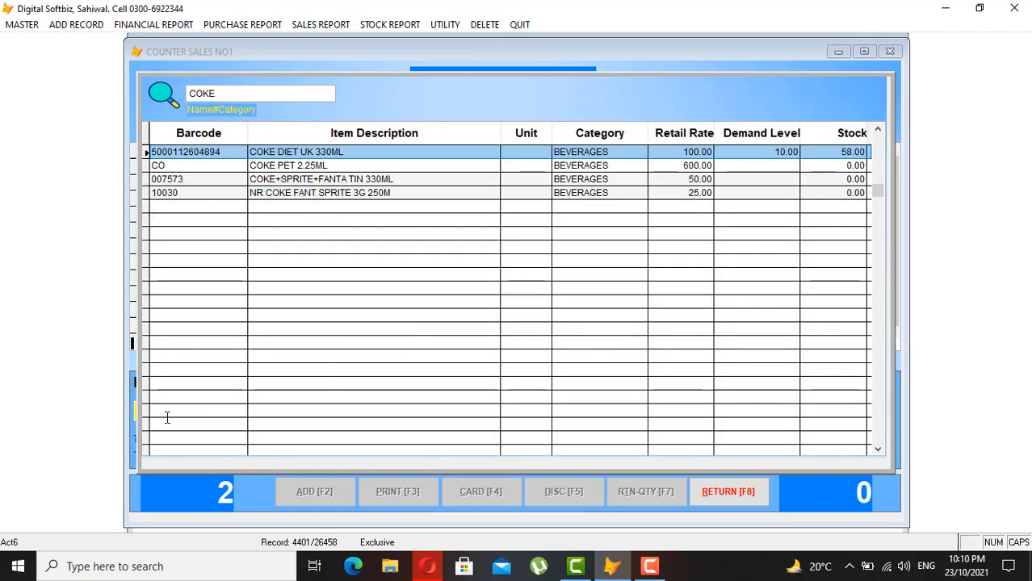
{"action": "key", "text": "Return"}
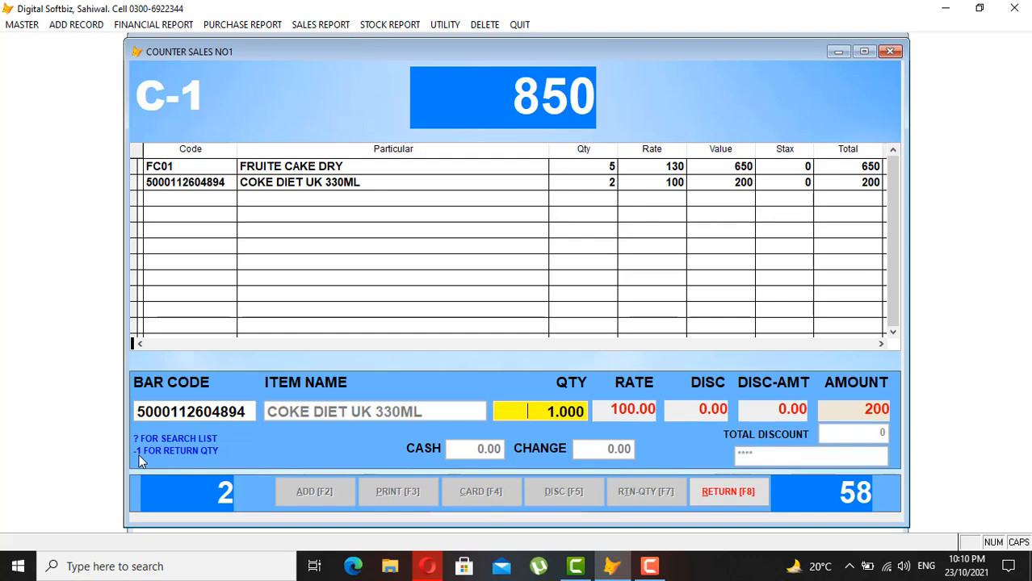
{"action": "type", "text": "-2"}
{"action": "key", "text": "Return"}
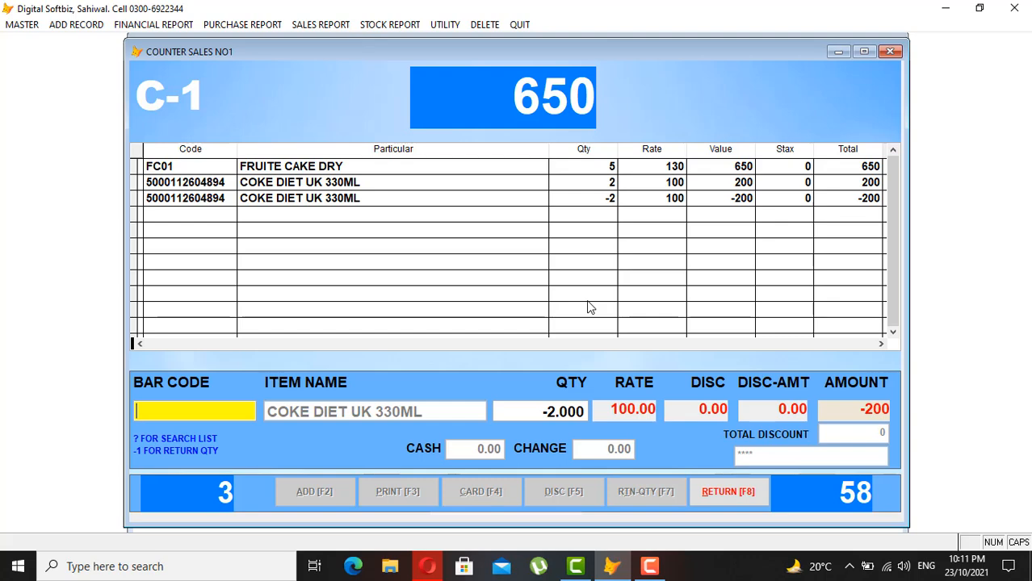
{"action": "key", "text": "Return"}
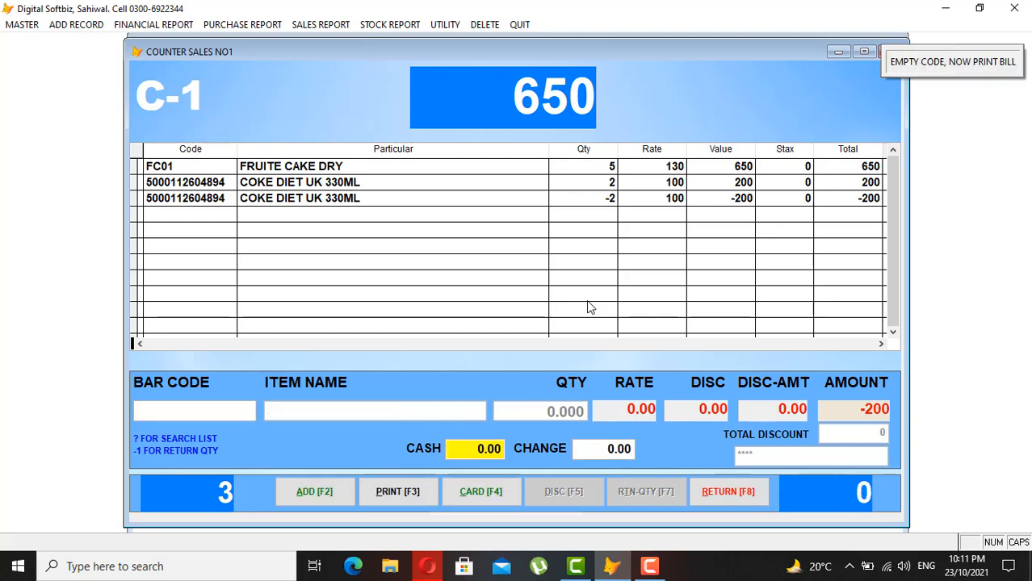
- Take 5,000 cash with 4,350 change and print the sale as bill 949
{"action": "key", "text": "Return"}
{"action": "key", "text": "Return"}
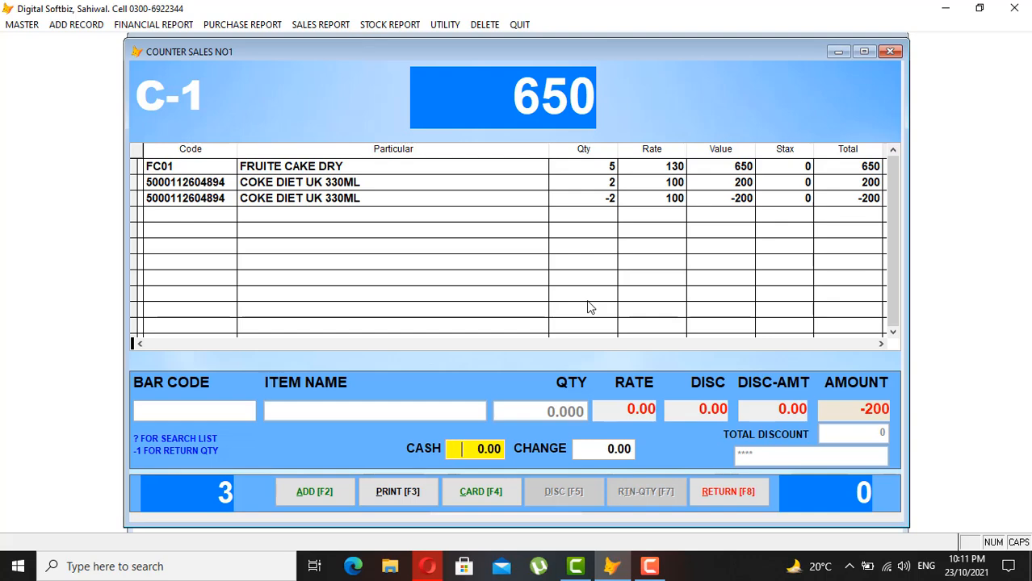
{"action": "type", "text": "50,00"}
{"action": "key", "text": "Return"}
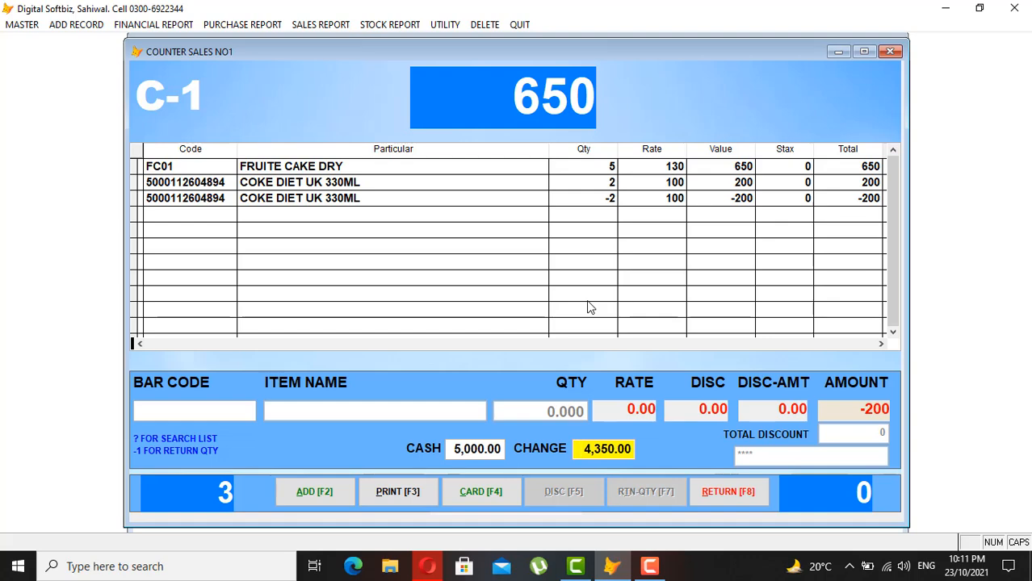
{"action": "key", "text": "Return"}
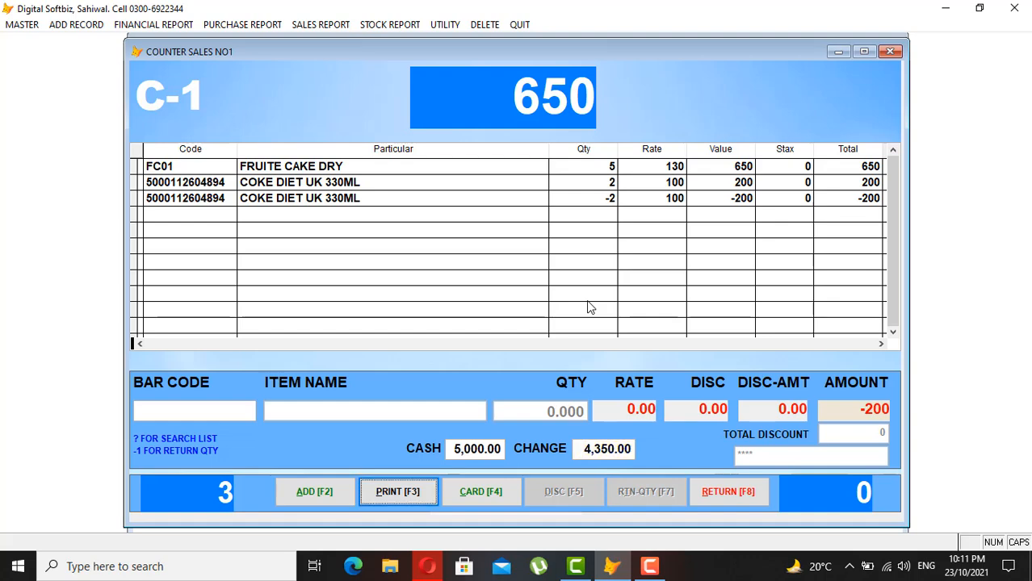
{"action": "key", "text": "Return"}
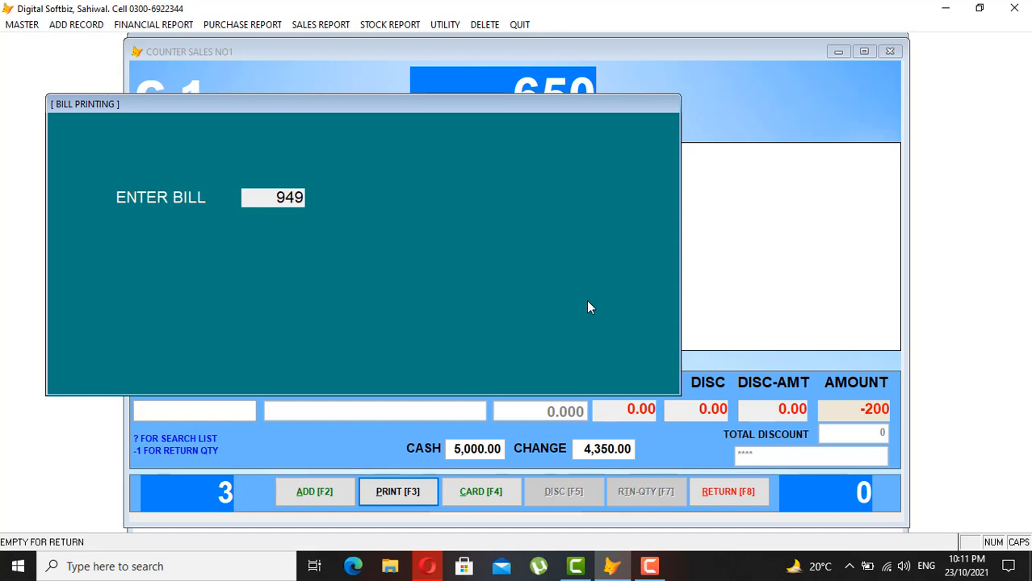
{"action": "key", "text": "Return"}
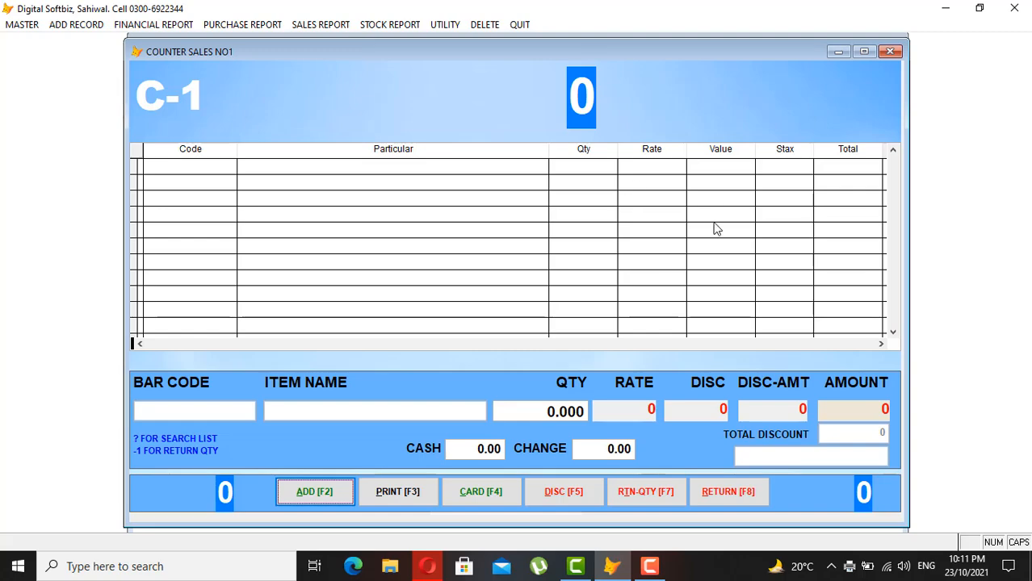
- Start a new sale billing 5 COKE DIET UK 330ML for 500
{"action": "left_click", "coordinate": [334, 494]}
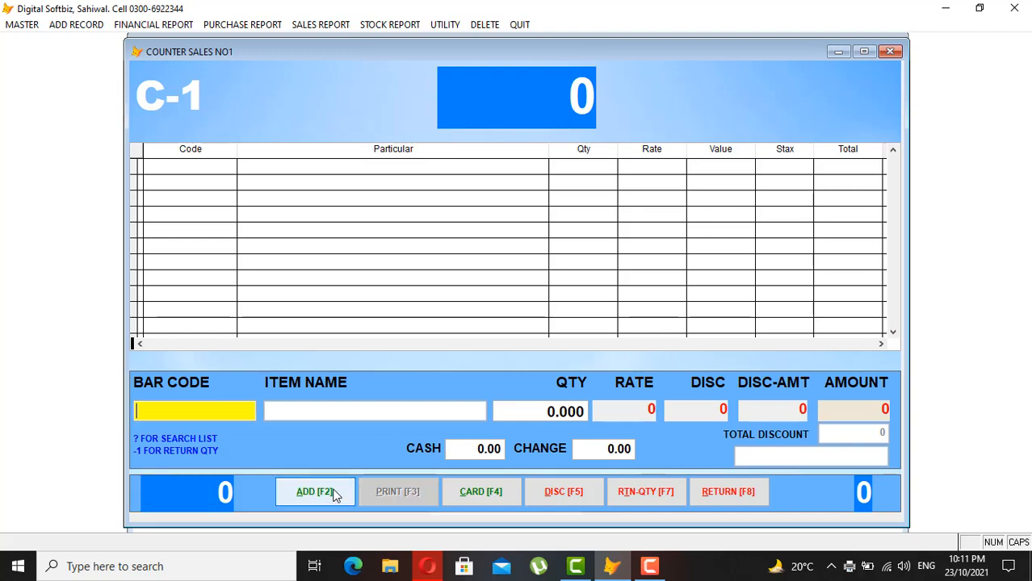
{"action": "type", "text": "?"}
{"action": "key", "text": "Return"}
{"action": "type", "text": "COKE"}
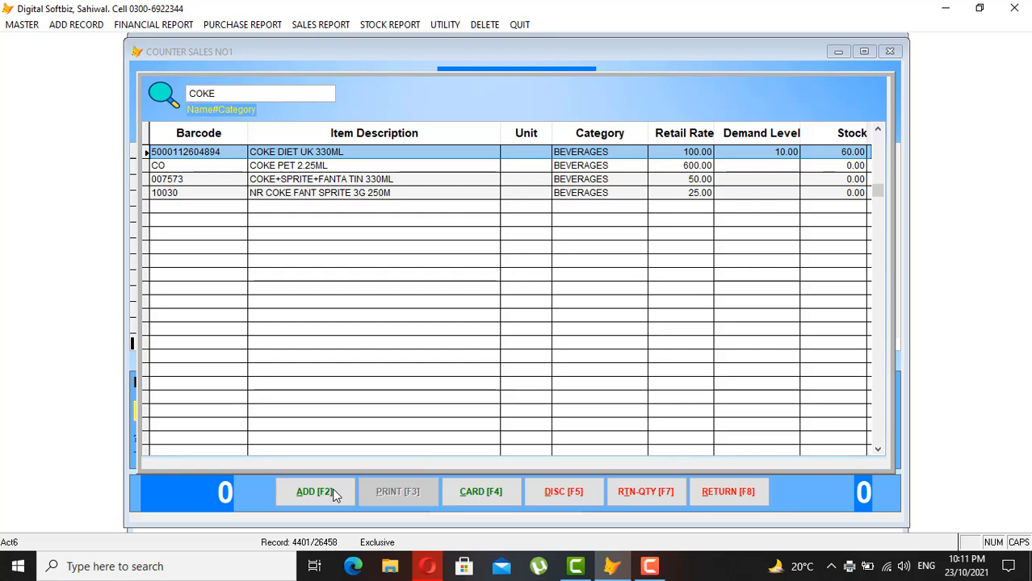
{"action": "key", "text": "Return"}
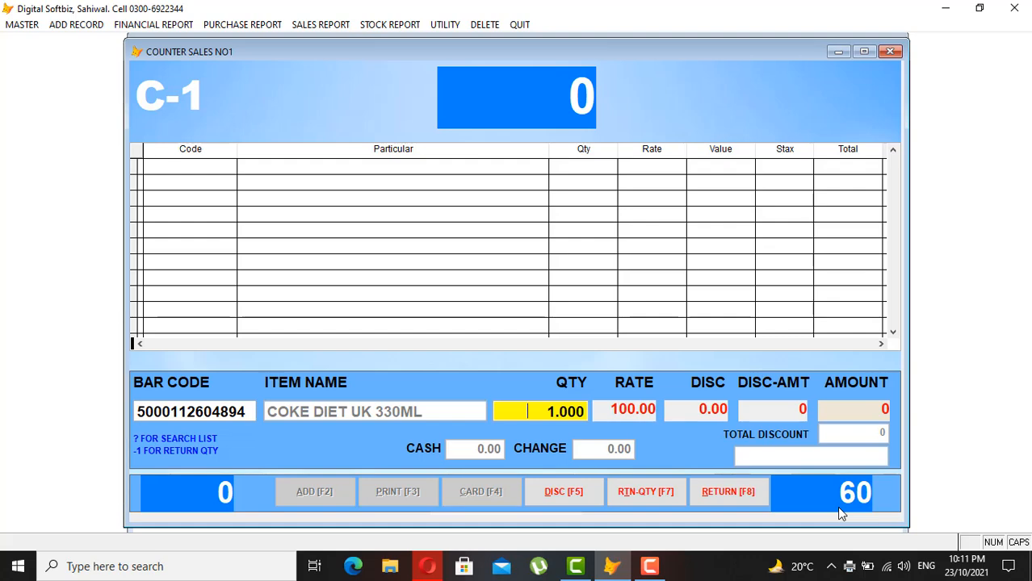
{"action": "type", "text": "5"}
{"action": "key", "text": "Return"}
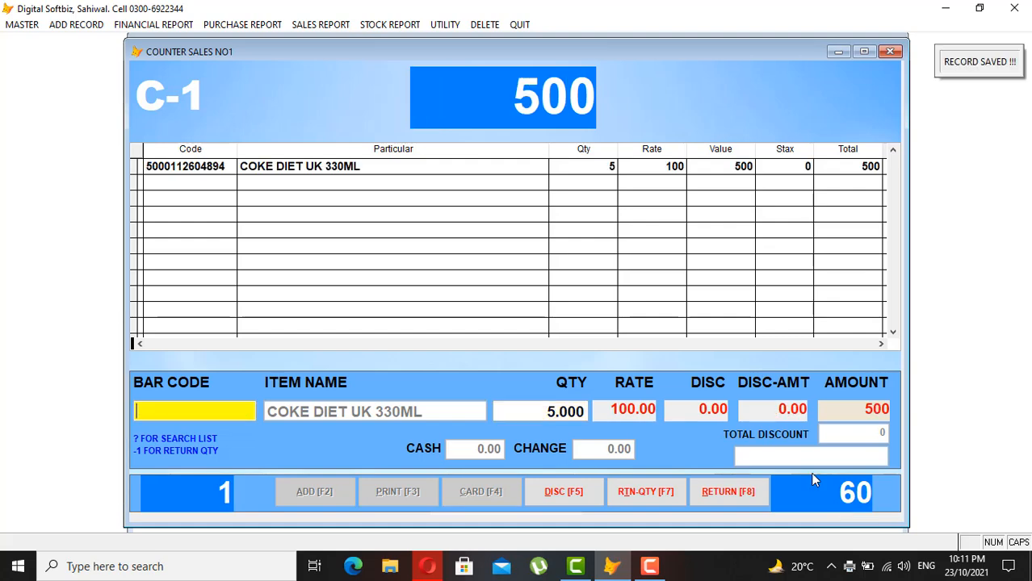
- Print the sale as bill 950 and close the counter sales screen
{"action": "key", "text": "Return"}
{"action": "key", "text": "Return"}
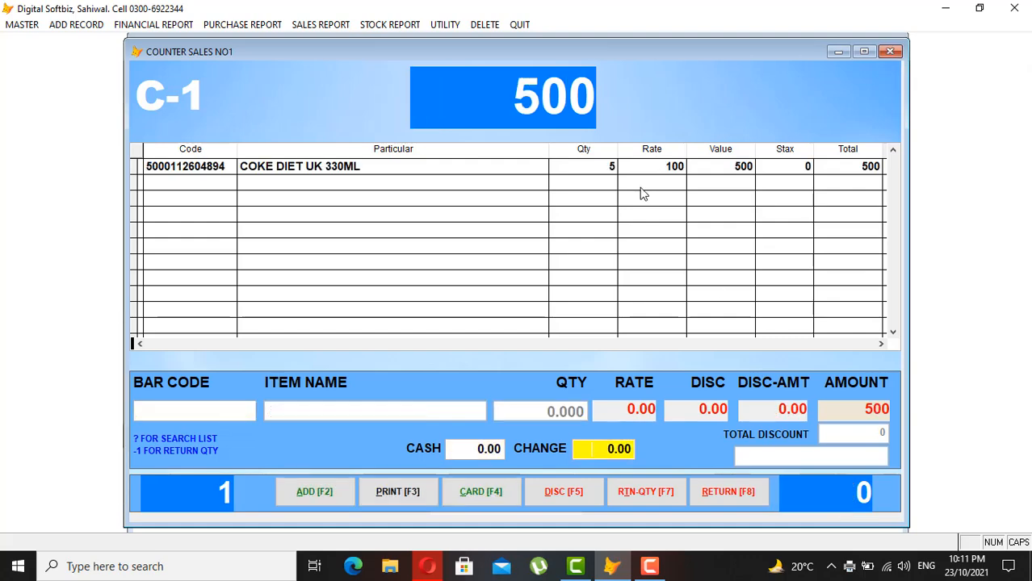
{"action": "key", "text": "Return"}
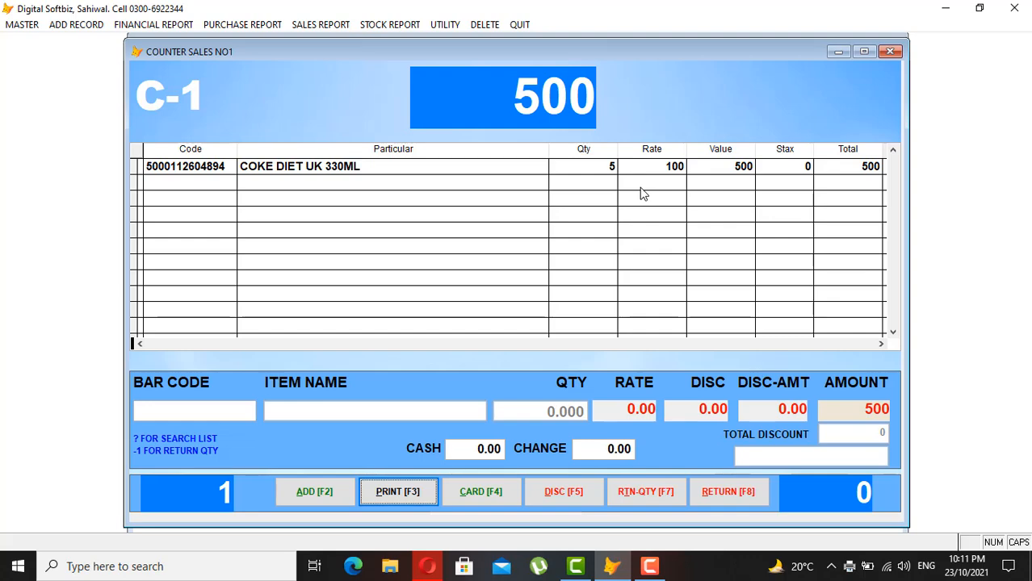
{"action": "key", "text": "Return"}
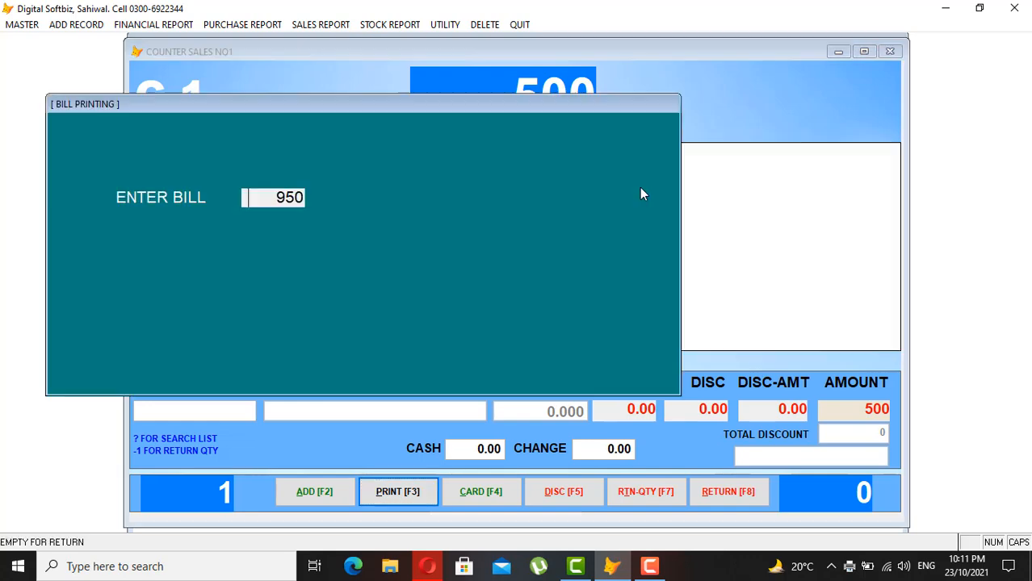
{"action": "key", "text": "Return"}
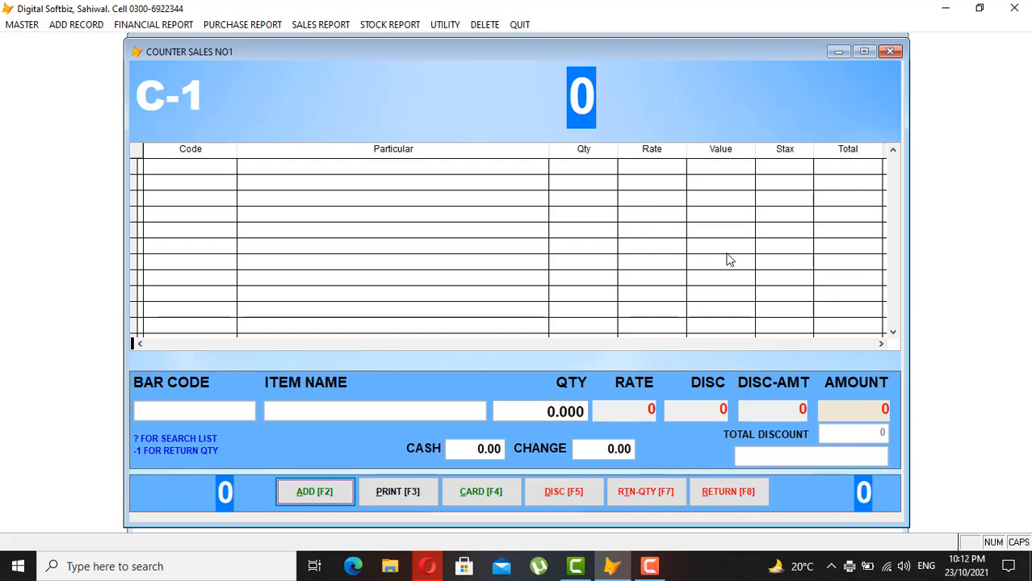
{"action": "left_click", "coordinate": [744, 499]}
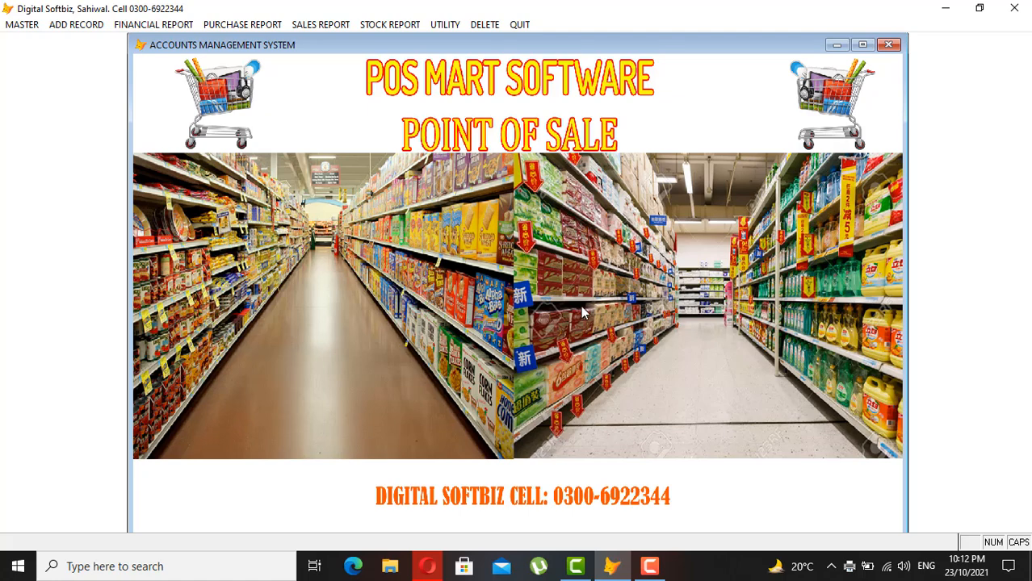
- Run UTILITY > Counter Sales Transfer to Program and confirm the data-updated message
{"action": "left_click", "coordinate": [446, 25]}
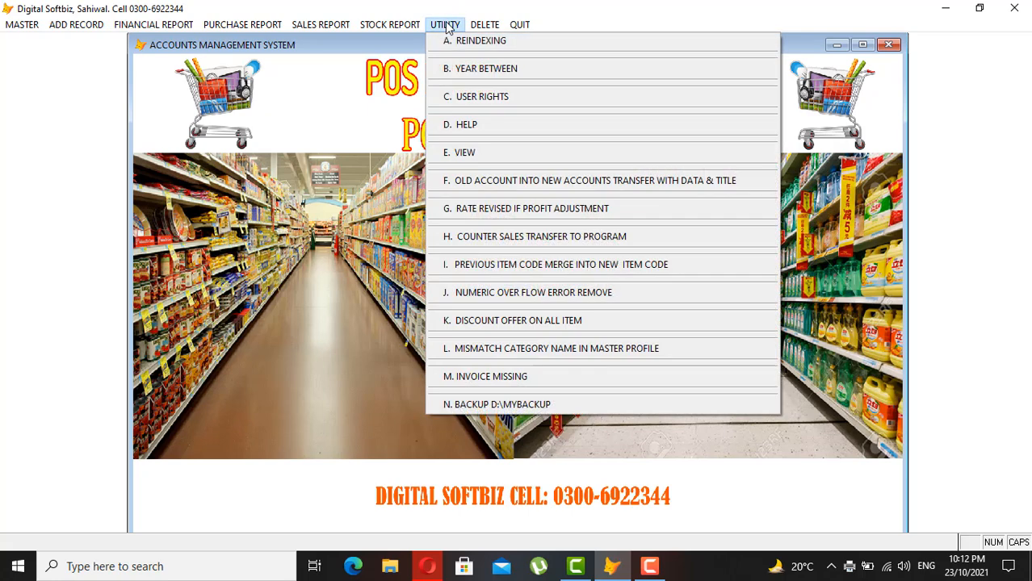
{"action": "left_click", "coordinate": [596, 239]}
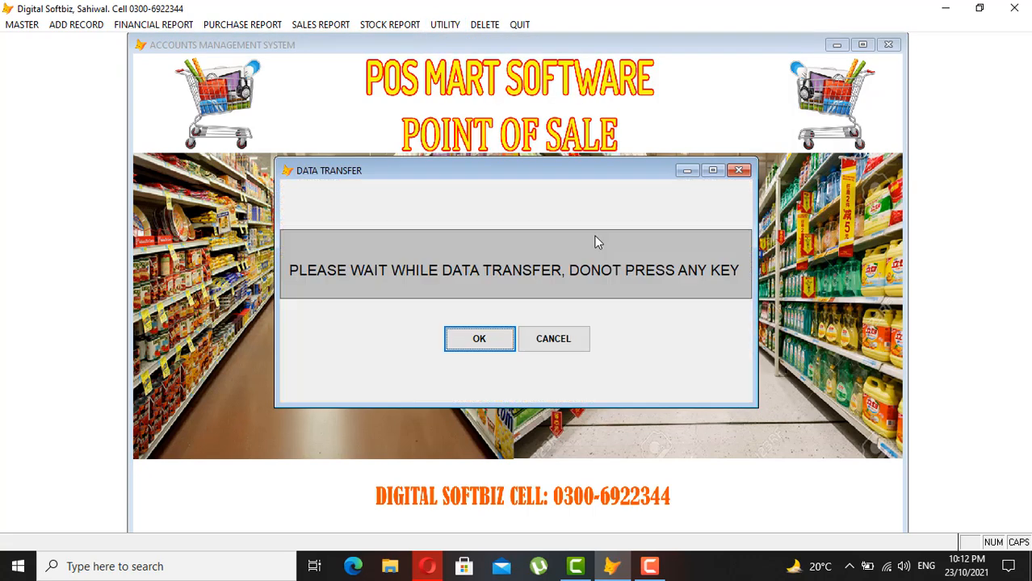
{"action": "left_click", "coordinate": [479, 342]}
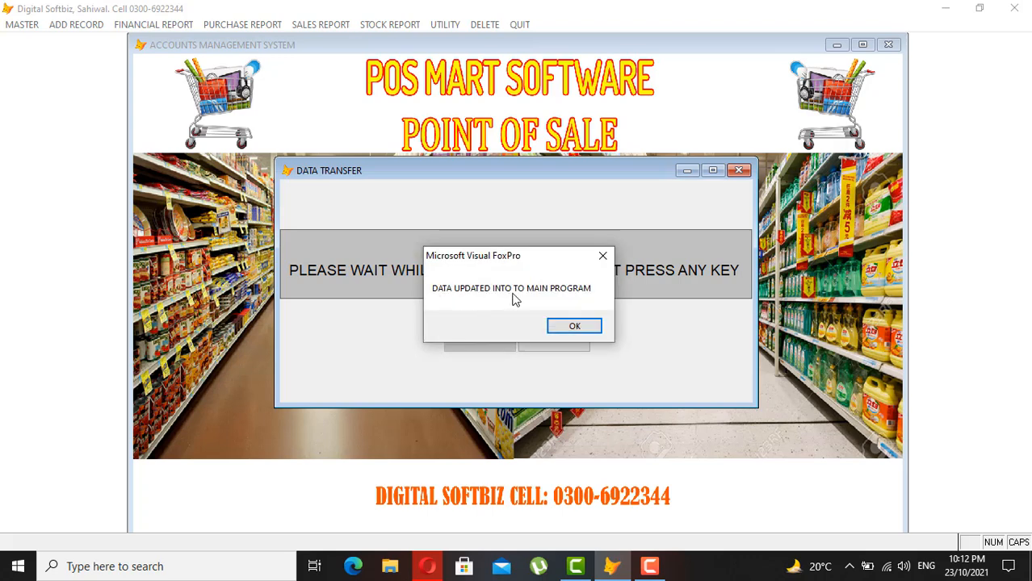
{"action": "left_click", "coordinate": [582, 326]}
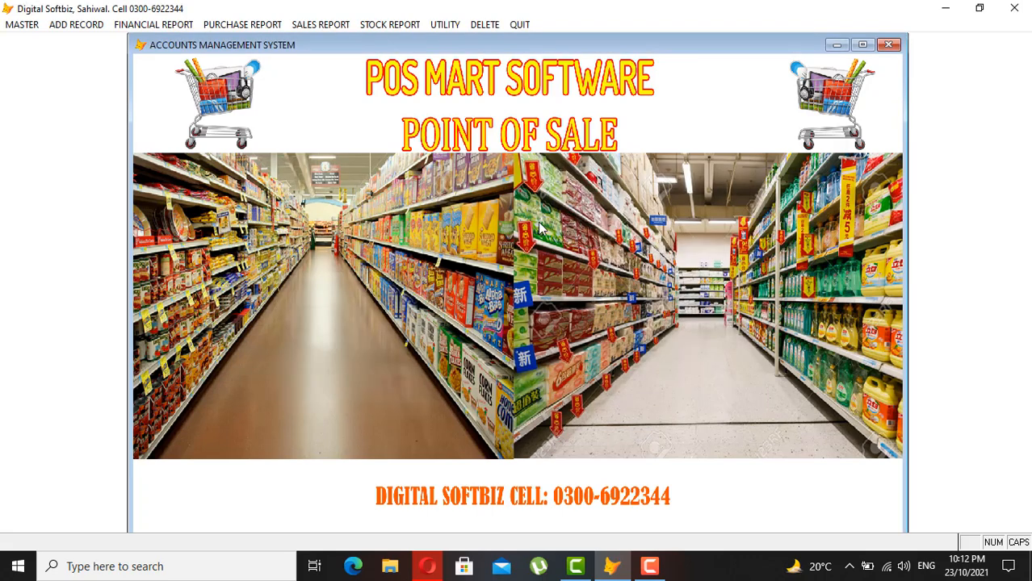
{"action": "left_click", "coordinate": [317, 25]}
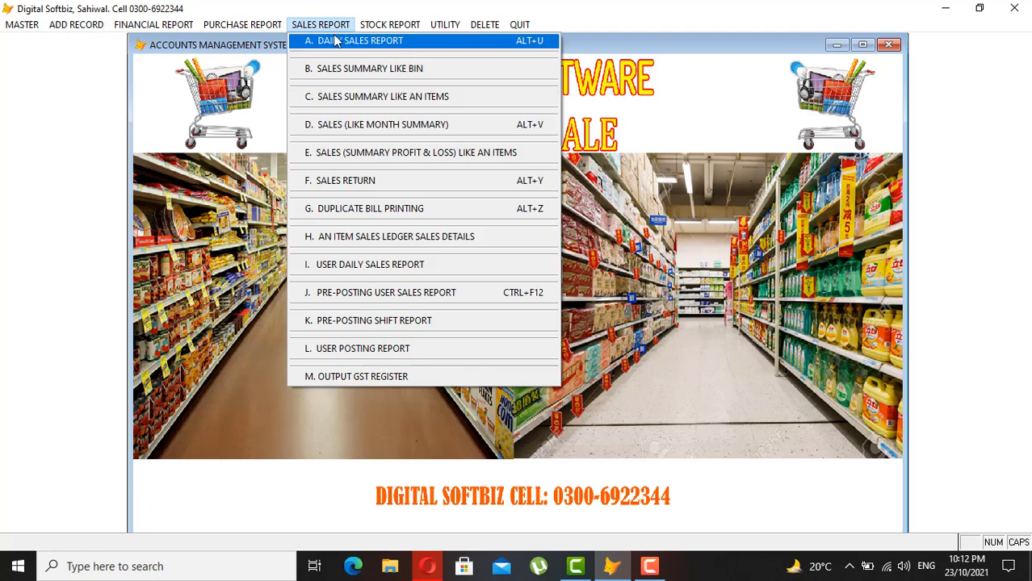
{"action": "left_click", "coordinate": [363, 42]}
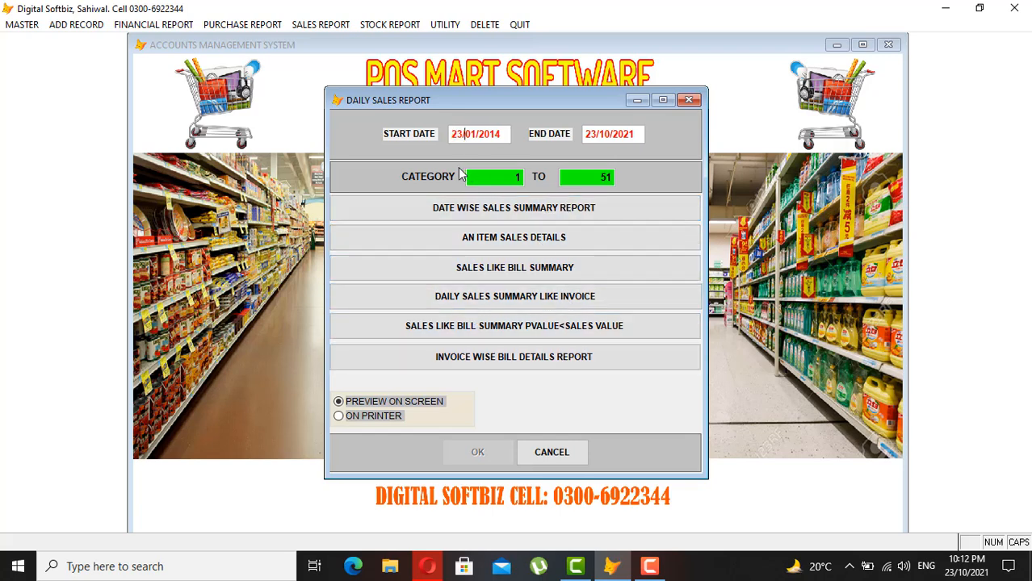
{"action": "type", "text": "02021"}
{"action": "key", "text": "Return"}
{"action": "key", "text": "Return"}
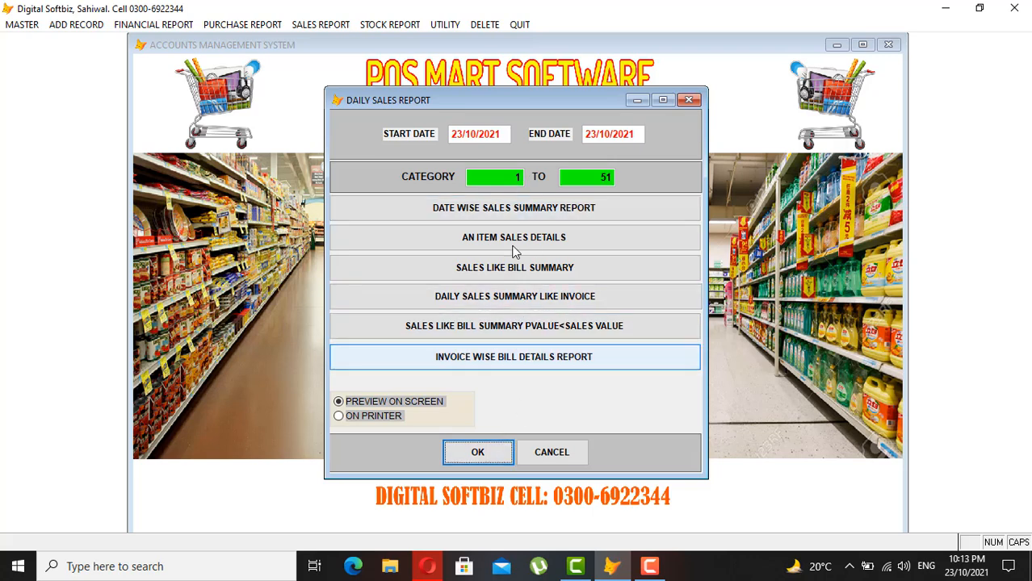
{"action": "left_click", "coordinate": [477, 451]}
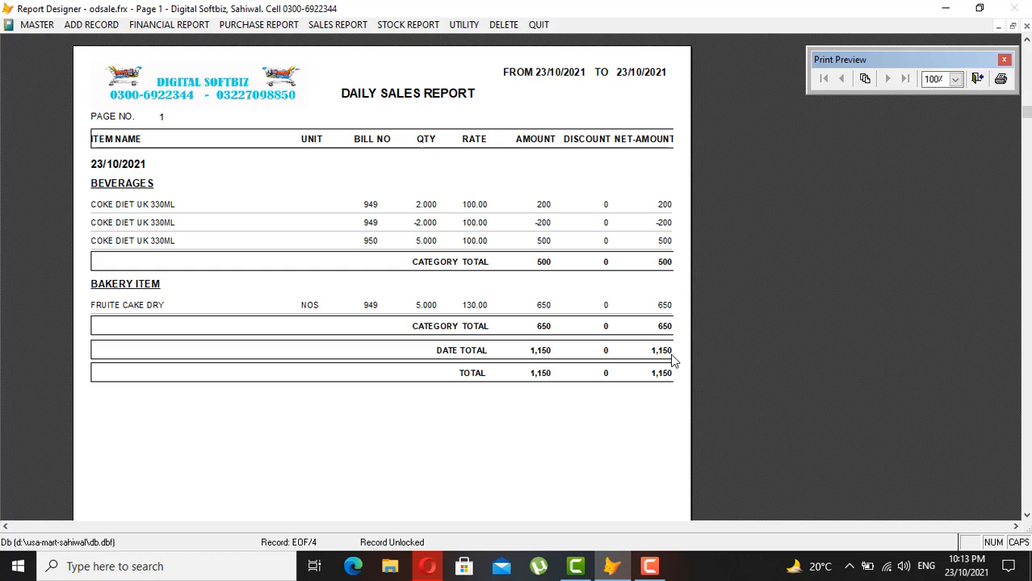
{"action": "key", "text": "Escape"}
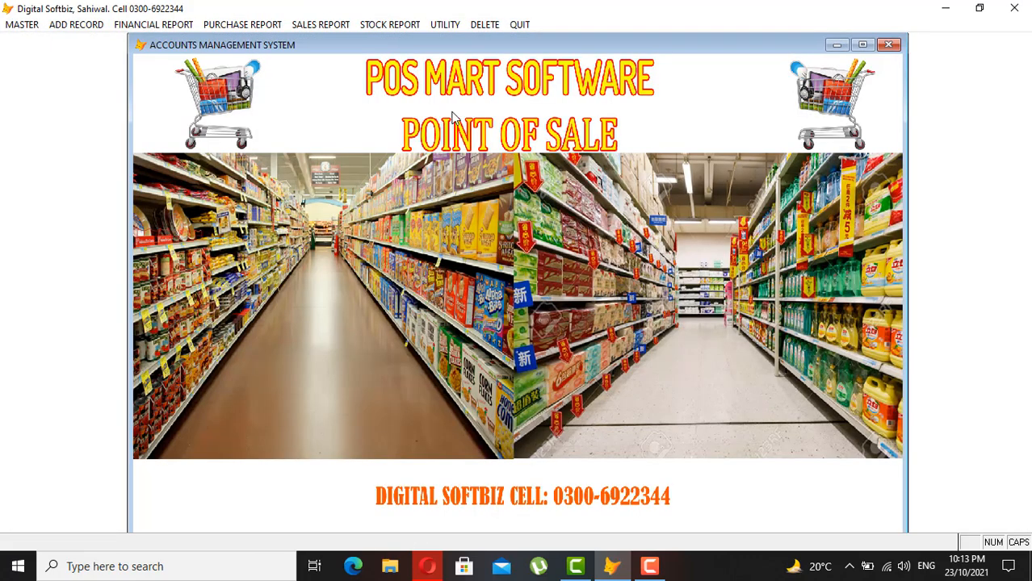
- Preview the Sales Summary Like Bin report for 23/10/2021 (total 1,150), then close it
{"action": "left_click", "coordinate": [317, 24]}
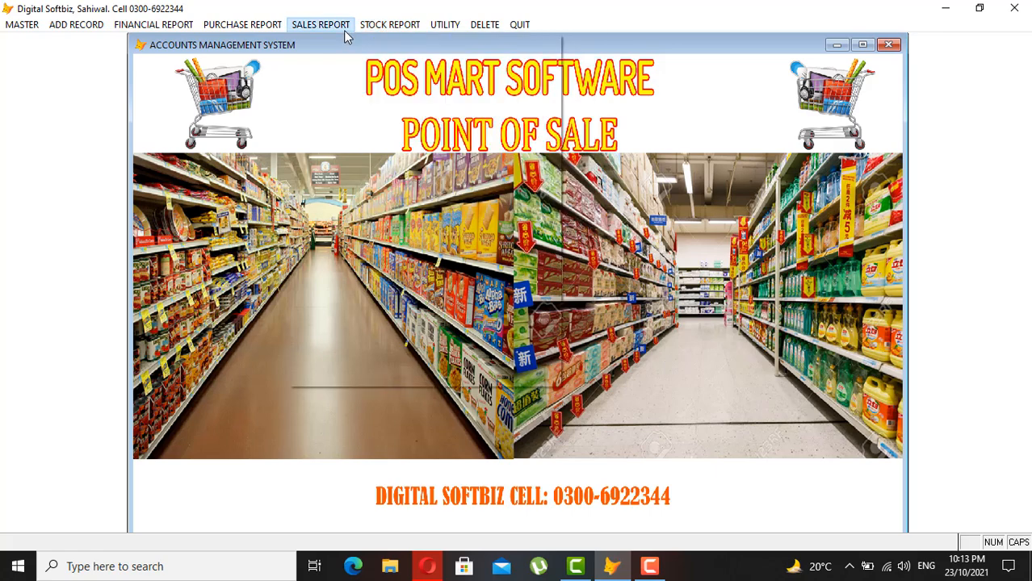
{"action": "left_click", "coordinate": [369, 70]}
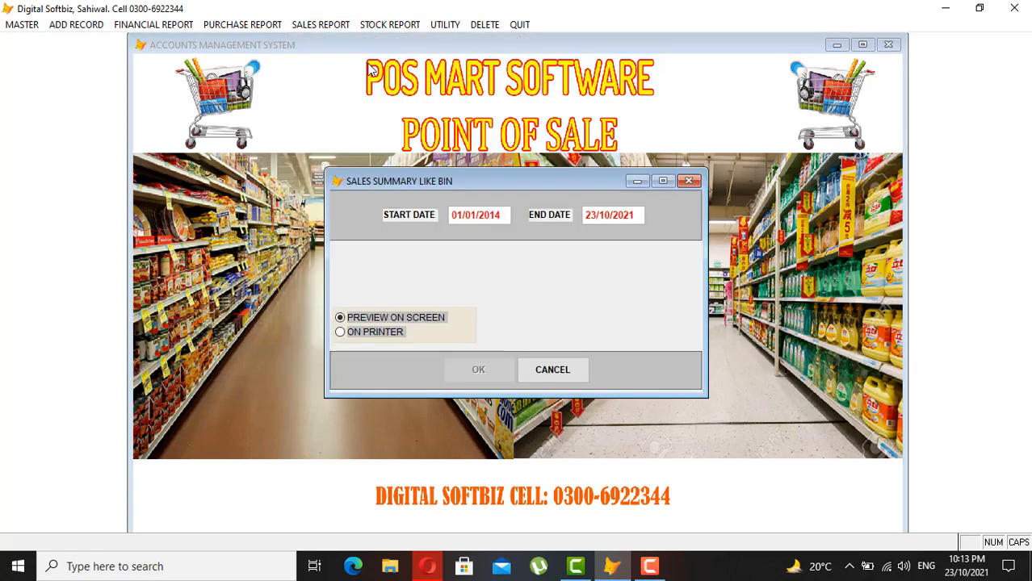
{"action": "type", "text": "23/10/202"}
{"action": "key", "text": "Return"}
{"action": "key", "text": "Return"}
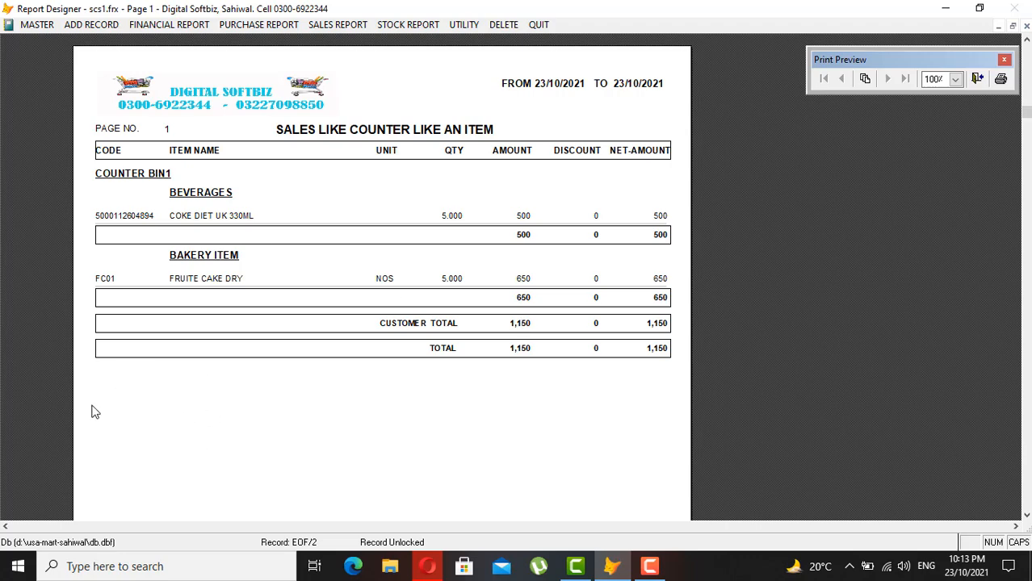
{"action": "key", "text": "Escape"}
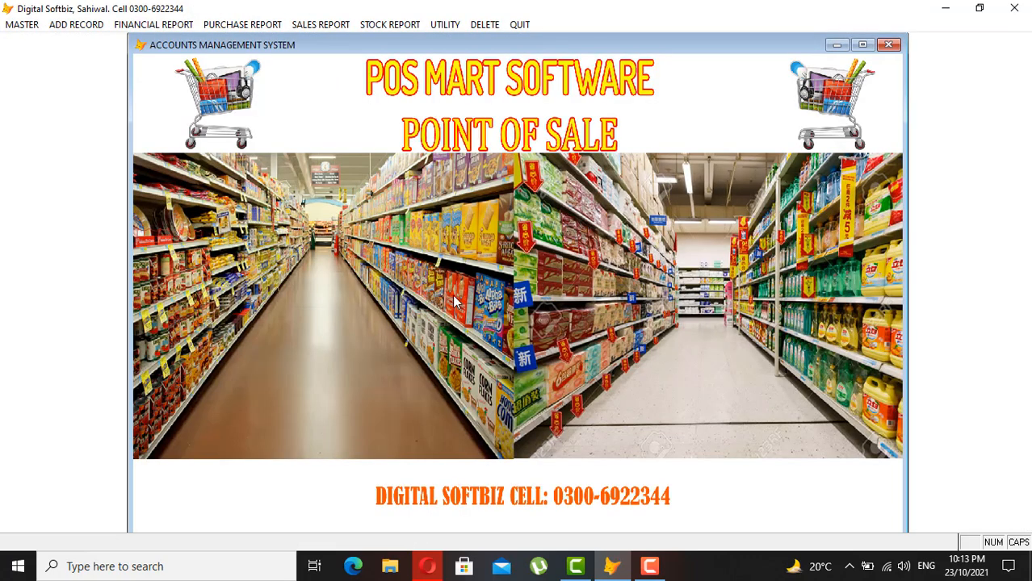
{"action": "left_click", "coordinate": [373, 24]}
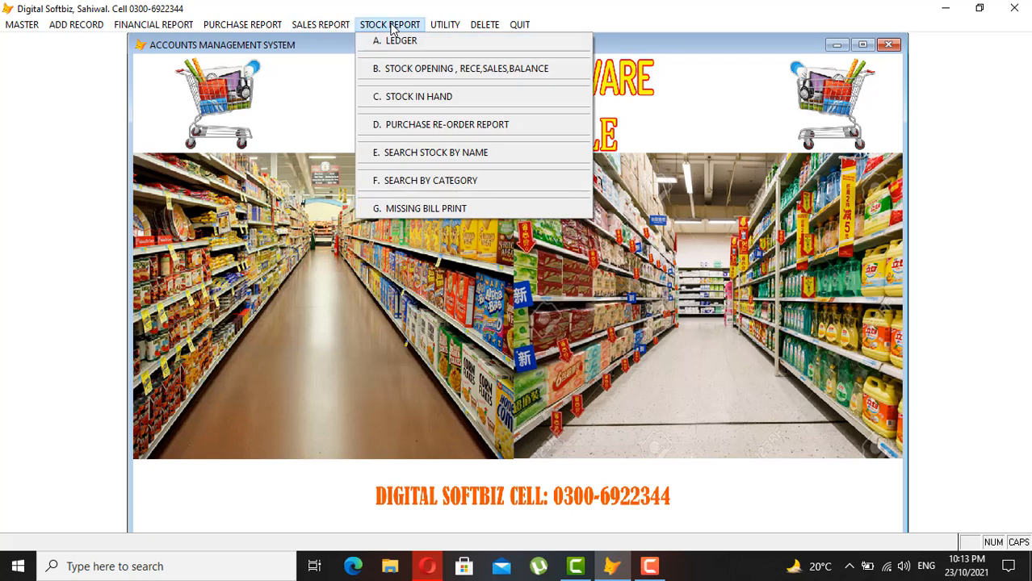
{"action": "left_click", "coordinate": [443, 98]}
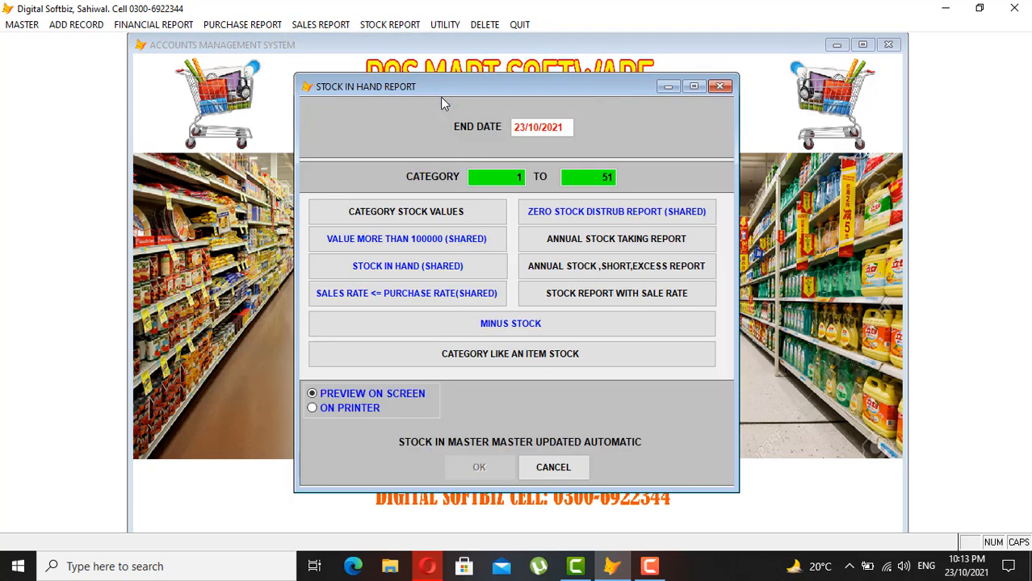
{"action": "key", "text": "Return"}
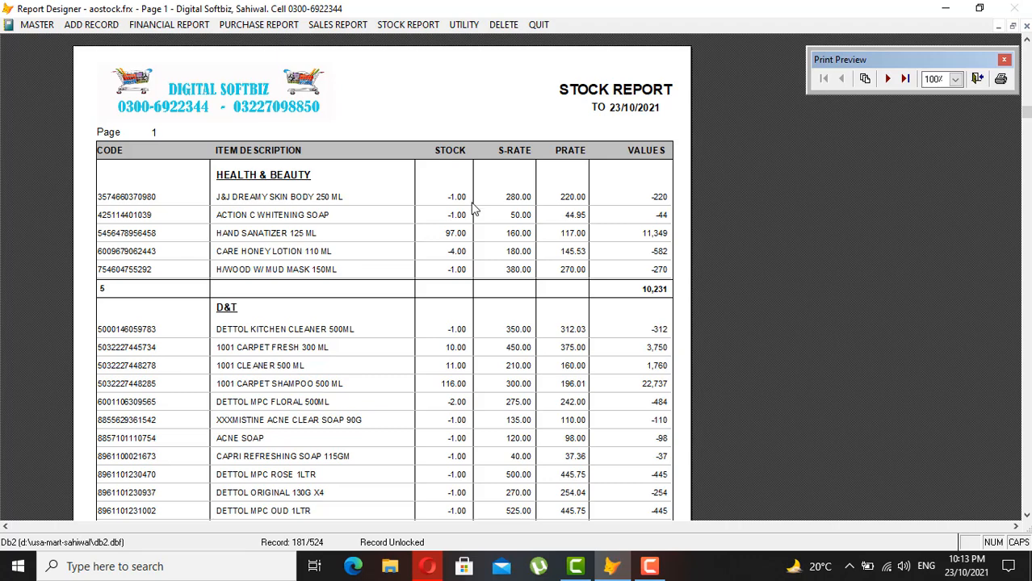
{"action": "scroll", "coordinate": [606, 293], "scroll_direction": "down", "scroll_amount": 3}
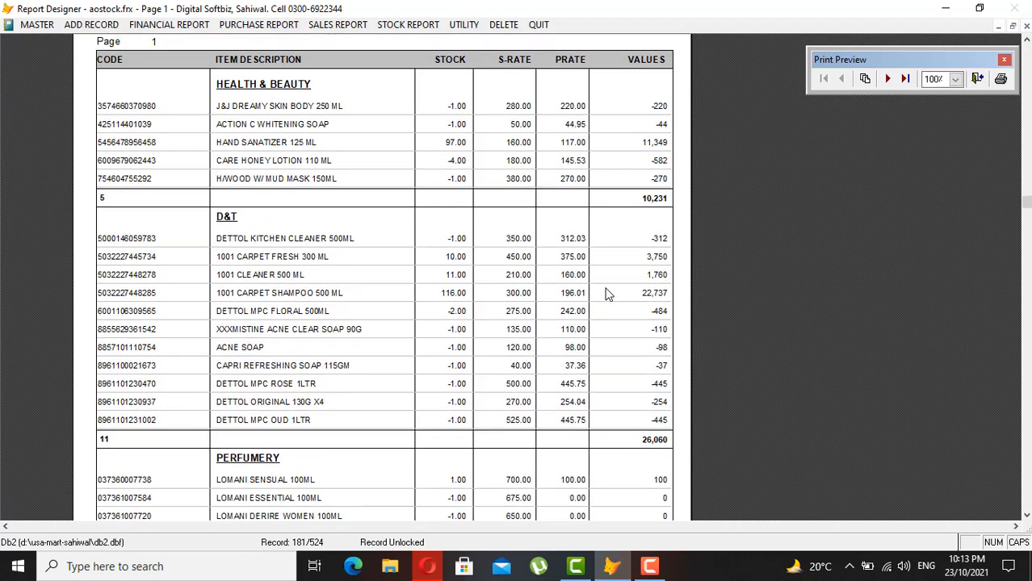
{"action": "left_click", "coordinate": [888, 79]}
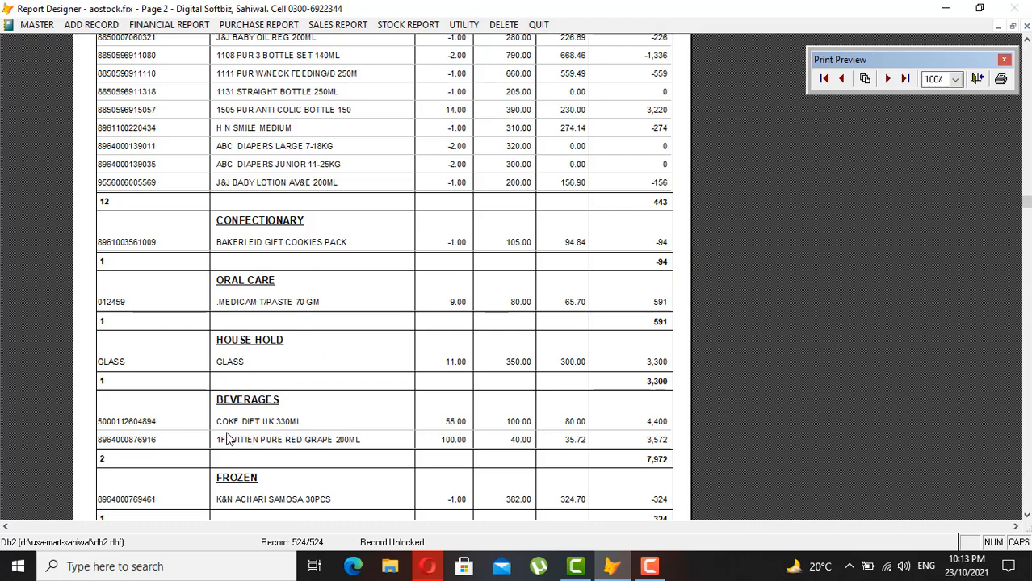
{"action": "left_click", "coordinate": [461, 433]}
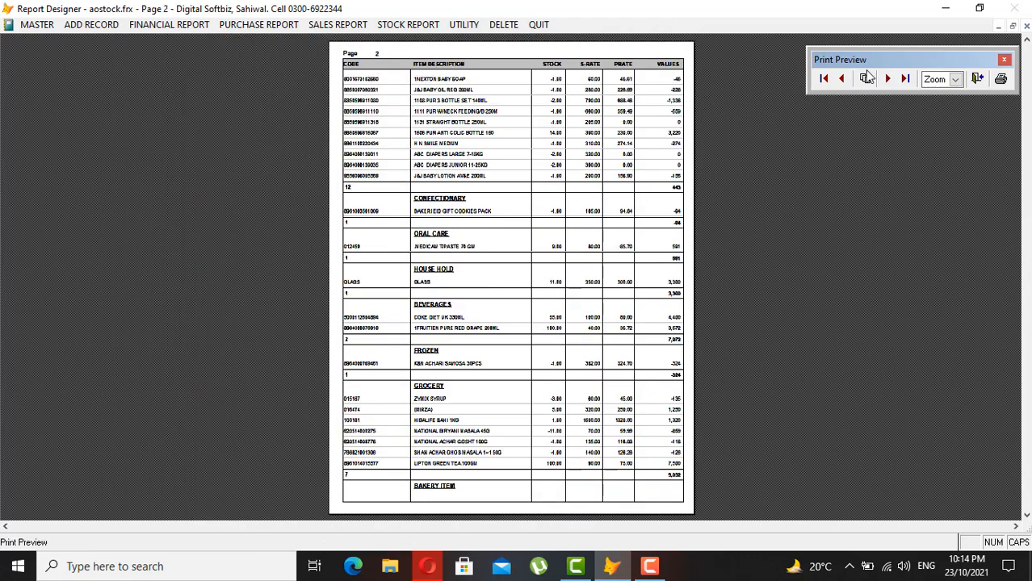
{"action": "left_click", "coordinate": [888, 80]}
{"action": "left_click", "coordinate": [493, 132]}
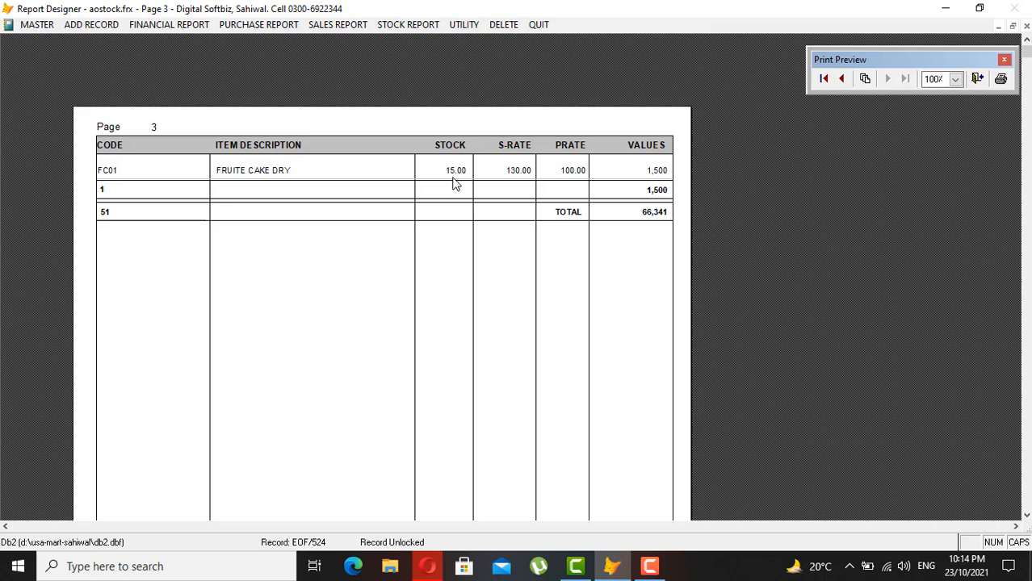
{"action": "key", "text": "Escape"}
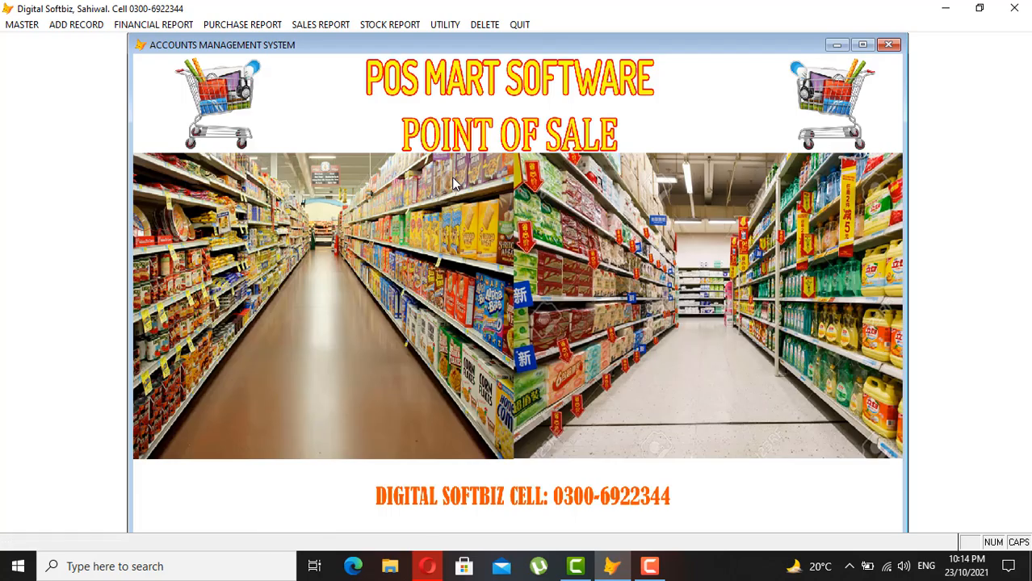
{"action": "left_click", "coordinate": [343, 28]}
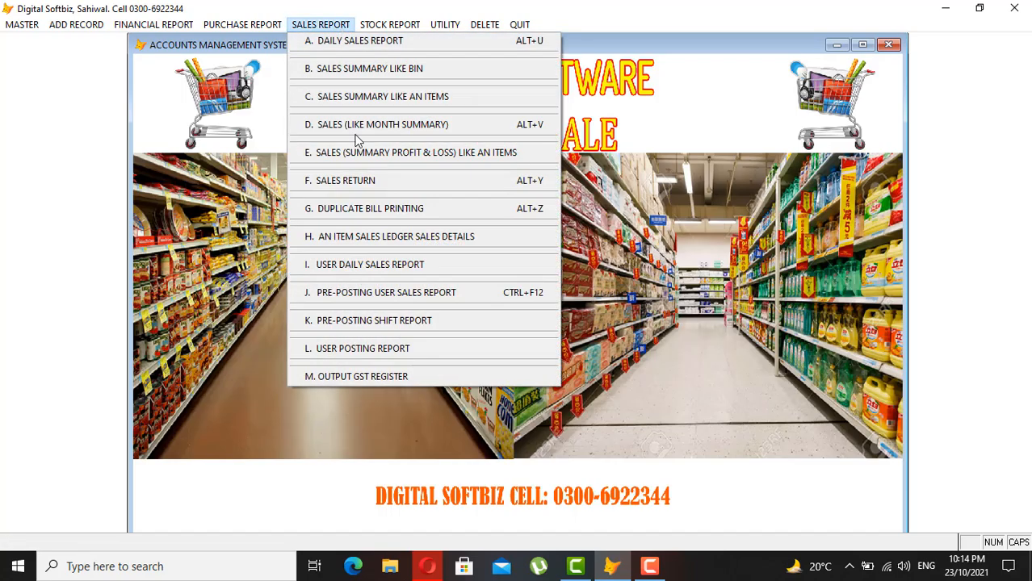
{"action": "left_click", "coordinate": [440, 162]}
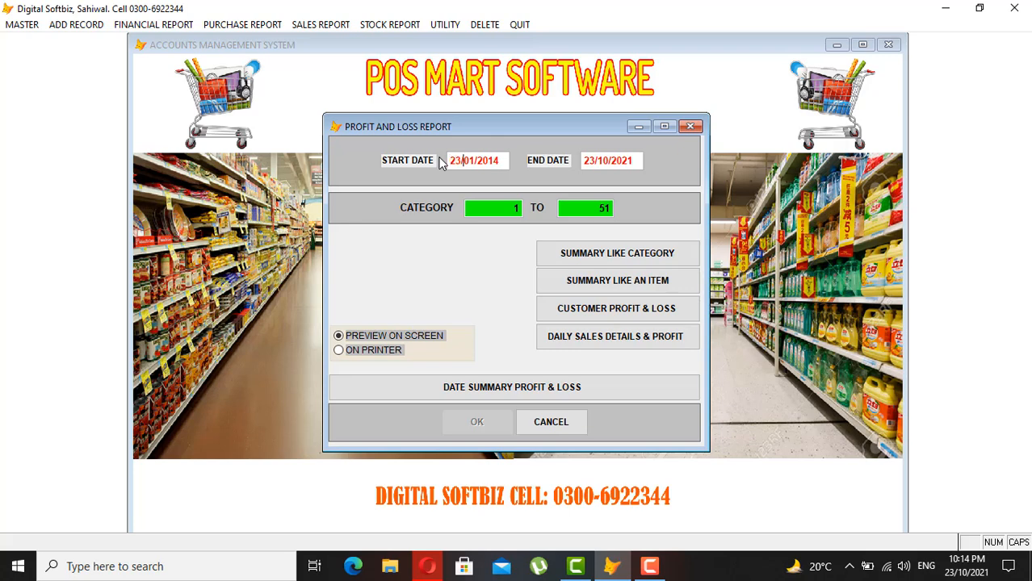
{"action": "type", "text": "2021"}
{"action": "key", "text": "Return"}
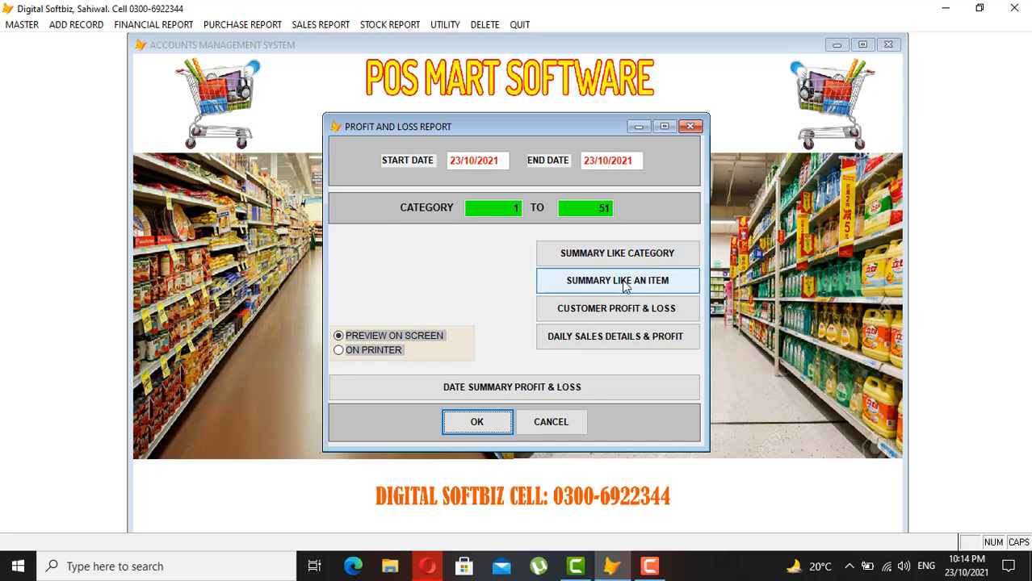
{"action": "left_click", "coordinate": [478, 423]}
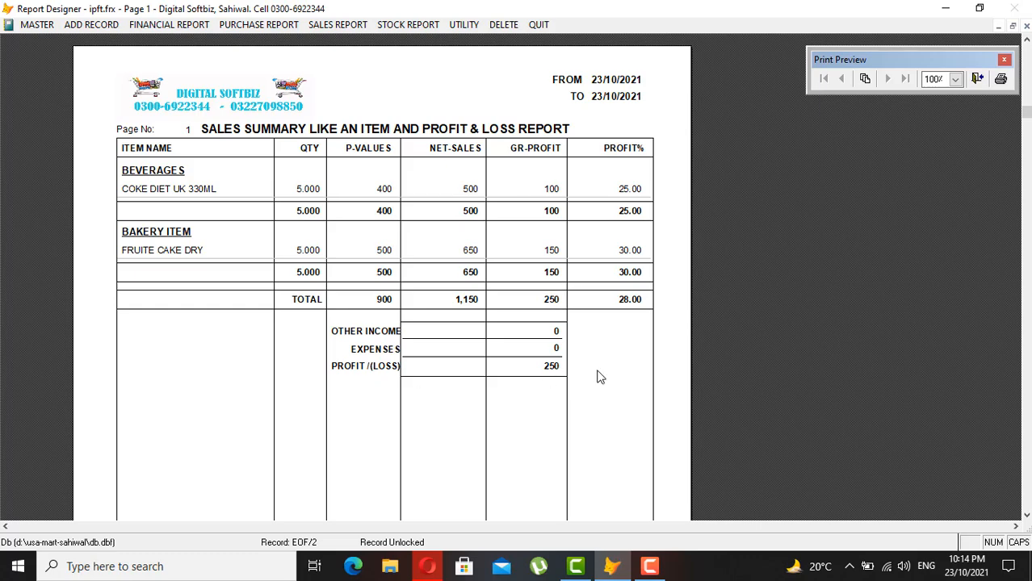
{"action": "key", "text": "Escape"}
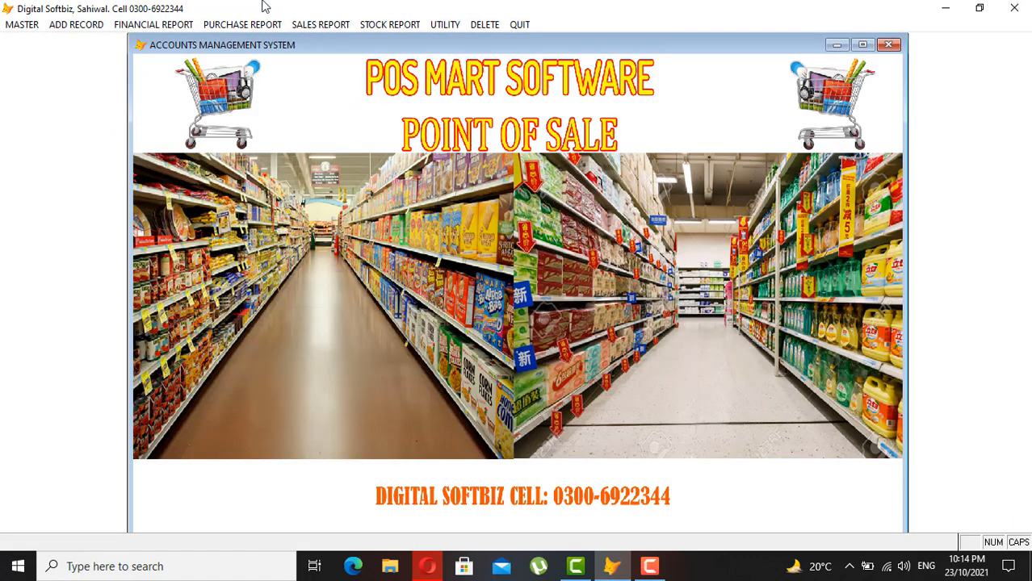
{"action": "left_click", "coordinate": [138, 25]}
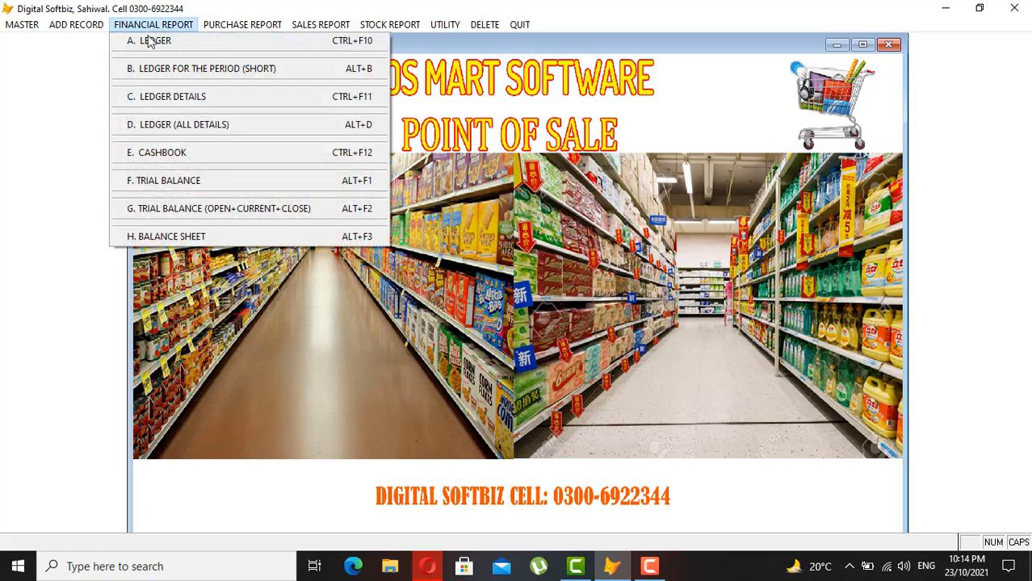
{"action": "left_click", "coordinate": [150, 41]}
{"action": "key", "text": "Return"}
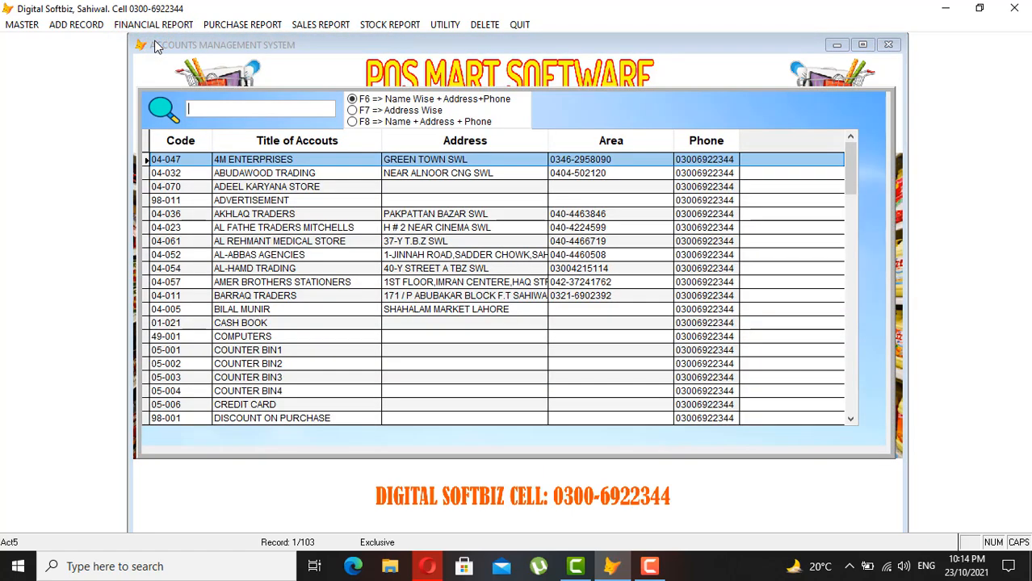
{"action": "type", "text": "COU"}
{"action": "key", "text": "Return"}
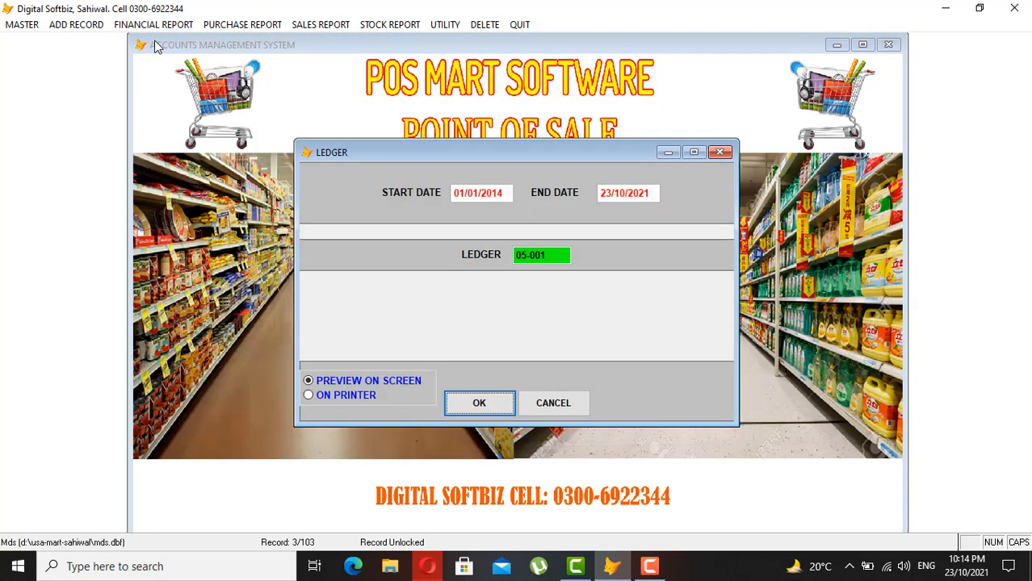
{"action": "key", "text": "Return"}
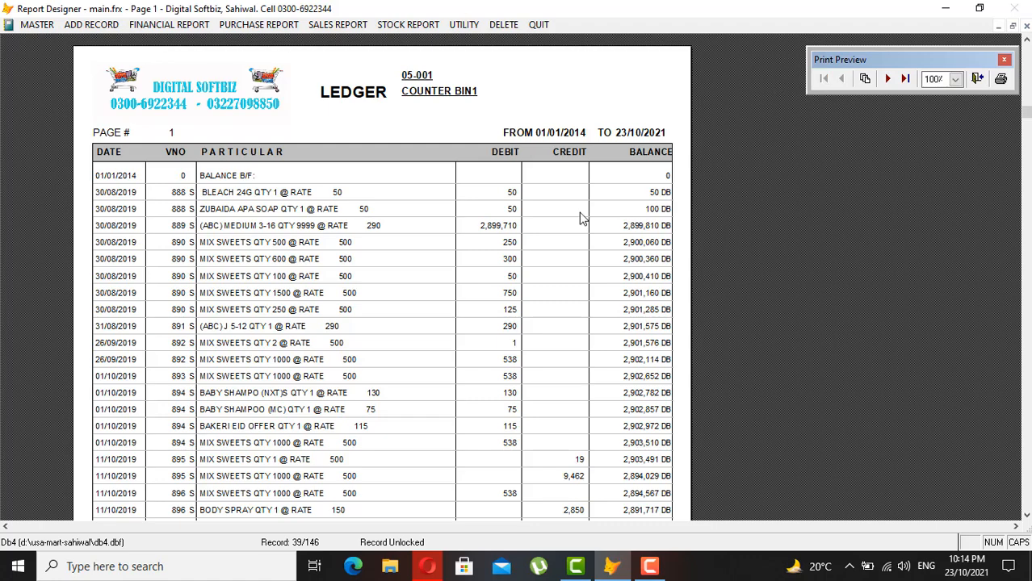
{"action": "scroll", "coordinate": [580, 218], "scroll_direction": "down", "scroll_amount": 3}
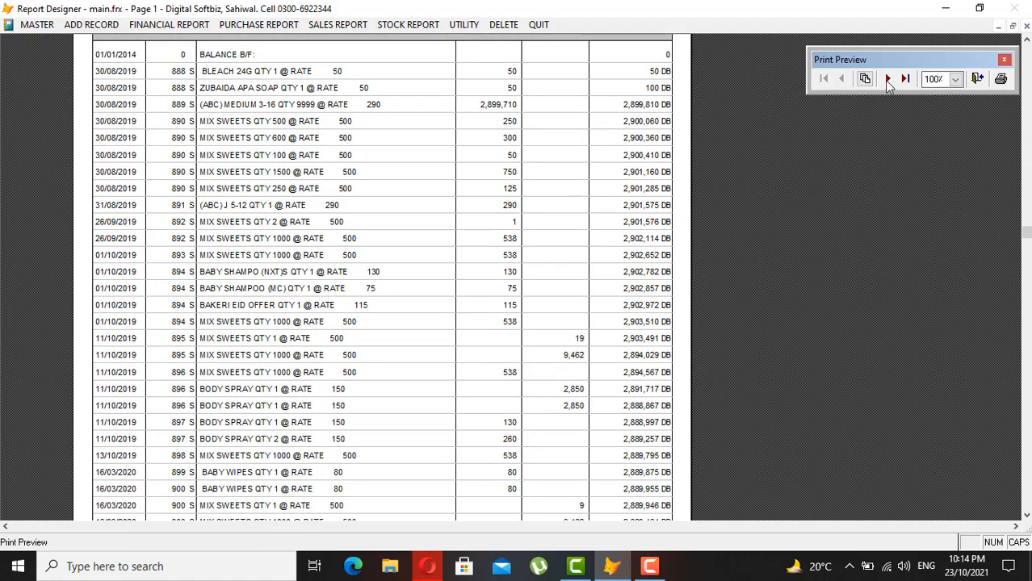
{"action": "left_click", "coordinate": [889, 80]}
{"action": "left_click", "coordinate": [906, 78]}
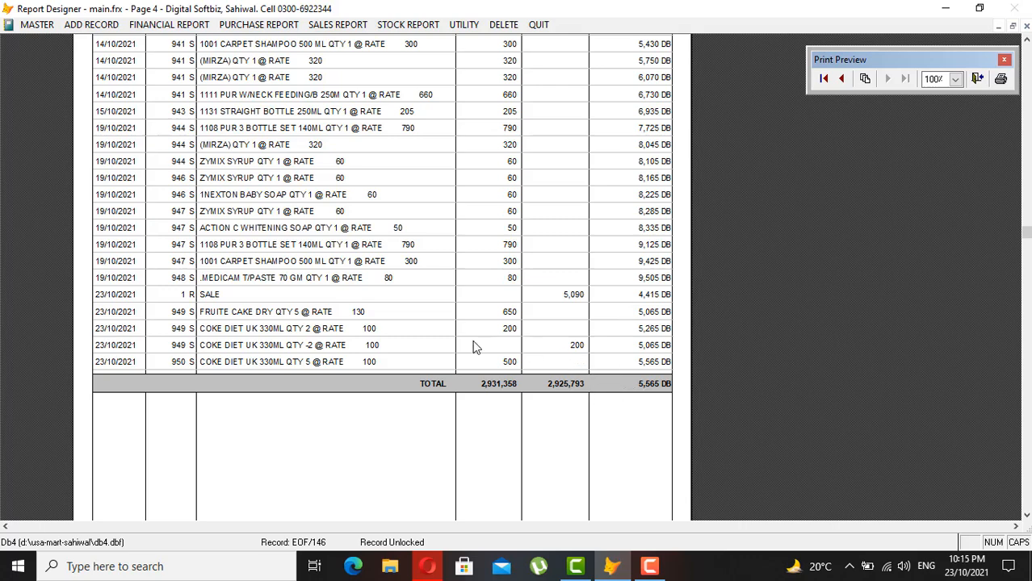
{"action": "scroll", "coordinate": [474, 347], "scroll_direction": "up", "scroll_amount": 2}
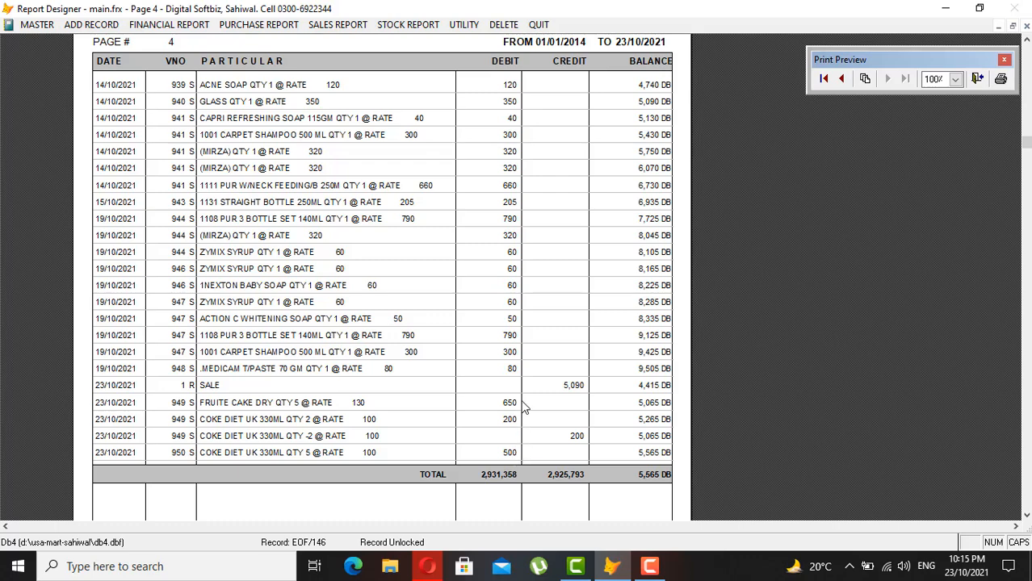
{"action": "key", "text": "Escape"}
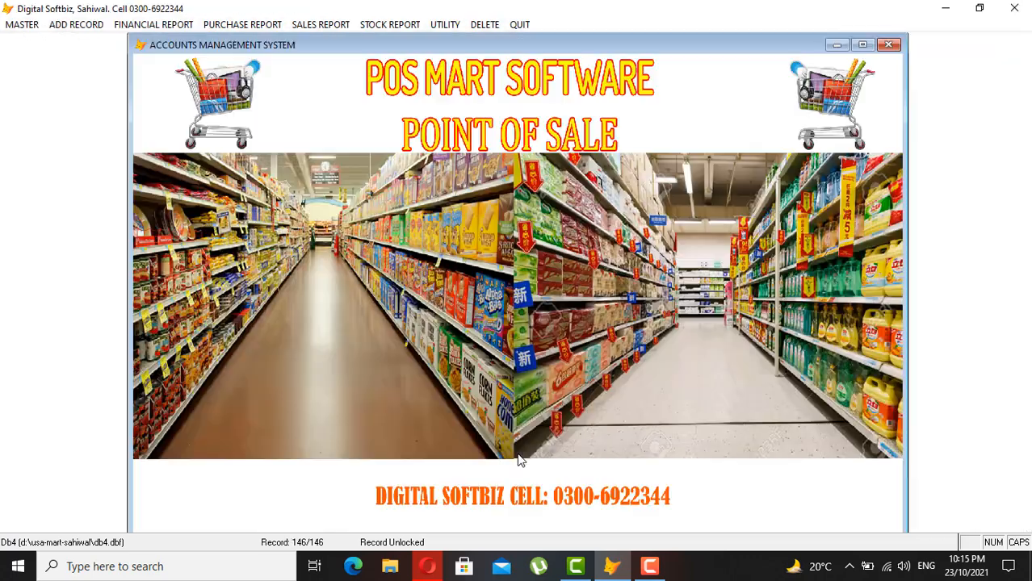
{"action": "left_click", "coordinate": [92, 24]}
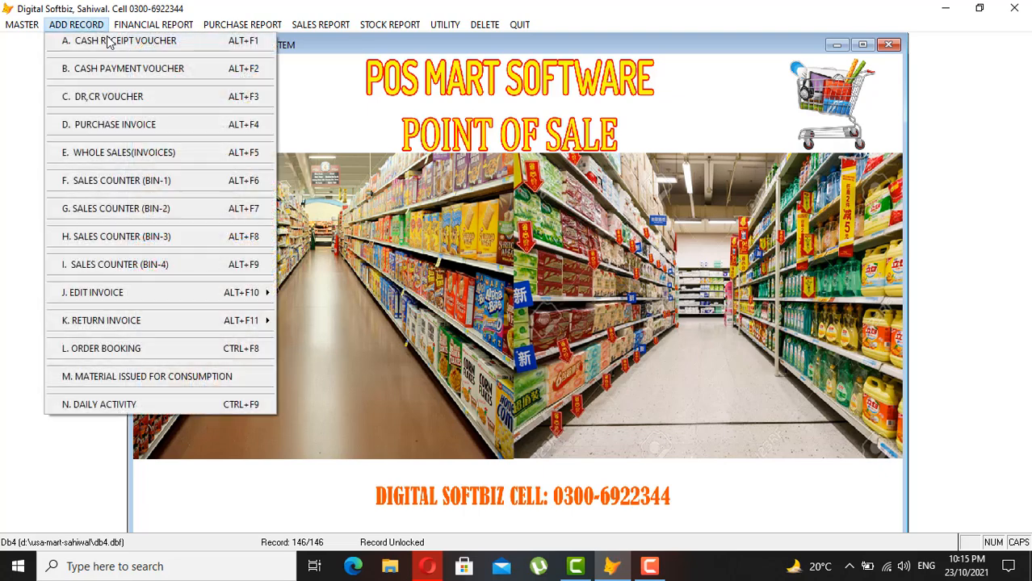
{"action": "left_click", "coordinate": [112, 45]}
{"action": "key", "text": "Return"}
{"action": "key", "text": "Return"}
{"action": "key", "text": "Return"}
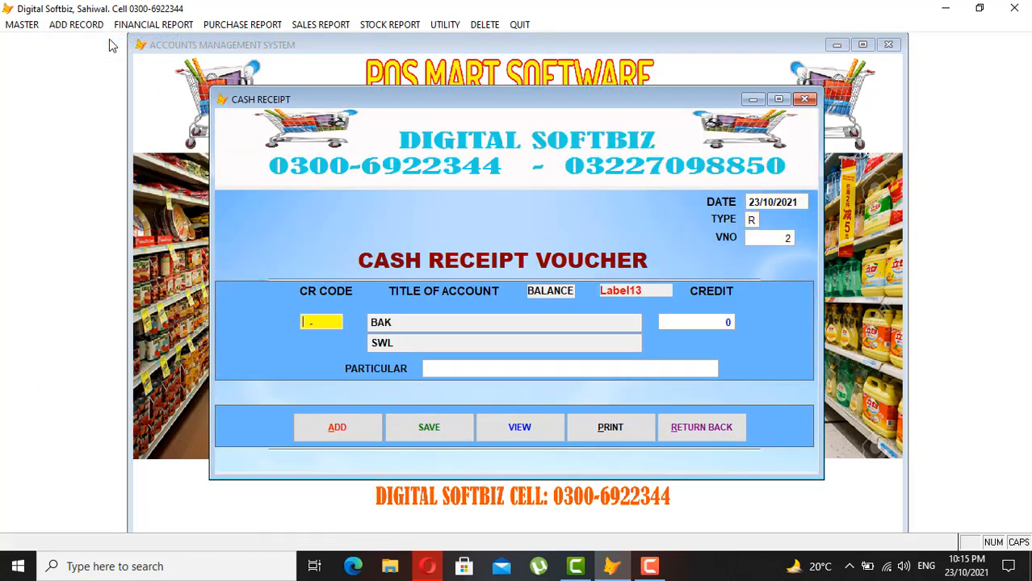
{"action": "type", "text": "COU"}
{"action": "key", "text": "Return"}
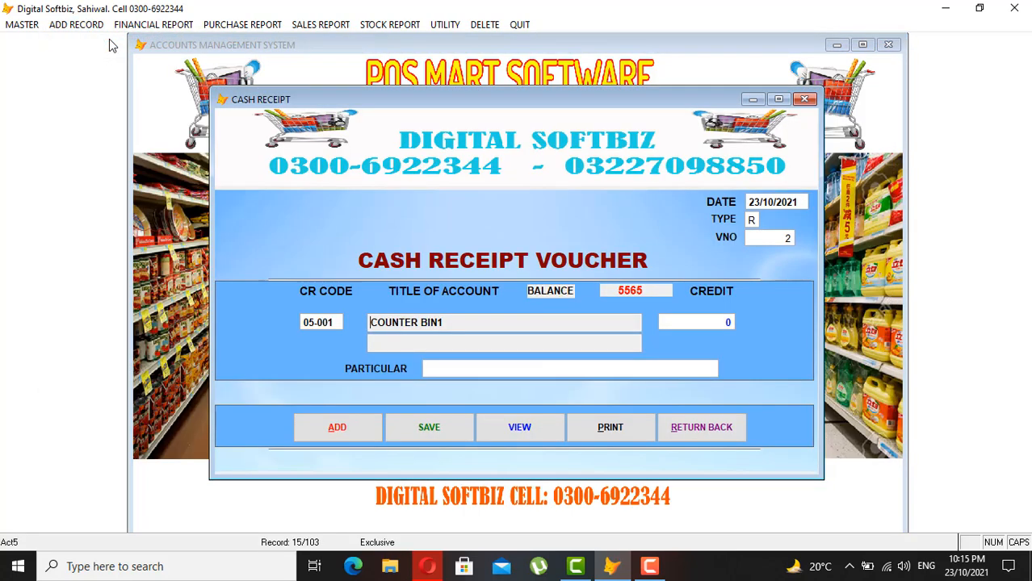
{"action": "key", "text": "Return"}
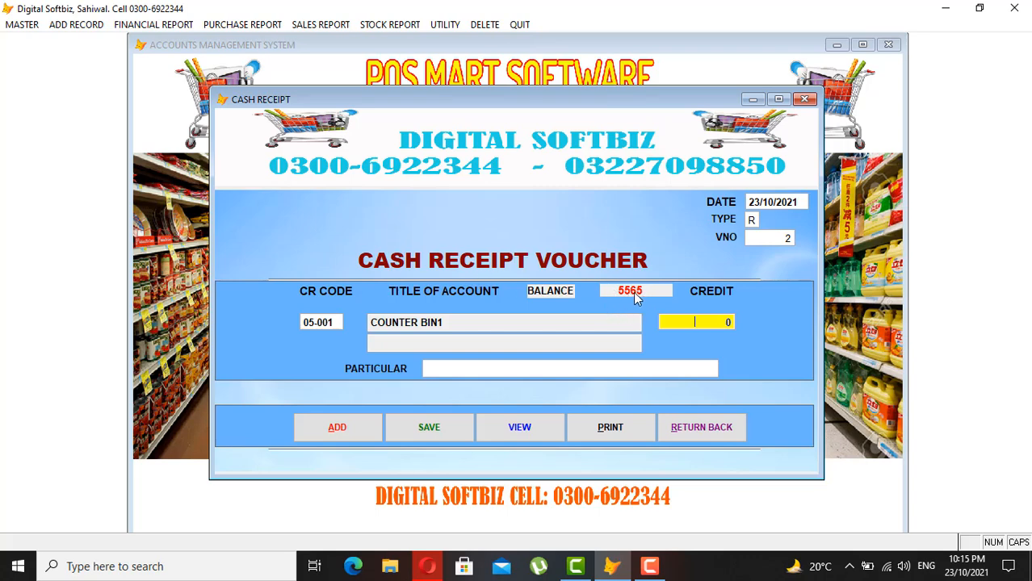
{"action": "left_click", "coordinate": [721, 429]}
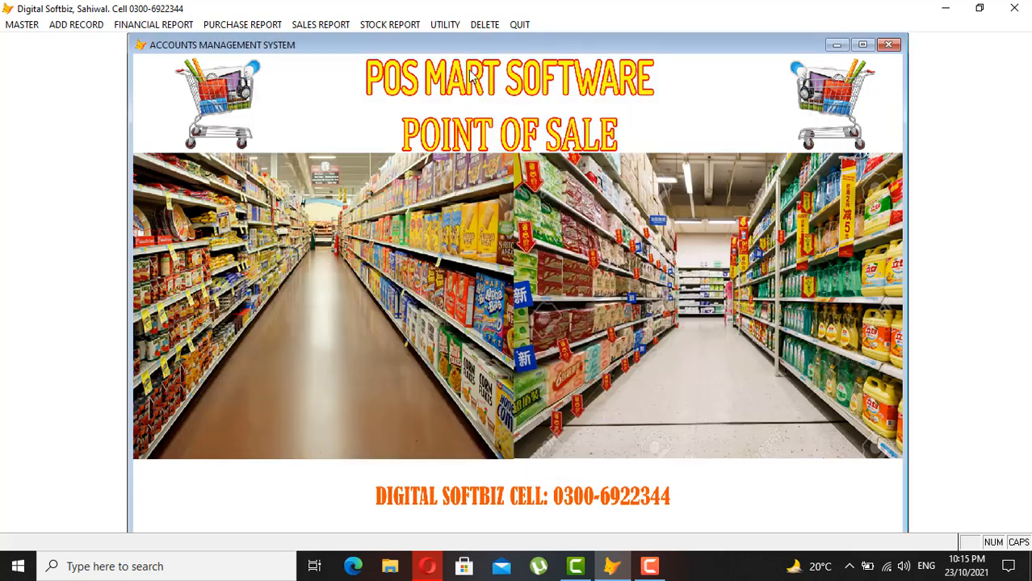
- Preview the counter-wise item sales summary for 23/10/2021 again, then close it
{"action": "left_click", "coordinate": [344, 24]}
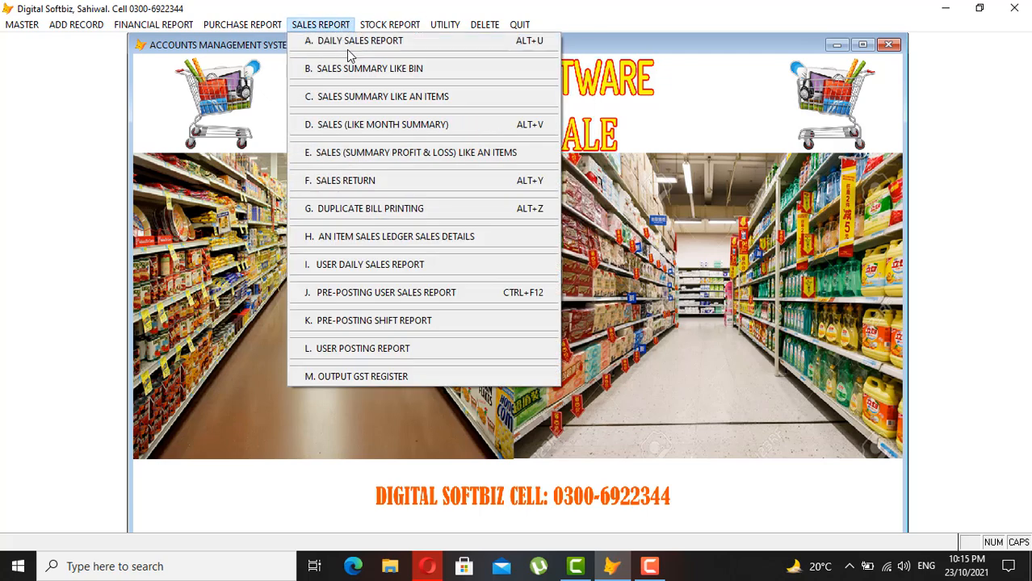
{"action": "left_click", "coordinate": [364, 70]}
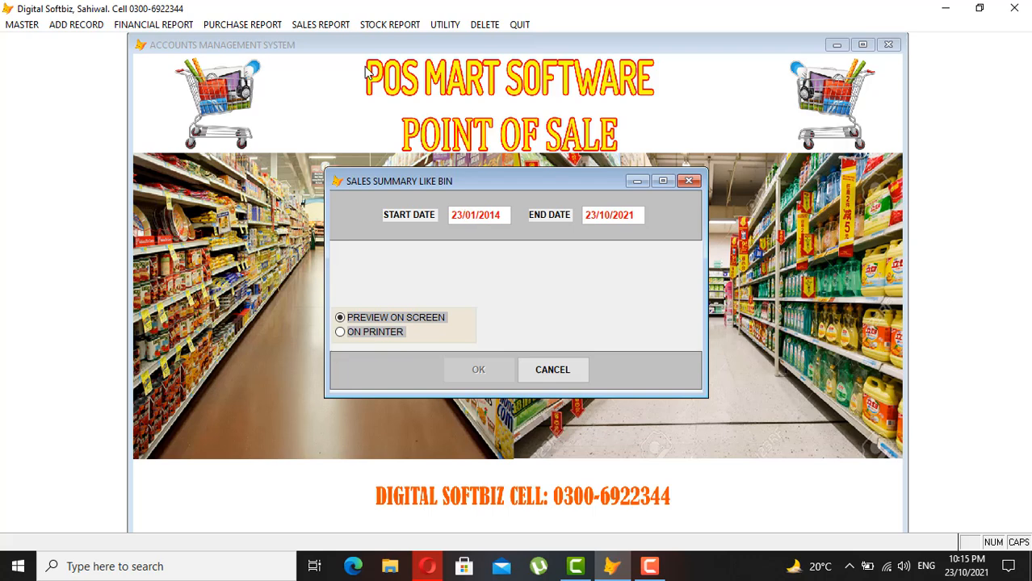
{"action": "key", "text": "Return"}
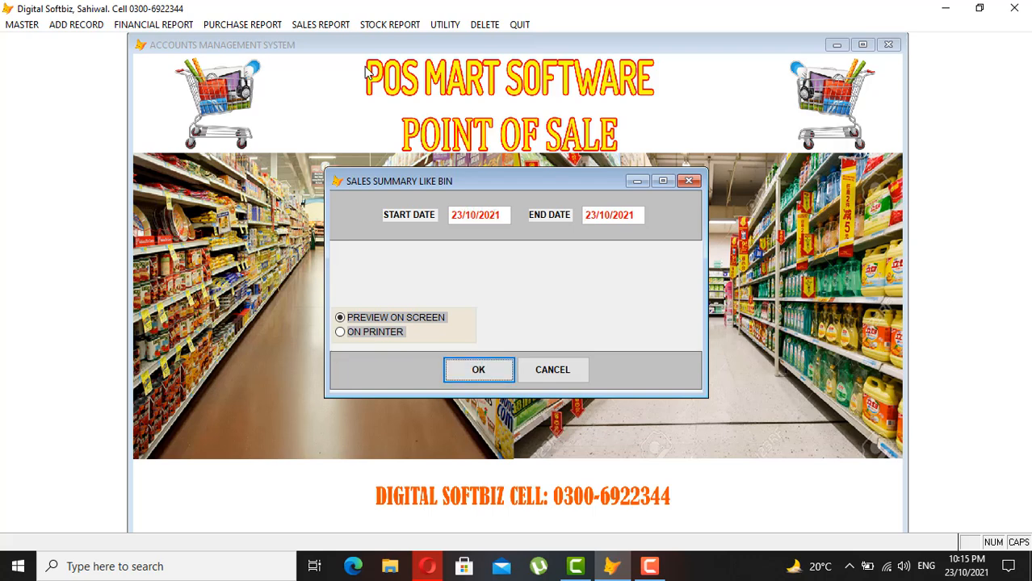
{"action": "key", "text": "Return"}
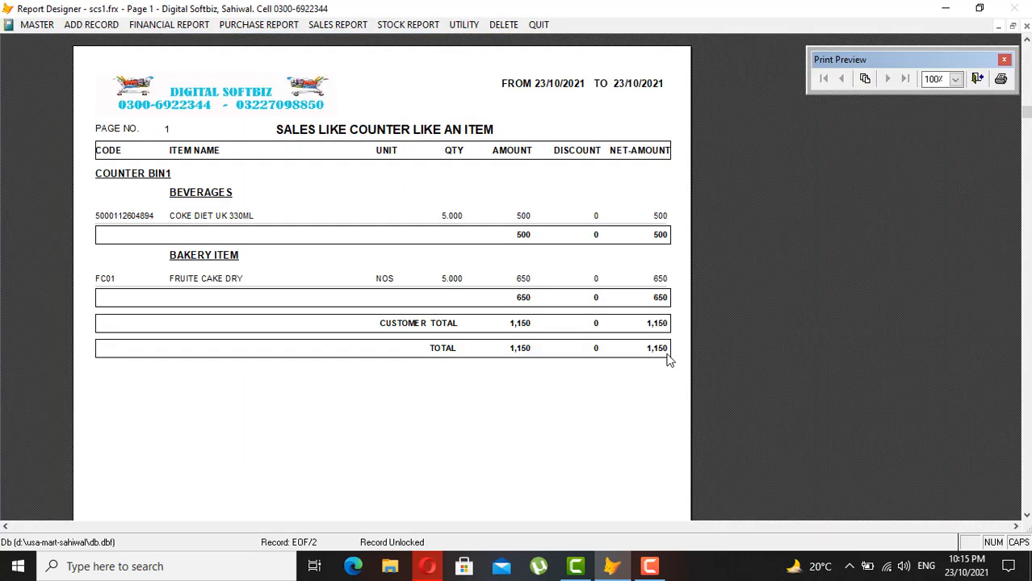
{"action": "key", "text": "Escape"}
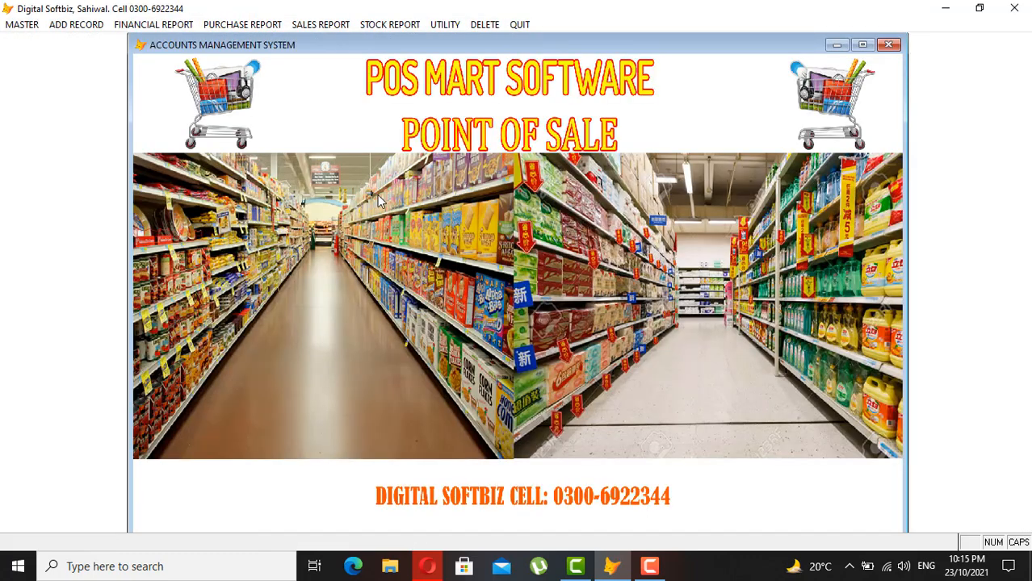
{"action": "left_click", "coordinate": [162, 24]}
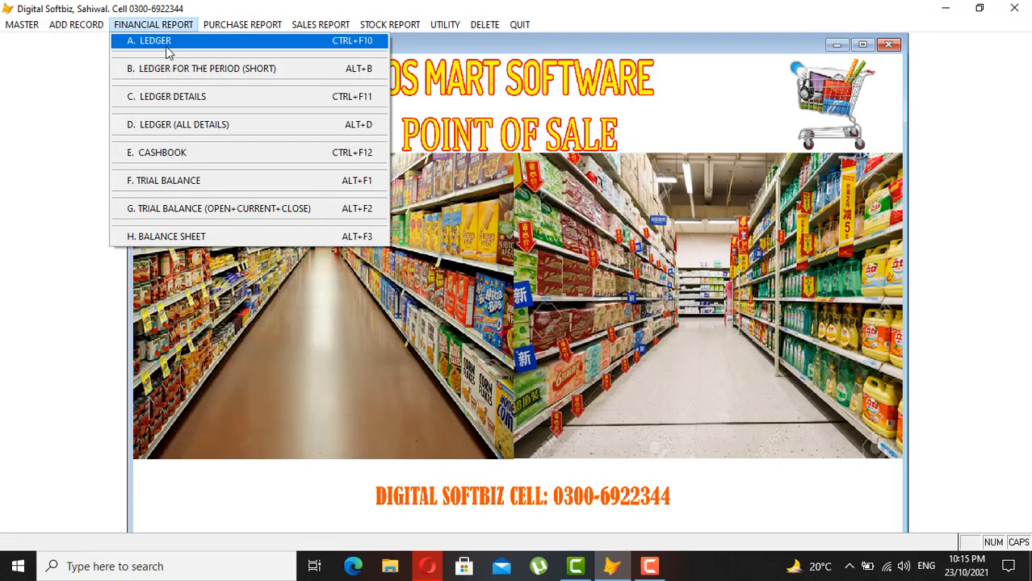
{"action": "left_click", "coordinate": [165, 42]}
{"action": "key", "text": "Return"}
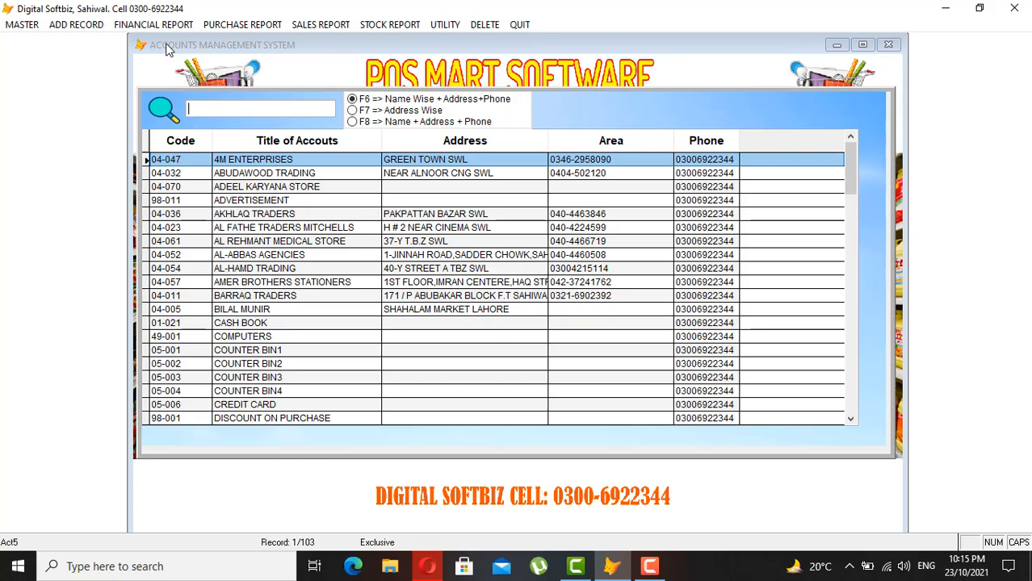
{"action": "type", "text": "COU"}
{"action": "key", "text": "Down"}
{"action": "key", "text": "Down"}
{"action": "key", "text": "Return"}
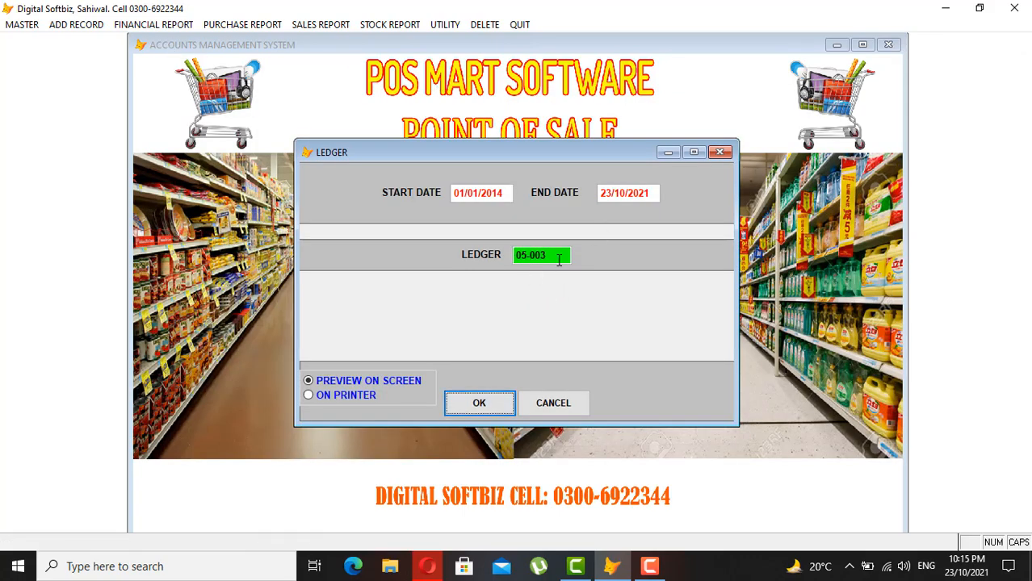
{"action": "left_click", "coordinate": [559, 403]}
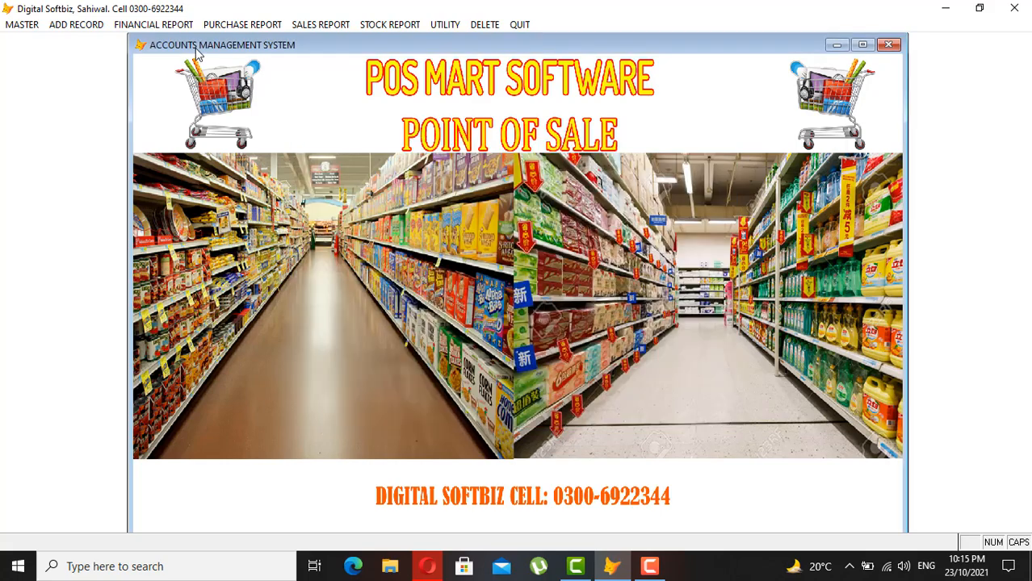
{"action": "left_click", "coordinate": [70, 25]}
- On the counter 3 sales screen, add 10 COKE DIET UK 330ML to the bill
{"action": "left_click", "coordinate": [170, 236]}
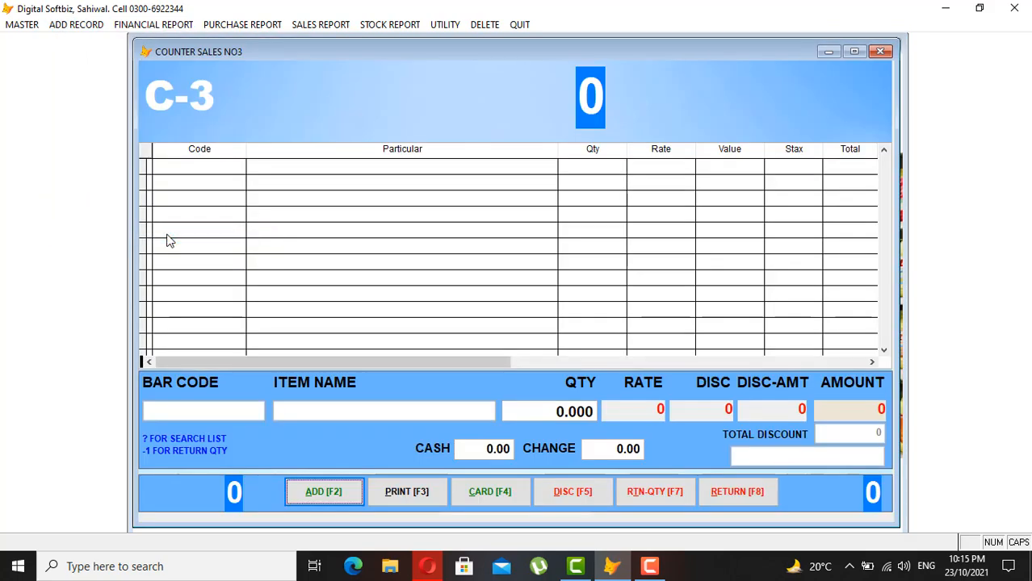
{"action": "type", "text": "?"}
{"action": "key", "text": "Return"}
{"action": "type", "text": "COKE"}
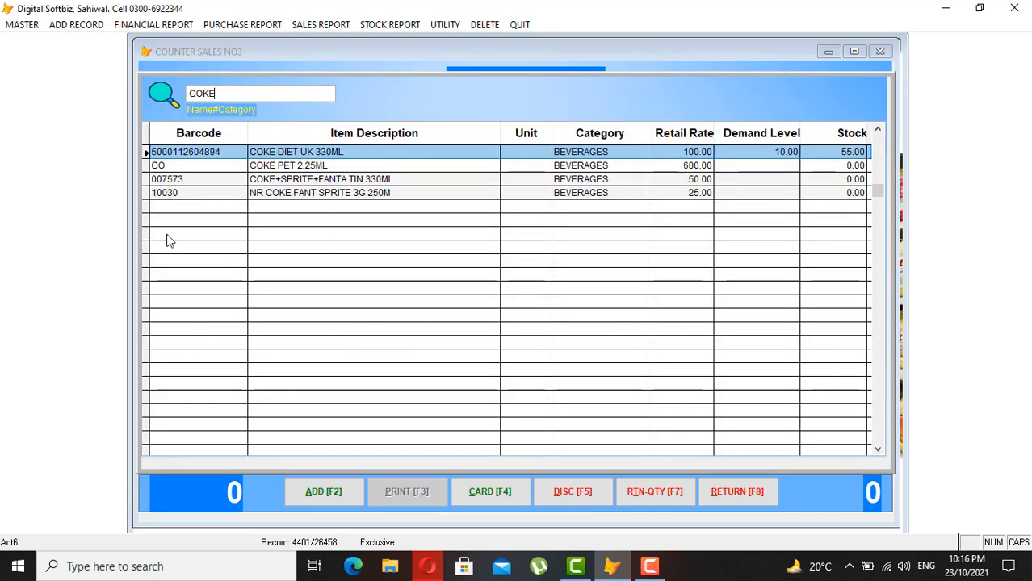
{"action": "key", "text": "Return"}
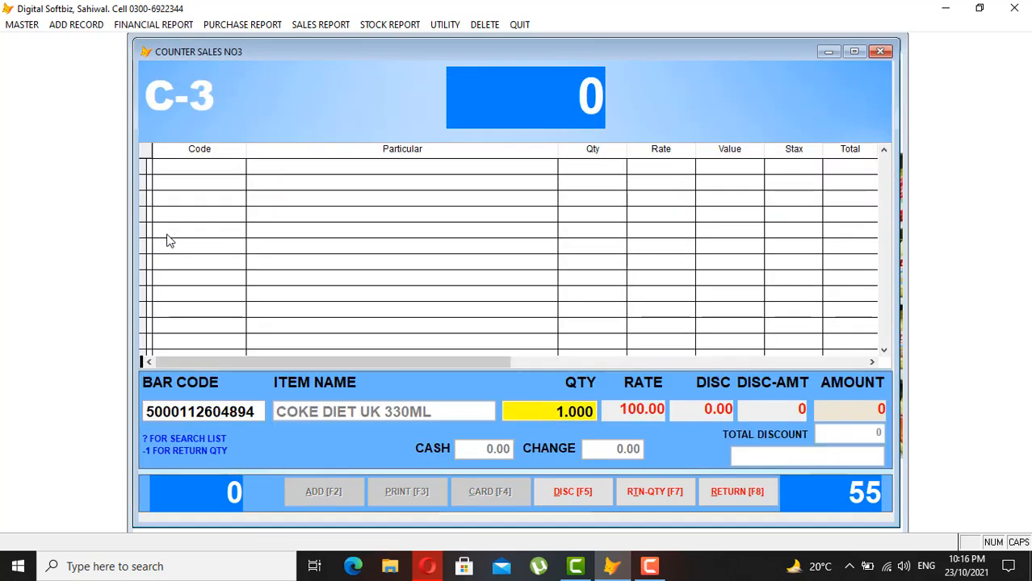
{"action": "type", "text": "10"}
{"action": "key", "text": "Return"}
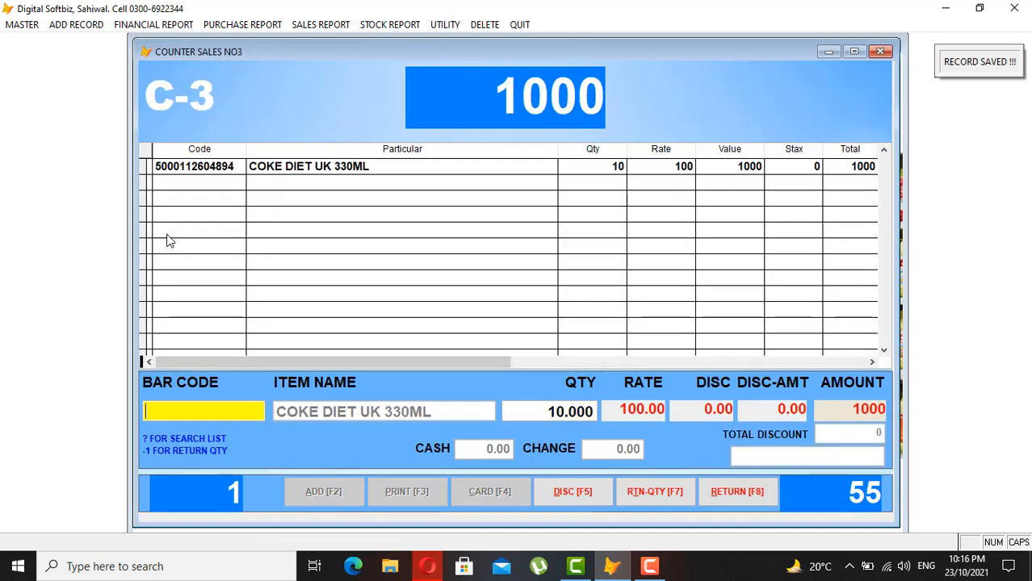
- Add 8 FRUITE CAKE DRY to the bill
{"action": "type", "text": "?"}
{"action": "key", "text": "Return"}
{"action": "type", "text": "FRUI"}
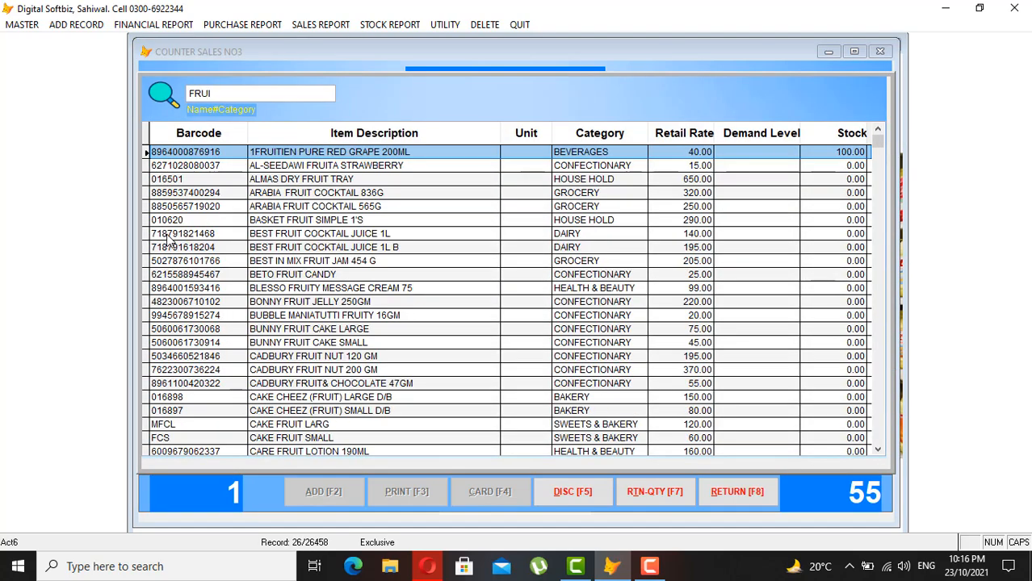
{"action": "key", "text": "BackSpace"}
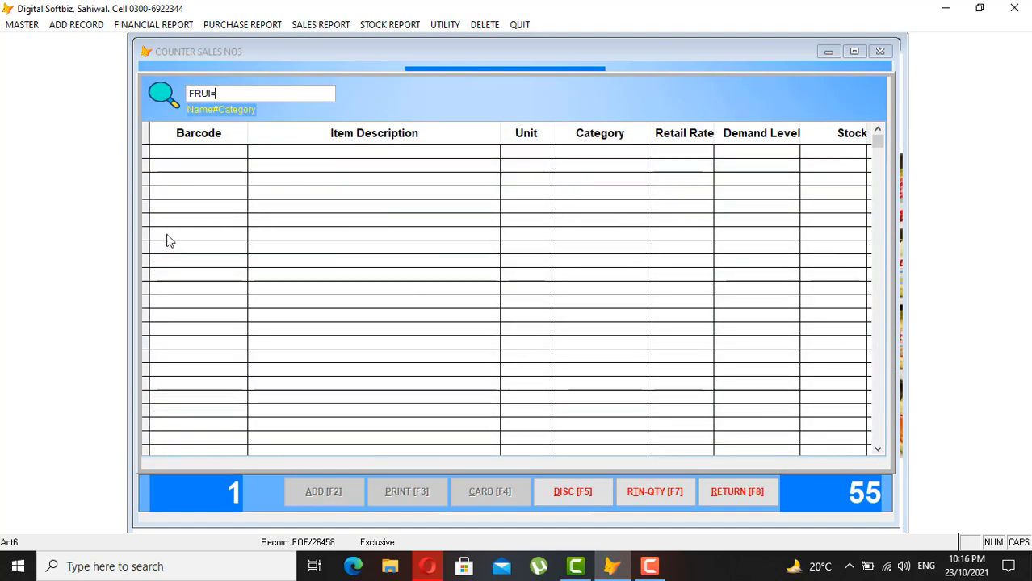
{"action": "type", "text": "ITE"}
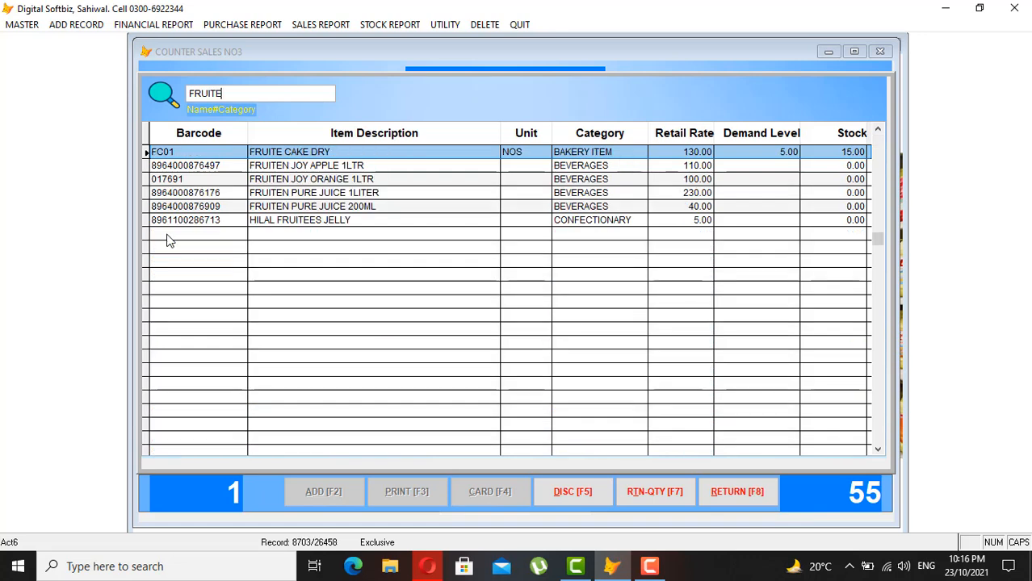
{"action": "key", "text": "Return"}
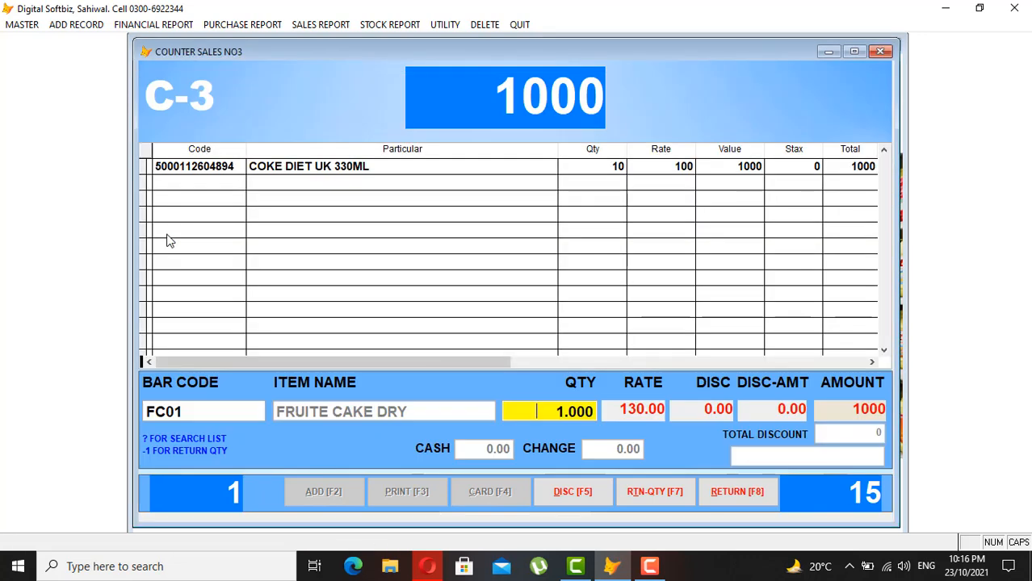
{"action": "type", "text": "8"}
{"action": "key", "text": "Return"}
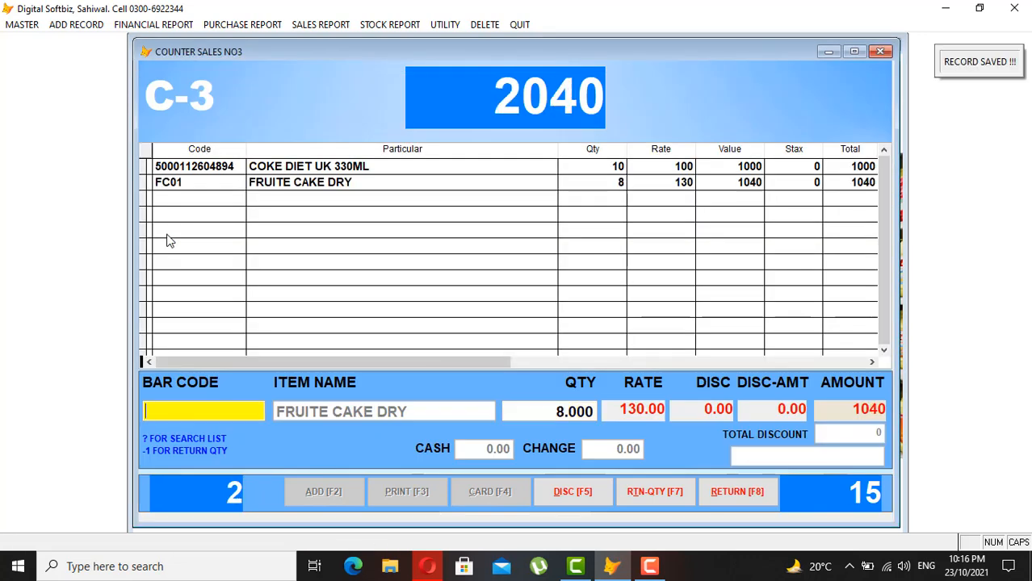
- Take 5000 cash for the 2,040 sale and print bill 951 with 2,960 change
{"action": "key", "text": "Return"}
{"action": "type", "text": "5000"}
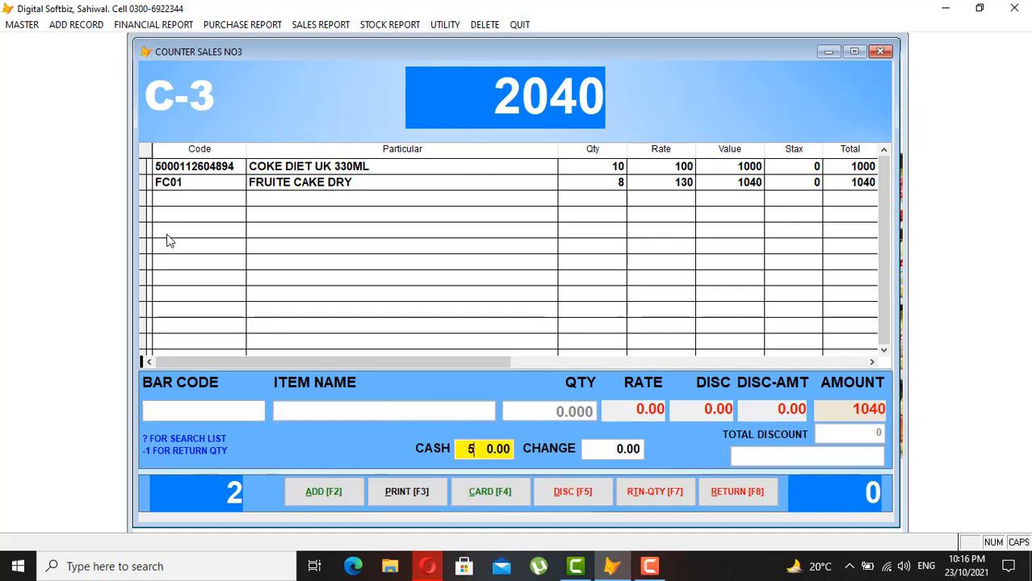
{"action": "key", "text": "Return"}
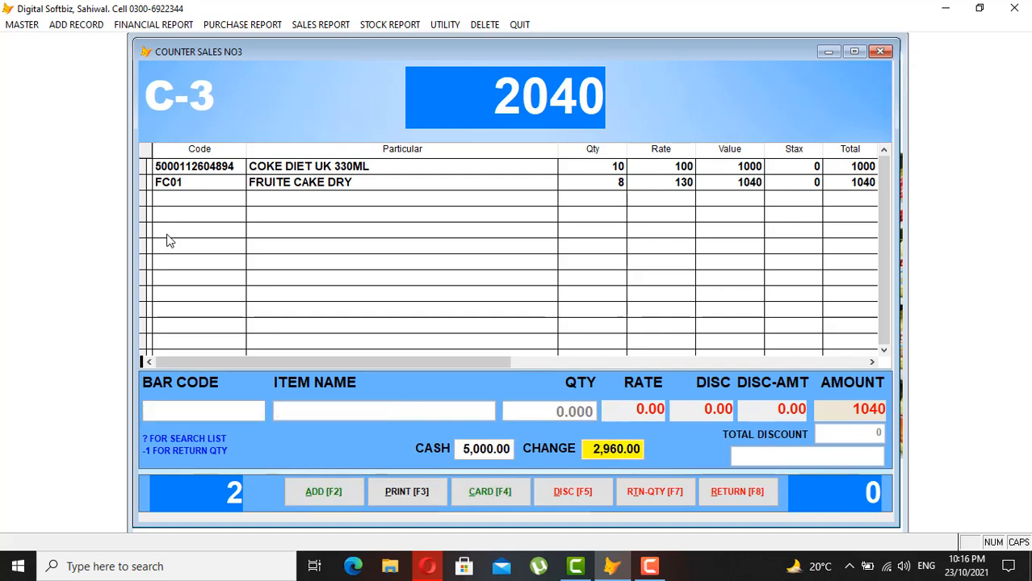
{"action": "key", "text": "Return"}
{"action": "key", "text": "Return"}
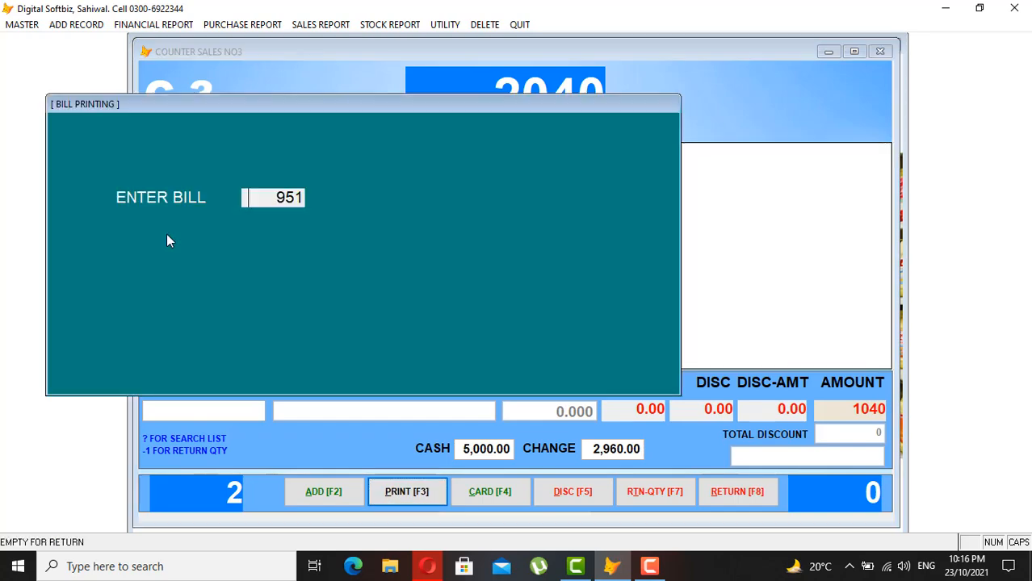
{"action": "key", "text": "Return"}
{"action": "key", "text": "Escape"}
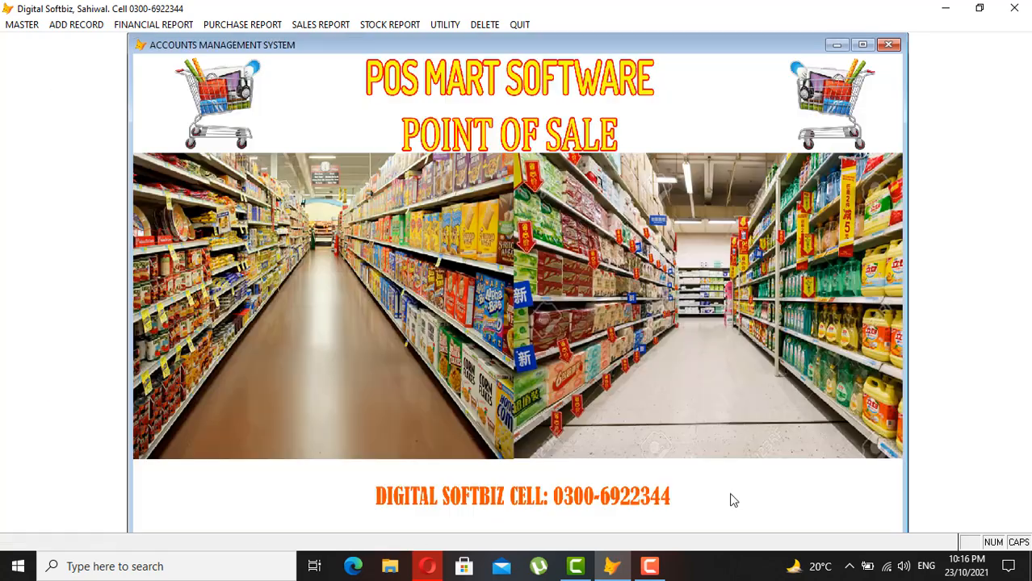
- Transfer the counter sales into the main program and confirm the update
{"action": "left_click", "coordinate": [445, 25]}
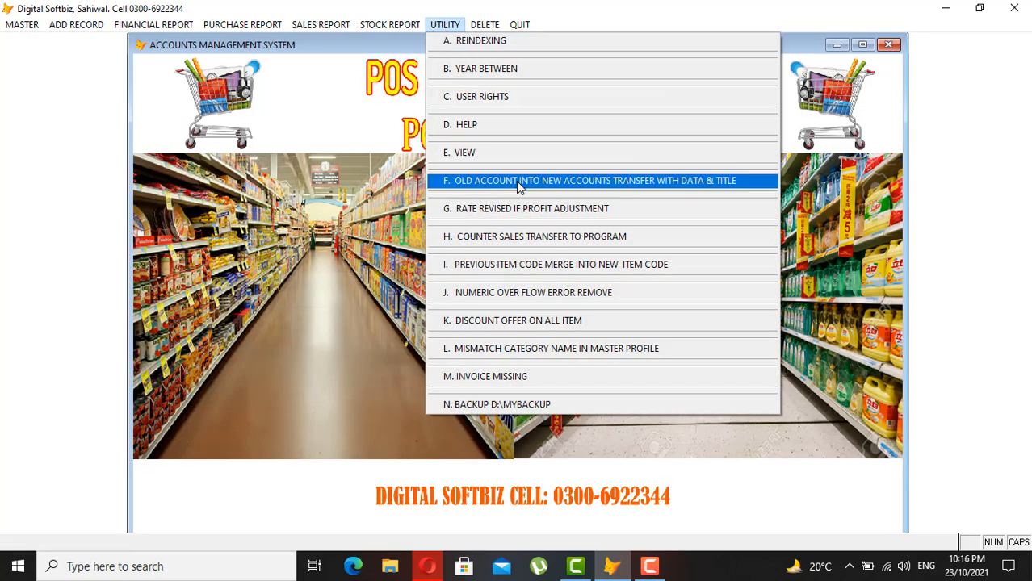
{"action": "left_click", "coordinate": [537, 242]}
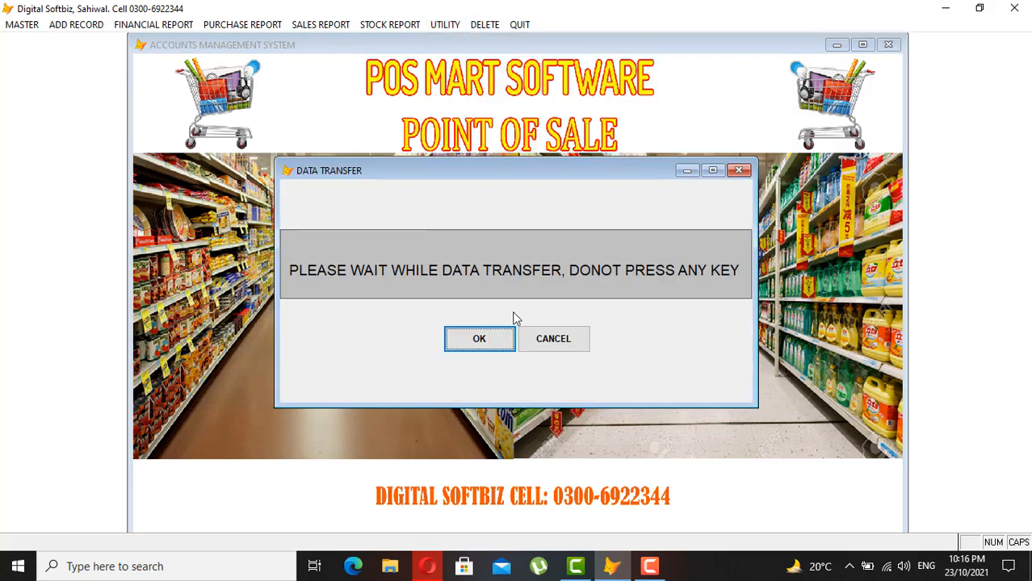
{"action": "left_click", "coordinate": [500, 346]}
{"action": "left_click", "coordinate": [574, 326]}
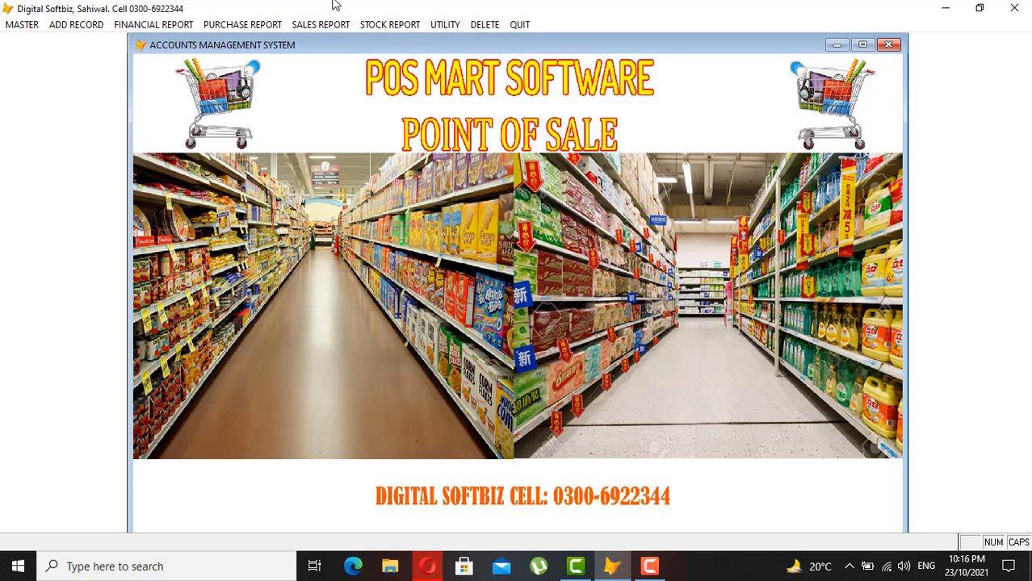
{"action": "left_click", "coordinate": [319, 24]}
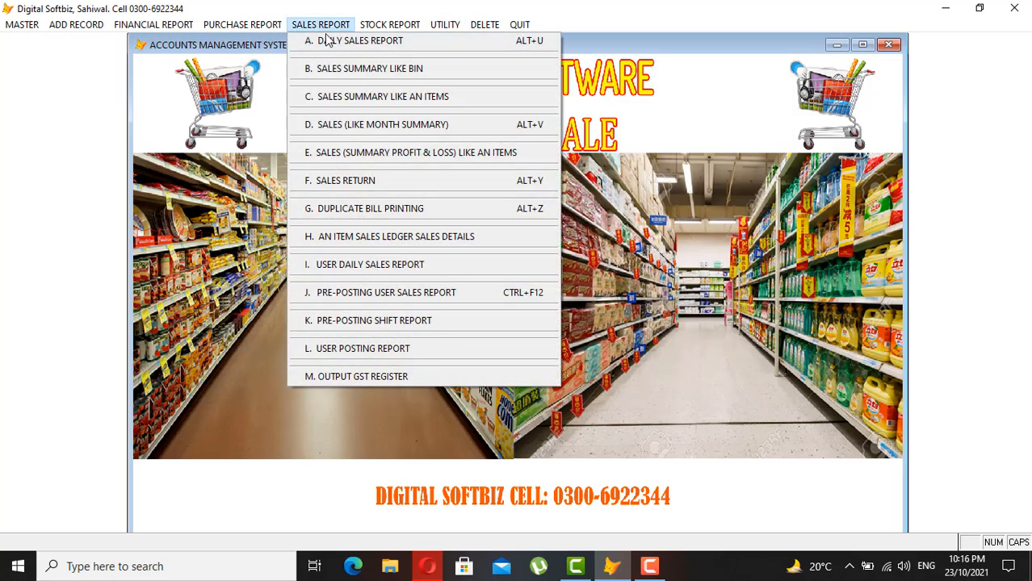
{"action": "left_click", "coordinate": [376, 70]}
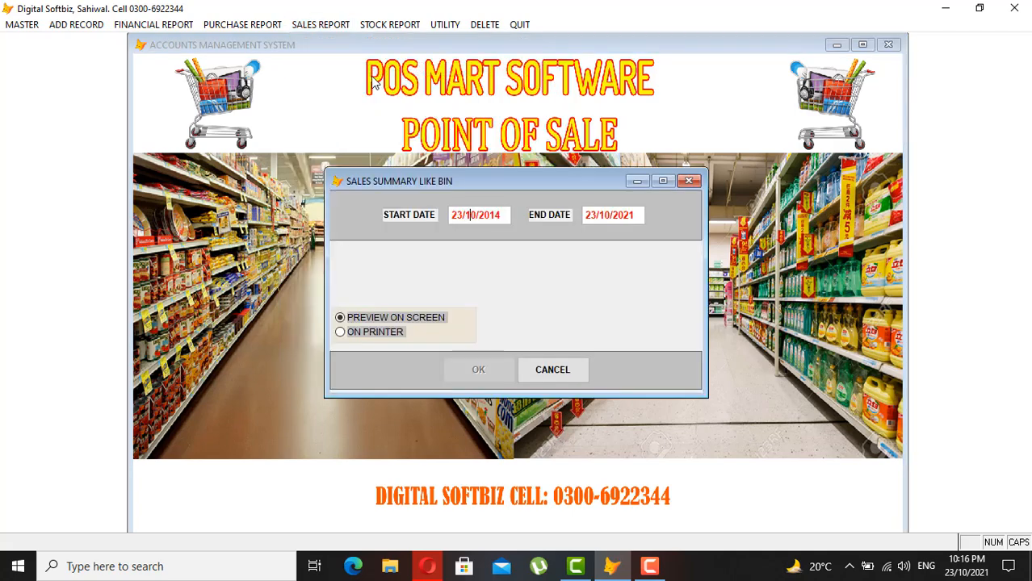
{"action": "type", "text": "0"}
{"action": "key", "text": "Return"}
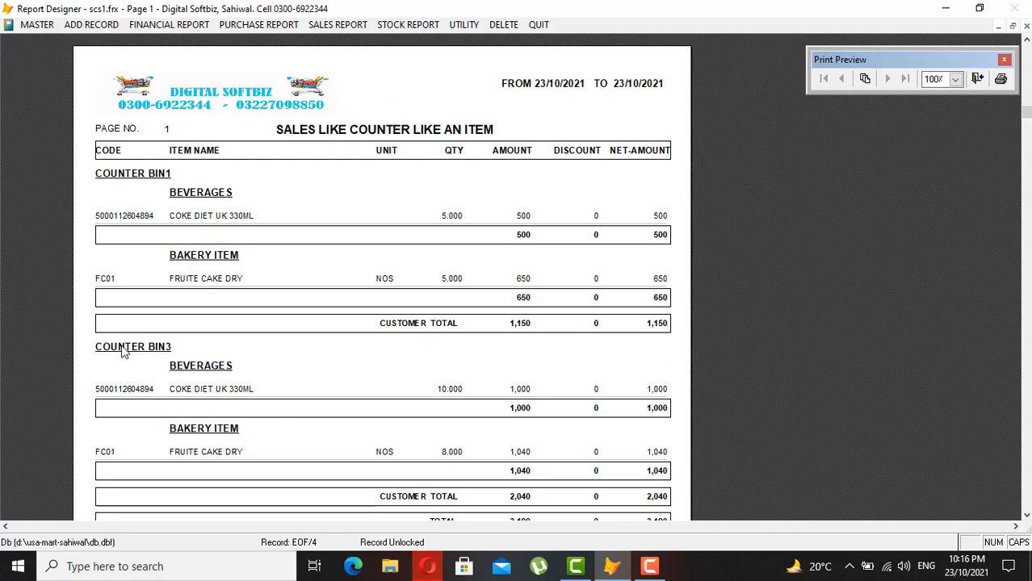
{"action": "scroll", "coordinate": [152, 353], "scroll_direction": "down", "scroll_amount": 2}
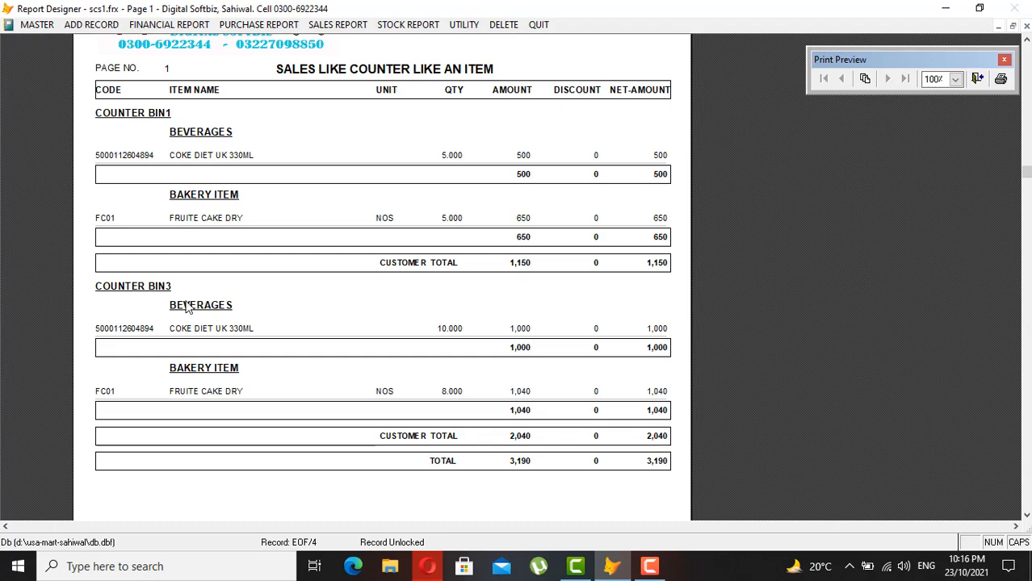
{"action": "key", "text": "Escape"}
{"action": "left_click", "coordinate": [91, 27]}
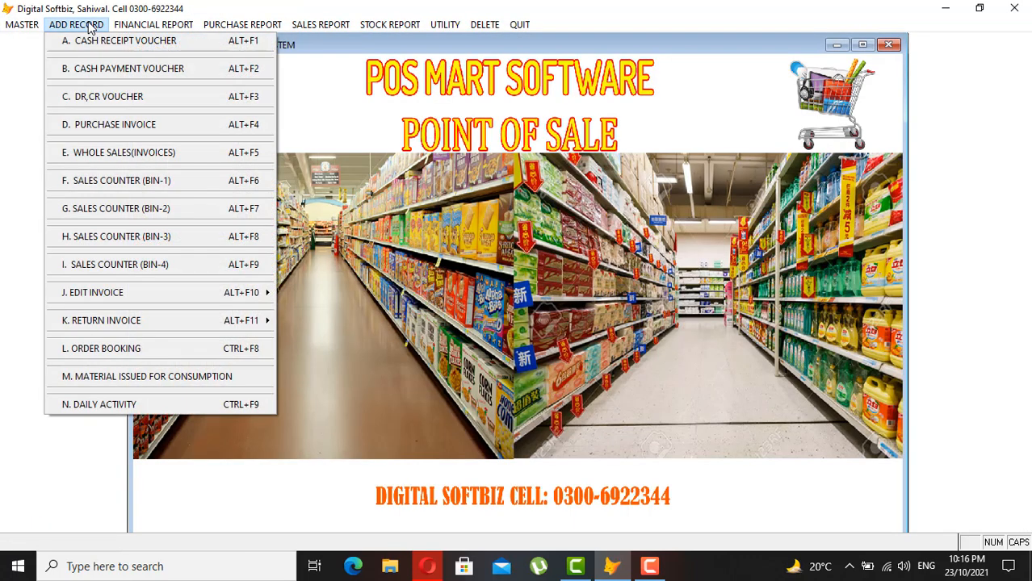
{"action": "left_click", "coordinate": [136, 41]}
{"action": "key", "text": "Return"}
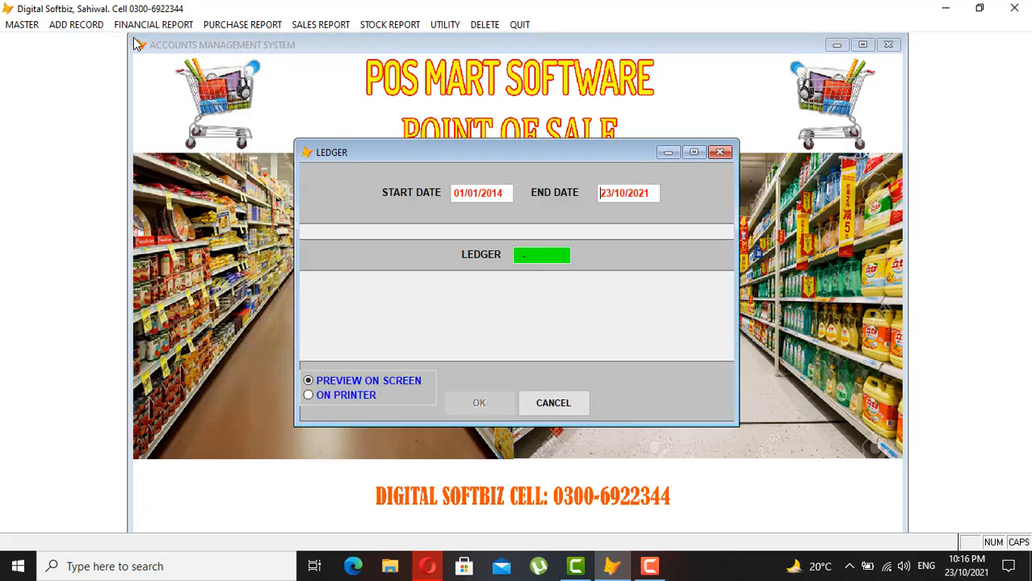
{"action": "key", "text": "Return"}
{"action": "type", "text": "COU"}
{"action": "key", "text": "Return"}
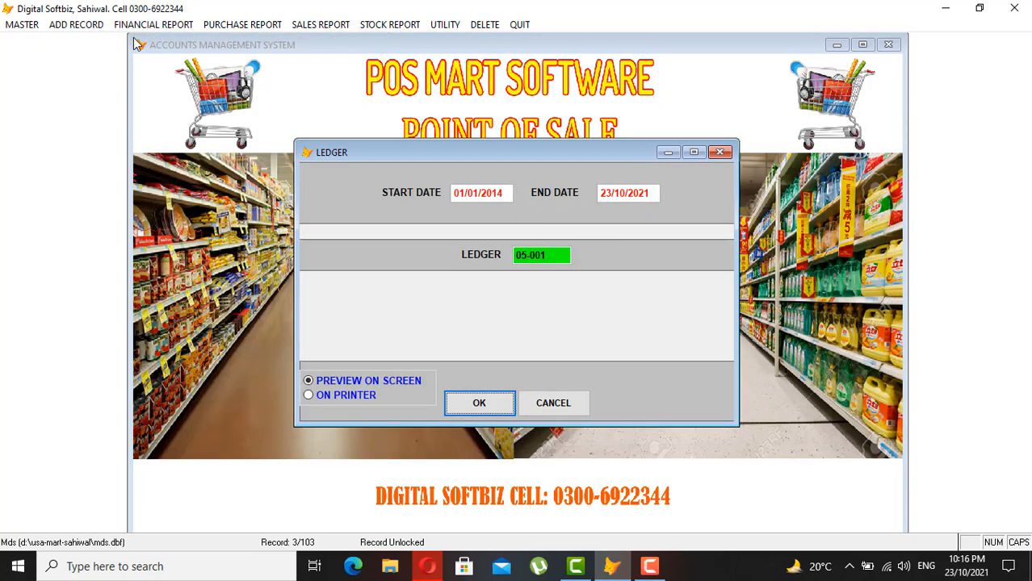
{"action": "key", "text": "Up"}
{"action": "key", "text": "Delete"}
{"action": "key", "text": "Return"}
{"action": "type", "text": "COU"}
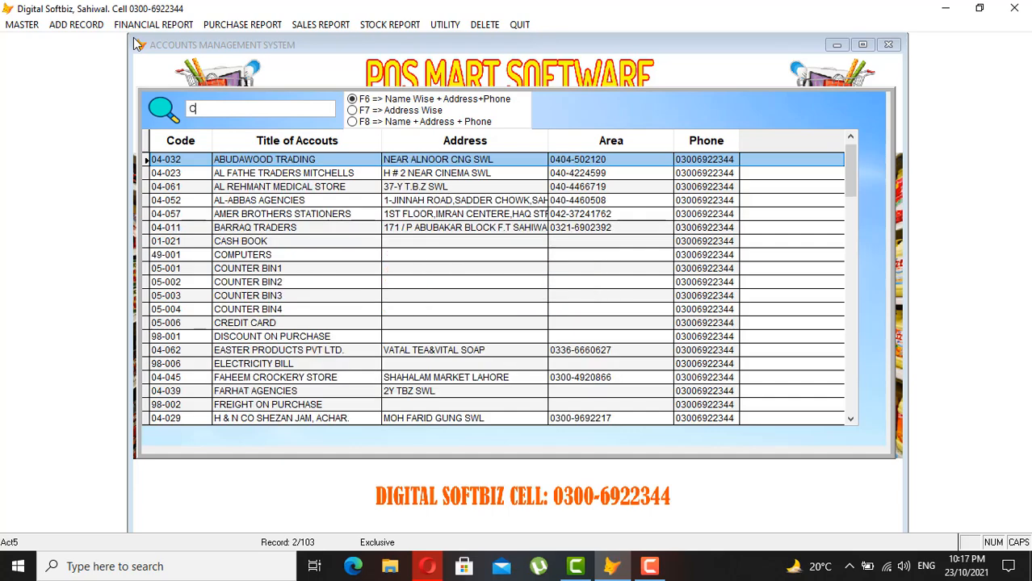
{"action": "key", "text": "Down"}
{"action": "key", "text": "Down"}
{"action": "key", "text": "Down"}
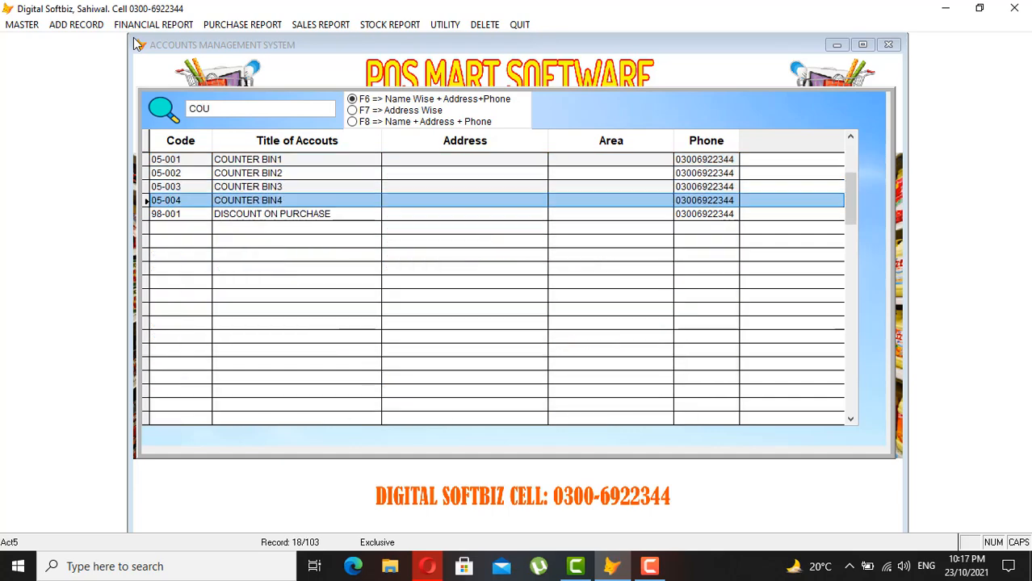
{"action": "key", "text": "Up"}
{"action": "key", "text": "Return"}
{"action": "key", "text": "Return"}
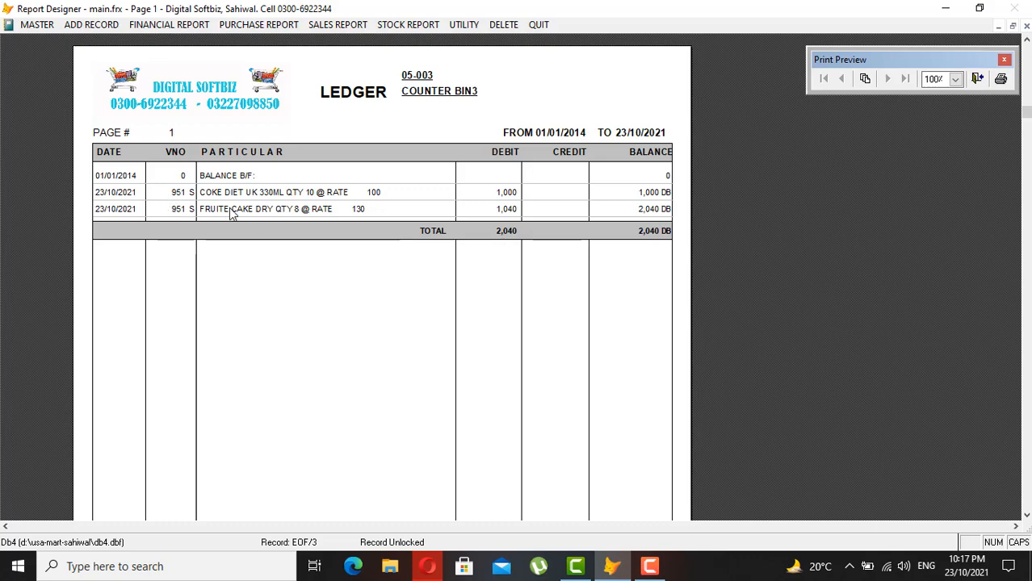
{"action": "key", "text": "Escape"}
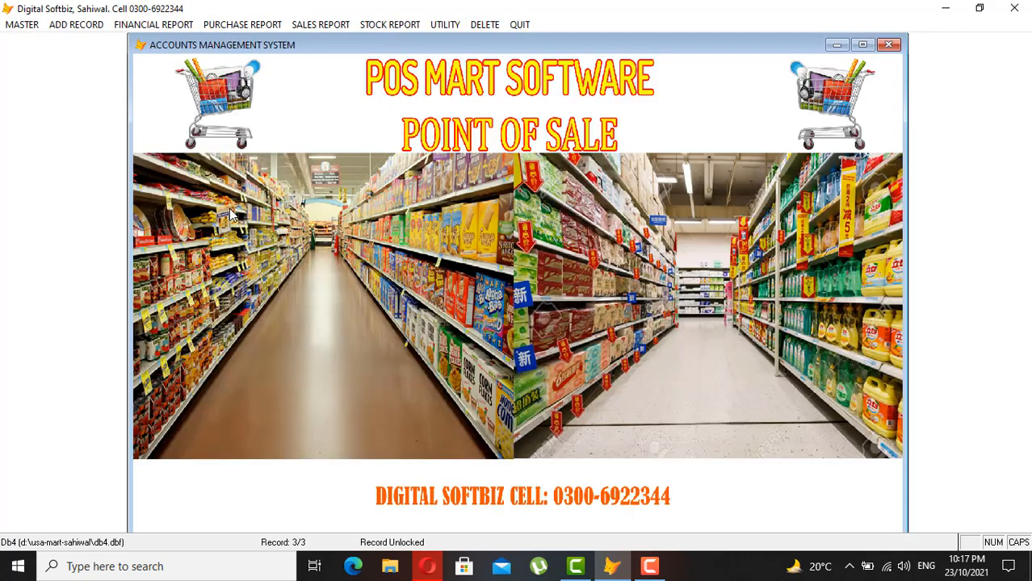
- Save a cash receipt voucher crediting COUNTER BIN3 2,040 marked CASH, then close it
{"action": "left_click", "coordinate": [94, 22]}
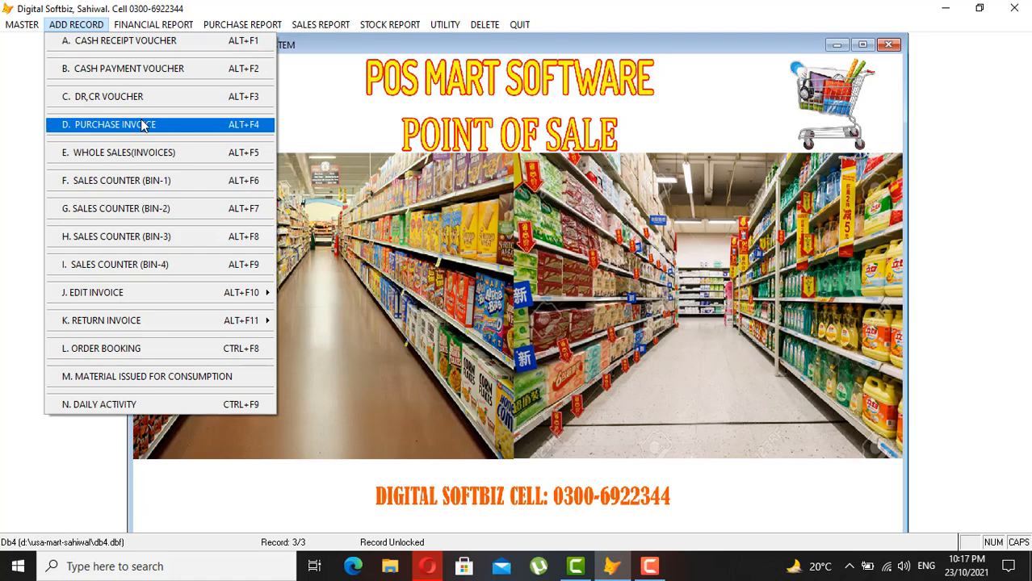
{"action": "left_click", "coordinate": [133, 47]}
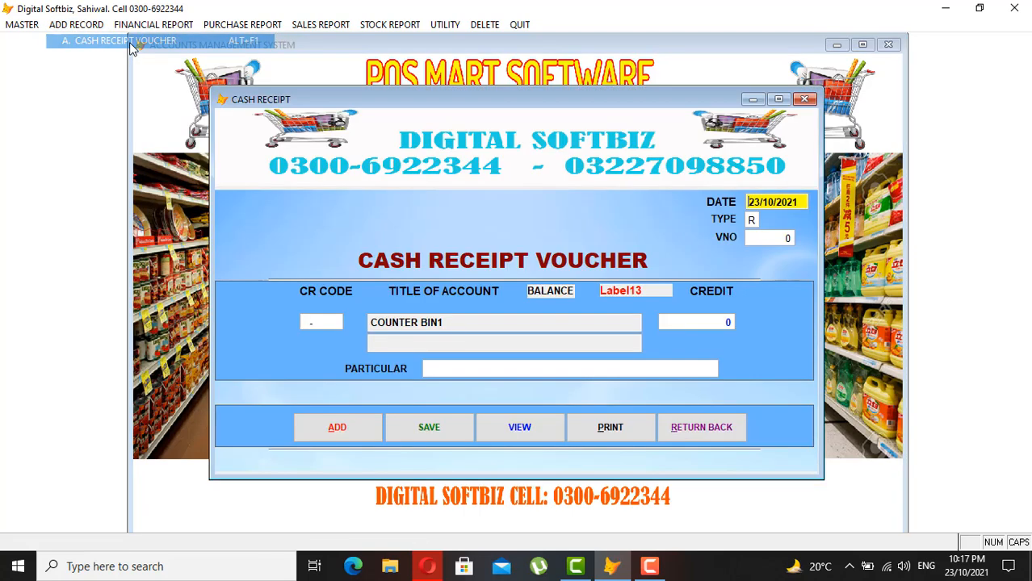
{"action": "key", "text": "Return"}
{"action": "type", "text": "COU"}
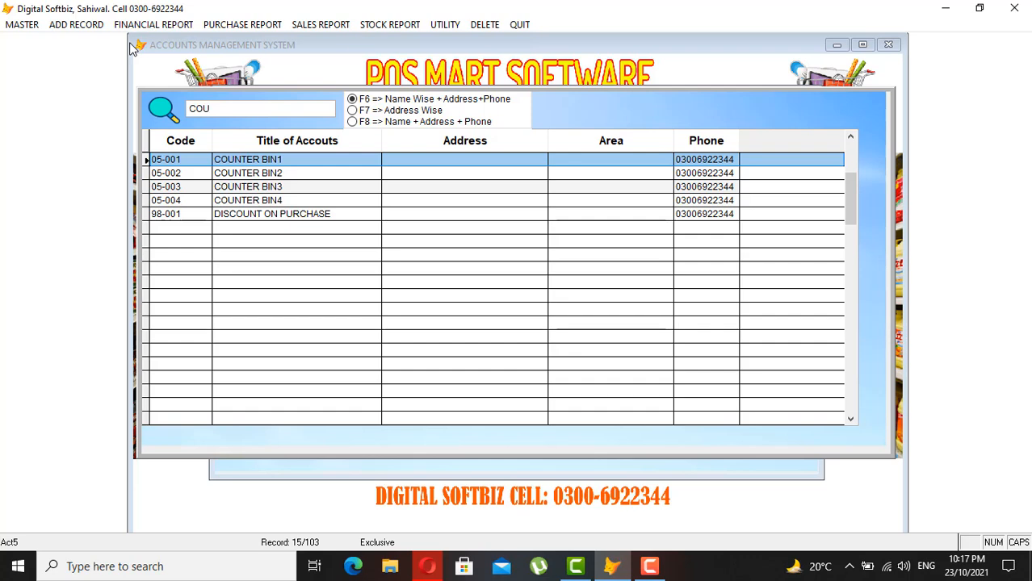
{"action": "key", "text": "Down"}
{"action": "key", "text": "Down"}
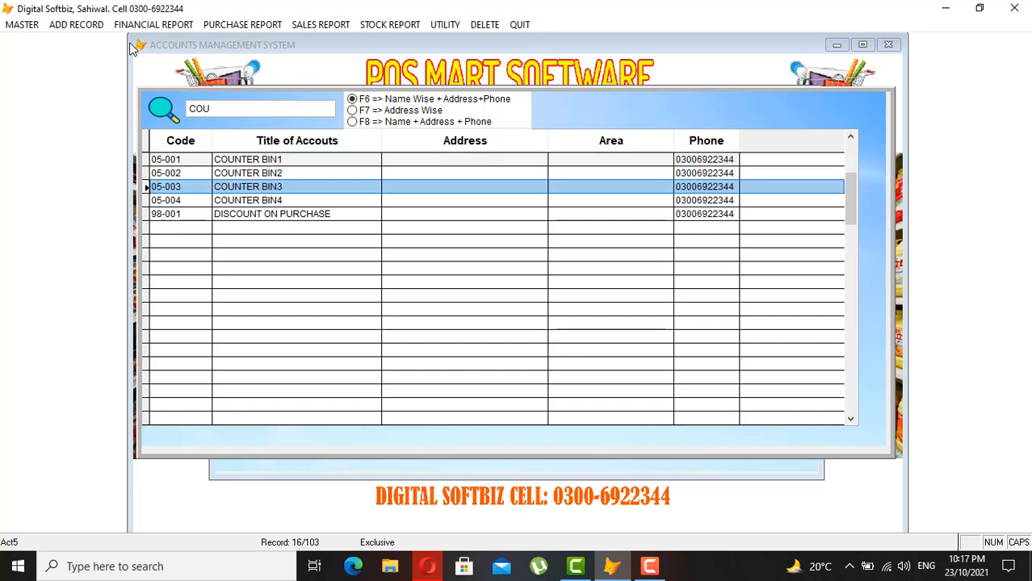
{"action": "key", "text": "Return"}
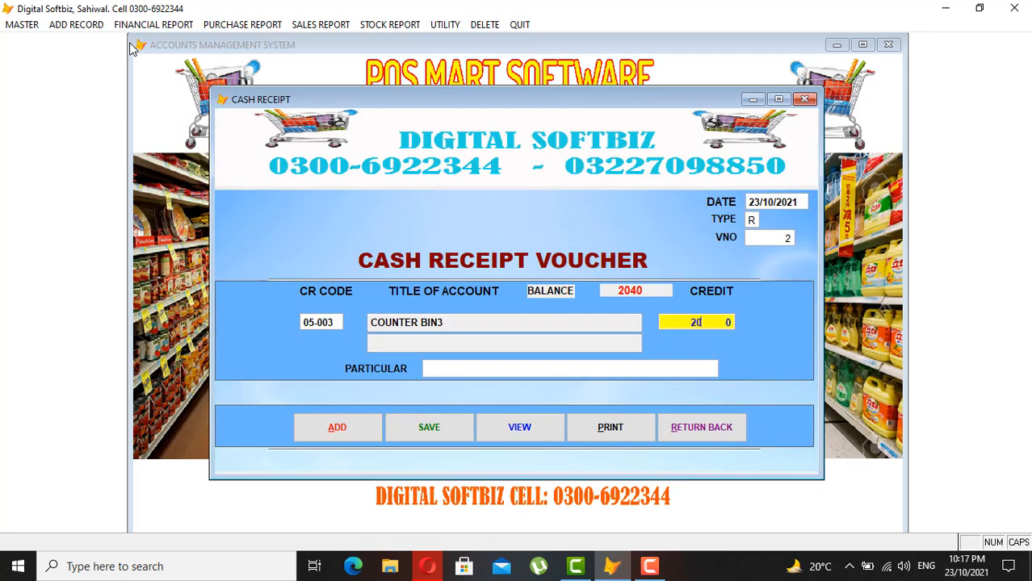
{"action": "key", "text": "Return"}
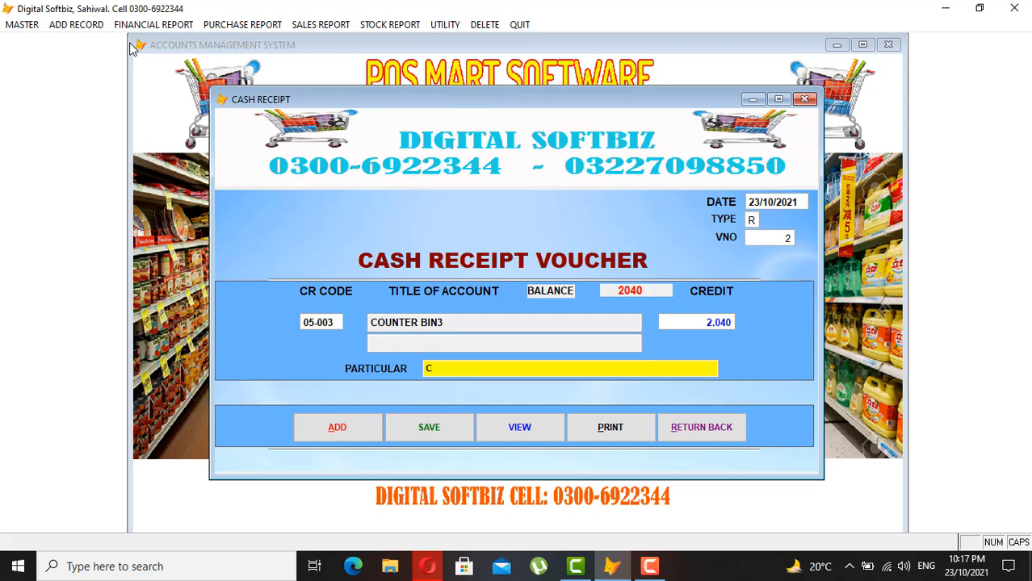
{"action": "key", "text": "Return"}
{"action": "key", "text": "Return"}
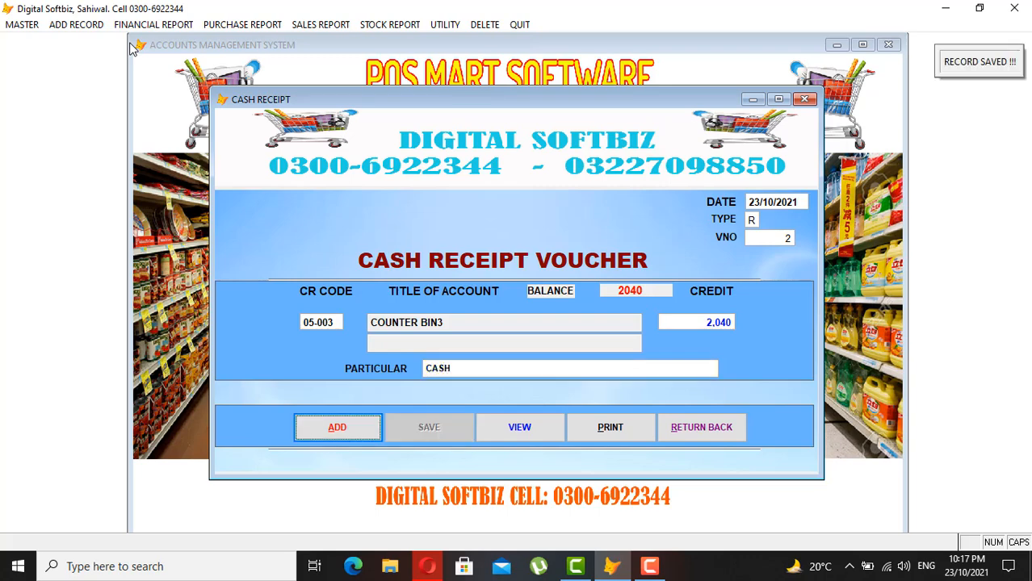
{"action": "left_click", "coordinate": [724, 421]}
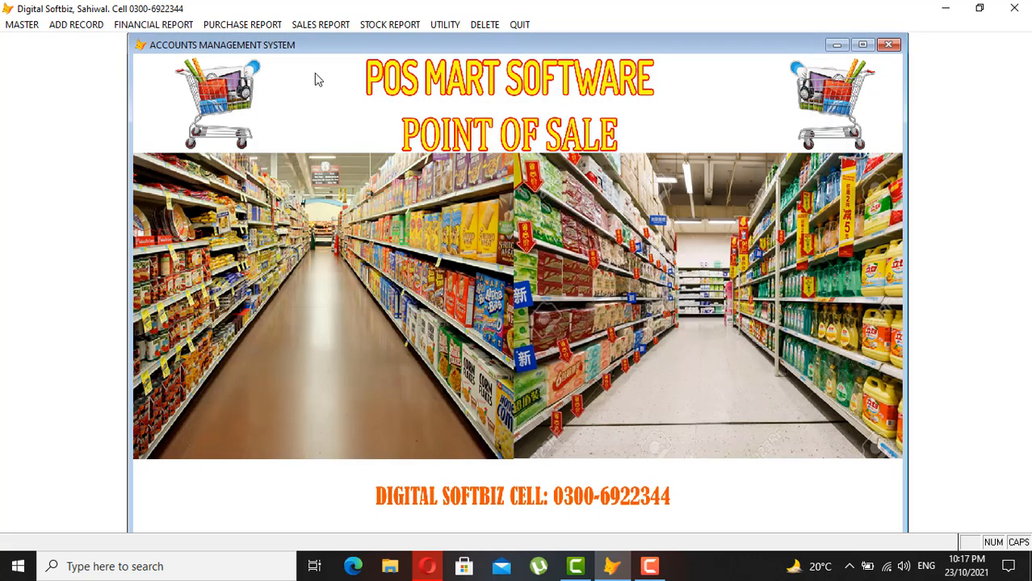
{"action": "left_click", "coordinate": [154, 24]}
- Preview the cash book for ledger 01-021 showing the 2,040 receipt, then close it
{"action": "left_click", "coordinate": [190, 152]}
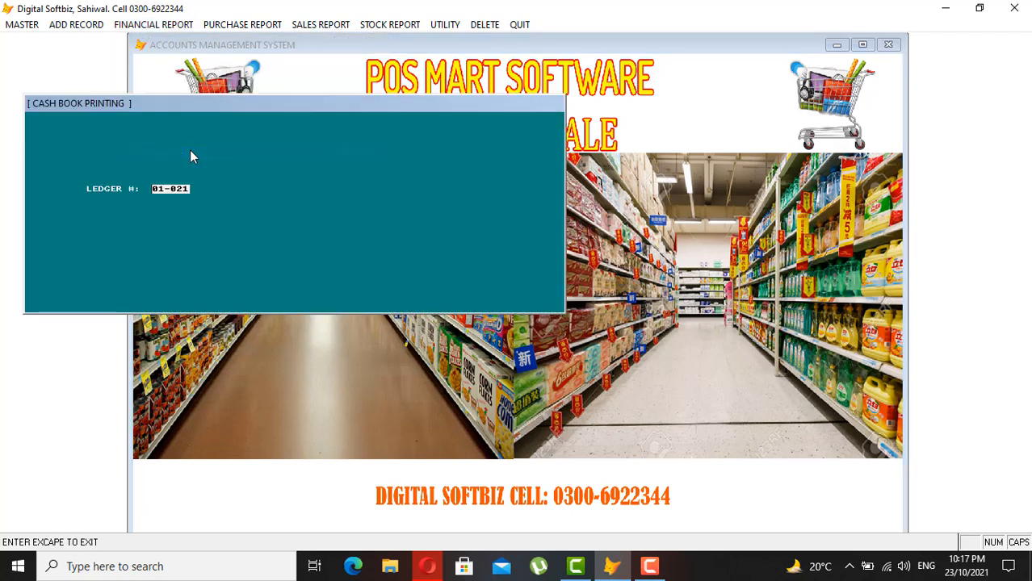
{"action": "key", "text": "Return"}
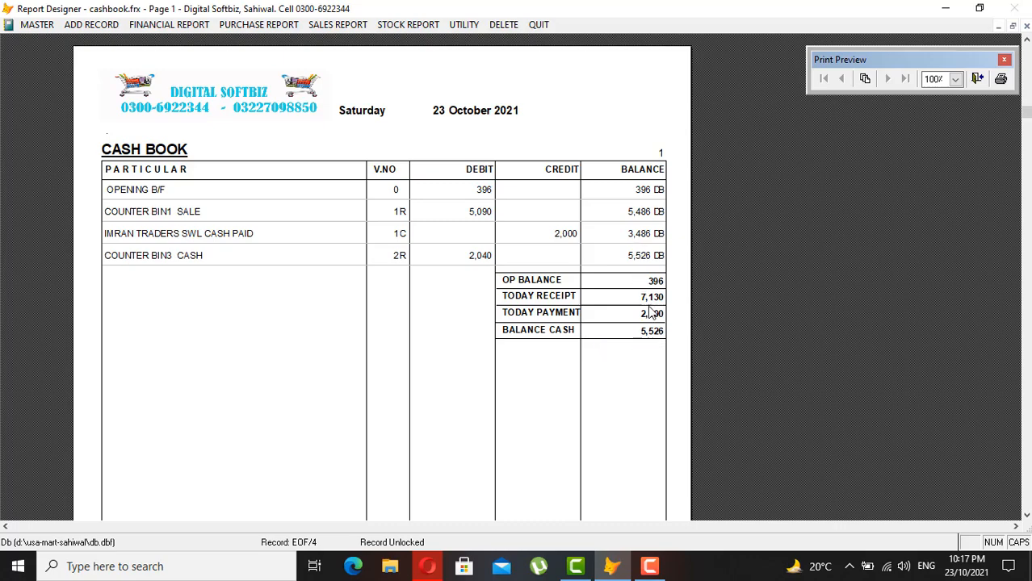
{"action": "key", "text": "Escape"}
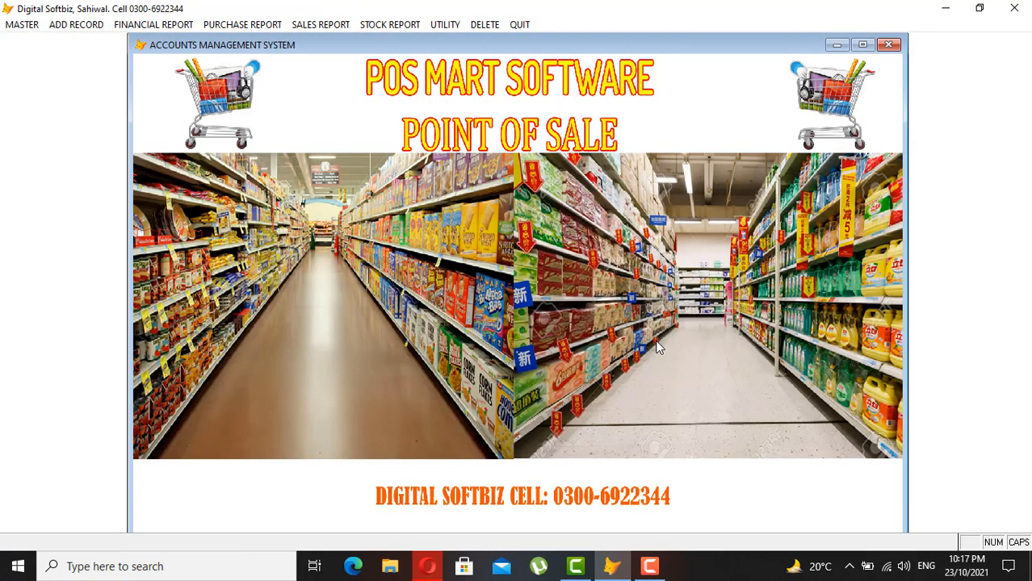
- Preview the COUNTER BIN3 ledger balanced to zero, then close it
{"action": "left_click", "coordinate": [153, 24]}
{"action": "left_click", "coordinate": [168, 46]}
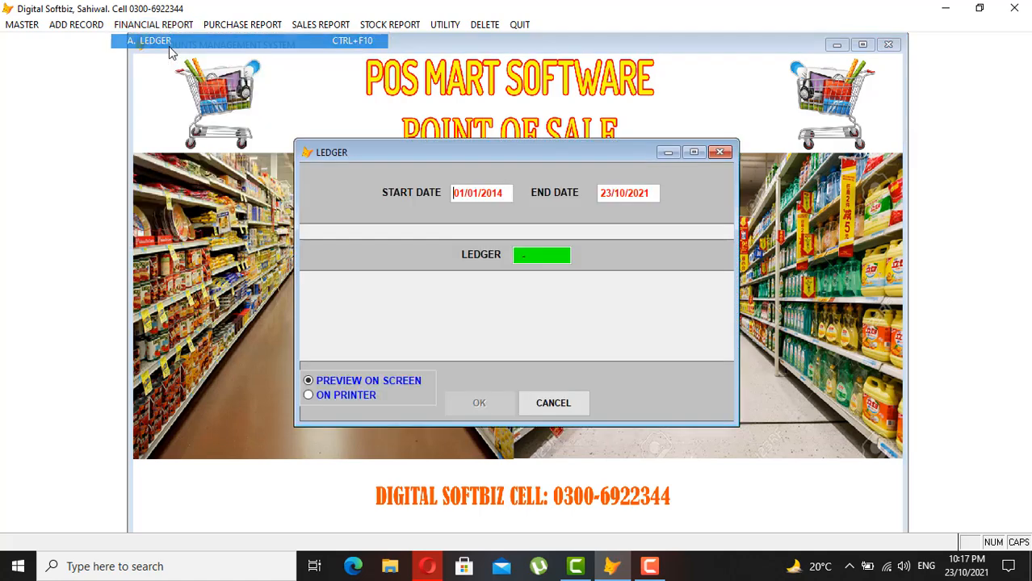
{"action": "type", "text": "COU"}
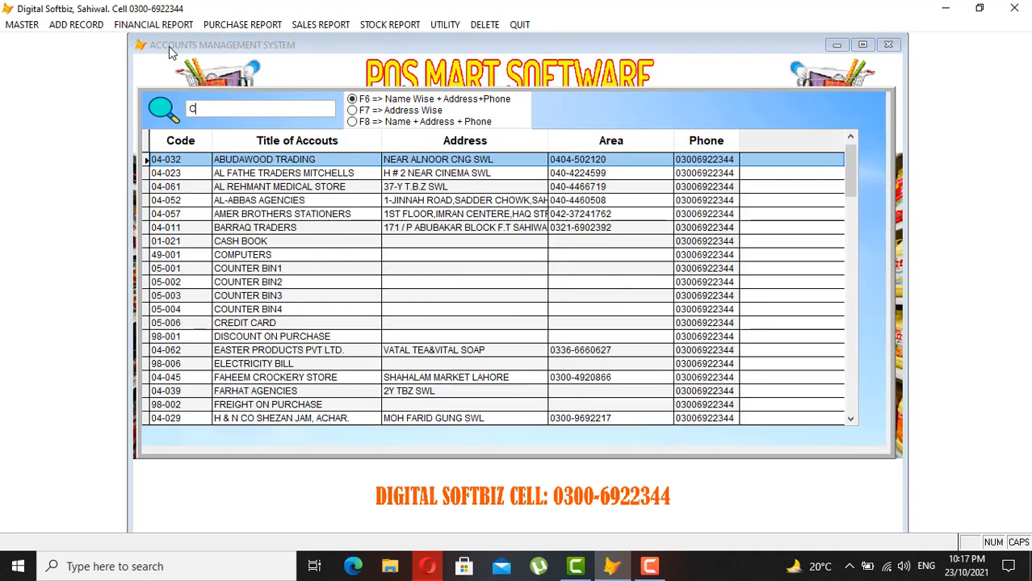
{"action": "key", "text": "Down"}
{"action": "key", "text": "Down"}
{"action": "key", "text": "Return"}
{"action": "key", "text": "Return"}
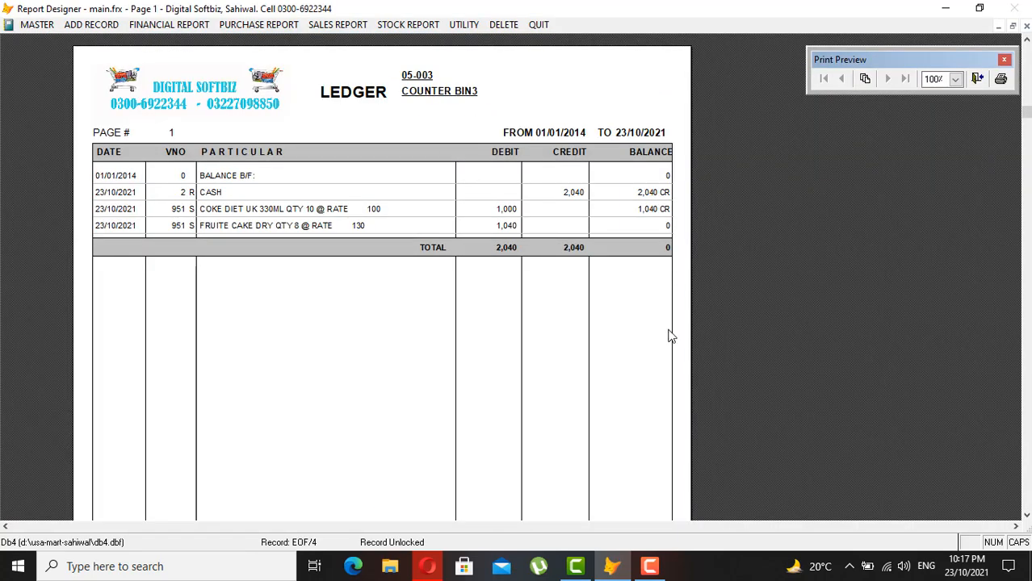
{"action": "key", "text": "Escape"}
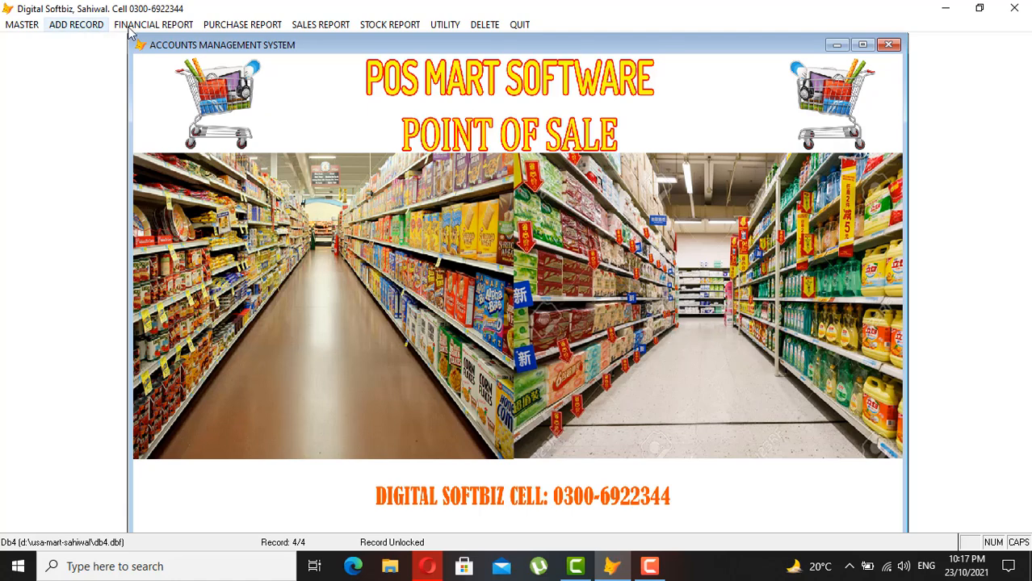
- Check the last page of the Stock In Hand report, then close it
{"action": "left_click", "coordinate": [376, 25]}
{"action": "left_click", "coordinate": [436, 97]}
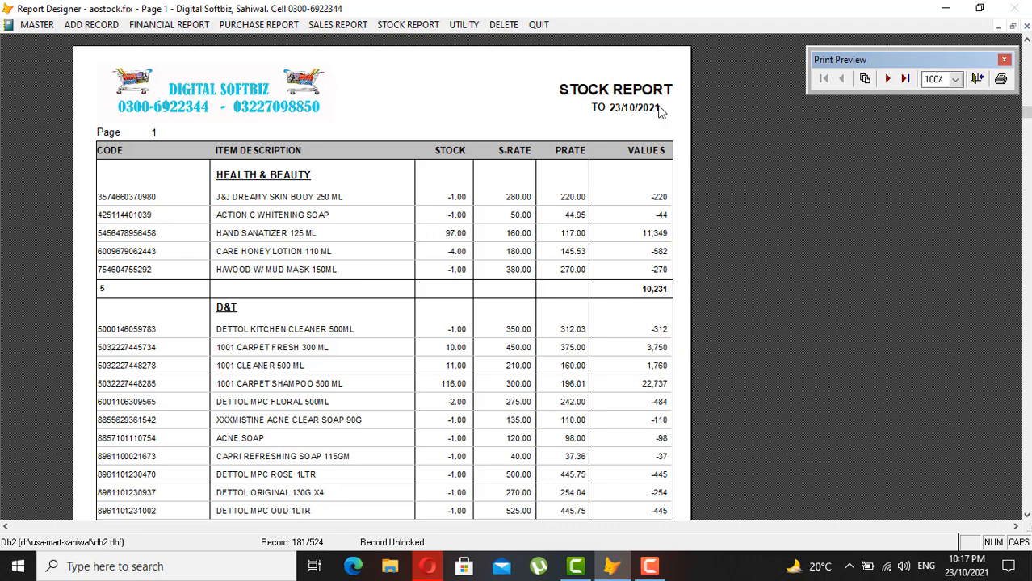
{"action": "left_click", "coordinate": [905, 78]}
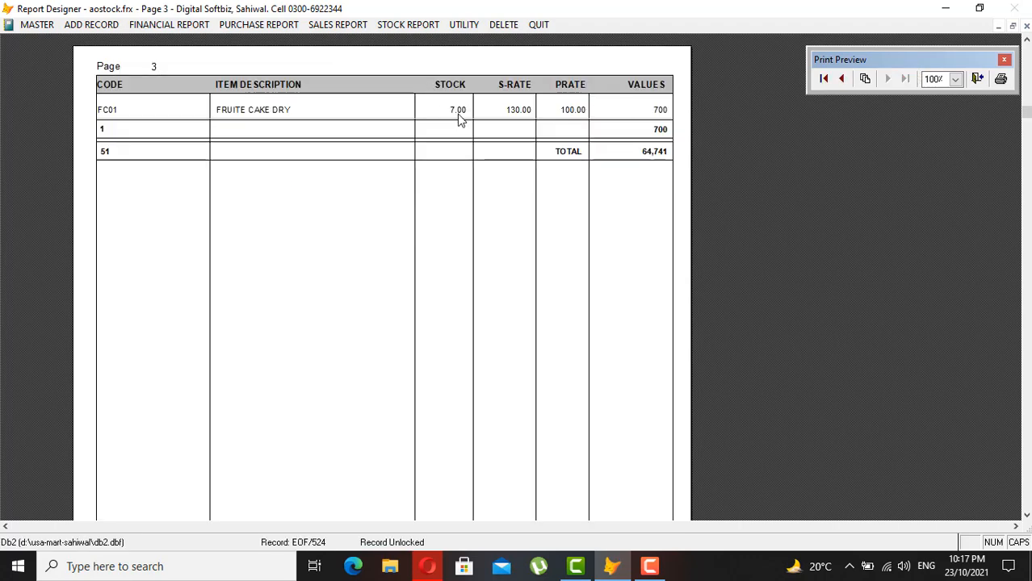
{"action": "key", "text": "Escape"}
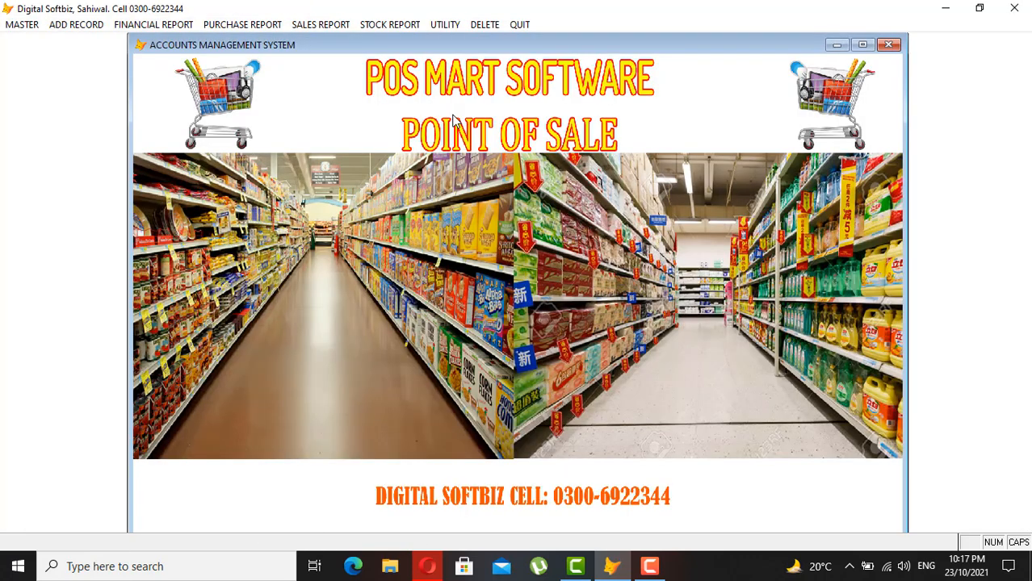
- Preview the FC01 FRUITE CAKE DRY item ledger showing 7 units remaining
{"action": "left_click", "coordinate": [390, 24]}
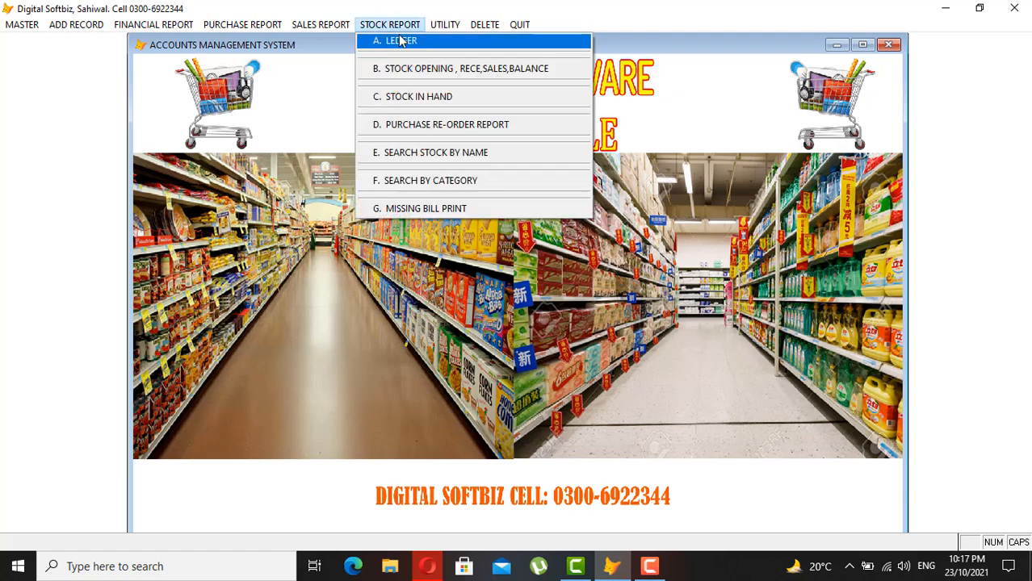
{"action": "left_click", "coordinate": [400, 39]}
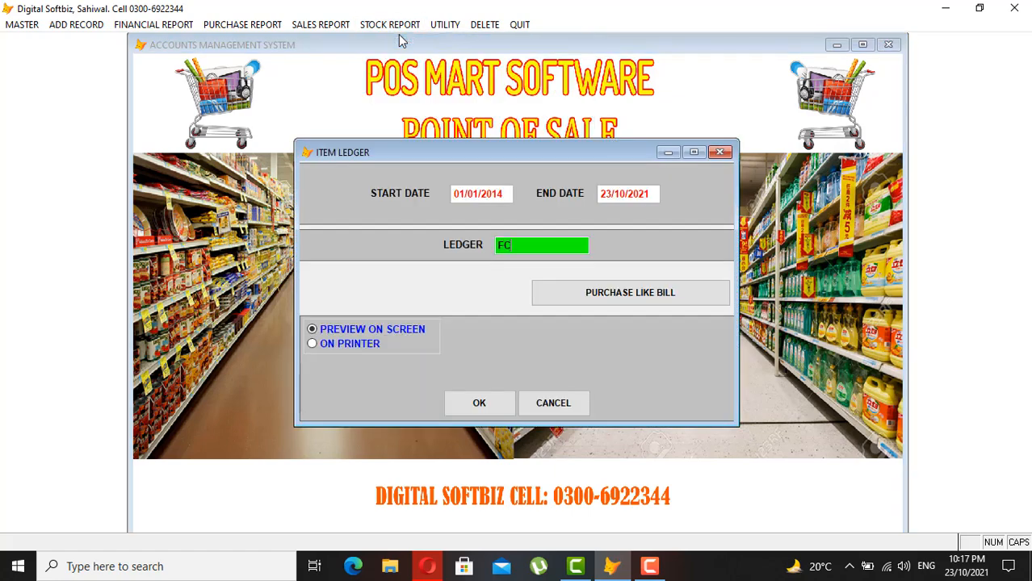
{"action": "key", "text": "Return"}
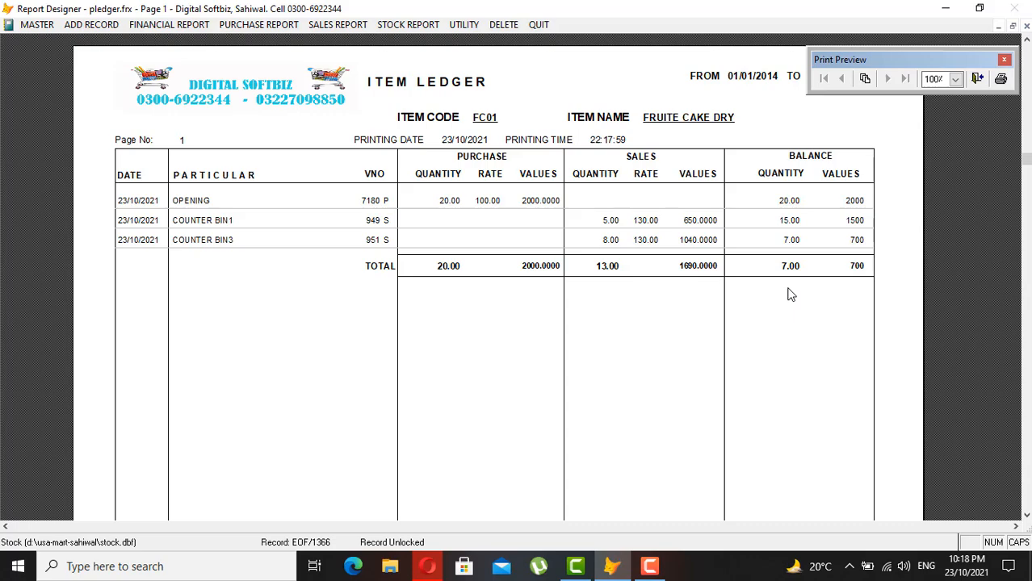
- Close the item ledger, view and close the Master Item Profile, then start a new purchase invoice
{"action": "key", "text": "Escape"}
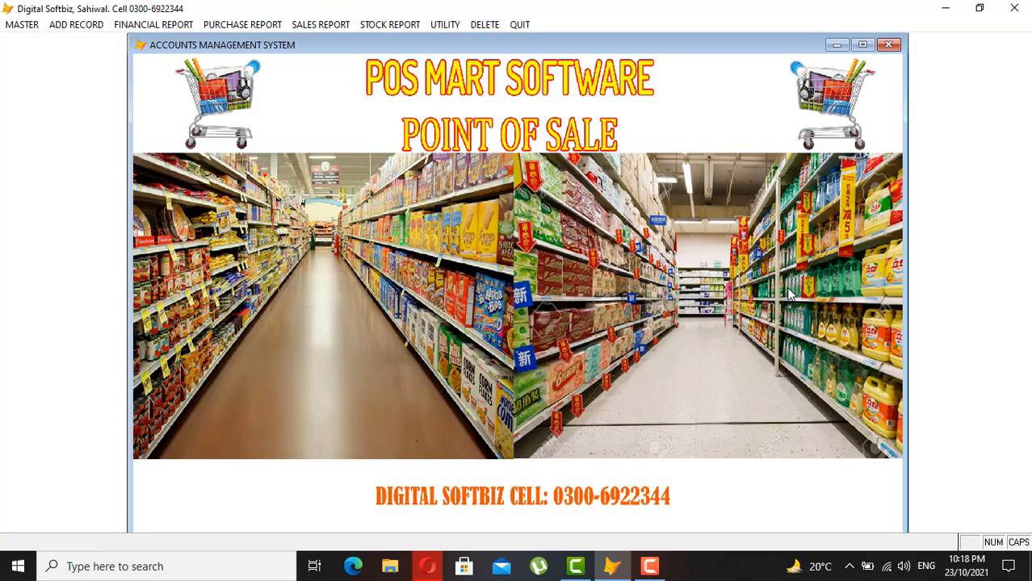
{"action": "left_click", "coordinate": [102, 25]}
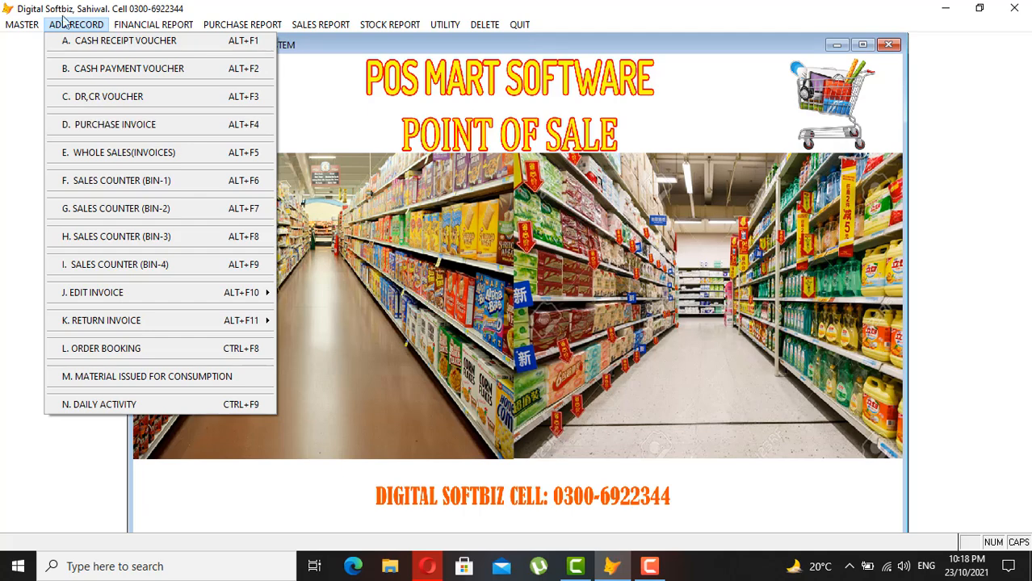
{"action": "mouse_move", "coordinate": [14, 24]}
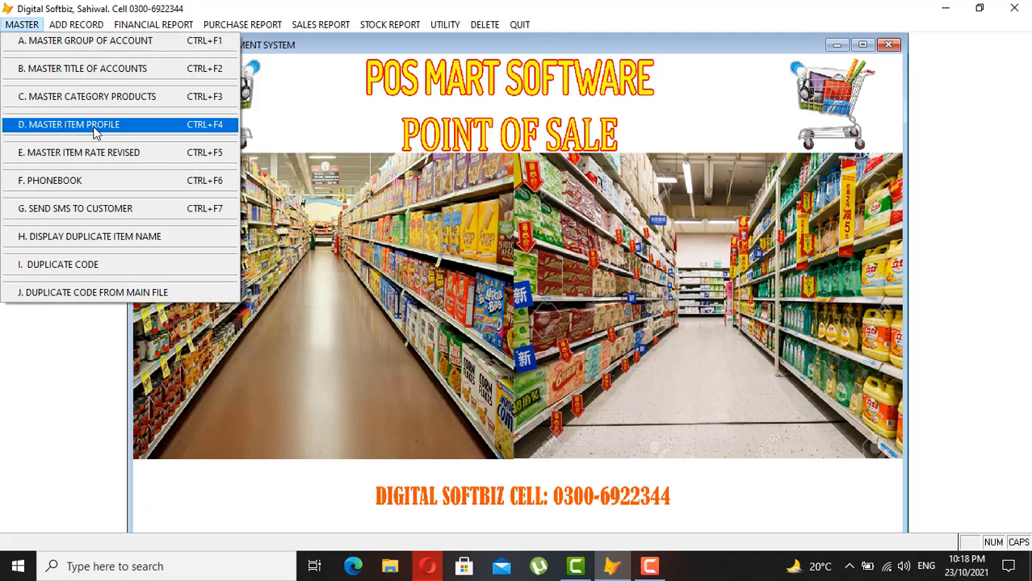
{"action": "left_click", "coordinate": [95, 128]}
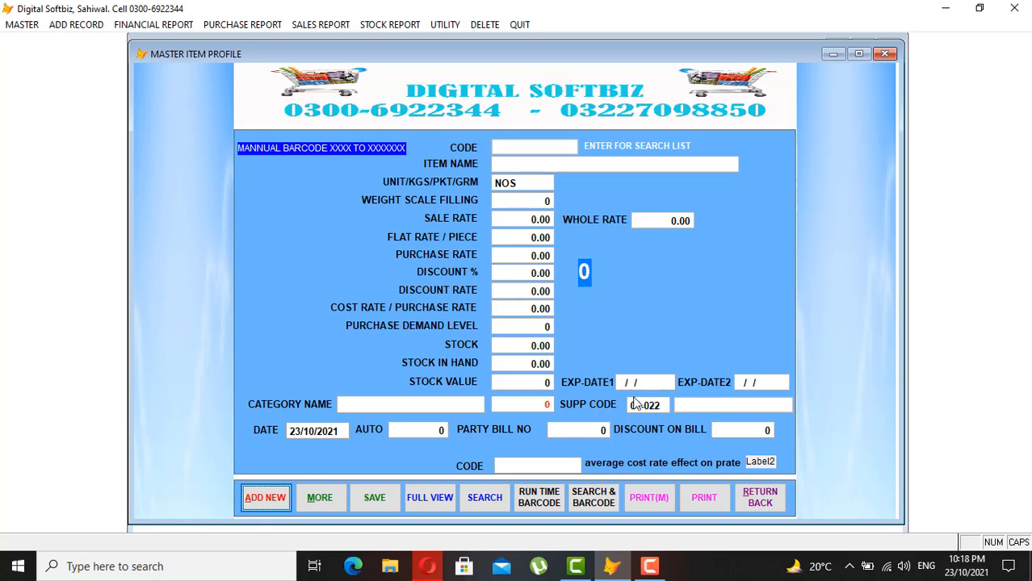
{"action": "left_click", "coordinate": [775, 496]}
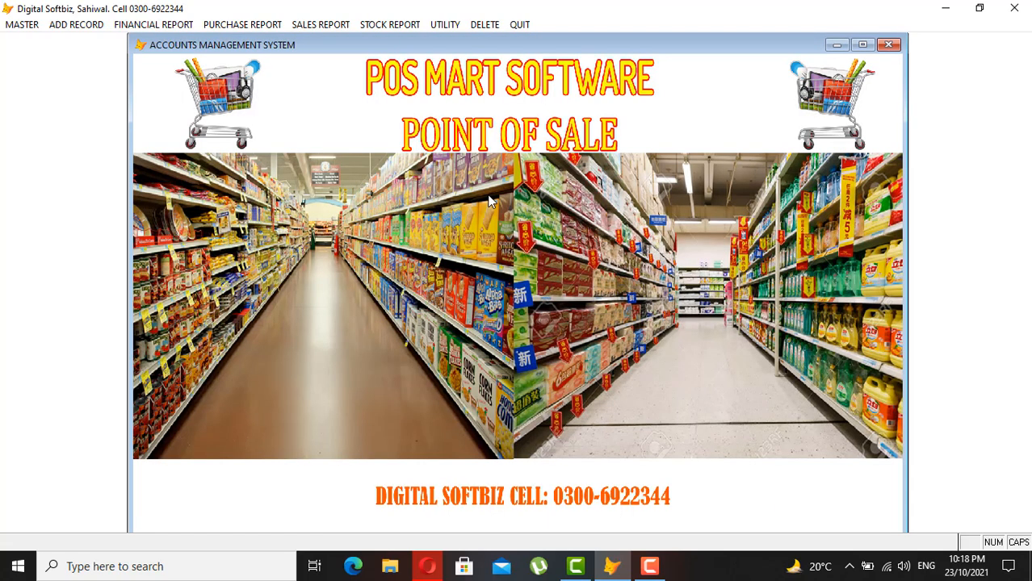
{"action": "left_click", "coordinate": [80, 25]}
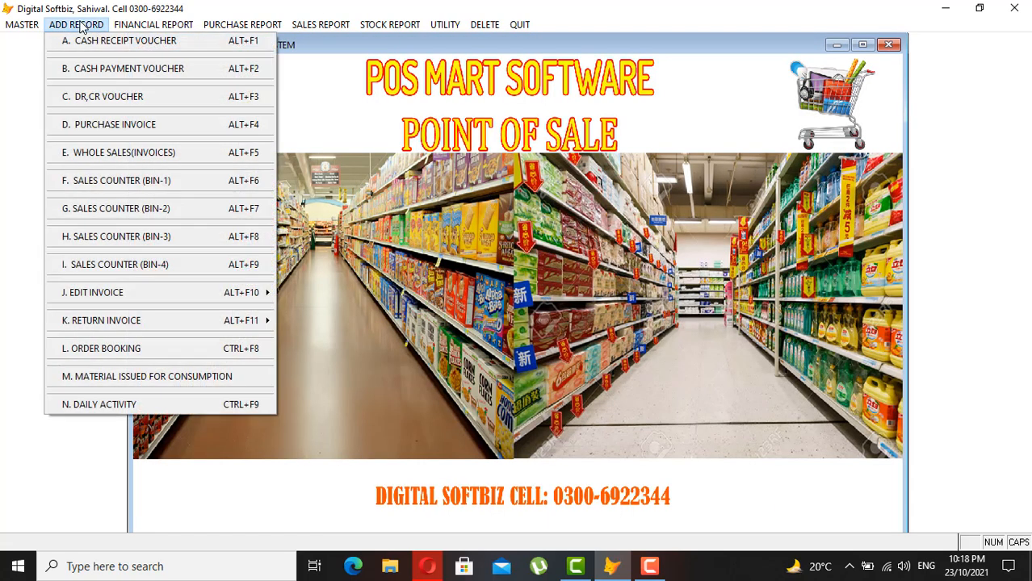
{"action": "left_click", "coordinate": [150, 127]}
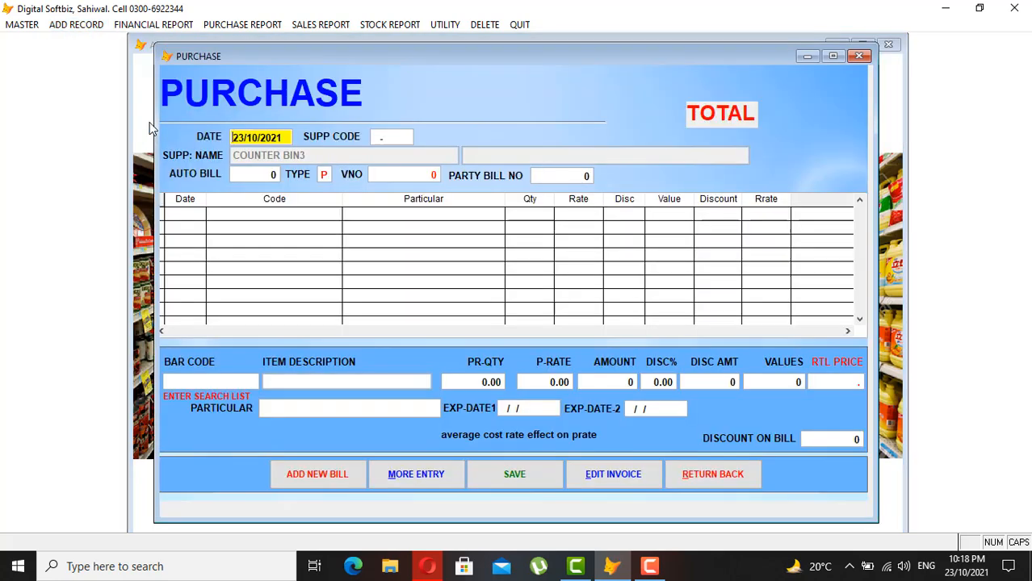
- Select supplier IMRAN TRADERS on bill 7181 with party bill number 777
{"action": "key", "text": "Return"}
{"action": "key", "text": "Return"}
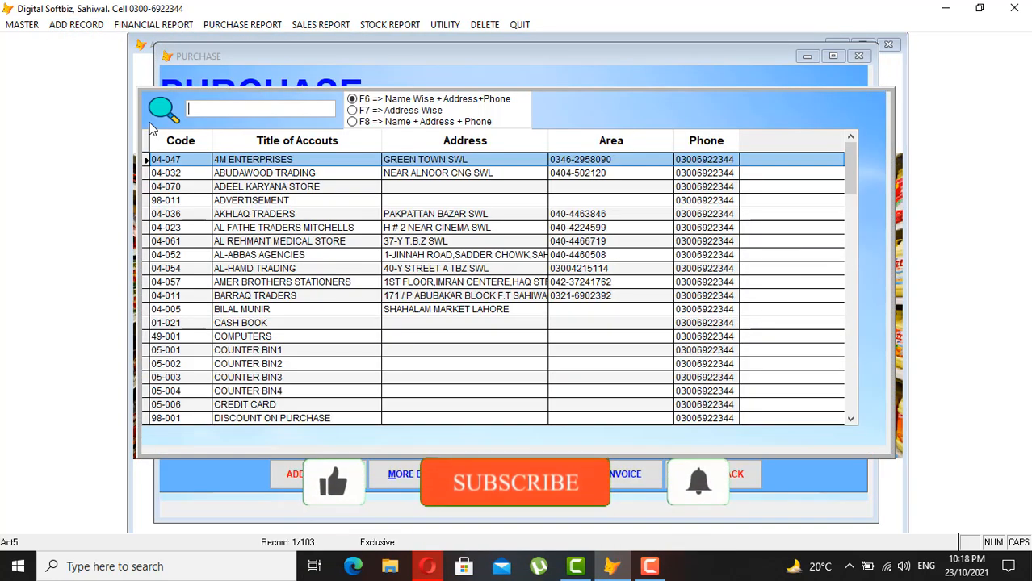
{"action": "type", "text": "IMRA"}
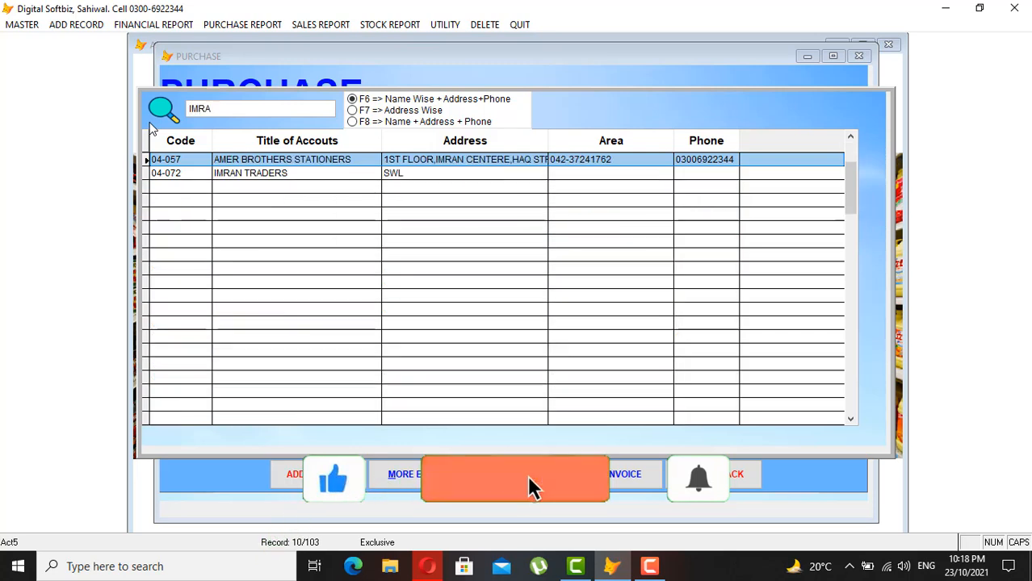
{"action": "key", "text": "Down"}
{"action": "key", "text": "Return"}
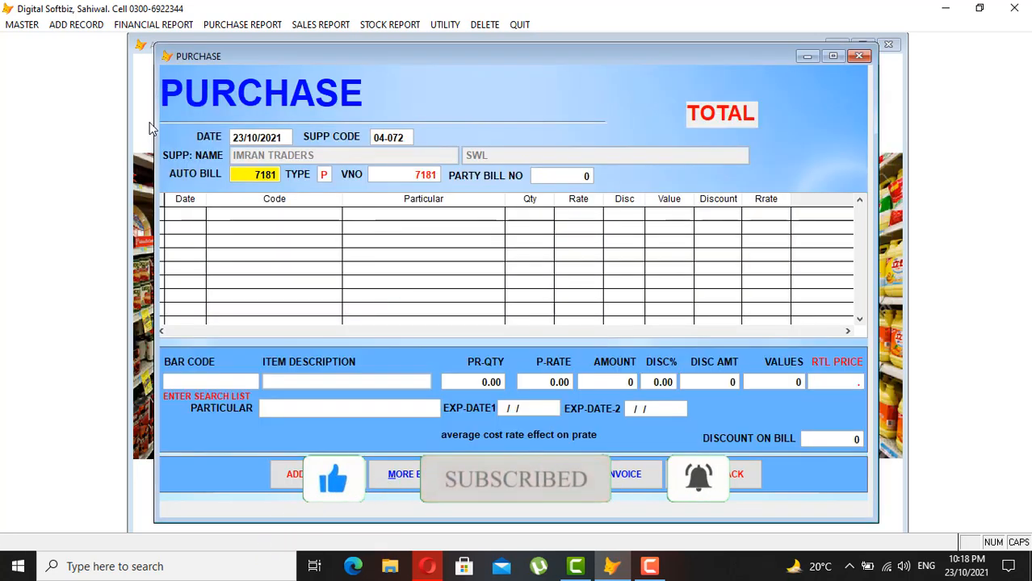
{"action": "key", "text": "Return"}
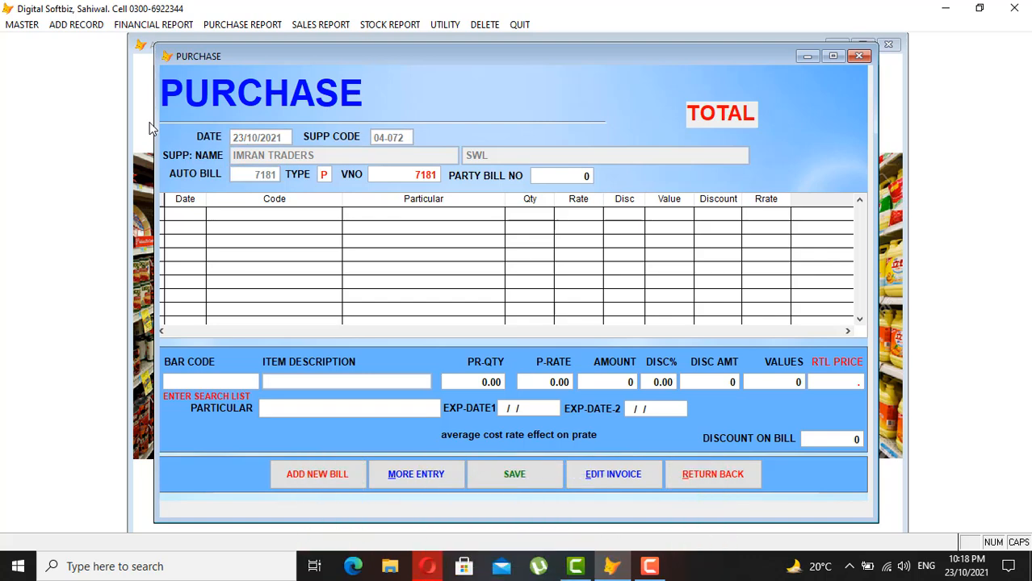
{"action": "key", "text": "Return"}
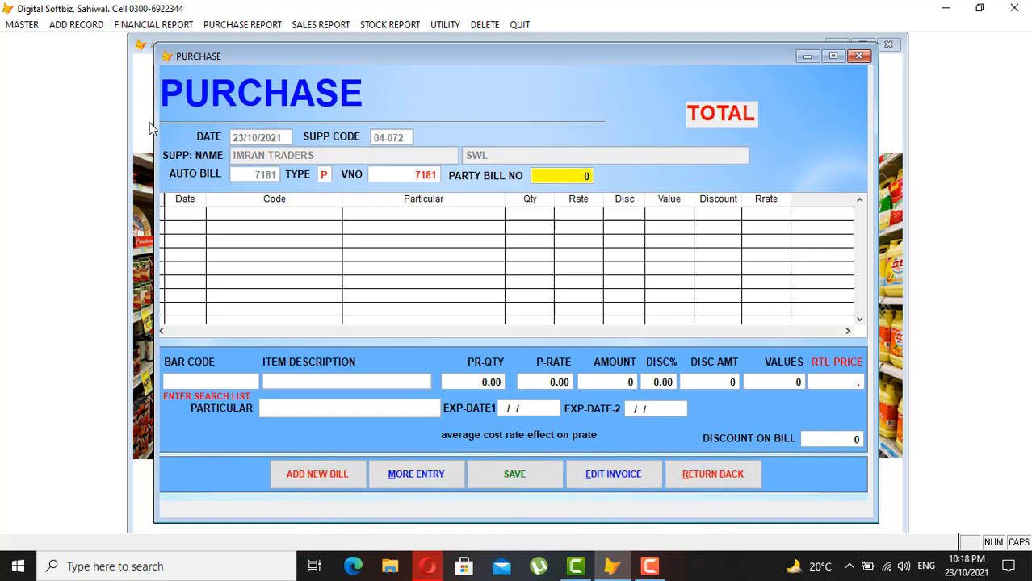
{"action": "type", "text": "777"}
{"action": "key", "text": "Return"}
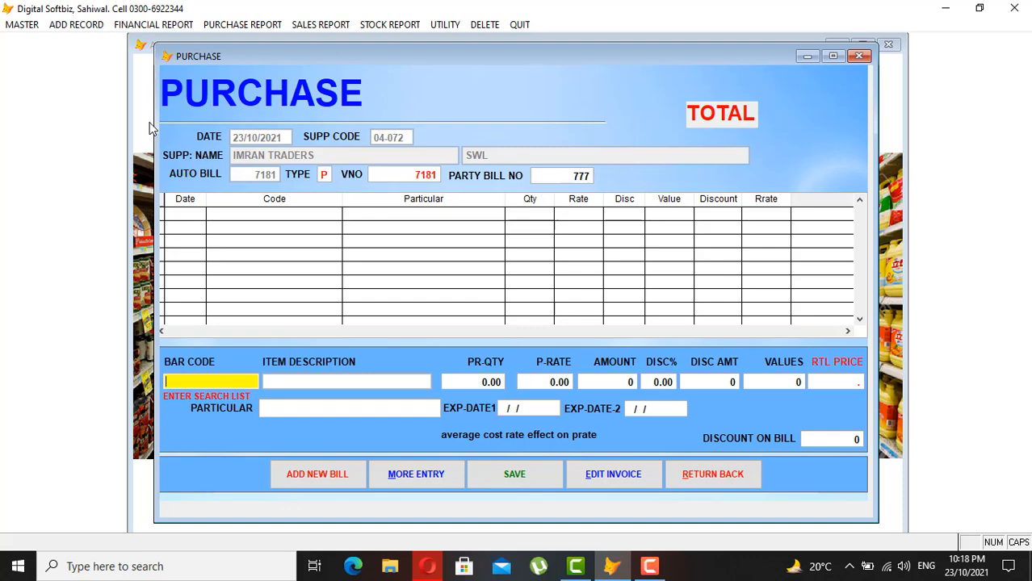
- Add and save a line of 10 COKE DIET UK 330ML
{"action": "type", "text": "7"}
{"action": "key", "text": "Return"}
{"action": "type", "text": "COE"}
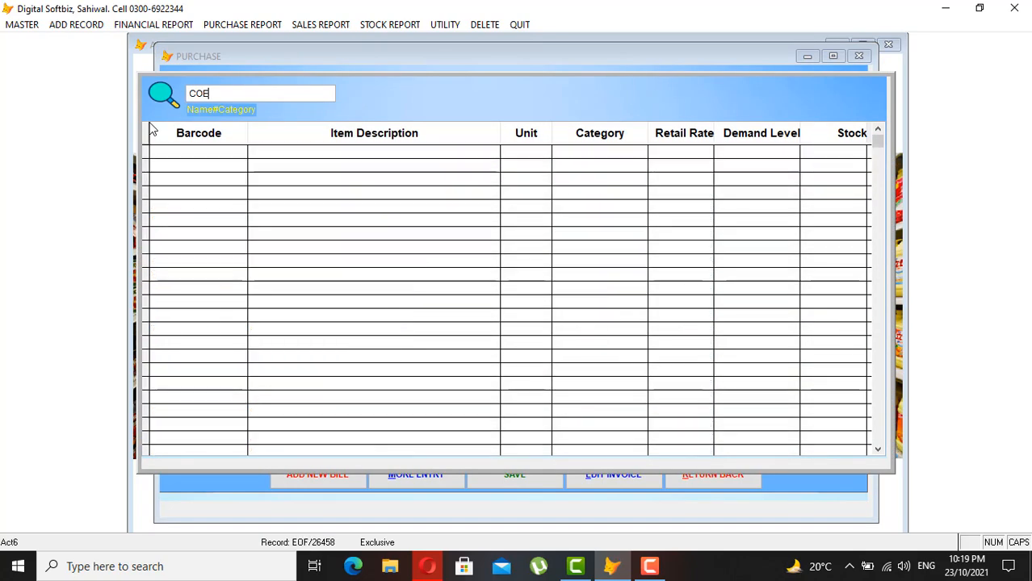
{"action": "key", "text": "BackSpace"}
{"action": "type", "text": "KE"}
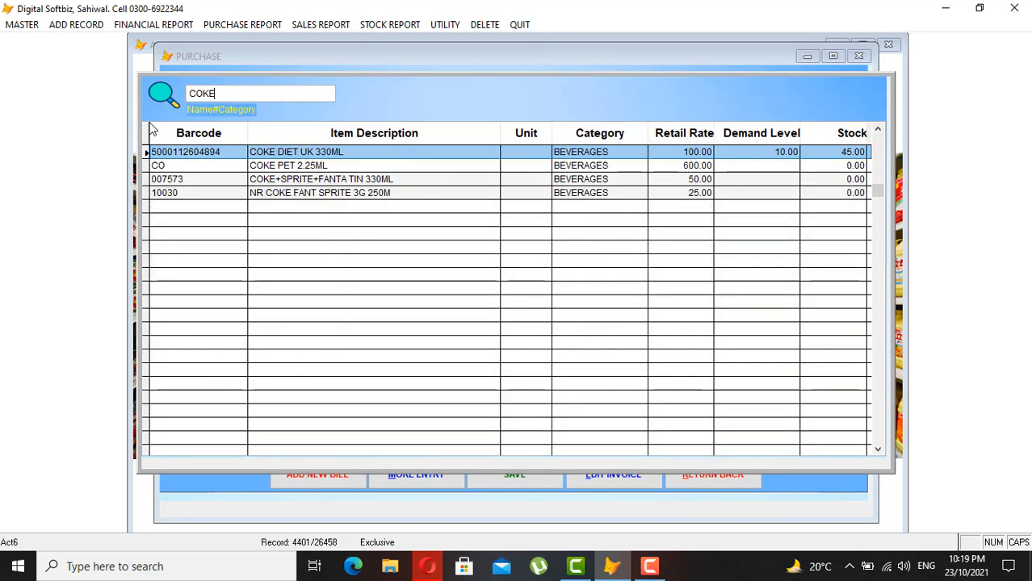
{"action": "key", "text": "Return"}
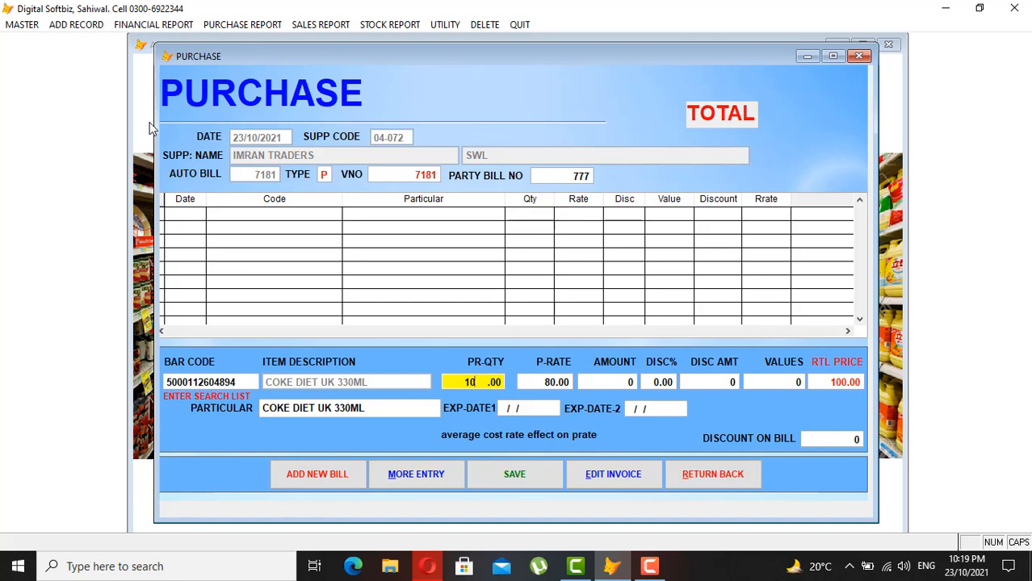
{"action": "type", "text": "10"}
{"action": "key", "text": "Return"}
{"action": "key", "text": "Return"}
{"action": "key", "text": "Return"}
{"action": "key", "text": "Return"}
{"action": "key", "text": "Return"}
{"action": "key", "text": "Return"}
{"action": "key", "text": "Return"}
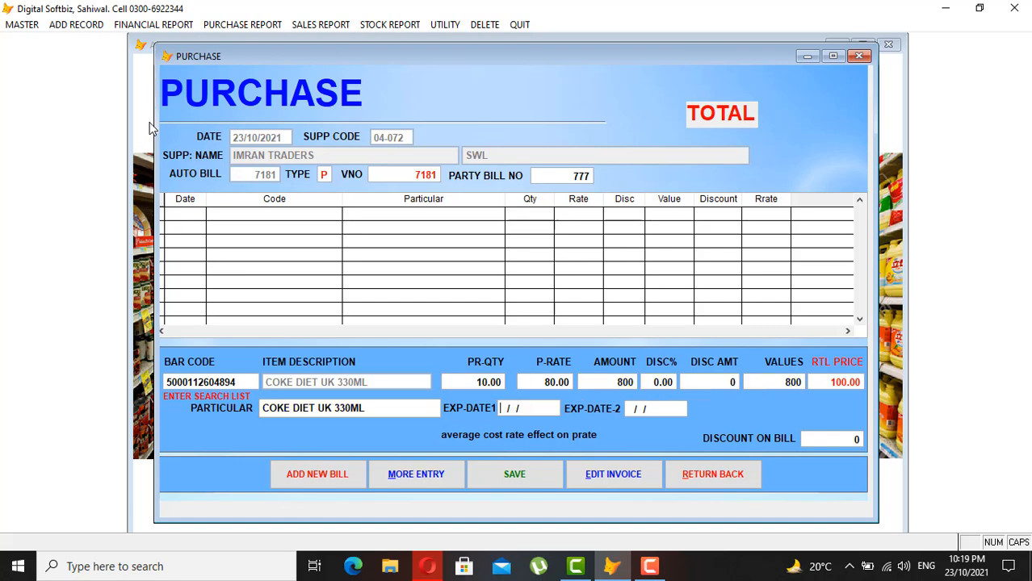
{"action": "key", "text": "Return"}
{"action": "key", "text": "Return"}
{"action": "key", "text": "Return"}
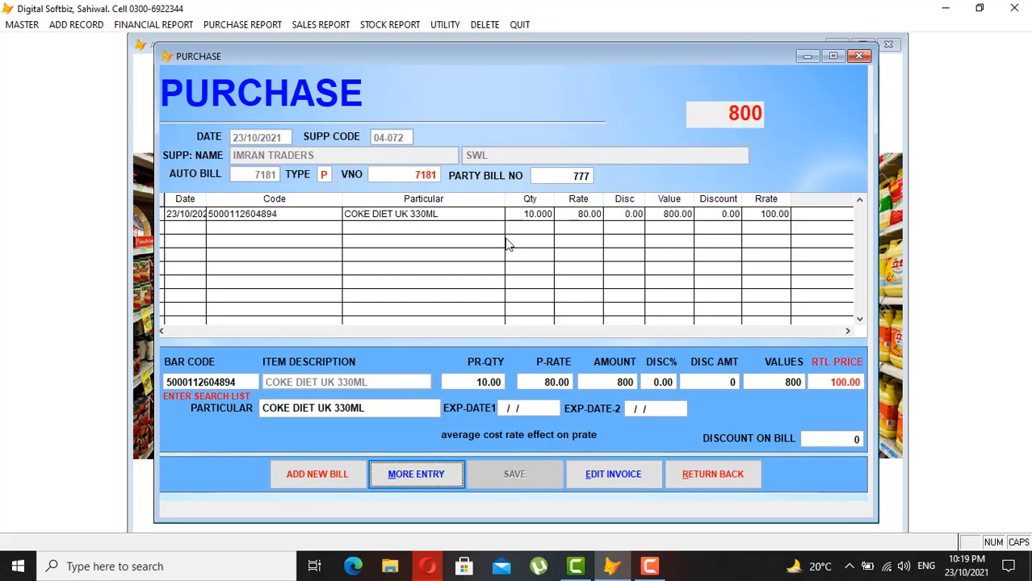
- Add 20 FRUITE CAKE DRY at 100, bringing the bill to 2,800, and close it
{"action": "left_click", "coordinate": [433, 476]}
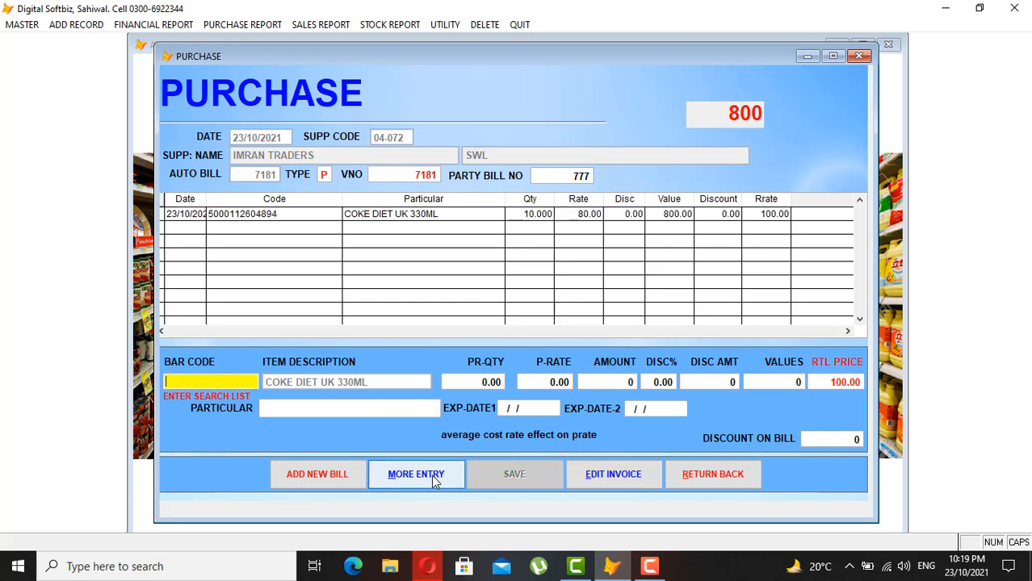
{"action": "key", "text": "Return"}
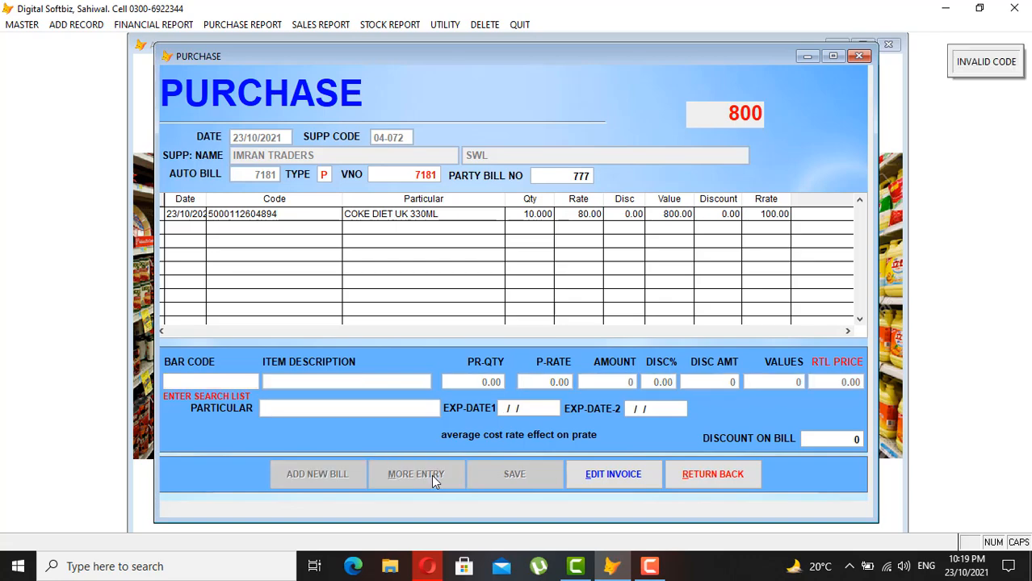
{"action": "key", "text": "Return"}
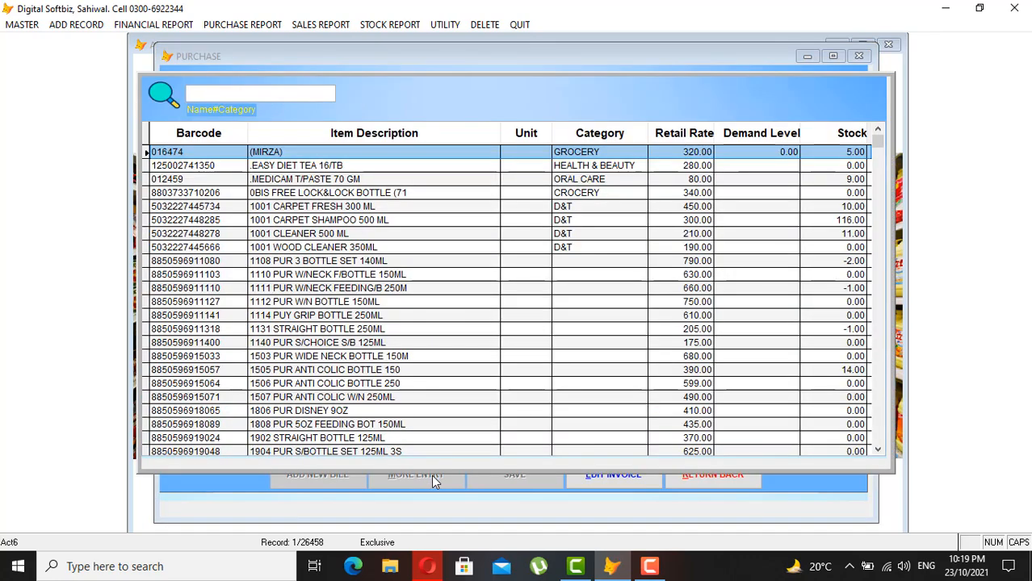
{"action": "type", "text": "D"}
{"action": "key", "text": "BackSpace"}
{"action": "type", "text": "FR"}
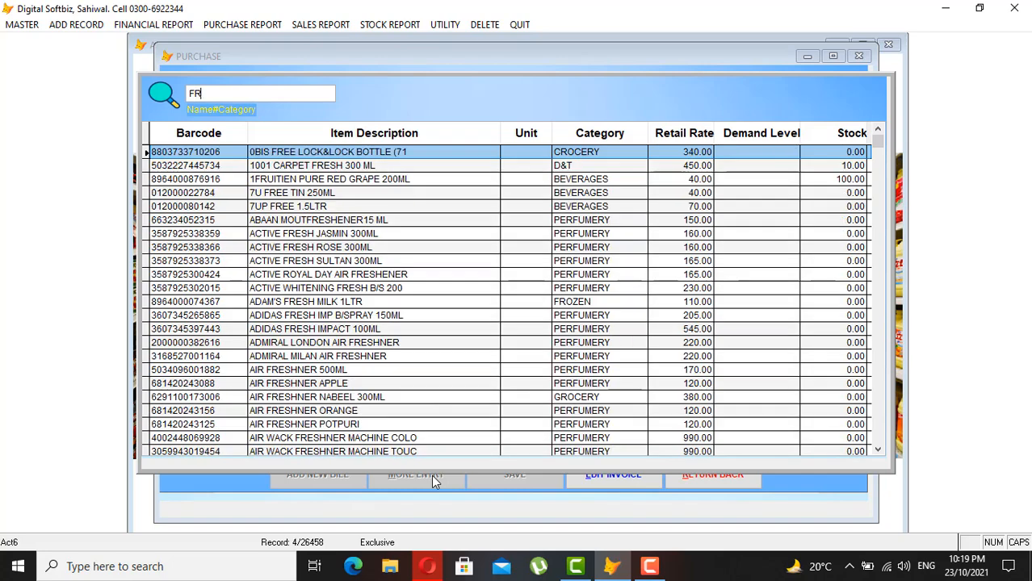
{"action": "type", "text": "UITE"}
{"action": "key", "text": "Return"}
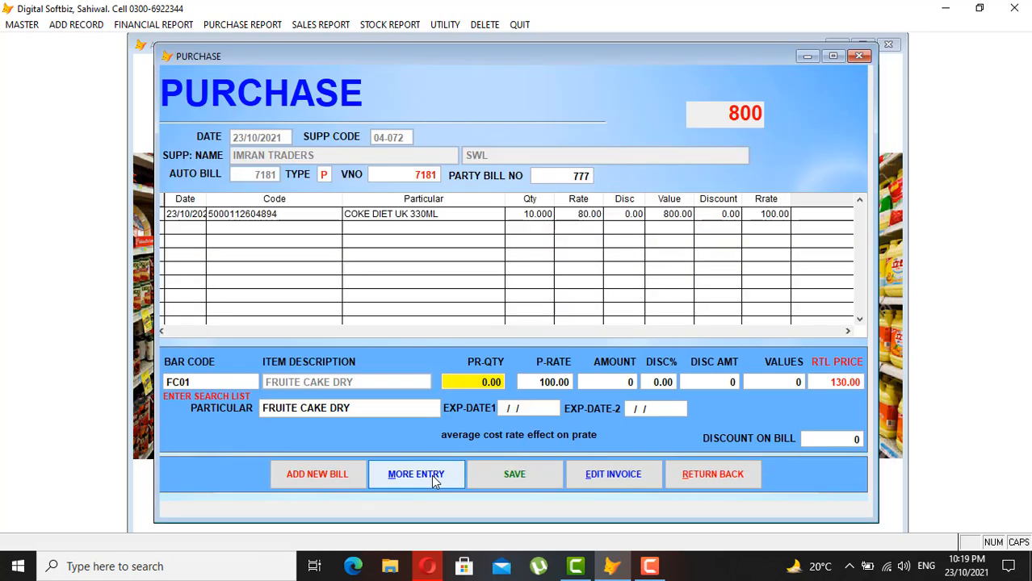
{"action": "type", "text": "20"}
{"action": "key", "text": "Return"}
{"action": "key", "text": "Return"}
{"action": "key", "text": "Return"}
{"action": "key", "text": "Return"}
{"action": "key", "text": "Return"}
{"action": "key", "text": "Return"}
{"action": "key", "text": "Return"}
{"action": "key", "text": "Return"}
{"action": "key", "text": "Return"}
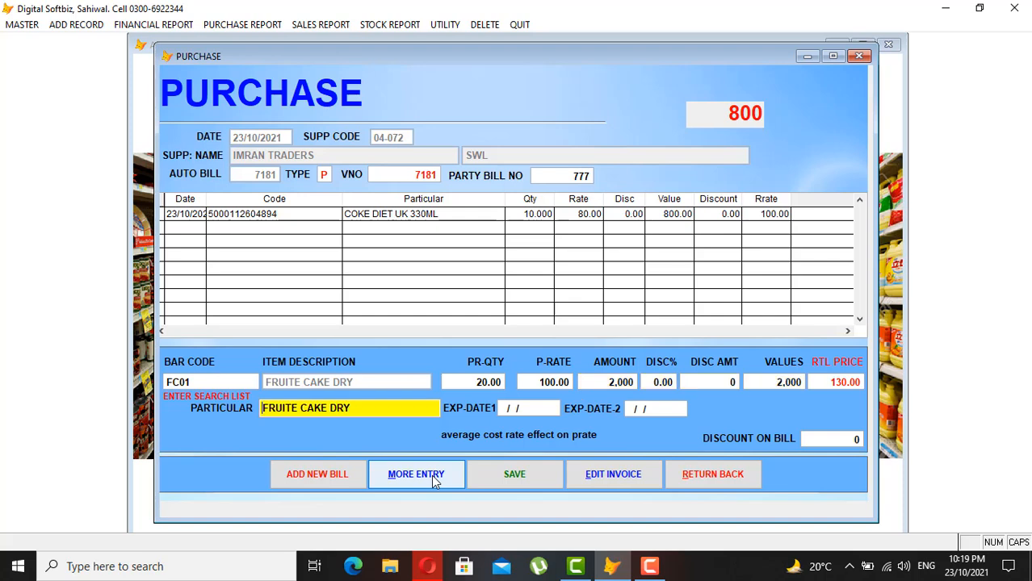
{"action": "key", "text": "Return"}
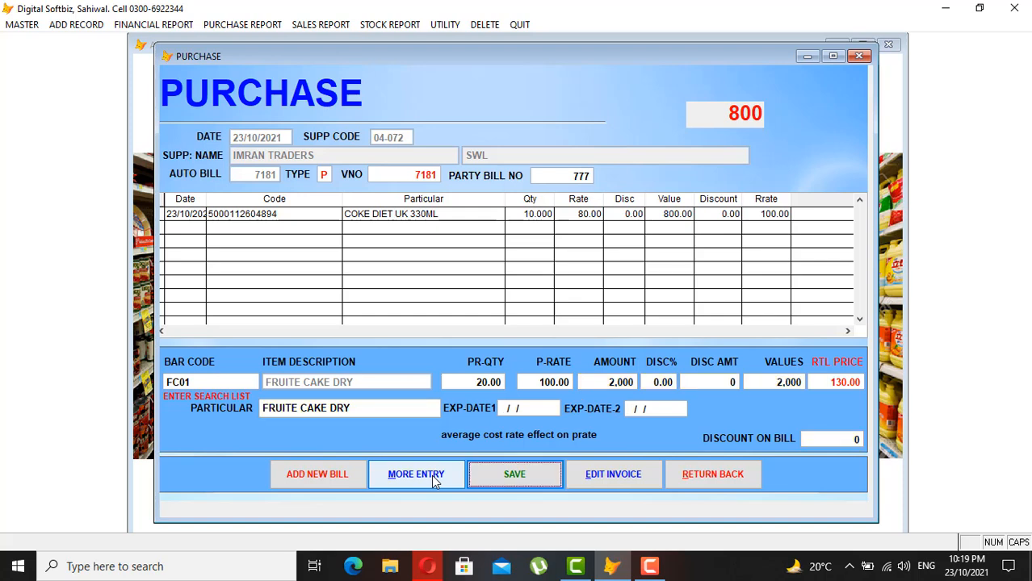
{"action": "key", "text": "Return"}
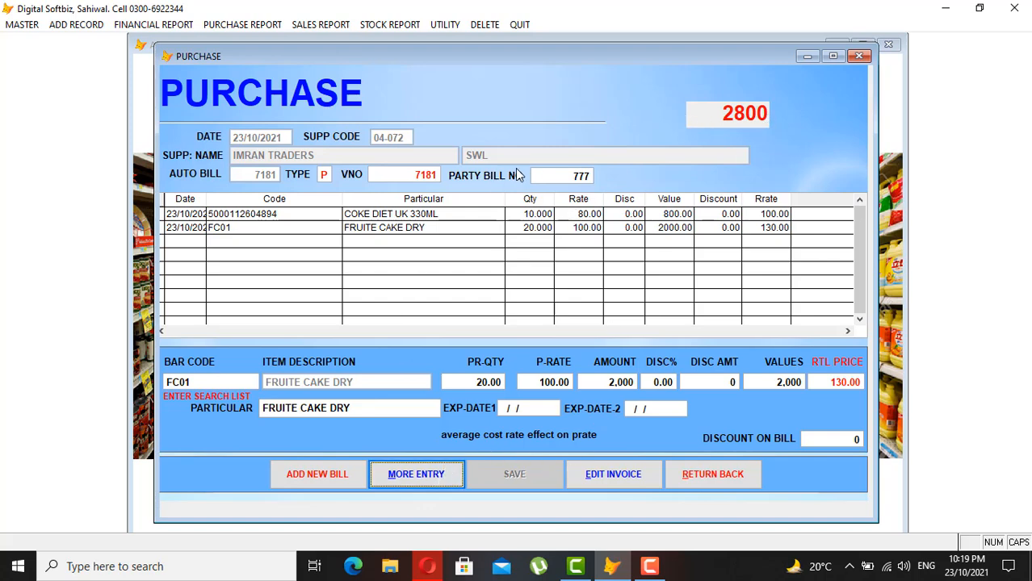
{"action": "left_click", "coordinate": [735, 483]}
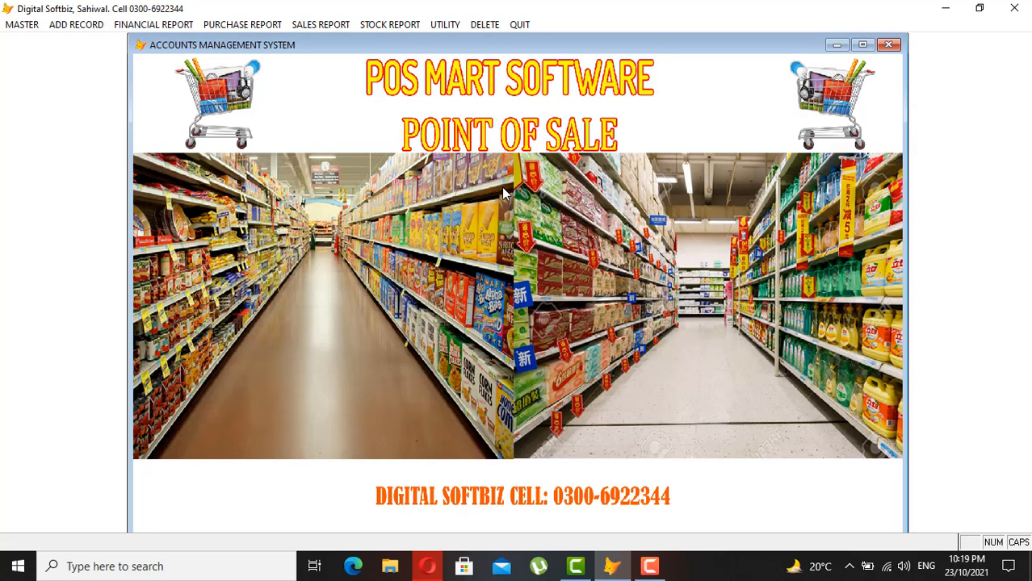
{"action": "left_click", "coordinate": [179, 27]}
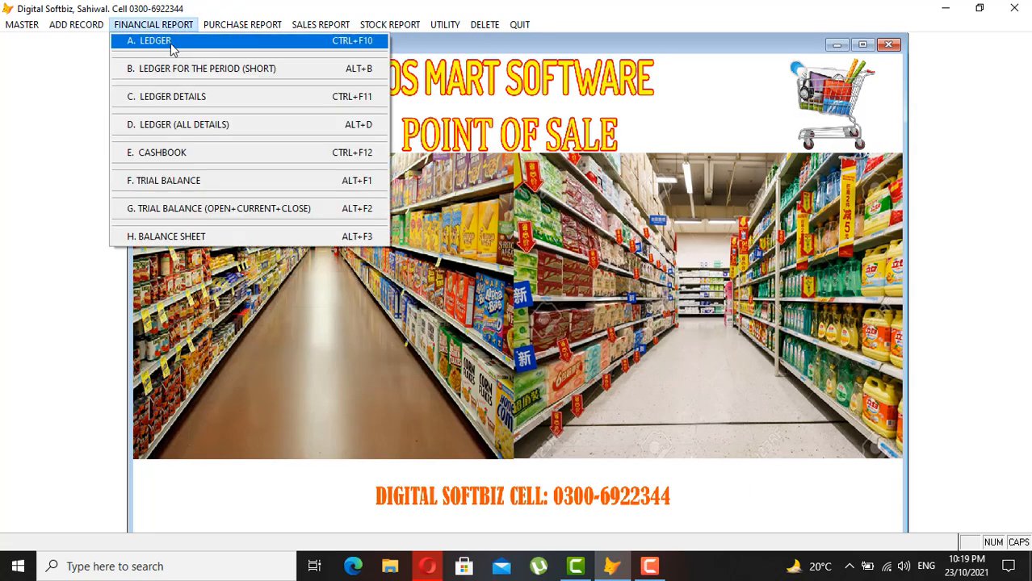
{"action": "left_click", "coordinate": [191, 97]}
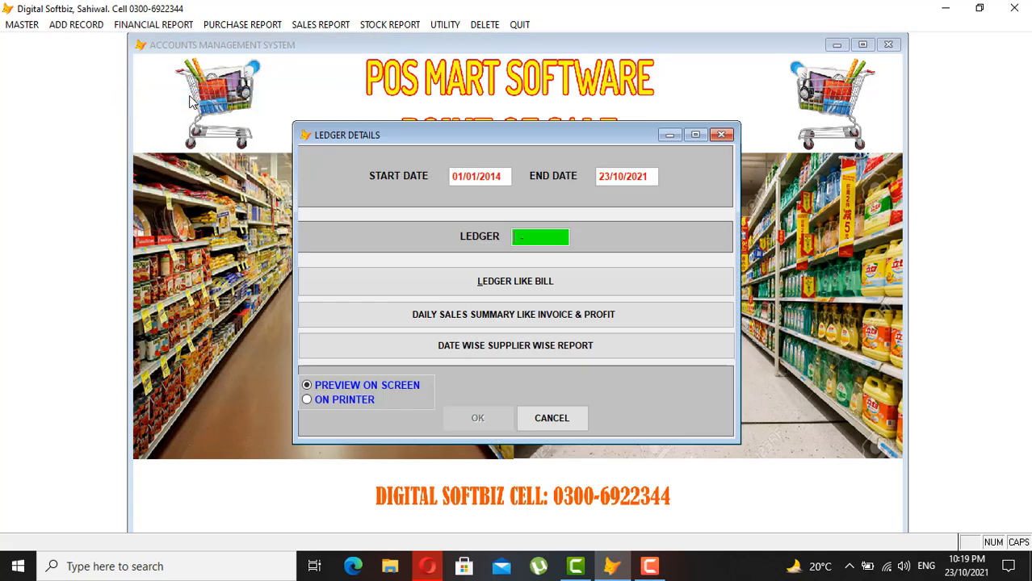
{"action": "key", "text": "Return"}
{"action": "type", "text": "IMRA"}
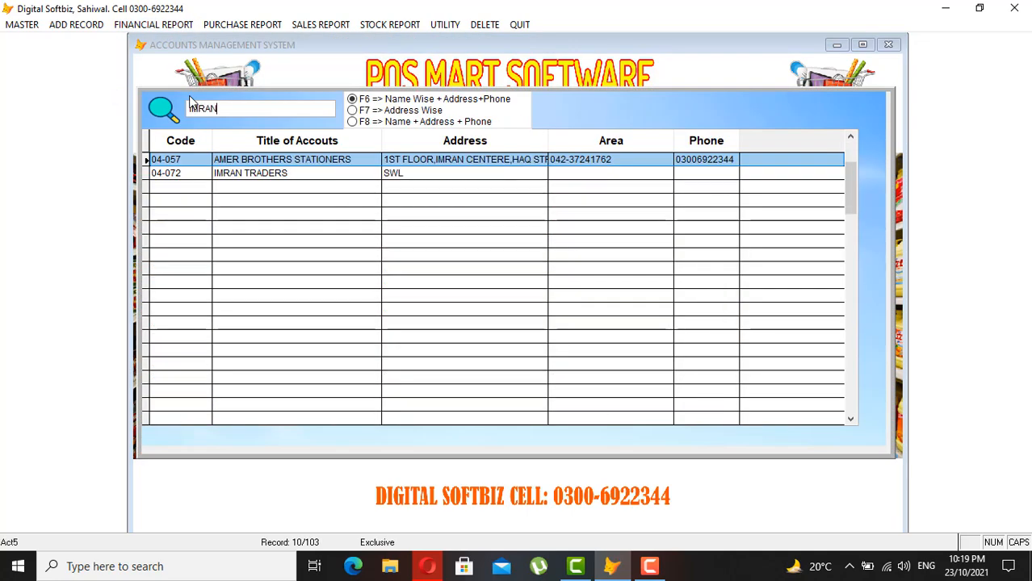
{"action": "type", "text": "N"}
{"action": "key", "text": "Down"}
{"action": "key", "text": "Return"}
{"action": "key", "text": "Return"}
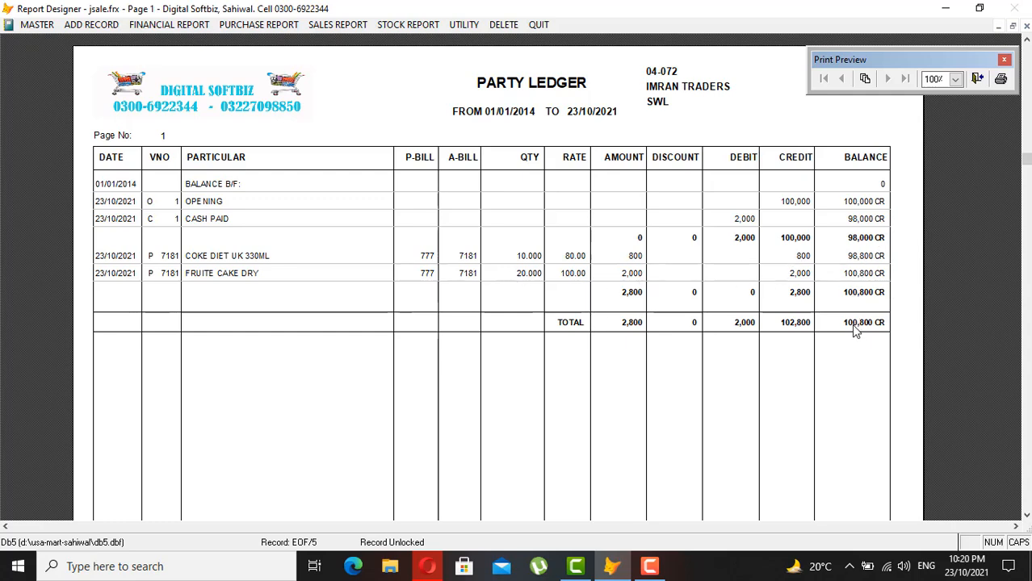
{"action": "key", "text": "Escape"}
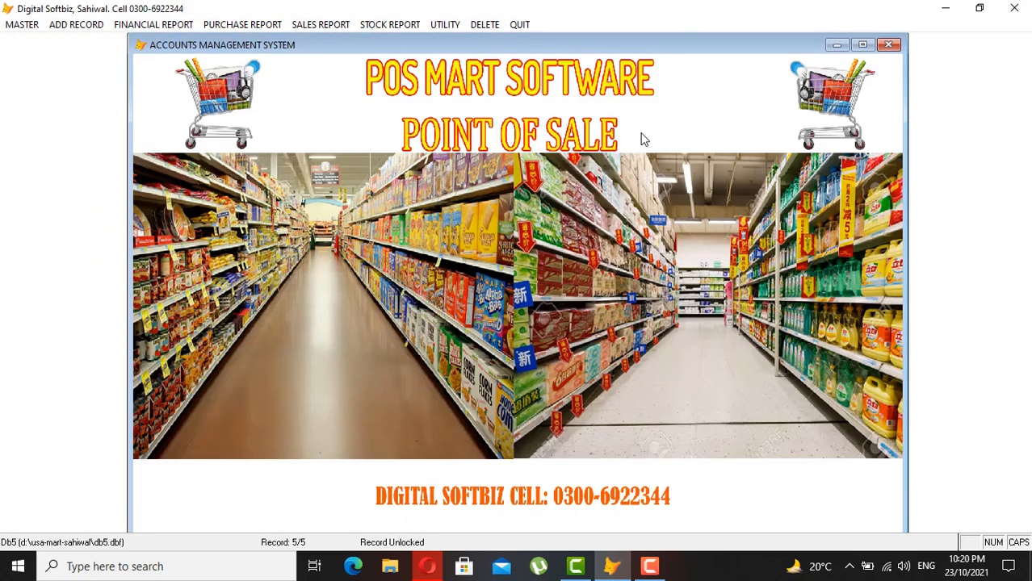
{"action": "left_click", "coordinate": [419, 20]}
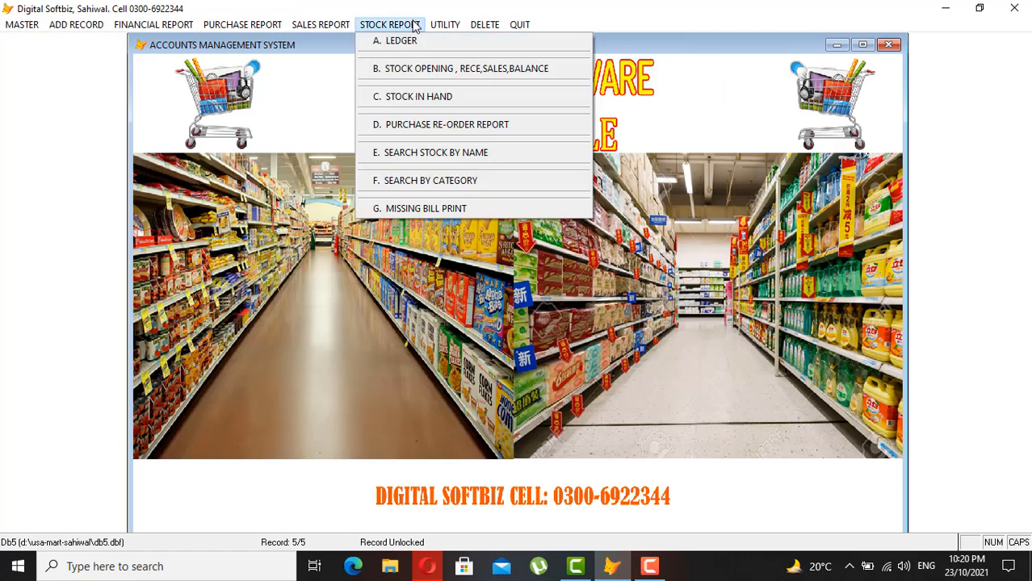
{"action": "left_click", "coordinate": [420, 97]}
{"action": "key", "text": "Return"}
{"action": "key", "text": "Return"}
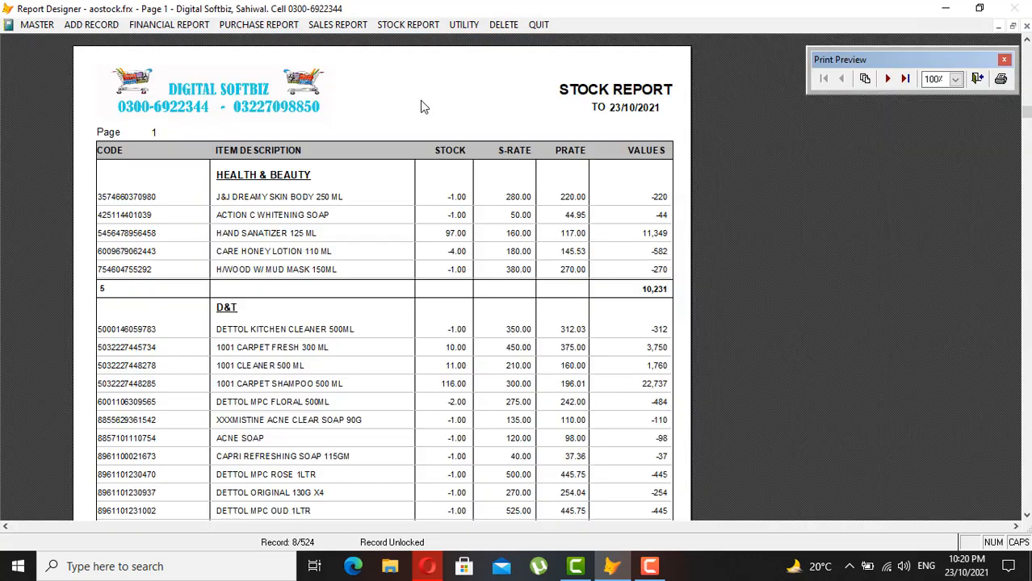
{"action": "left_click", "coordinate": [905, 80]}
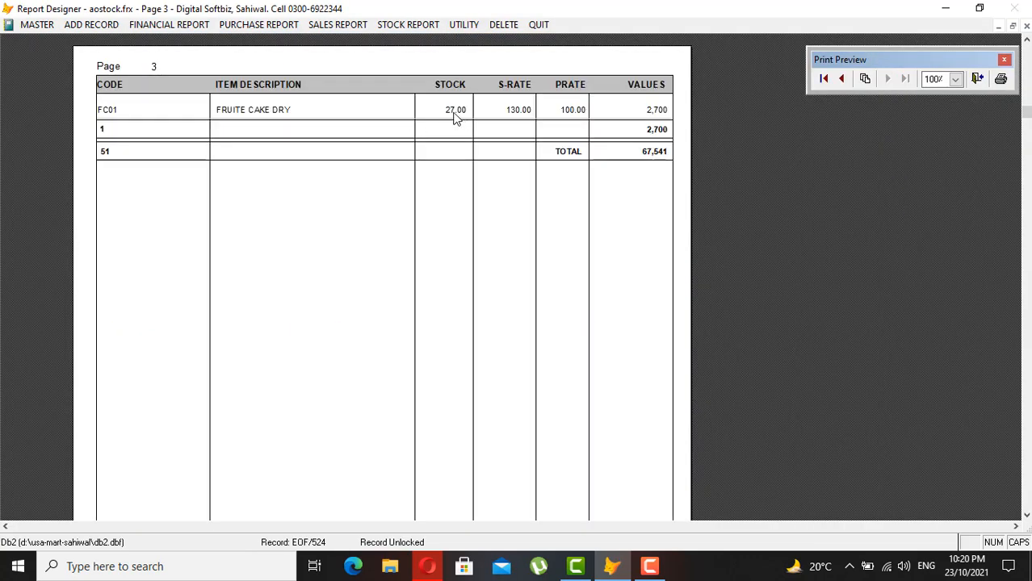
{"action": "left_click", "coordinate": [841, 78]}
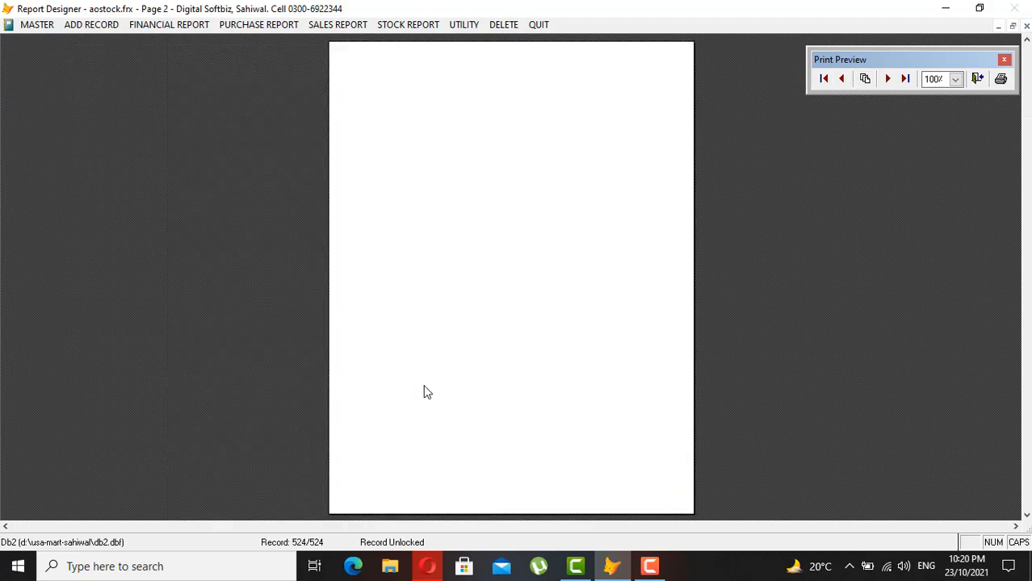
{"action": "left_click", "coordinate": [454, 396]}
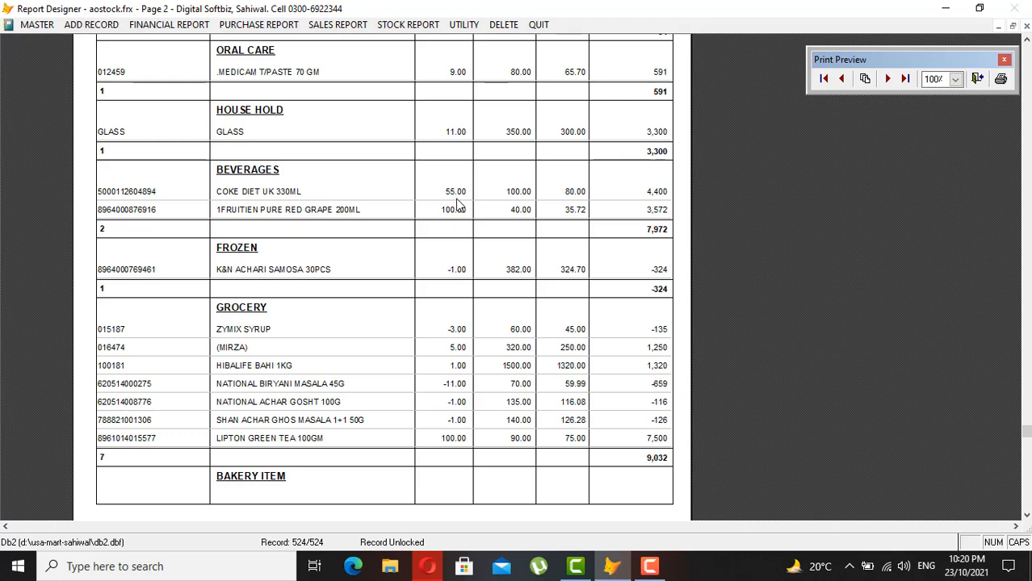
{"action": "key", "text": "Escape"}
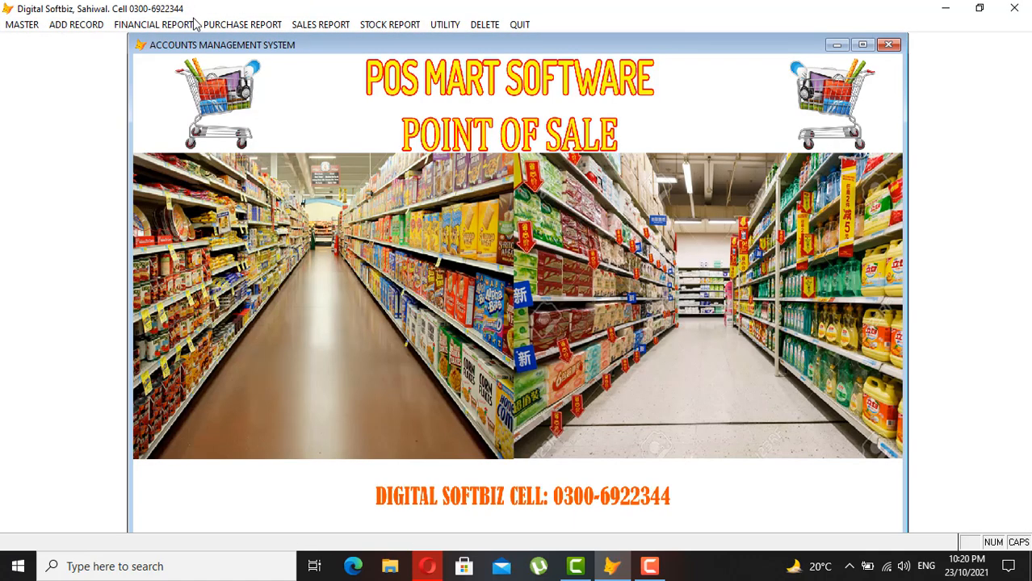
{"action": "left_click", "coordinate": [91, 24]}
{"action": "mouse_move", "coordinate": [220, 25]}
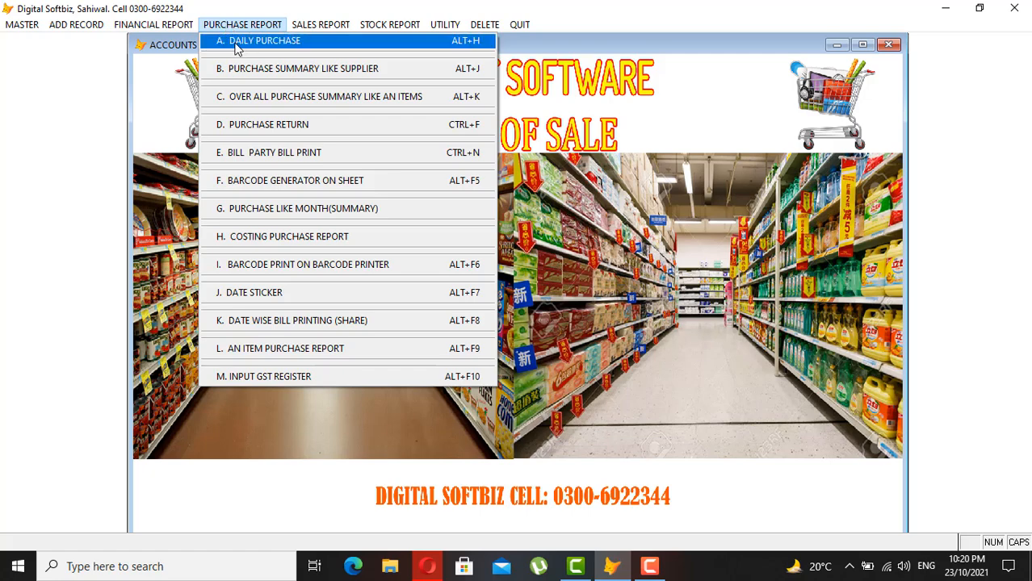
{"action": "left_click", "coordinate": [272, 42]}
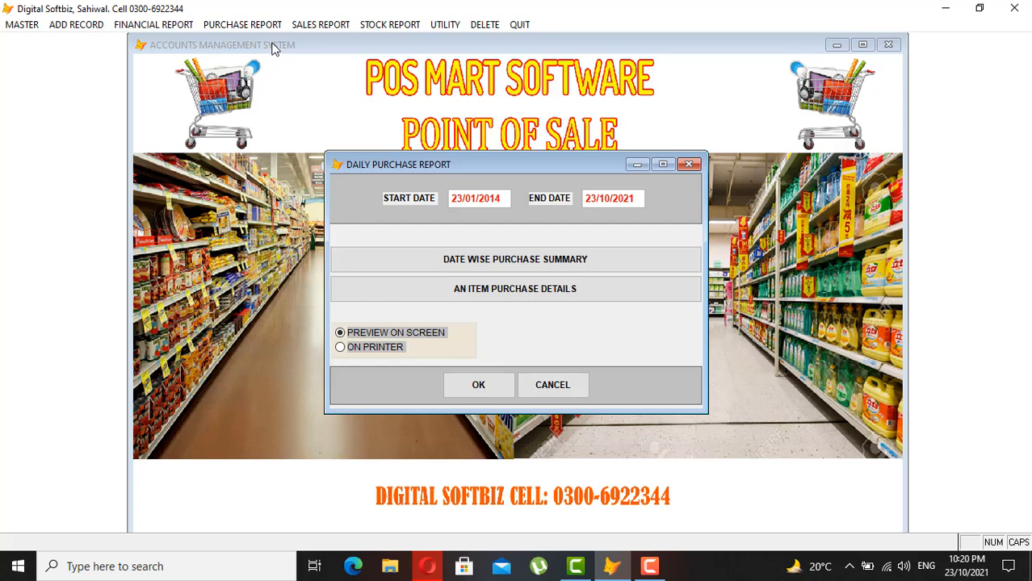
{"action": "type", "text": "1"}
{"action": "key", "text": "Return"}
{"action": "key", "text": "Return"}
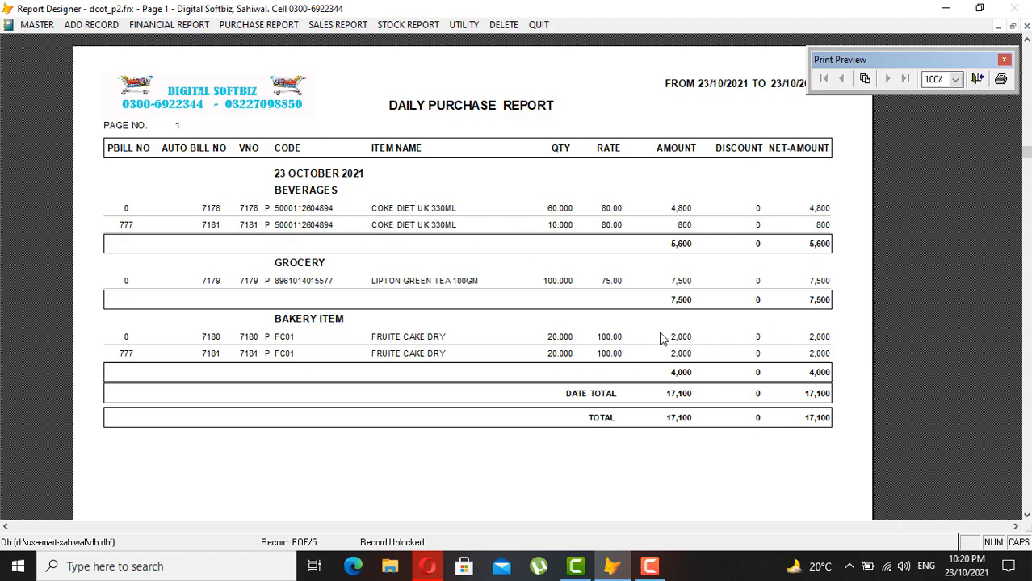
{"action": "key", "text": "Escape"}
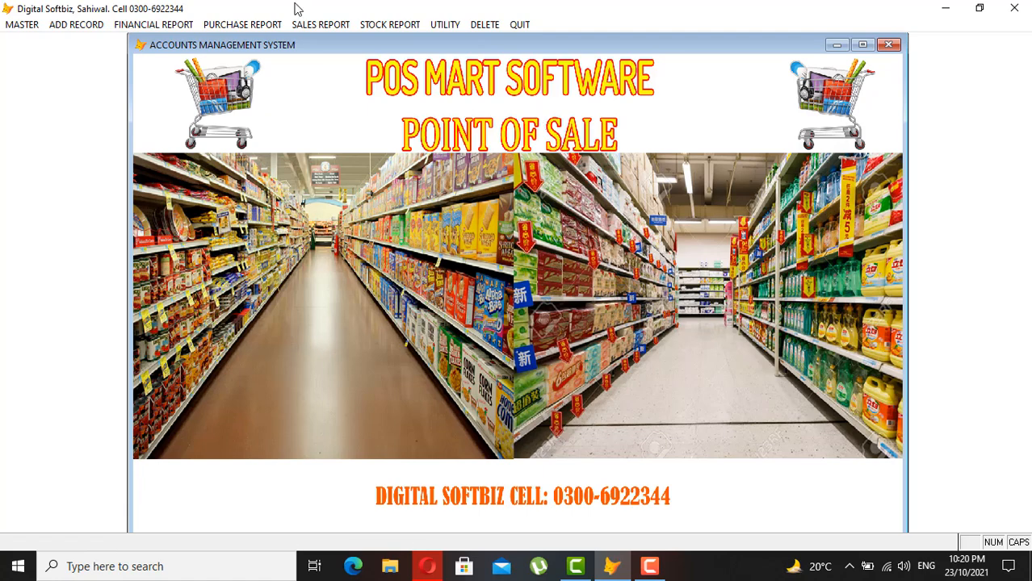
{"action": "left_click", "coordinate": [228, 25]}
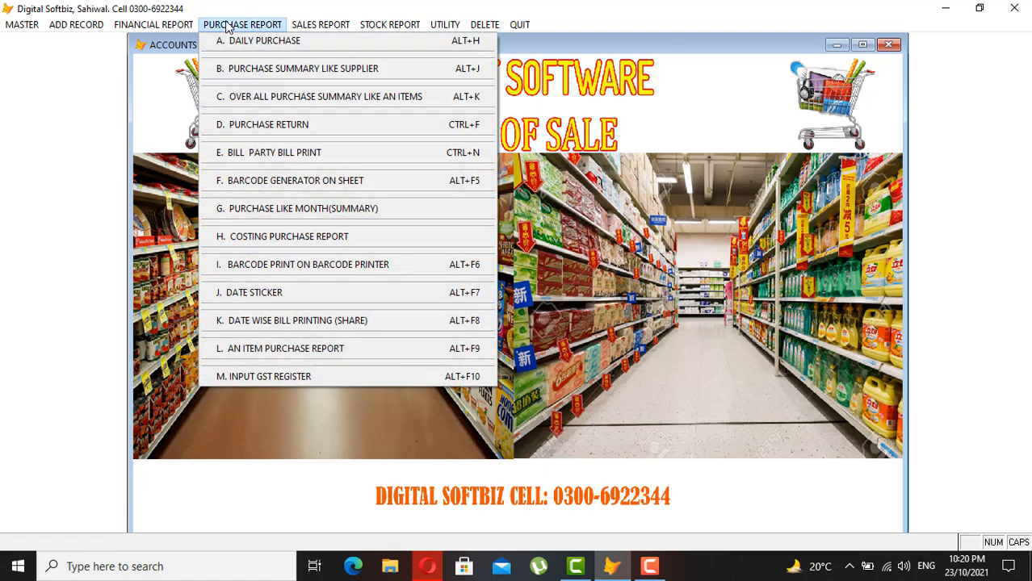
{"action": "left_click", "coordinate": [274, 70]}
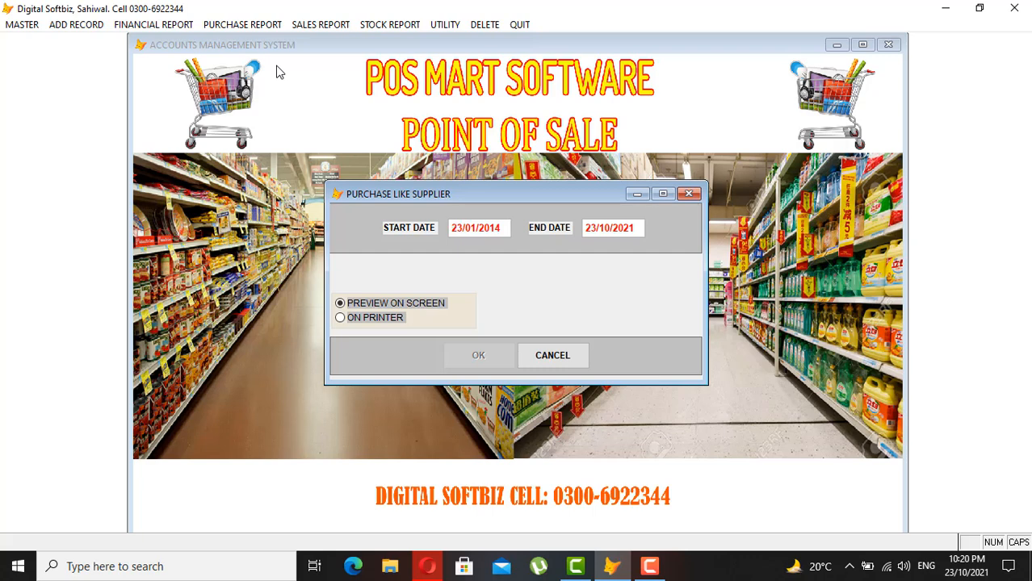
{"action": "key", "text": "Return"}
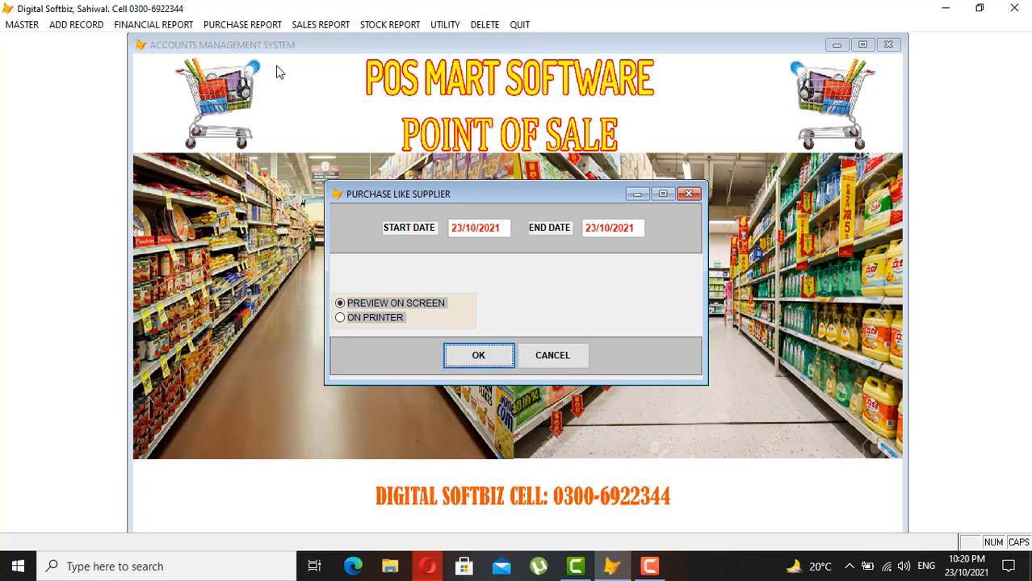
{"action": "key", "text": "Return"}
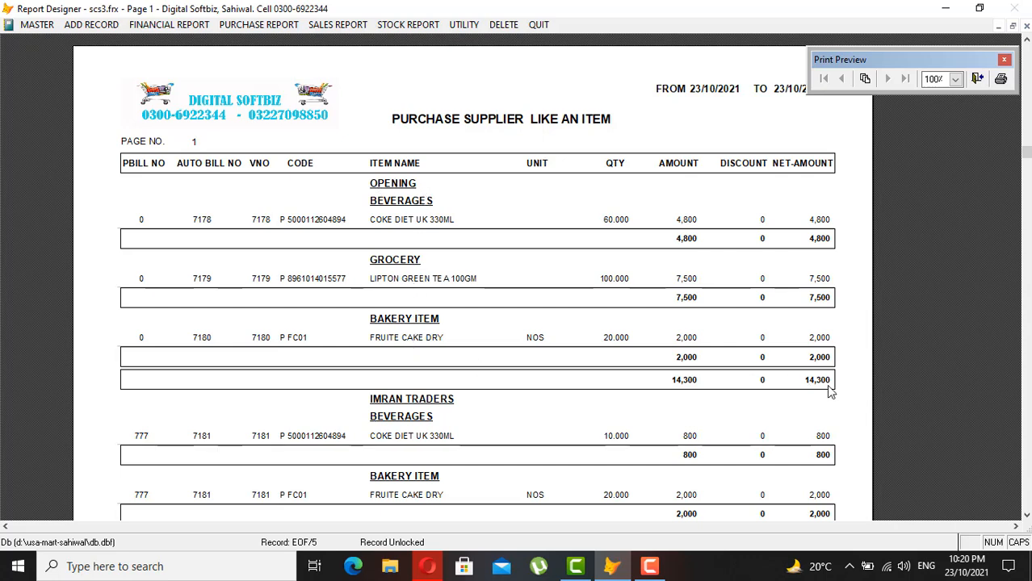
{"action": "scroll", "coordinate": [824, 389], "scroll_direction": "down", "scroll_amount": 1}
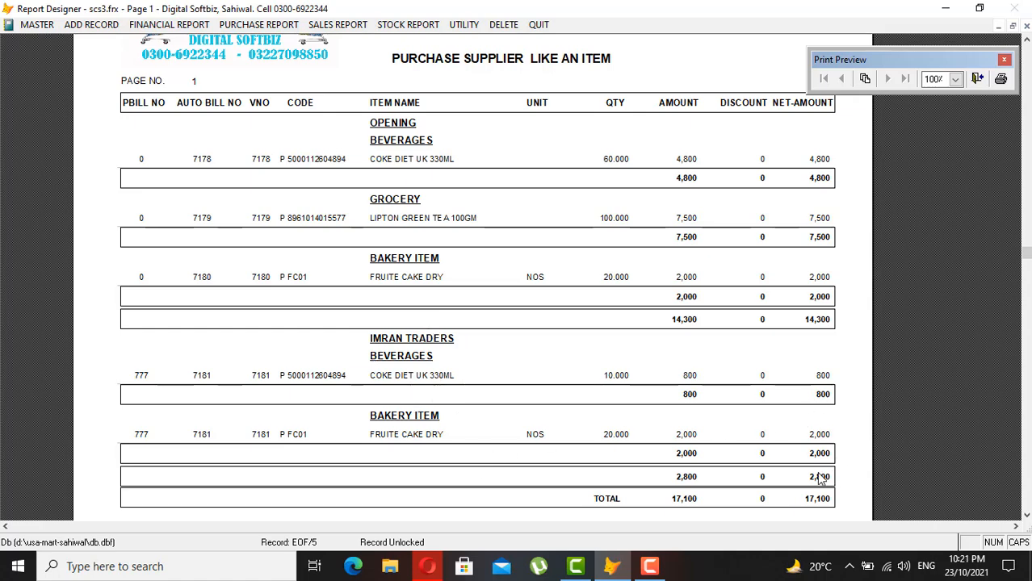
{"action": "scroll", "coordinate": [820, 478], "scroll_direction": "down", "scroll_amount": 2}
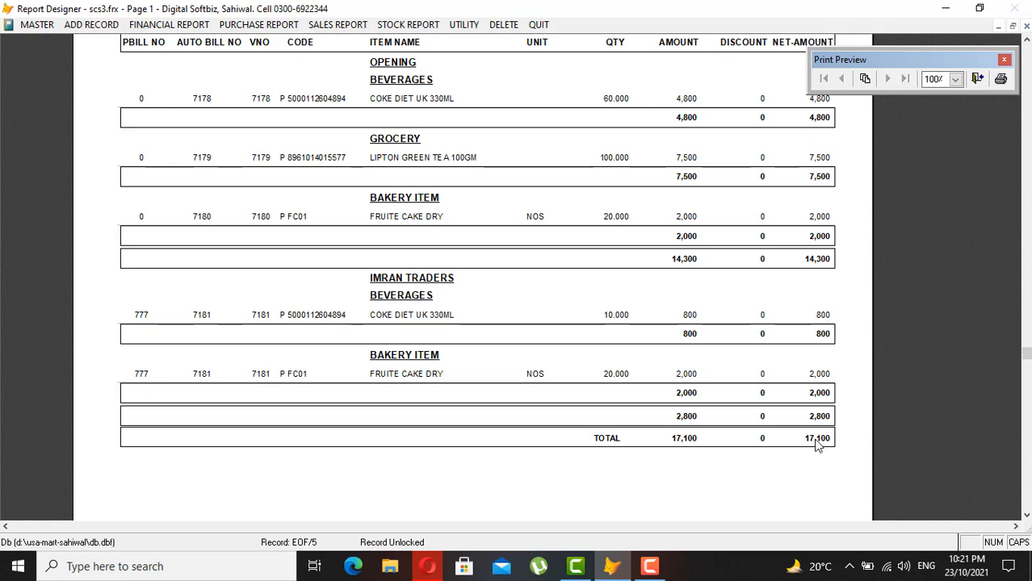
{"action": "key", "text": "Escape"}
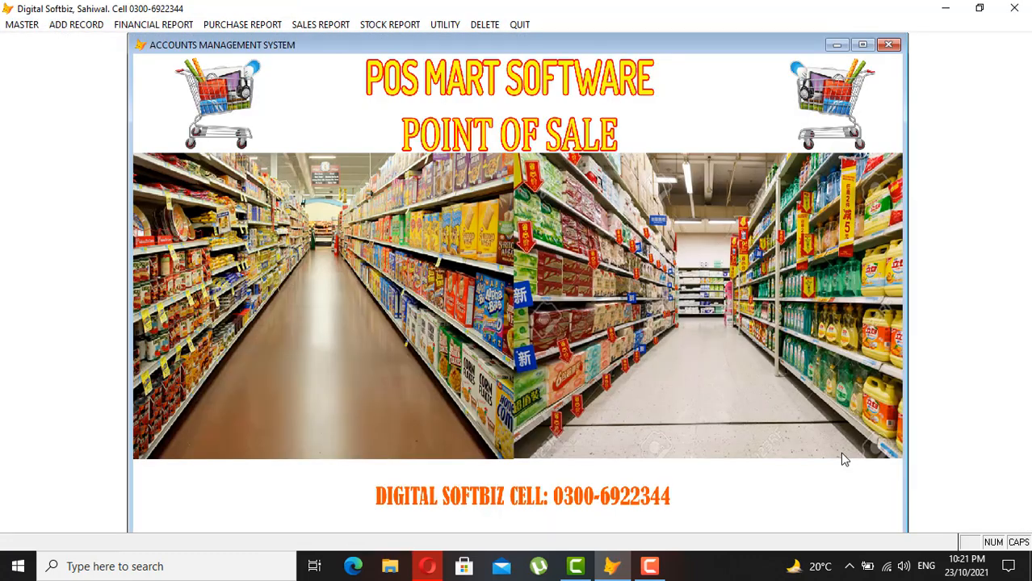
{"action": "left_click", "coordinate": [233, 24]}
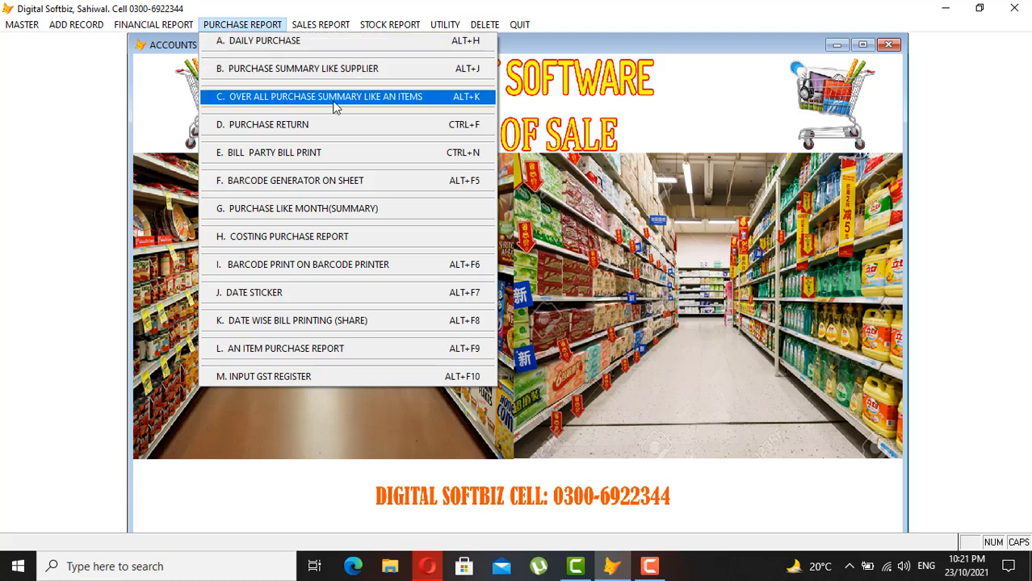
{"action": "left_click", "coordinate": [294, 161]}
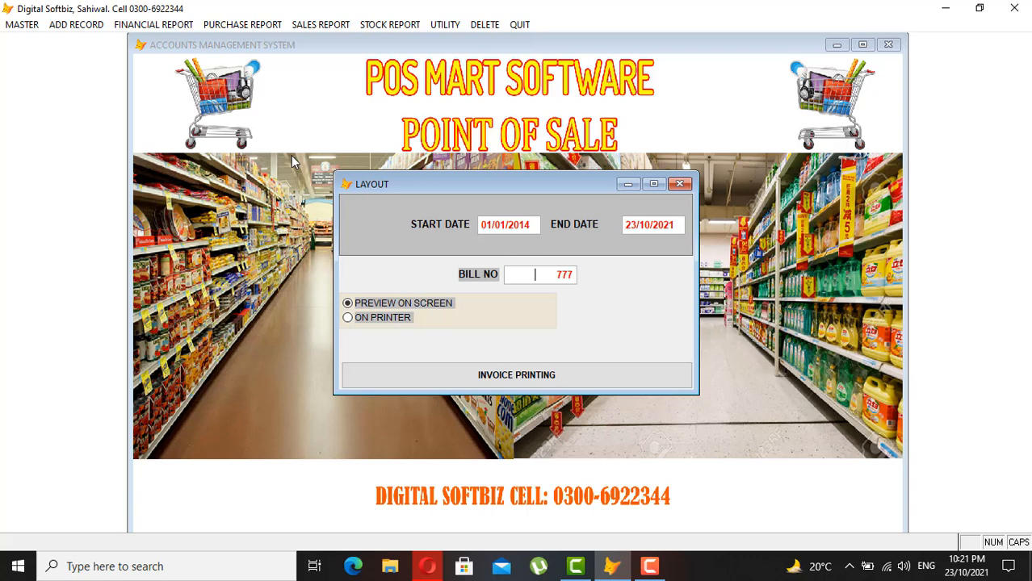
{"action": "key", "text": "Return"}
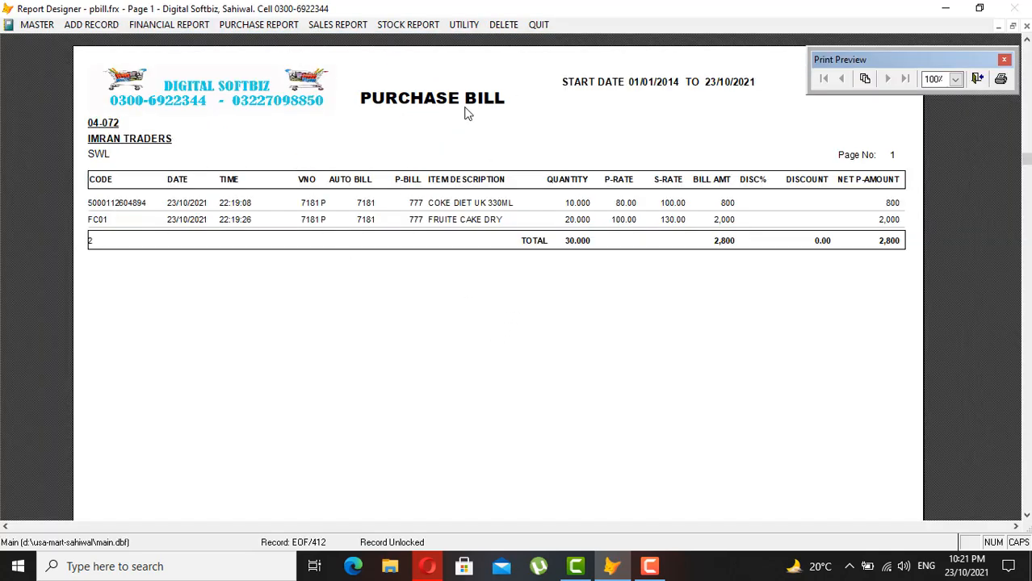
{"action": "left_click", "coordinate": [793, 138]}
{"action": "left_click", "coordinate": [791, 120]}
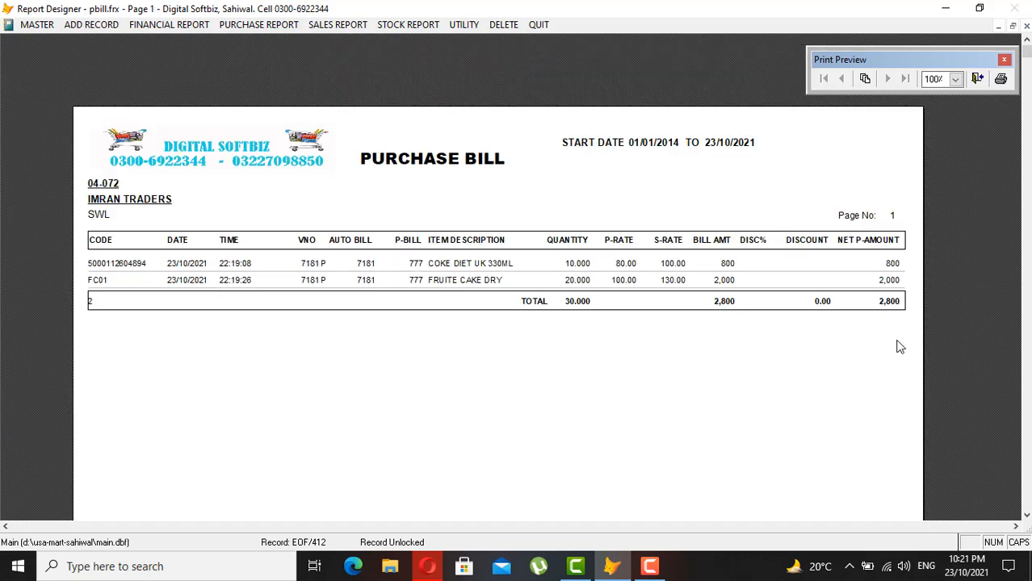
{"action": "key", "text": "Escape"}
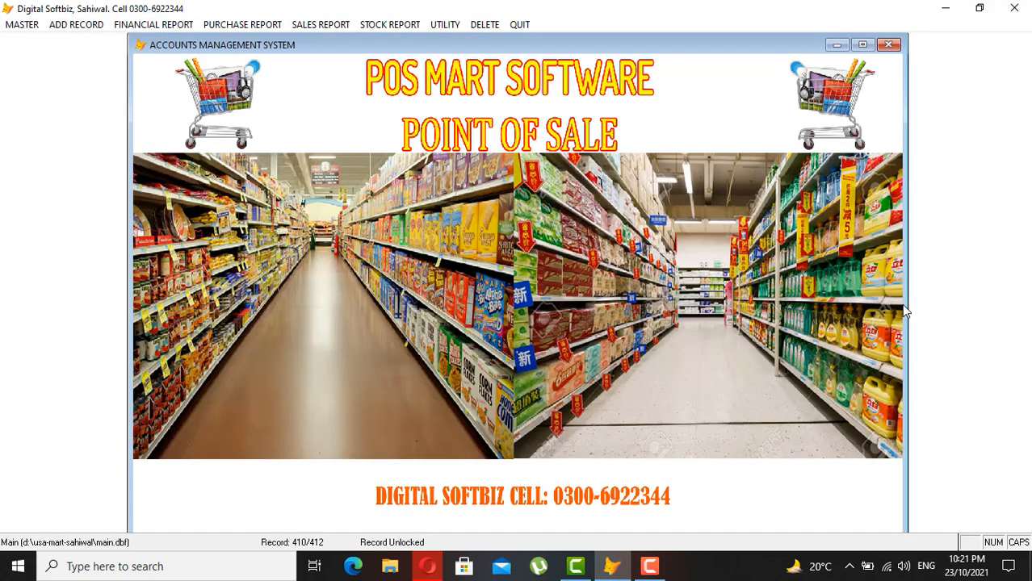
- Browse the Add Record menu's Edit Invoice and Return Invoice submenus, ending at Financial Report
{"action": "left_click", "coordinate": [181, 29]}
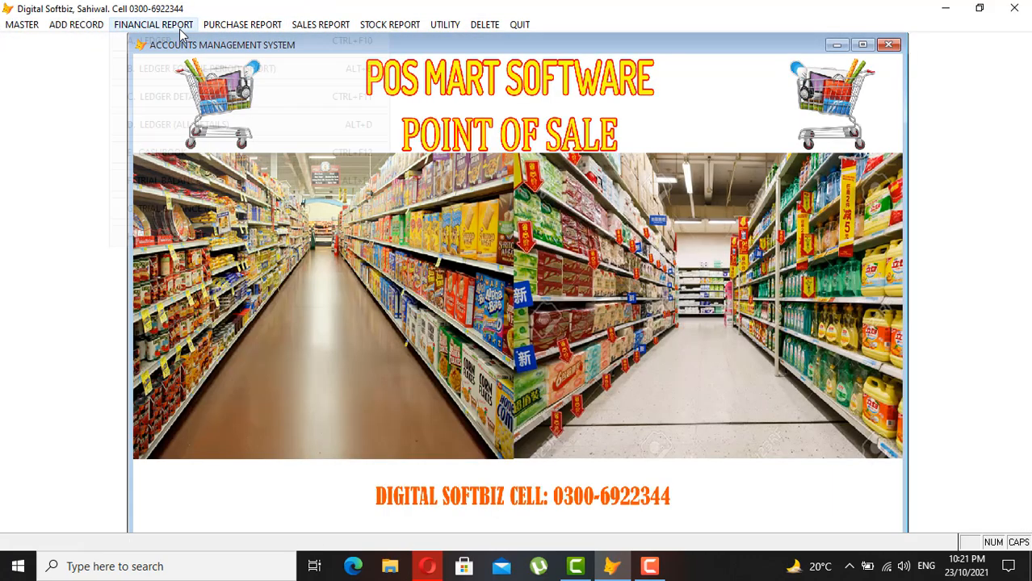
{"action": "mouse_move", "coordinate": [65, 23]}
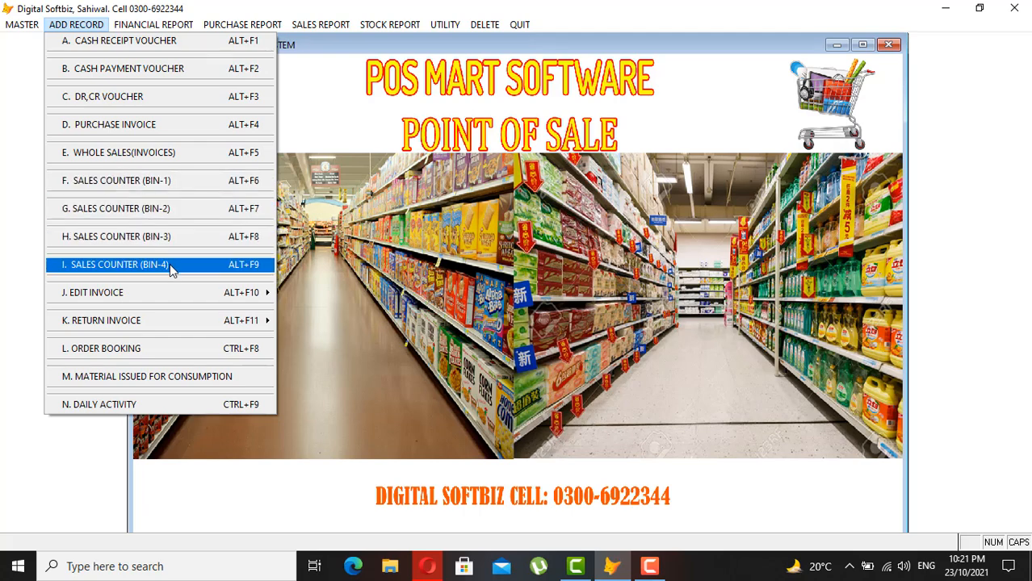
{"action": "mouse_move", "coordinate": [185, 301]}
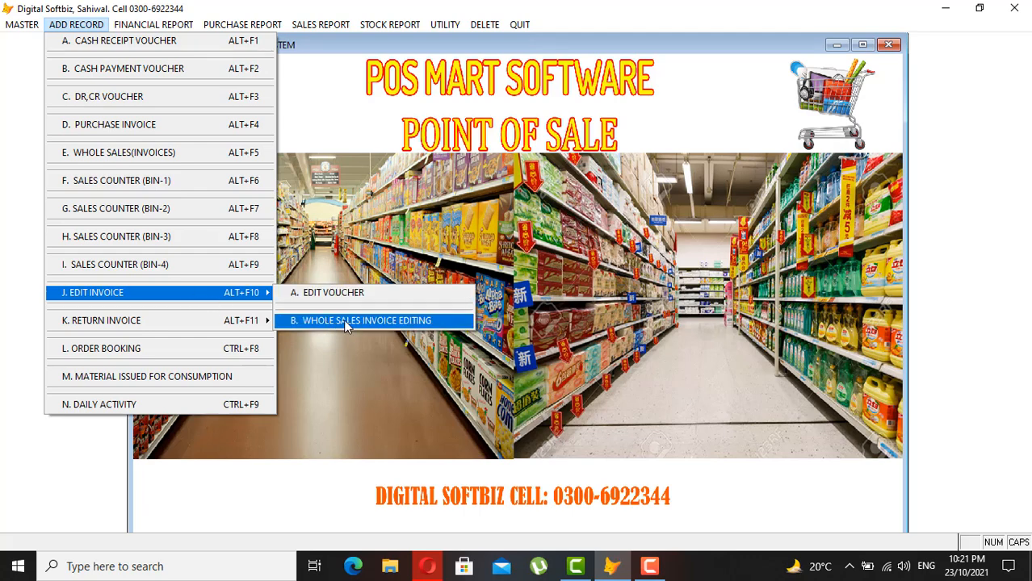
{"action": "mouse_move", "coordinate": [181, 321]}
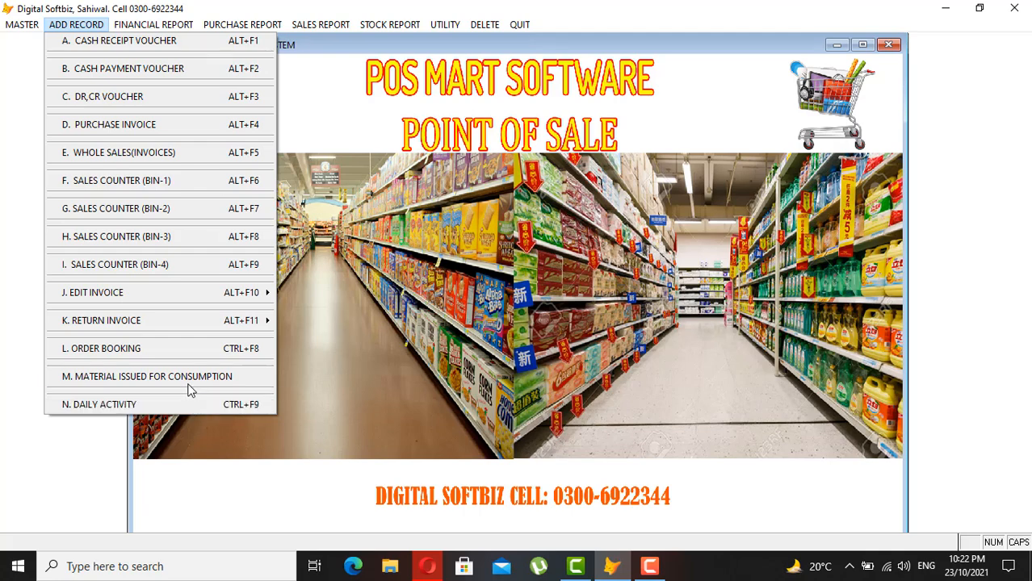
{"action": "mouse_move", "coordinate": [167, 28]}
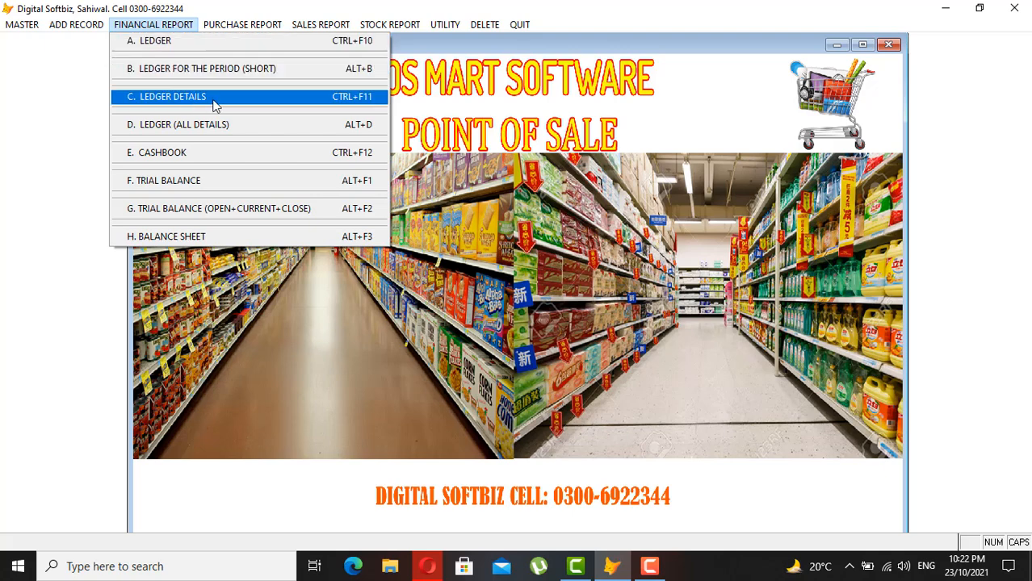
- Preview the Cashbook report and close it
{"action": "left_click", "coordinate": [209, 153]}
{"action": "key", "text": "Return"}
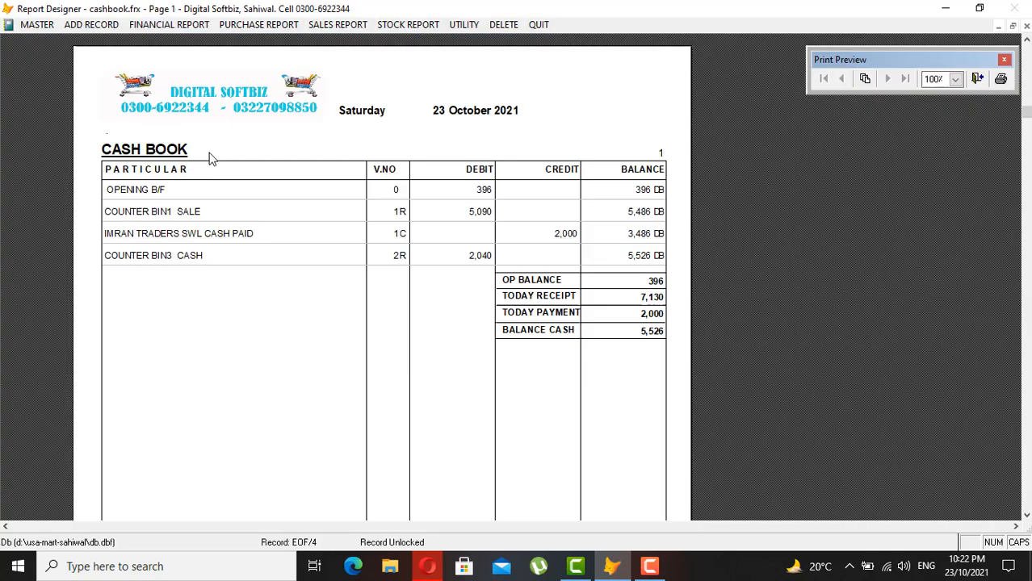
{"action": "key", "text": "Escape"}
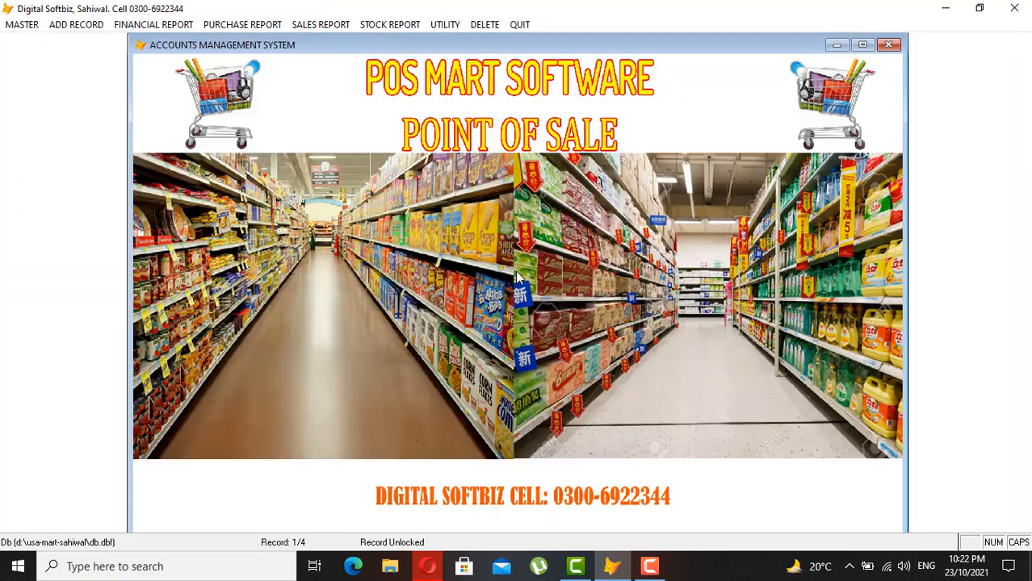
- Preview the Trial Balance, scroll through its accounts, then close it
{"action": "left_click", "coordinate": [154, 25]}
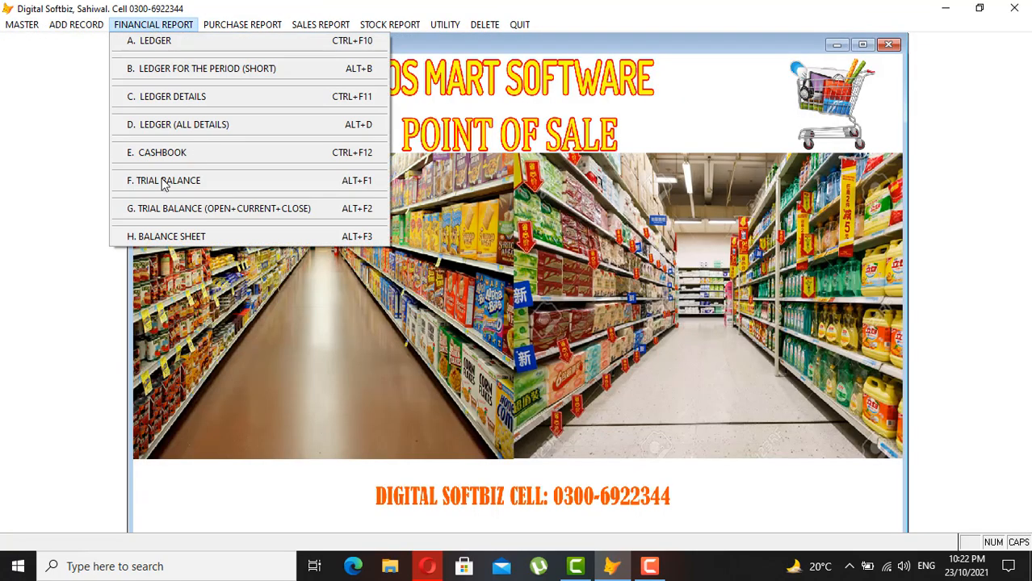
{"action": "left_click", "coordinate": [186, 184]}
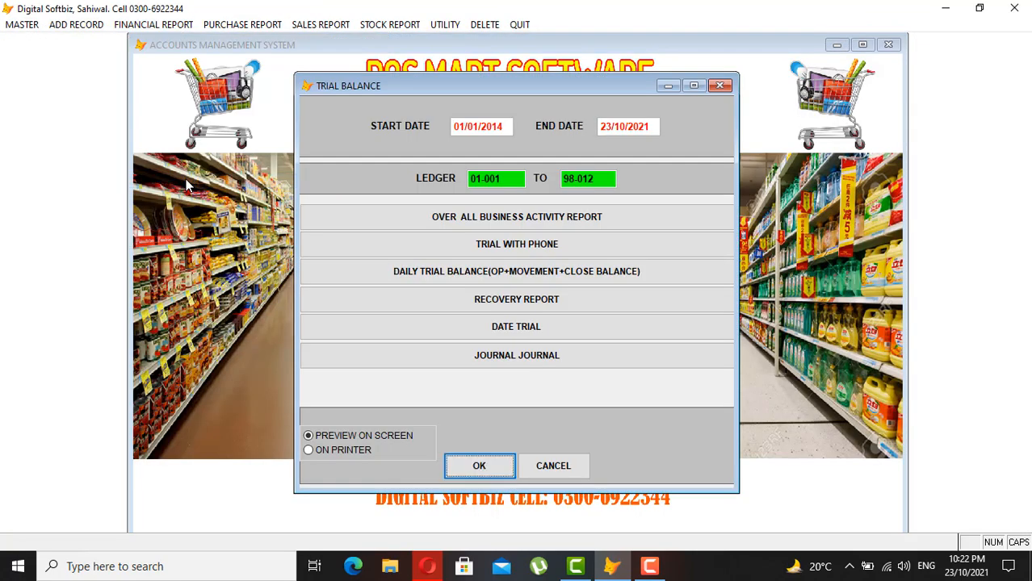
{"action": "key", "text": "Return"}
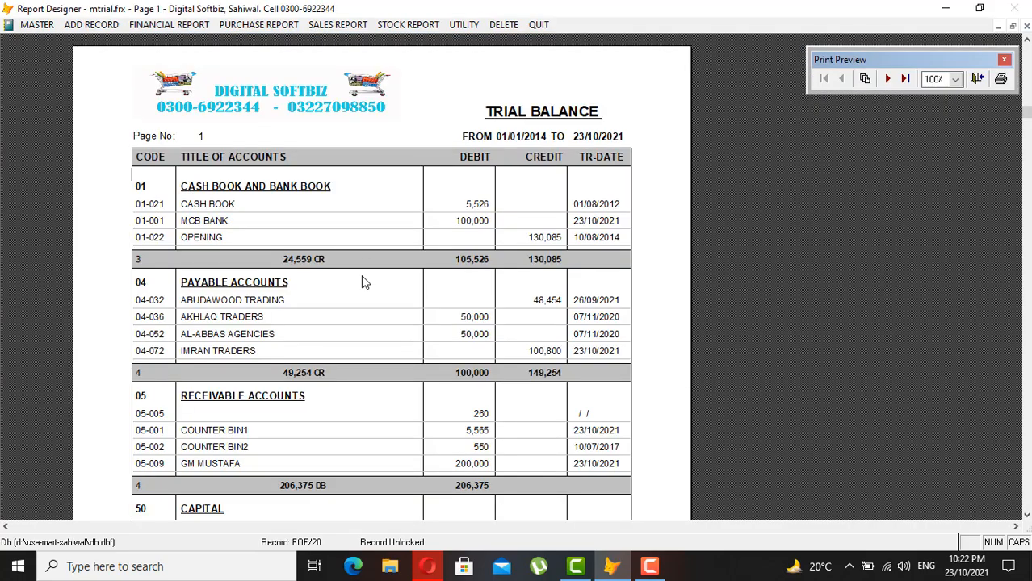
{"action": "scroll", "coordinate": [359, 242], "scroll_direction": "down", "scroll_amount": 1}
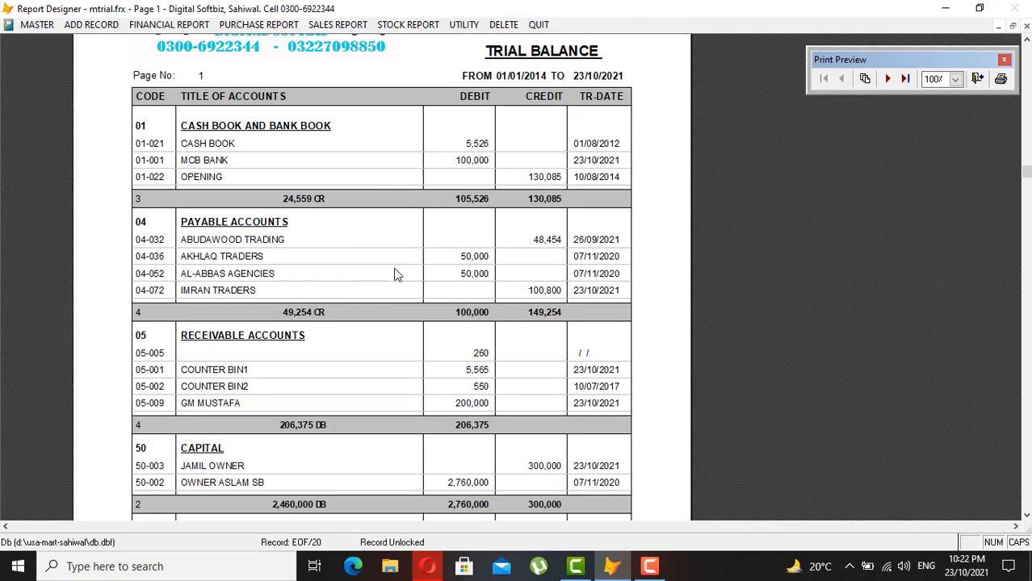
{"action": "key", "text": "Escape"}
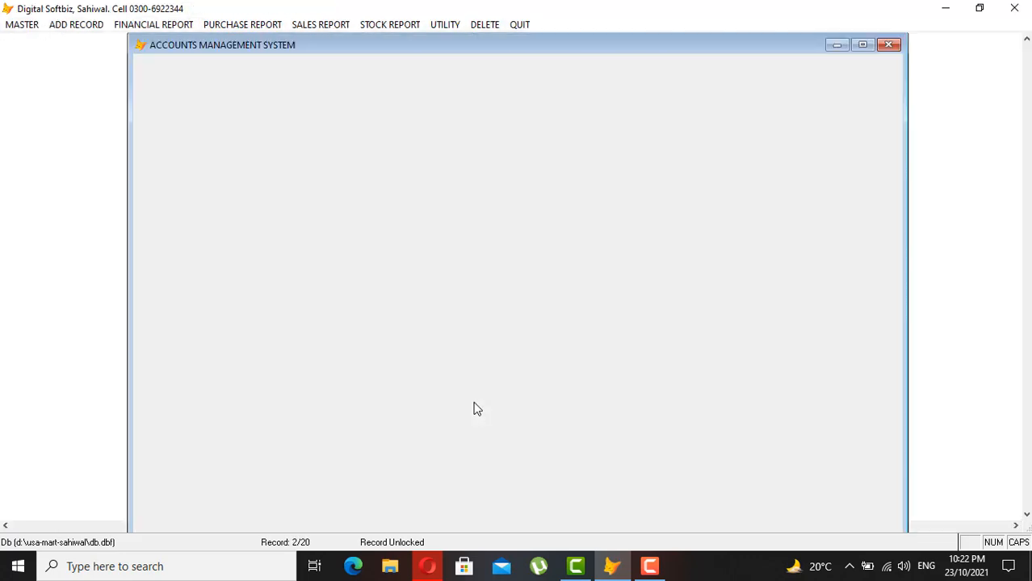
- Preview the Balance Sheet for 01/01/2014 to 23/10/2021, showing present business value 200,104
{"action": "left_click", "coordinate": [118, 23]}
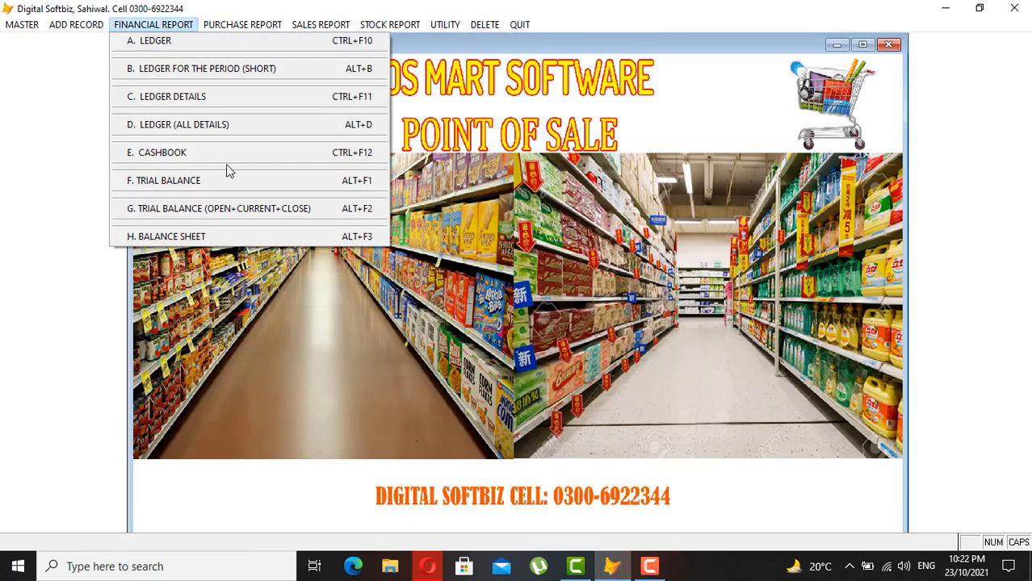
{"action": "left_click", "coordinate": [177, 239]}
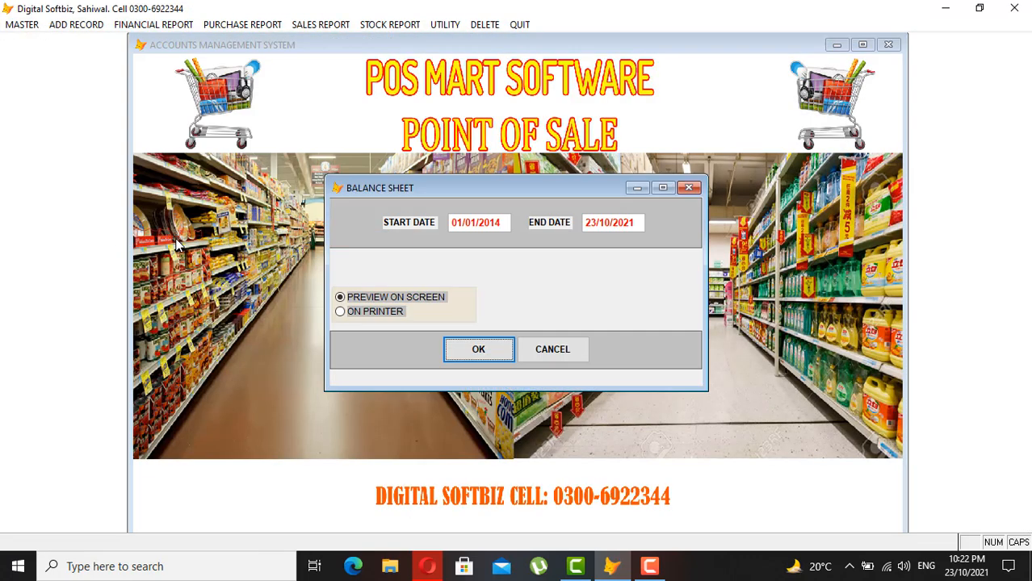
{"action": "left_click", "coordinate": [477, 349]}
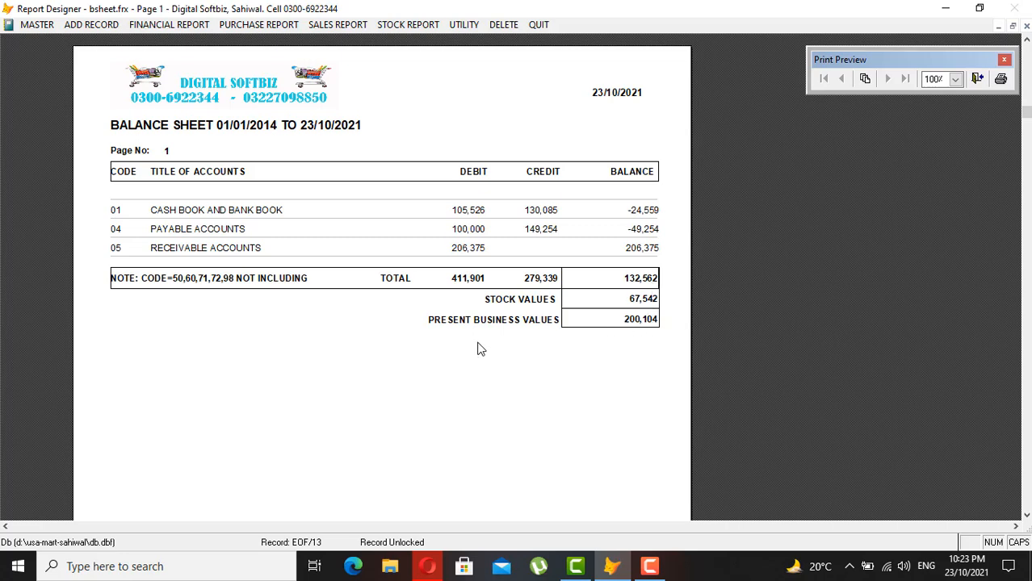
- Close the 01/01/2014–23/10/2021 Balance Sheet preview showing present business value 200,104
{"action": "key", "text": "Escape"}
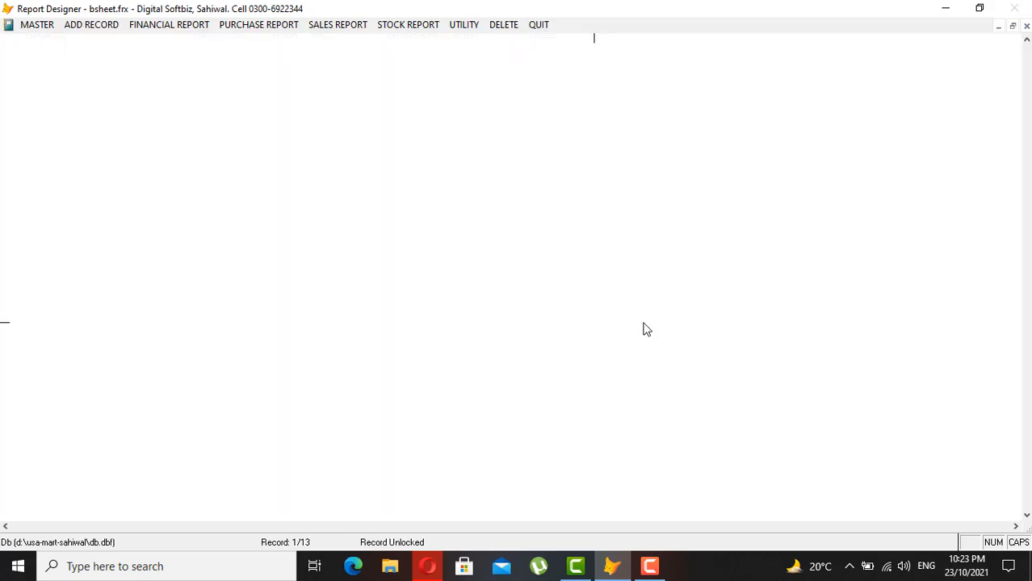
- Add and save a barcode entry for FC01 FRUITE CAKE DRY, quantity 10, expiry 12/12/2021
{"action": "left_click", "coordinate": [167, 24]}
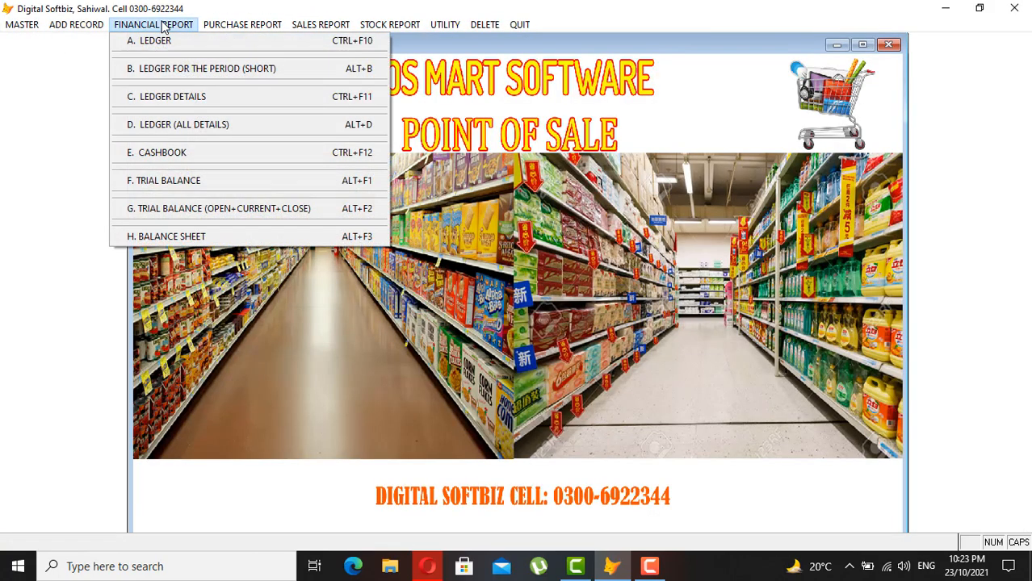
{"action": "mouse_move", "coordinate": [229, 30]}
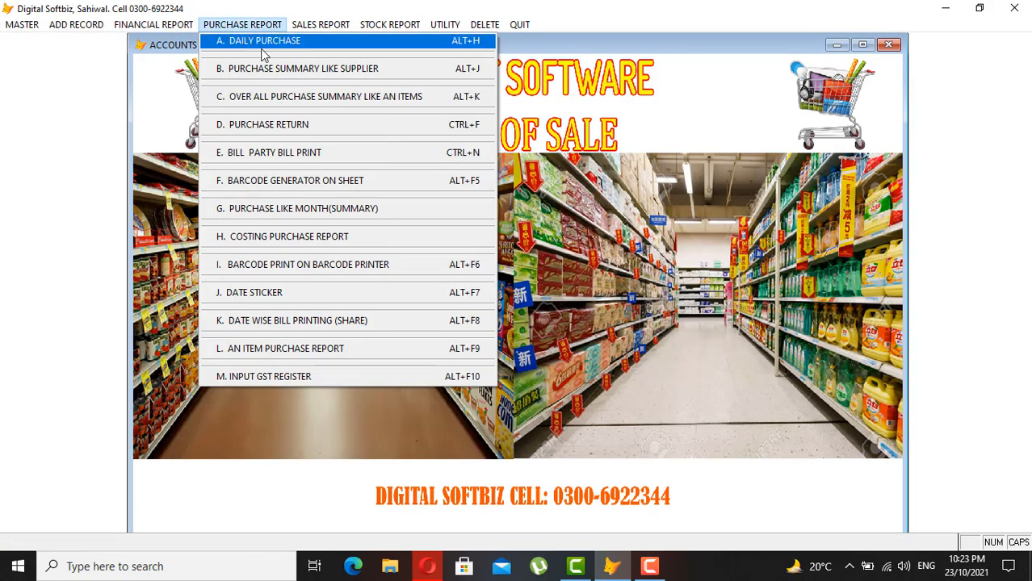
{"action": "left_click", "coordinate": [308, 265]}
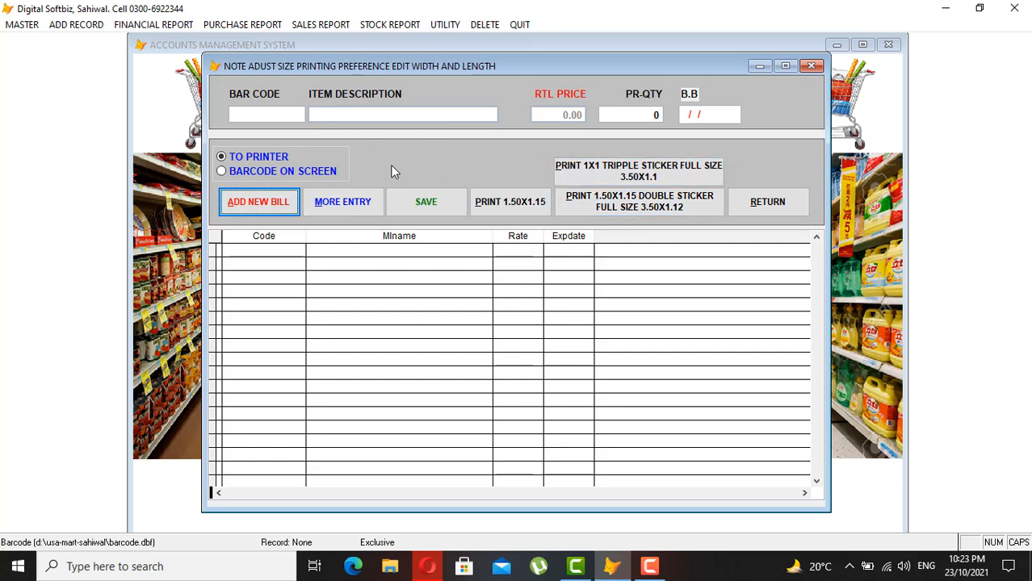
{"action": "left_click", "coordinate": [290, 208]}
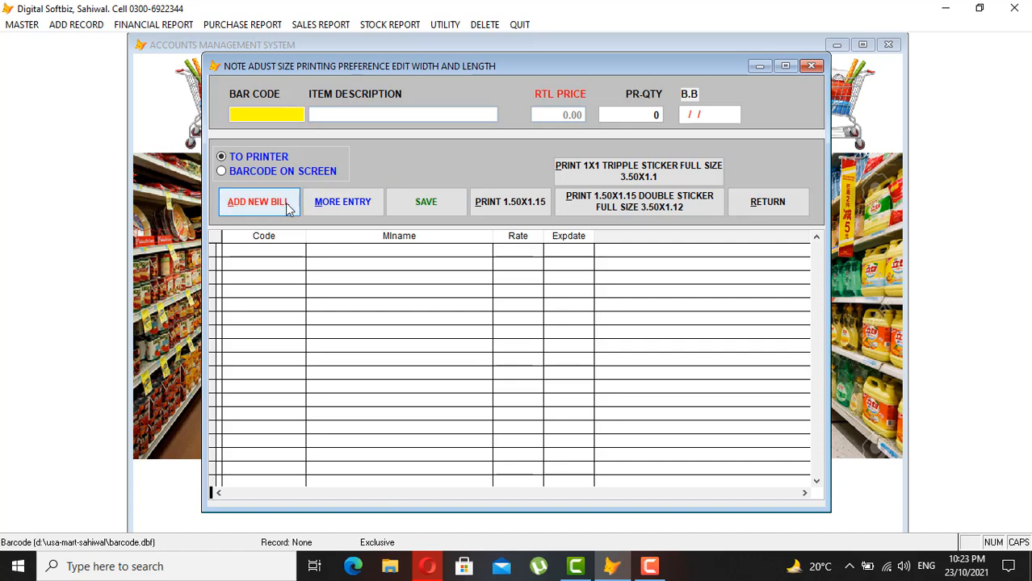
{"action": "key", "text": "Return"}
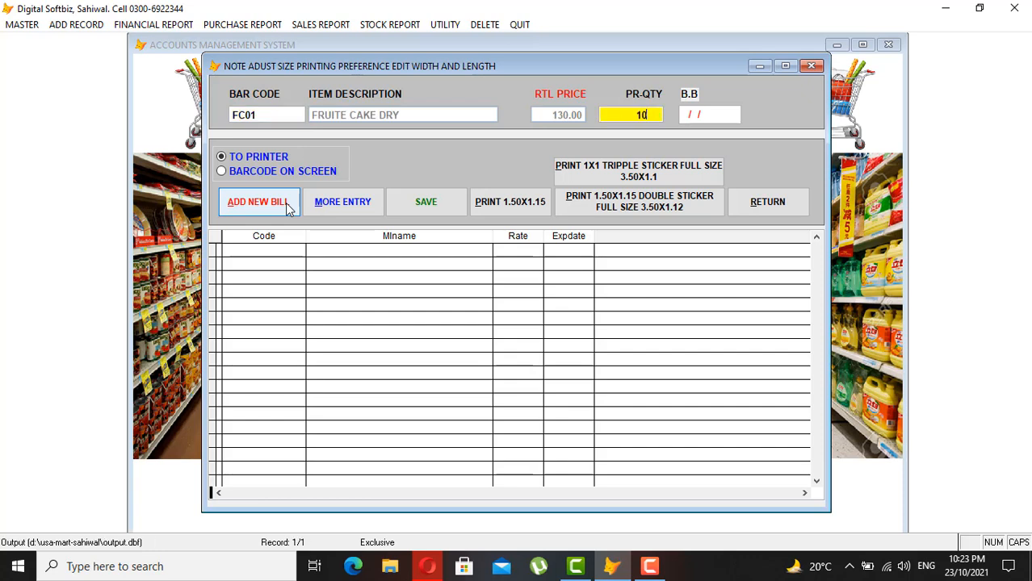
{"action": "type", "text": "10"}
{"action": "key", "text": "Return"}
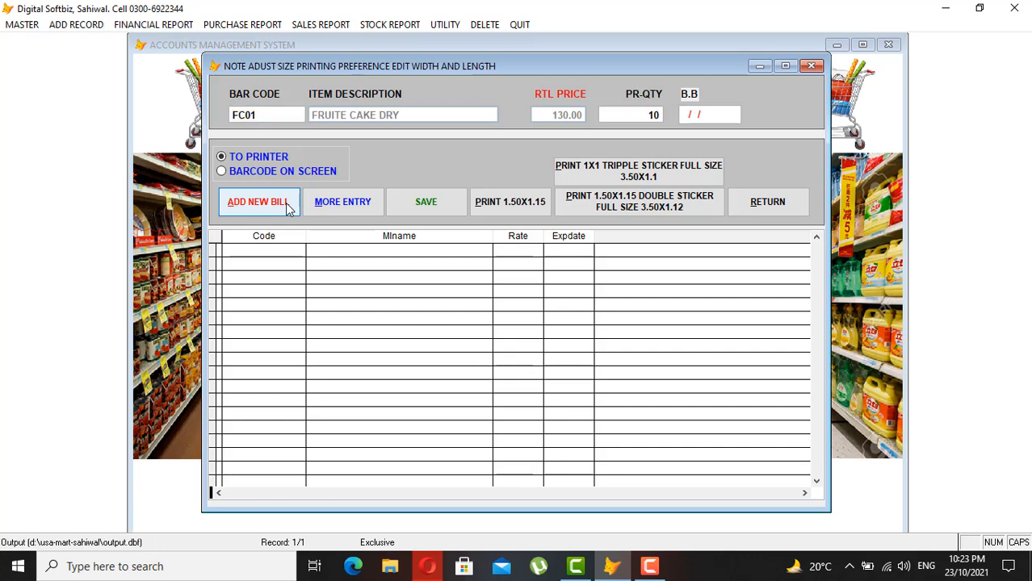
{"action": "type", "text": "12/12/2021"}
{"action": "key", "text": "Return"}
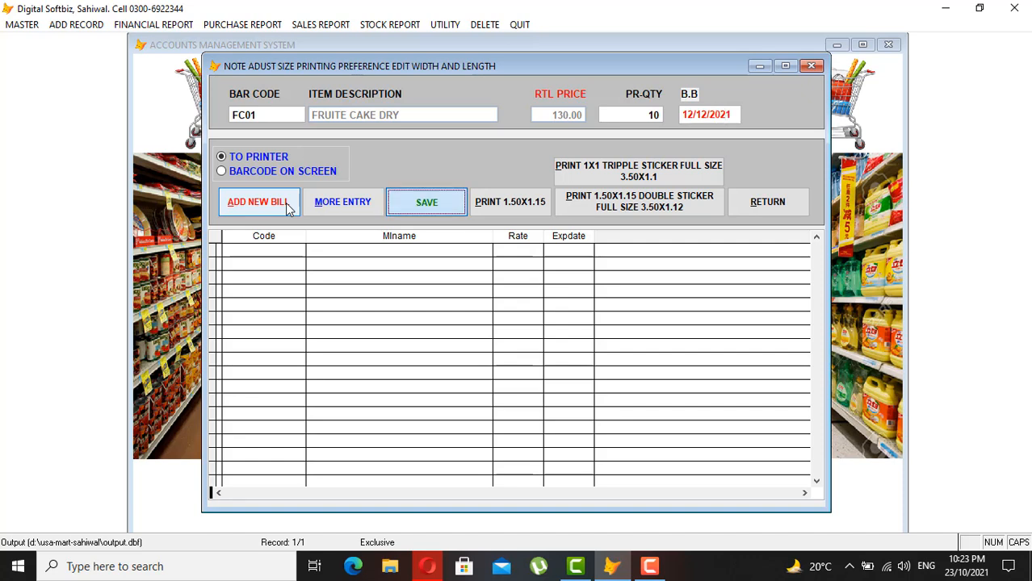
{"action": "key", "text": "Return"}
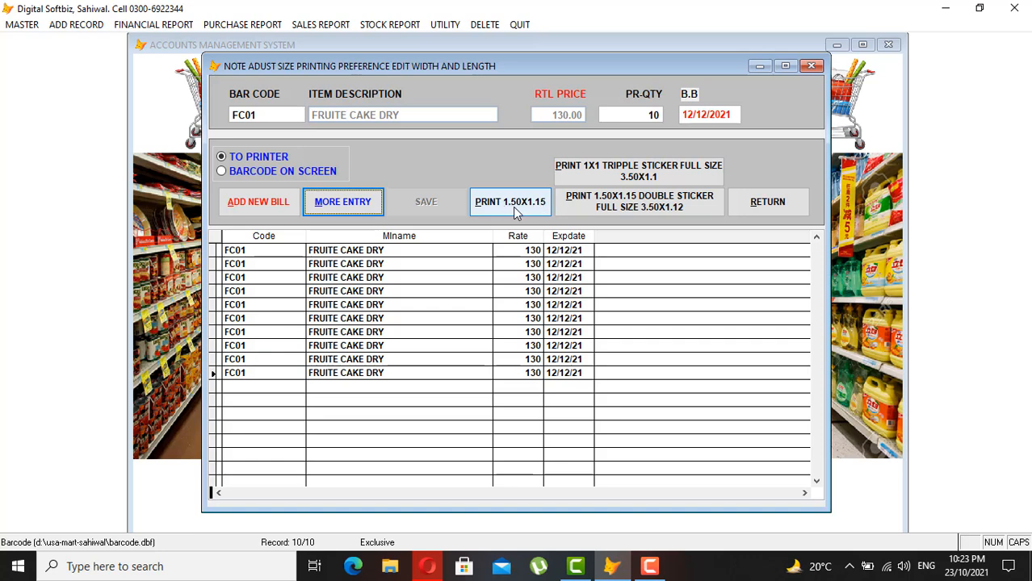
- Preview the ten 1.50x1.15 barcode stickers on screen at page and 100% zoom, then close the form
{"action": "left_click", "coordinate": [298, 170]}
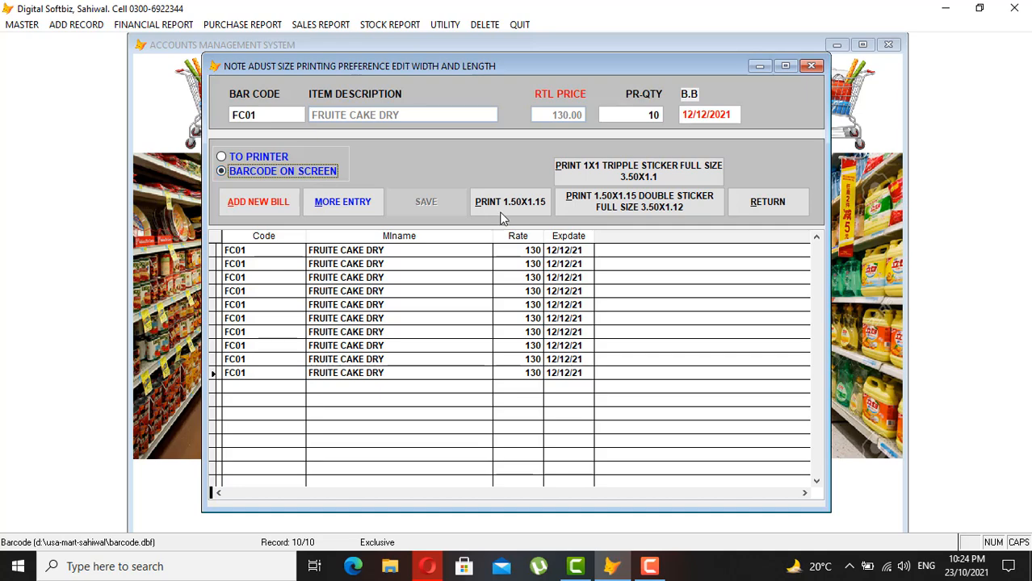
{"action": "left_click", "coordinate": [526, 212]}
{"action": "left_click", "coordinate": [135, 188]}
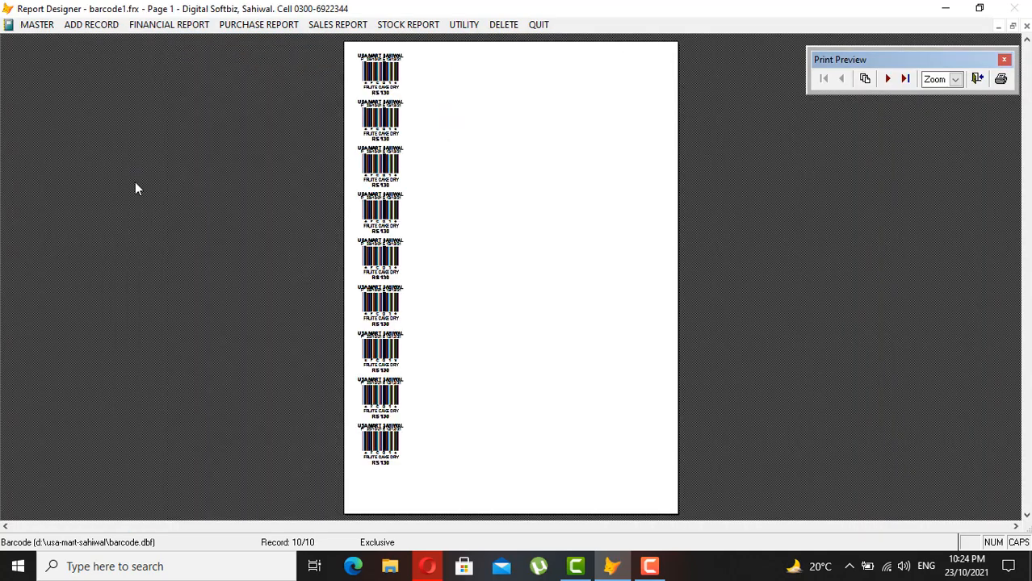
{"action": "left_click", "coordinate": [383, 381]}
{"action": "left_click", "coordinate": [383, 385]}
{"action": "left_click", "coordinate": [410, 448]}
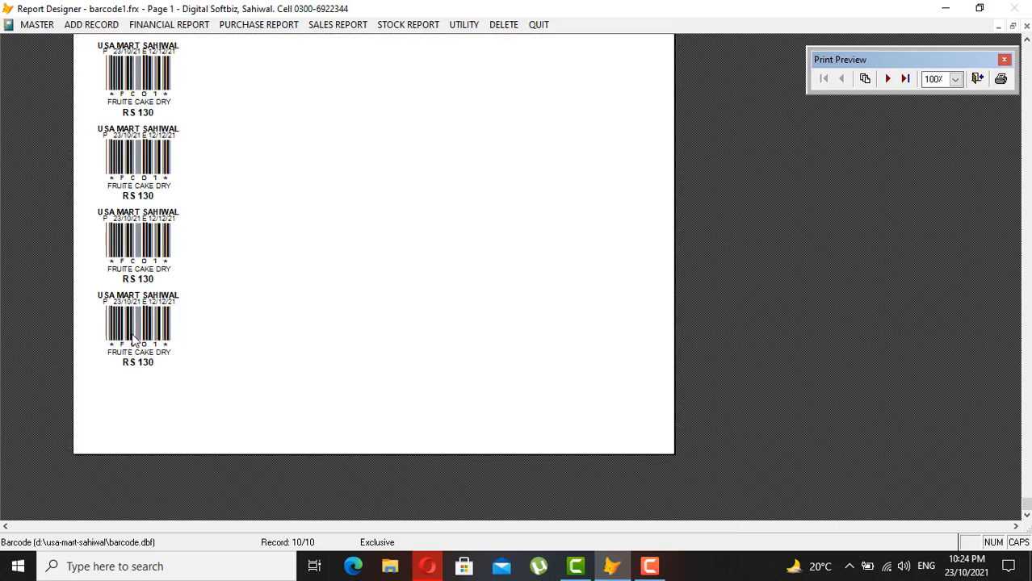
{"action": "key", "text": "Escape"}
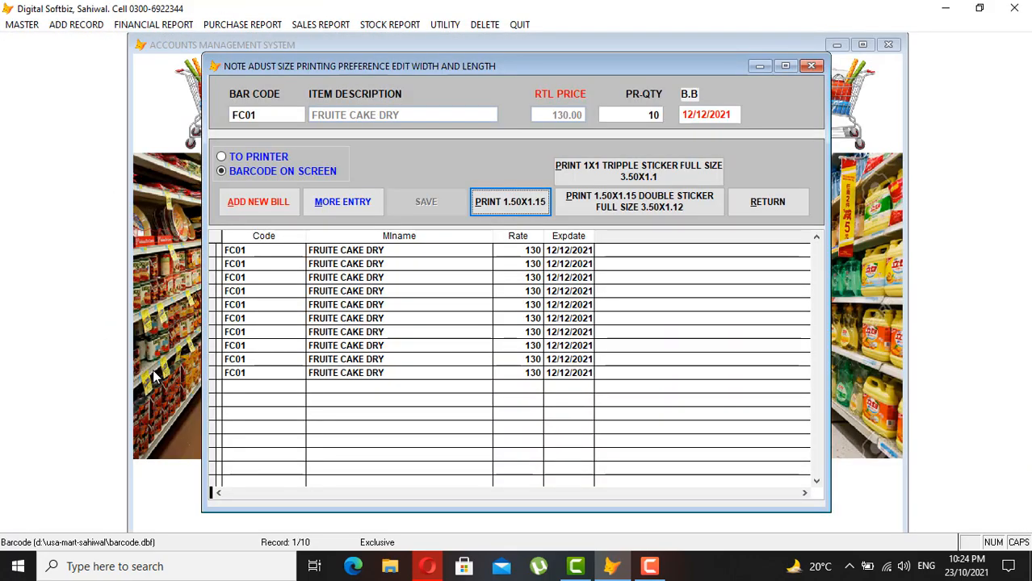
{"action": "left_click", "coordinate": [788, 205]}
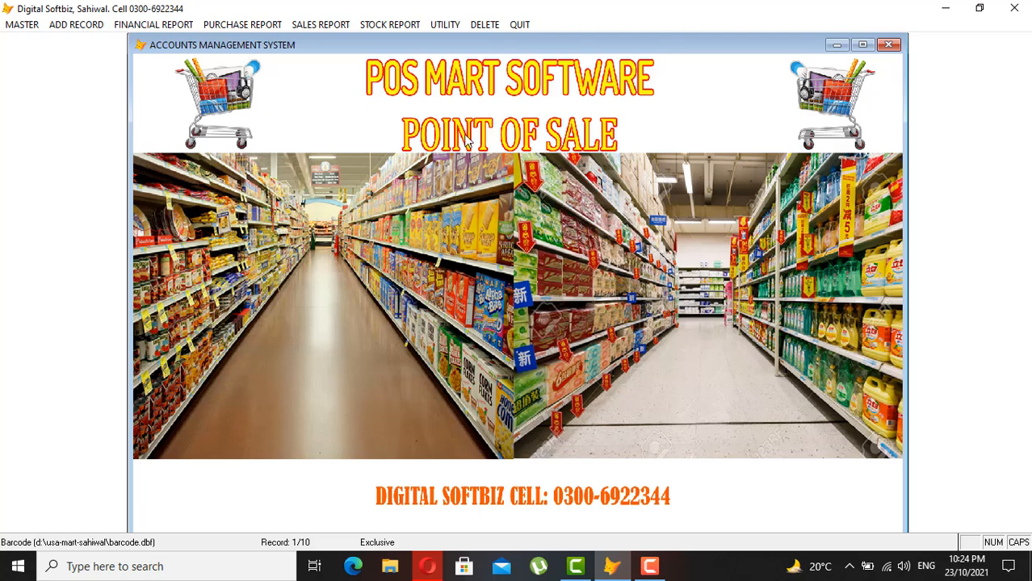
- Save ten FC01 FRUITE CAKE DRY date stickers (MFG 23/10/2021, expiry 23/11/2021) and close the form
{"action": "left_click", "coordinate": [168, 26]}
{"action": "mouse_move", "coordinate": [78, 26]}
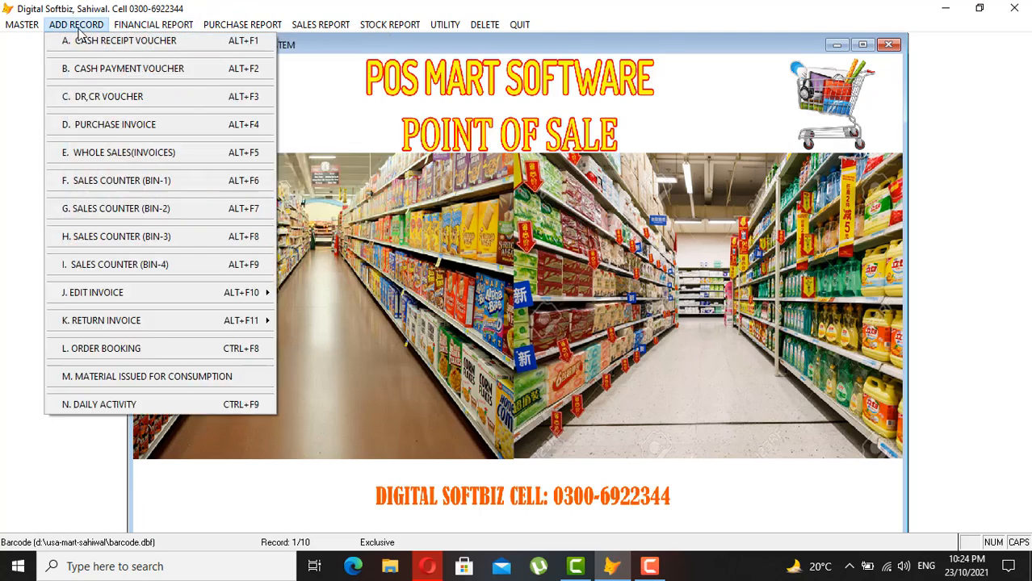
{"action": "mouse_move", "coordinate": [249, 25]}
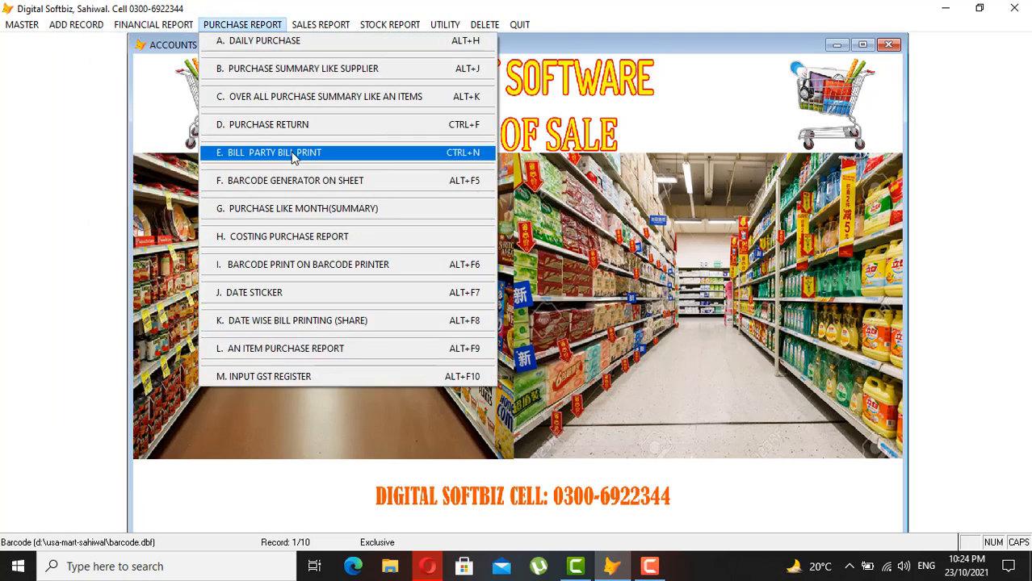
{"action": "left_click", "coordinate": [292, 298]}
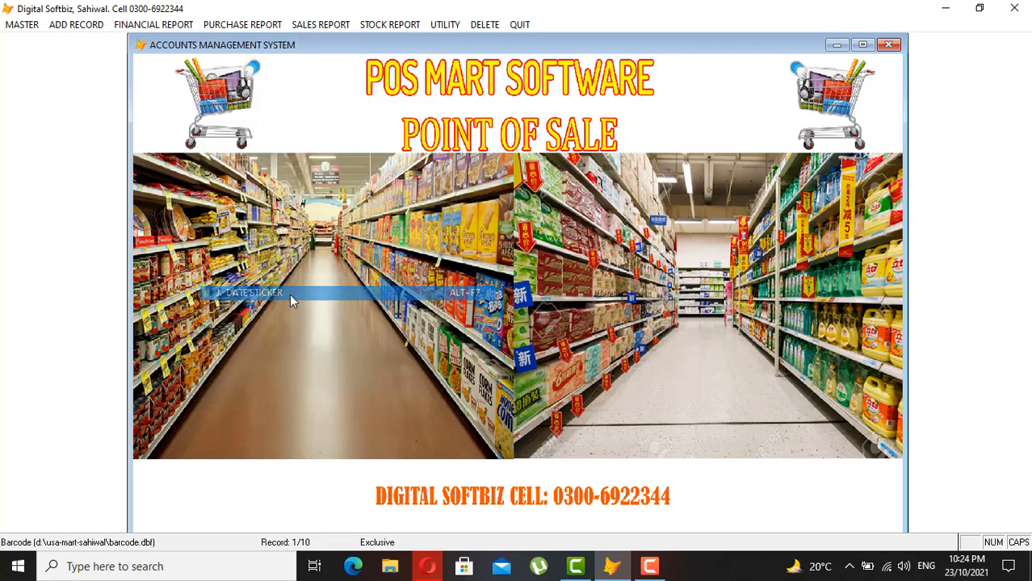
{"action": "left_click", "coordinate": [367, 484]}
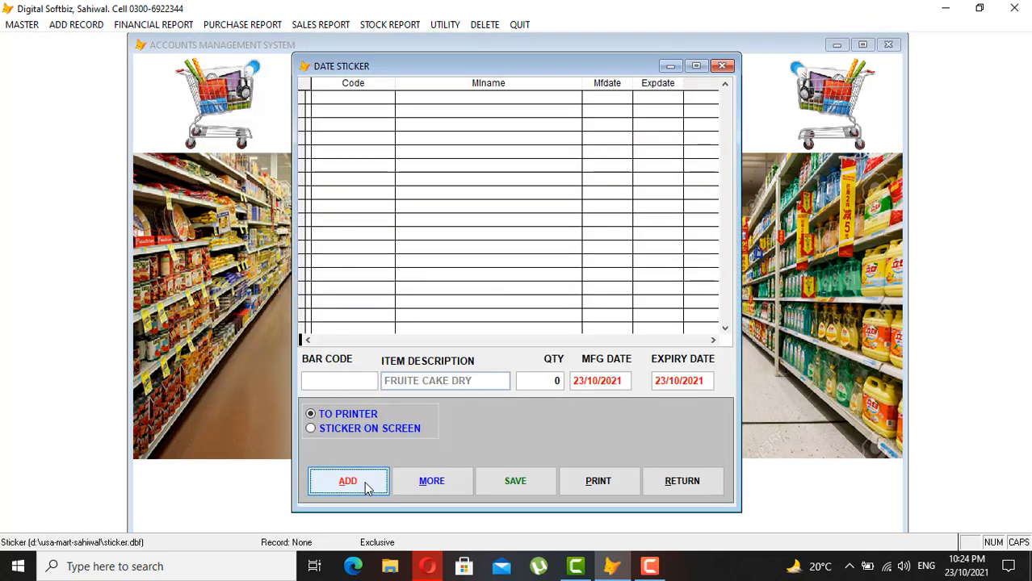
{"action": "type", "text": "FC01"}
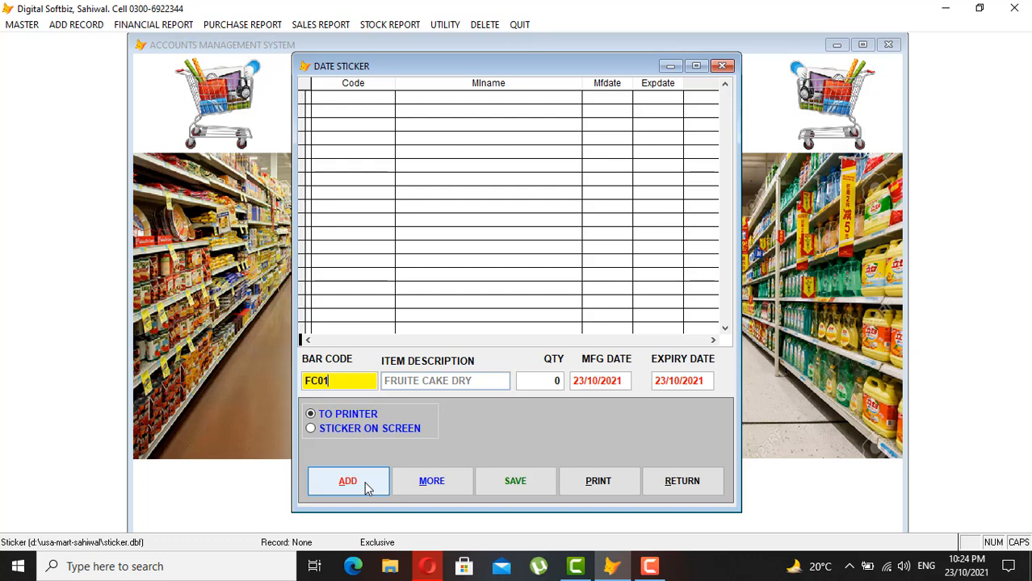
{"action": "key", "text": "Return"}
{"action": "type", "text": "10"}
{"action": "key", "text": "Return"}
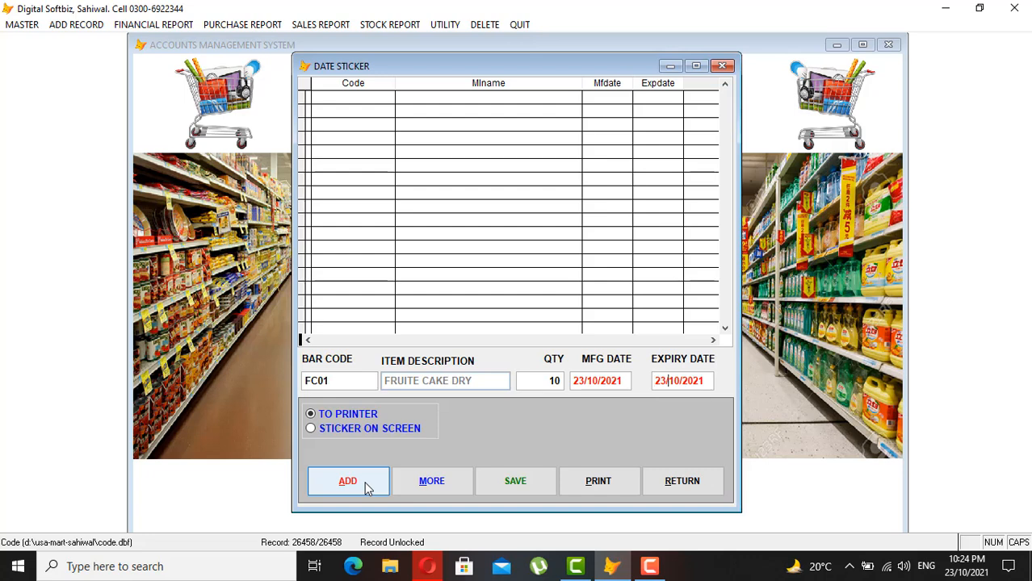
{"action": "key", "text": "Return"}
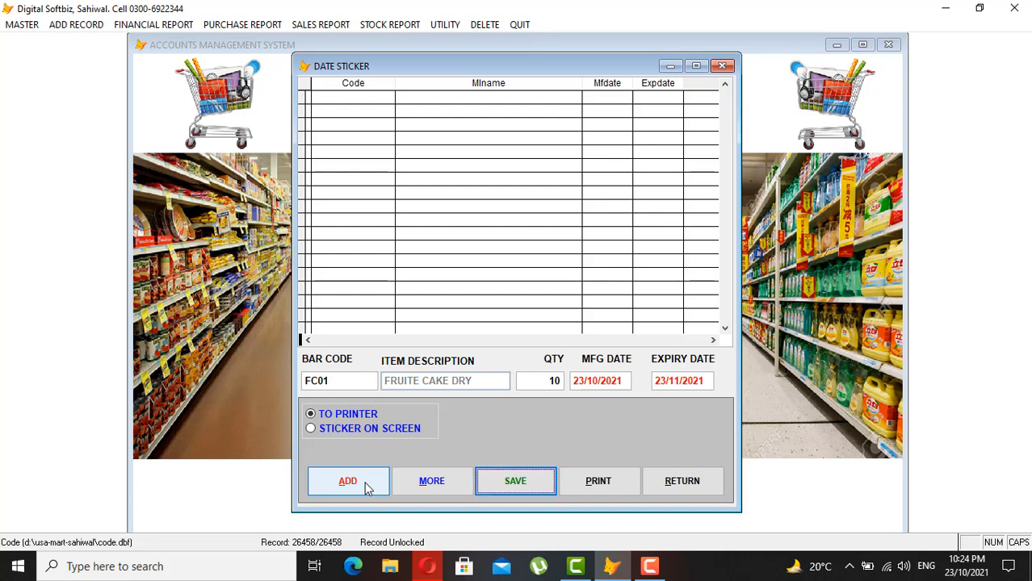
{"action": "key", "text": "Return"}
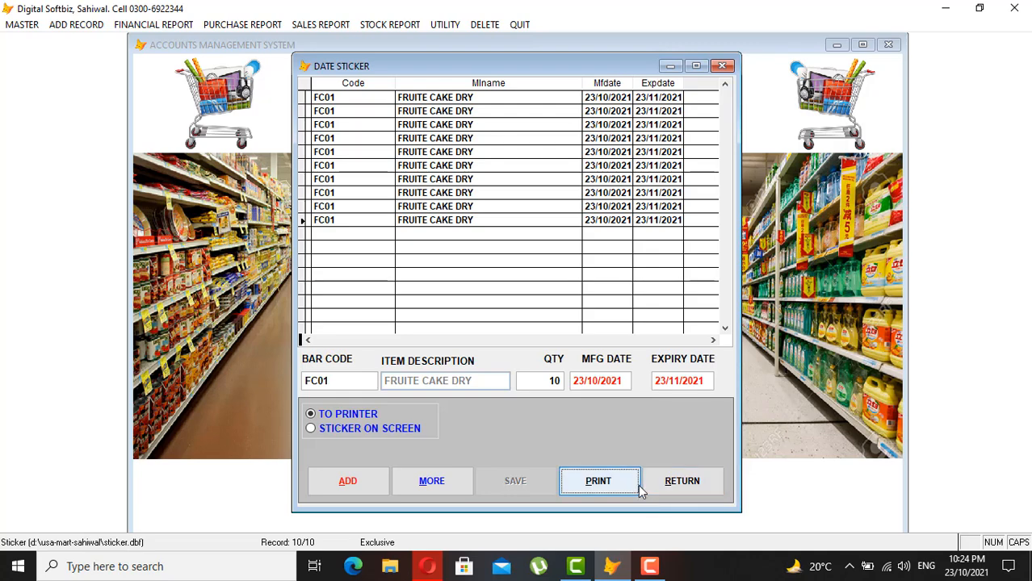
{"action": "left_click", "coordinate": [664, 489]}
- Back up the data to D:\MYBACKUP from the Utility menu
{"action": "left_click", "coordinate": [222, 30]}
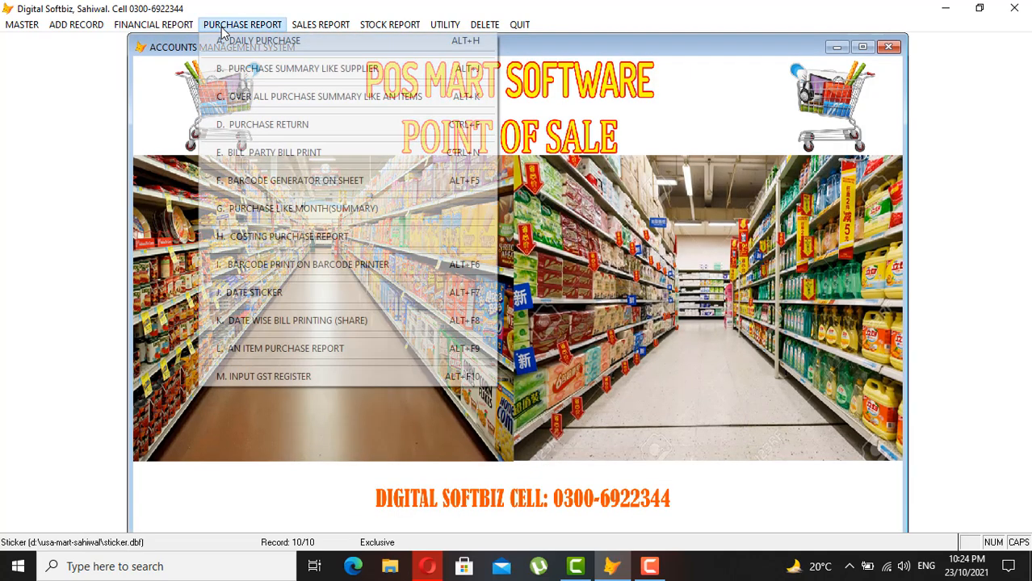
{"action": "mouse_move", "coordinate": [344, 17]}
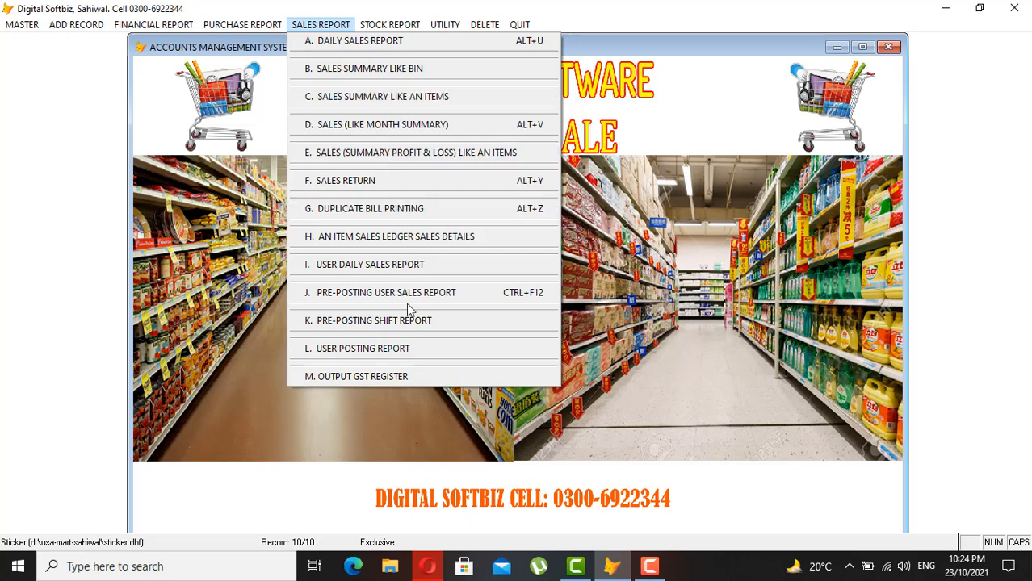
{"action": "mouse_move", "coordinate": [390, 24]}
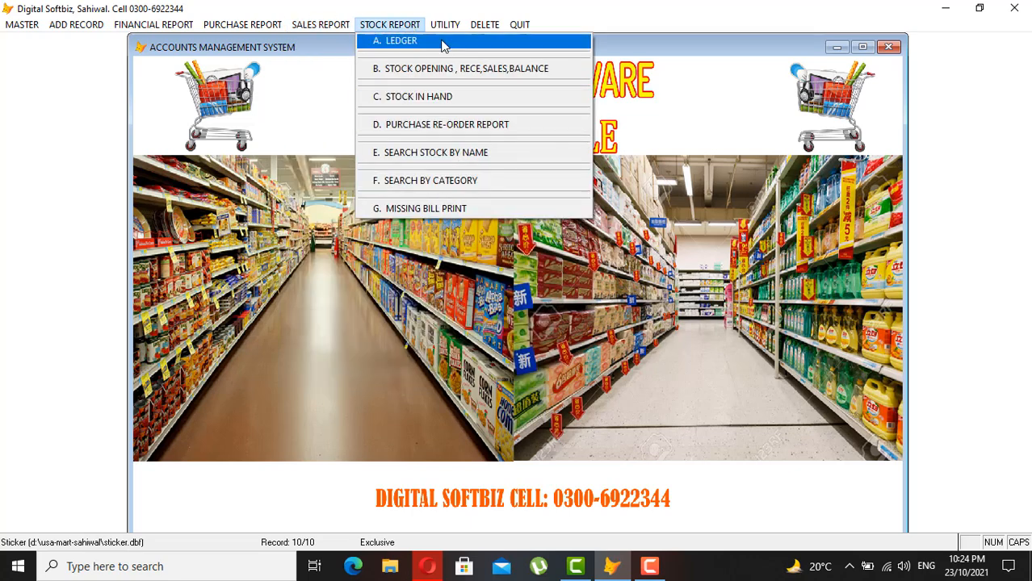
{"action": "mouse_move", "coordinate": [447, 27]}
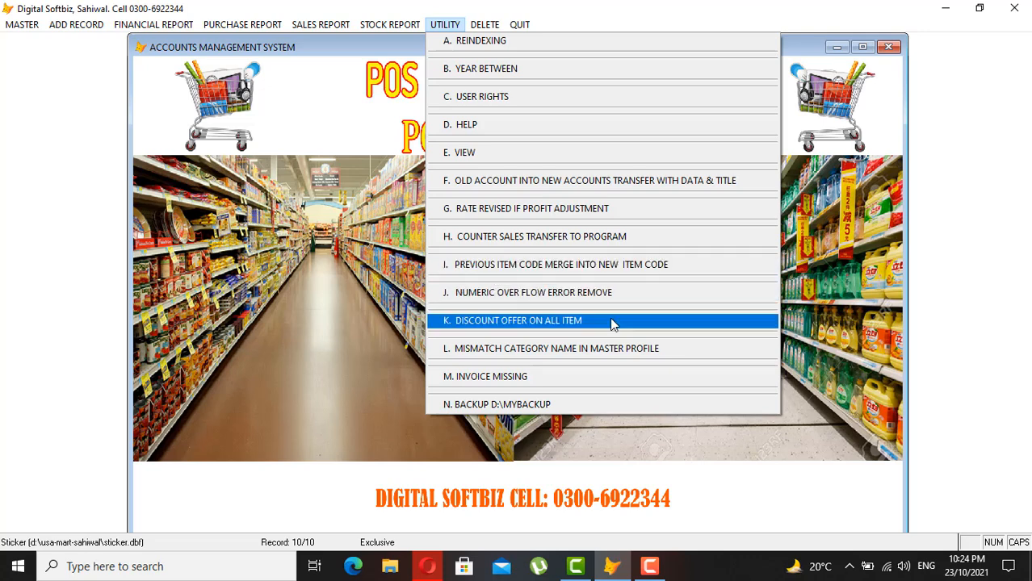
{"action": "left_click", "coordinate": [539, 405]}
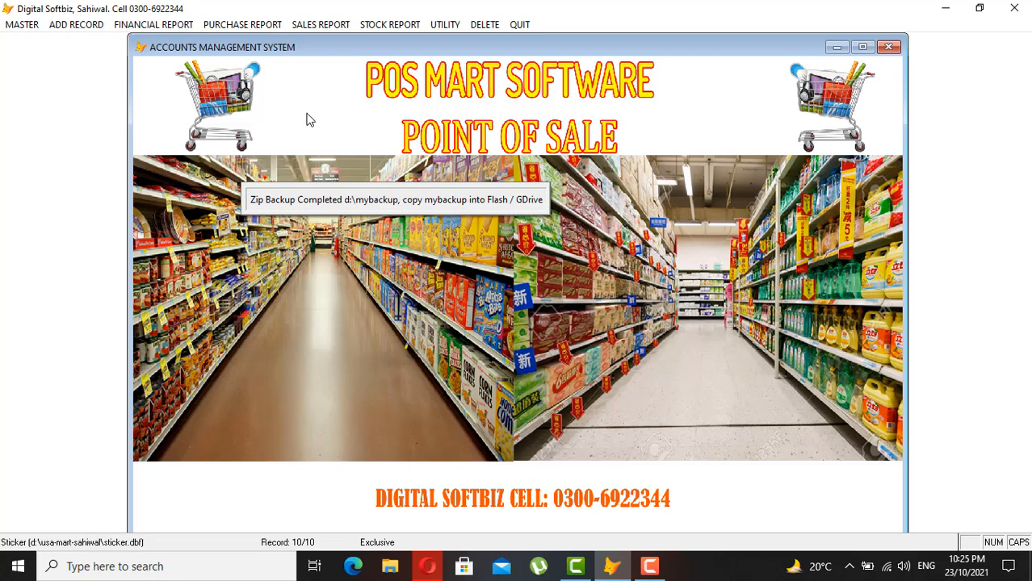
- Open the account ledger report from the Financial Report menu
{"action": "left_click", "coordinate": [406, 25]}
{"action": "mouse_move", "coordinate": [125, 26]}
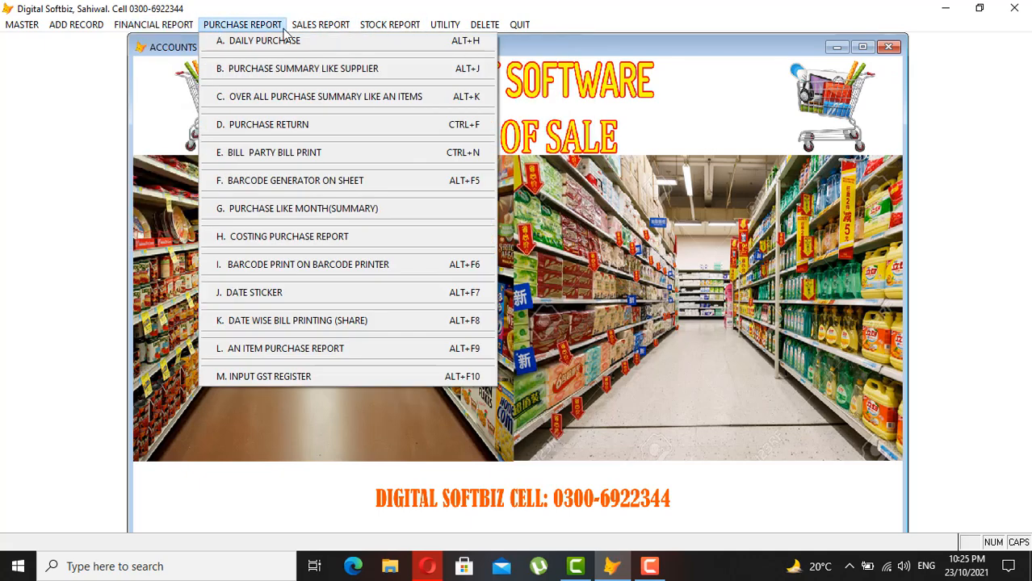
{"action": "mouse_move", "coordinate": [375, 29]}
{"action": "mouse_move", "coordinate": [179, 31]}
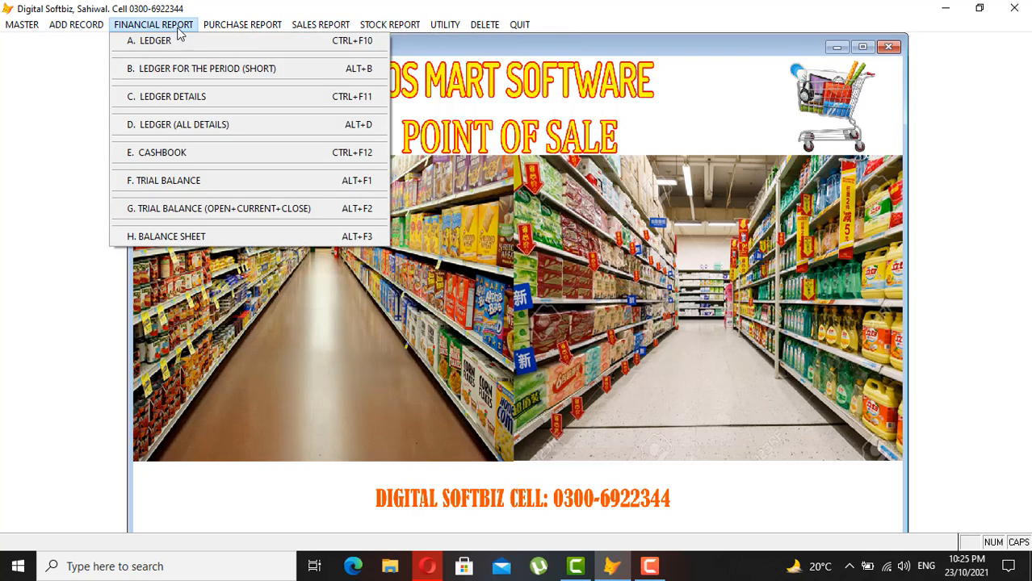
{"action": "mouse_move", "coordinate": [71, 23]}
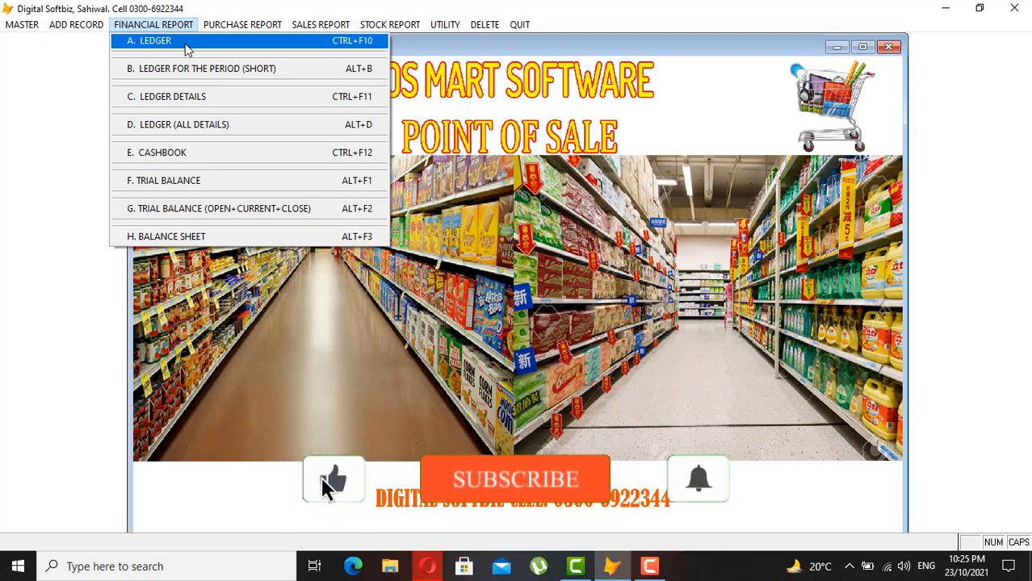
{"action": "left_click", "coordinate": [191, 45]}
- Search 'IMRA' and preview the IMRAN TRADERS ledger, closing at 100,800 CR, then close it
{"action": "key", "text": "Return"}
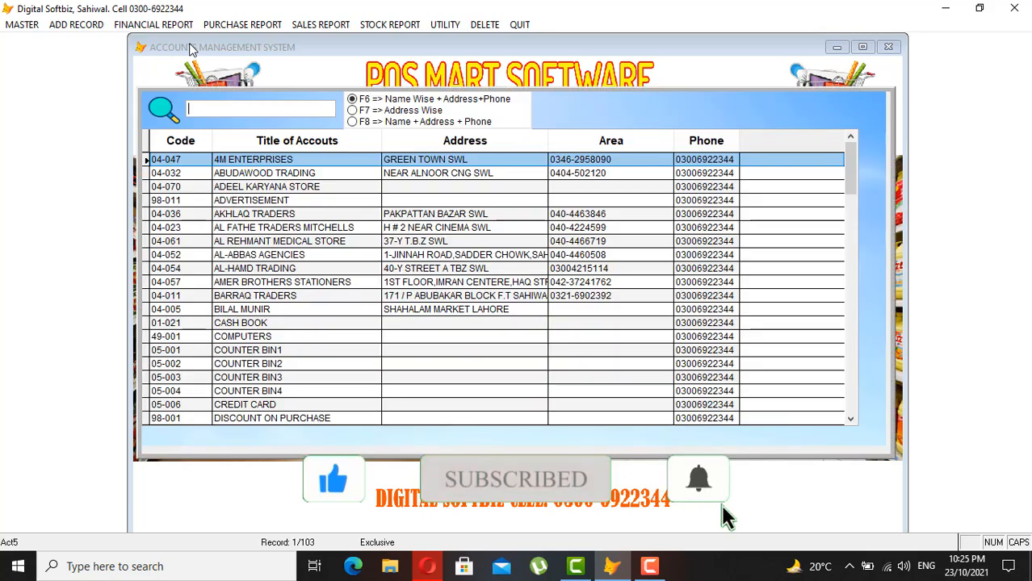
{"action": "type", "text": "IMRA"}
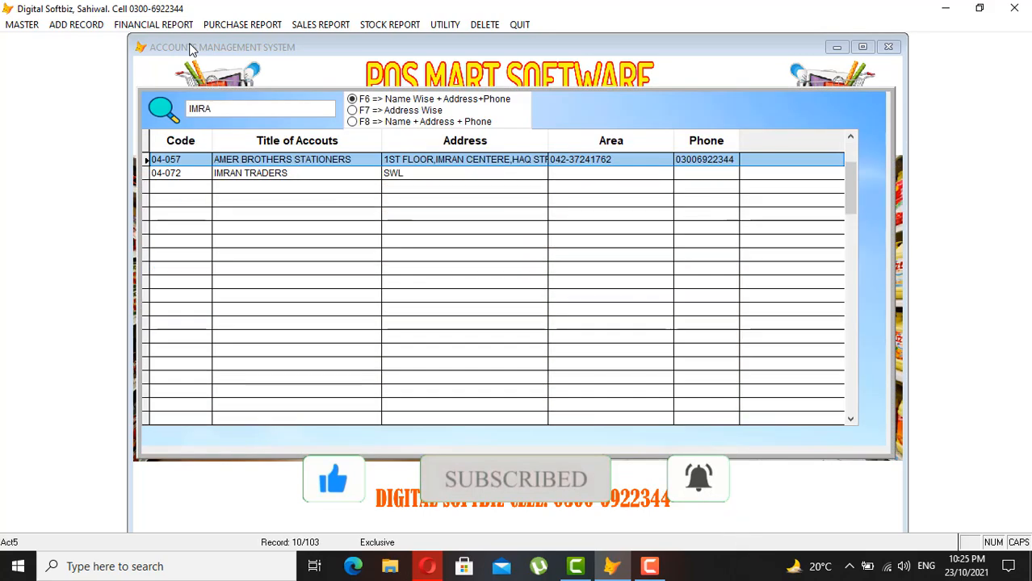
{"action": "key", "text": "Down"}
{"action": "key", "text": "Return"}
{"action": "key", "text": "Return"}
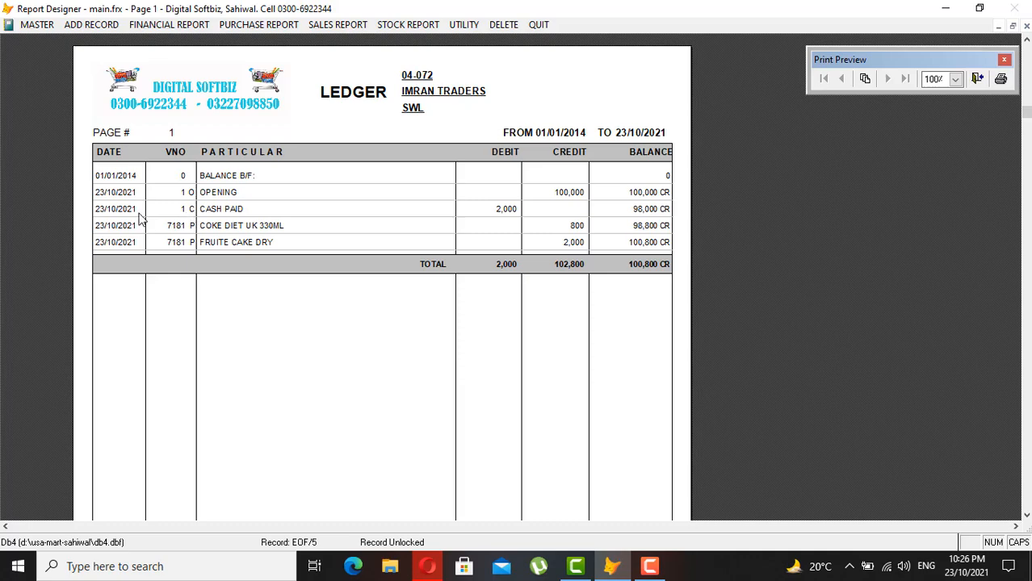
{"action": "key", "text": "Escape"}
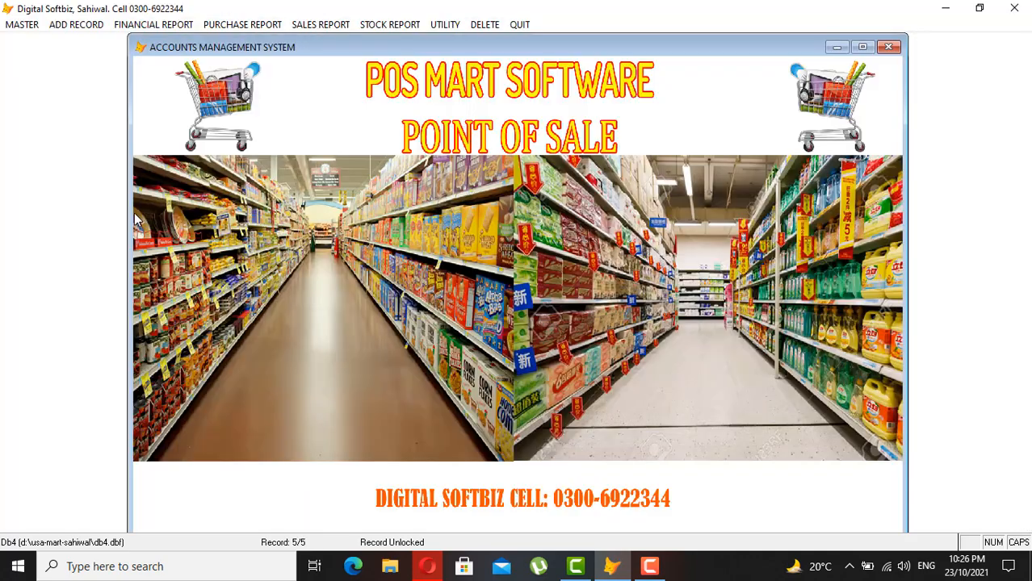
{"action": "left_click", "coordinate": [155, 25]}
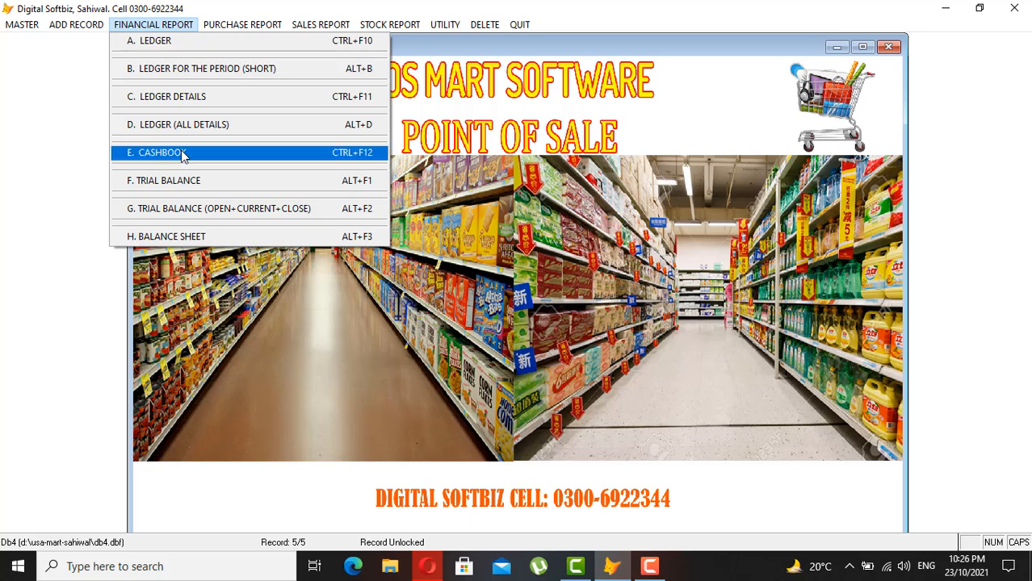
{"action": "left_click", "coordinate": [179, 153]}
{"action": "key", "text": "Return"}
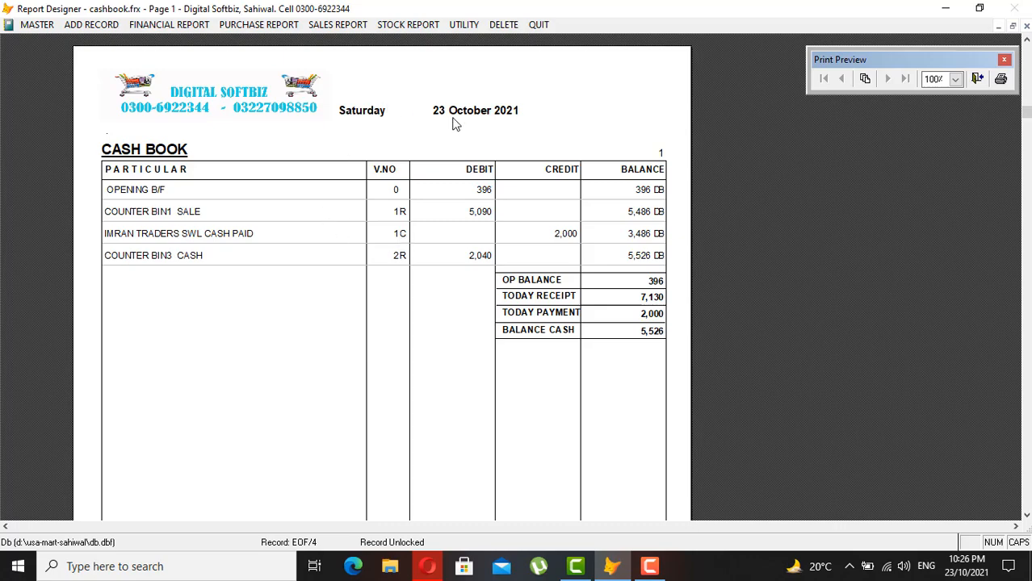
{"action": "key", "text": "Escape"}
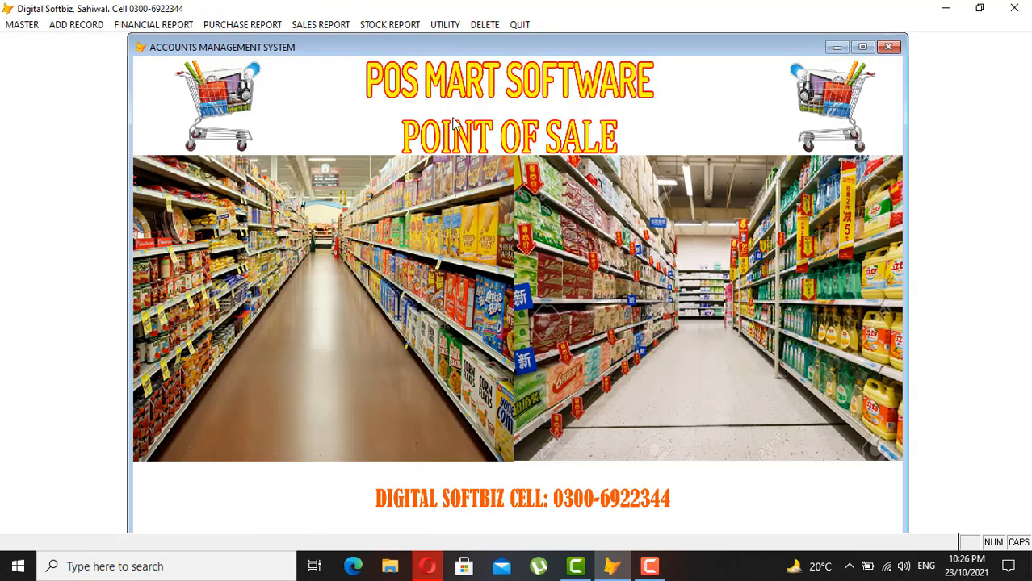
- Delete cash voucher no. 1 dated 23/10/2021 for 2,000 and confirm the deletion
{"action": "left_click", "coordinate": [485, 27]}
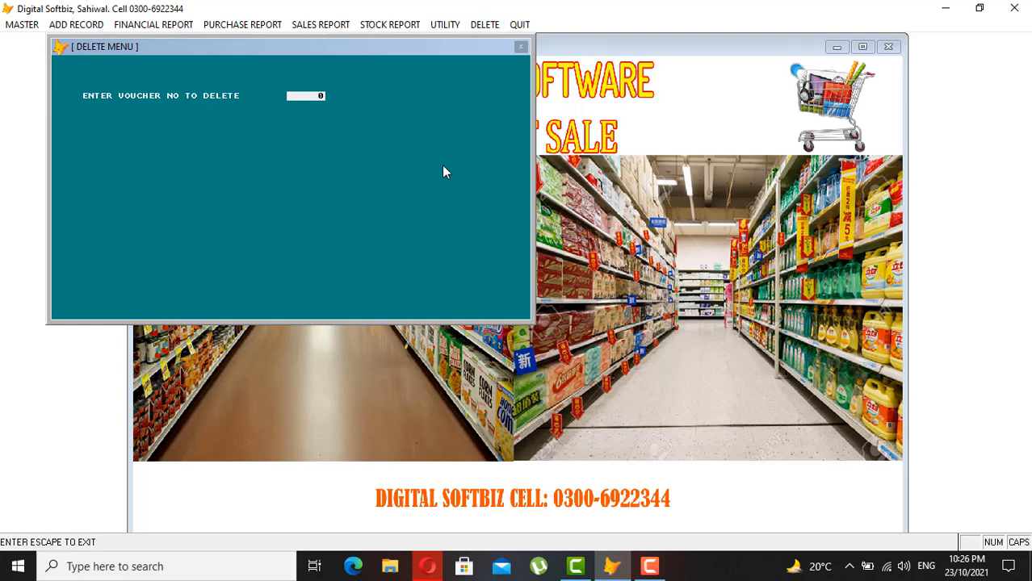
{"action": "type", "text": "1"}
{"action": "key", "text": "Return"}
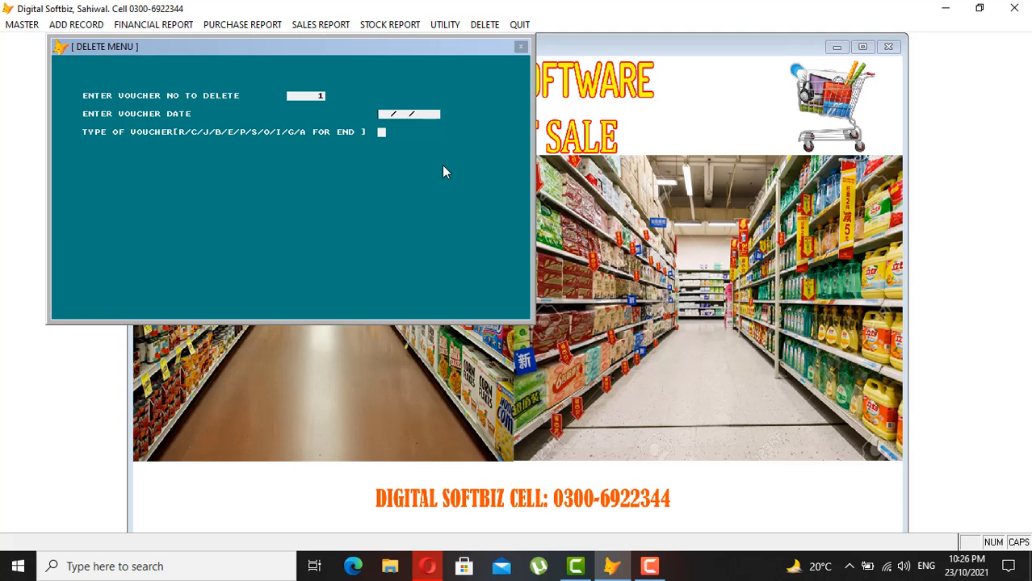
{"action": "type", "text": "23102021P"}
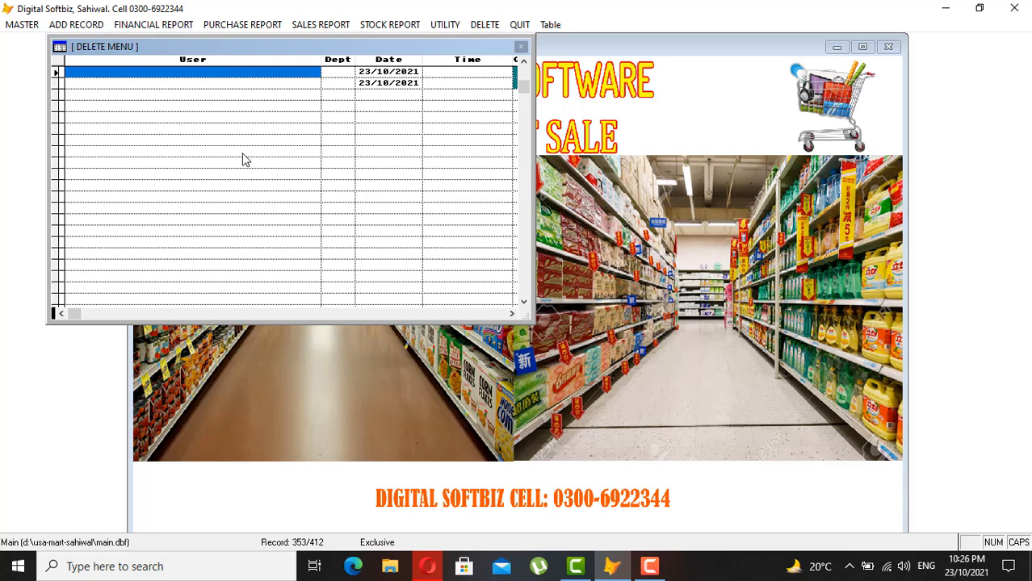
{"action": "key", "text": "Escape"}
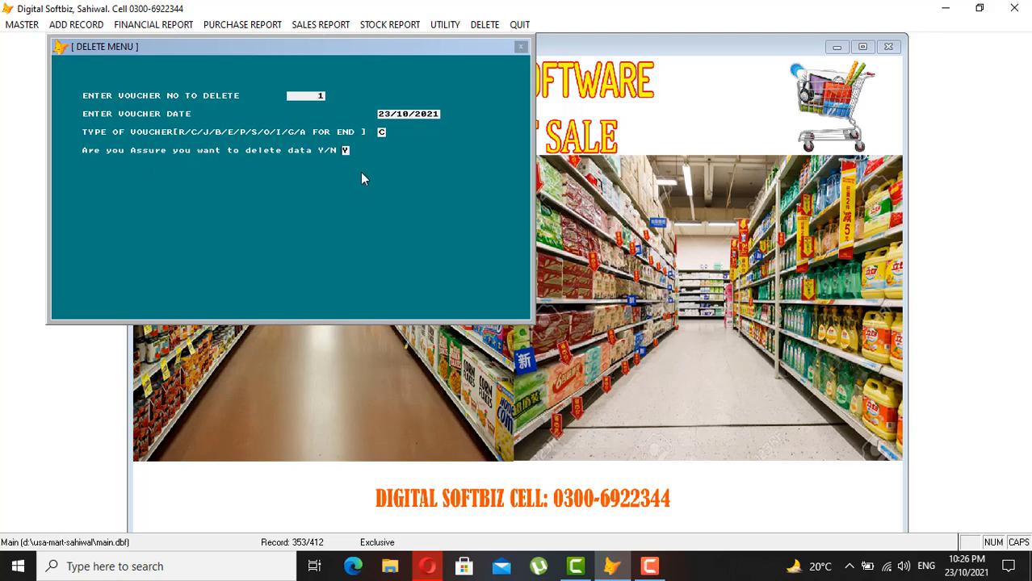
{"action": "key", "text": "Return"}
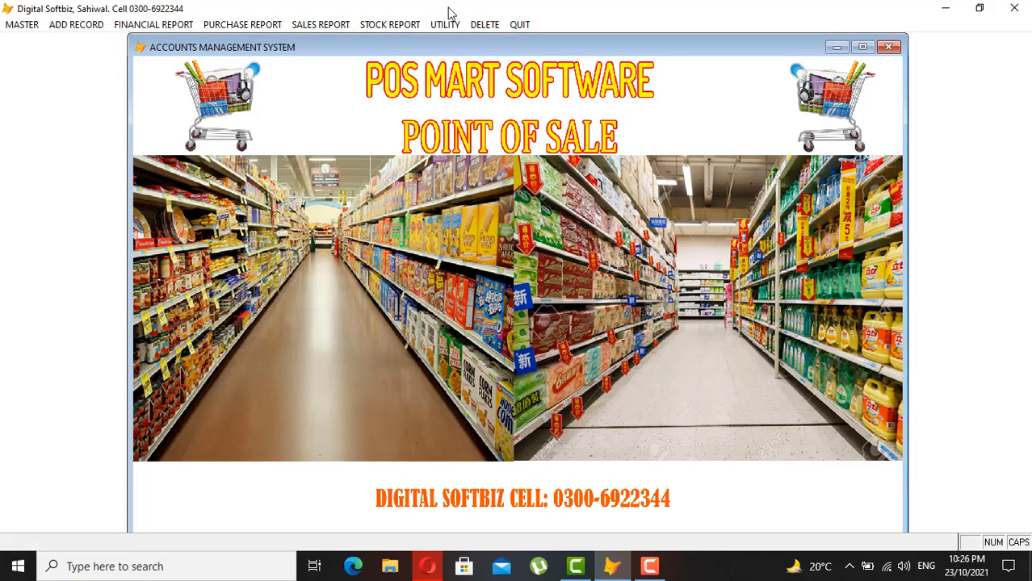
- Reindex the data files, acknowledging the close-all-users notice
{"action": "left_click", "coordinate": [449, 25]}
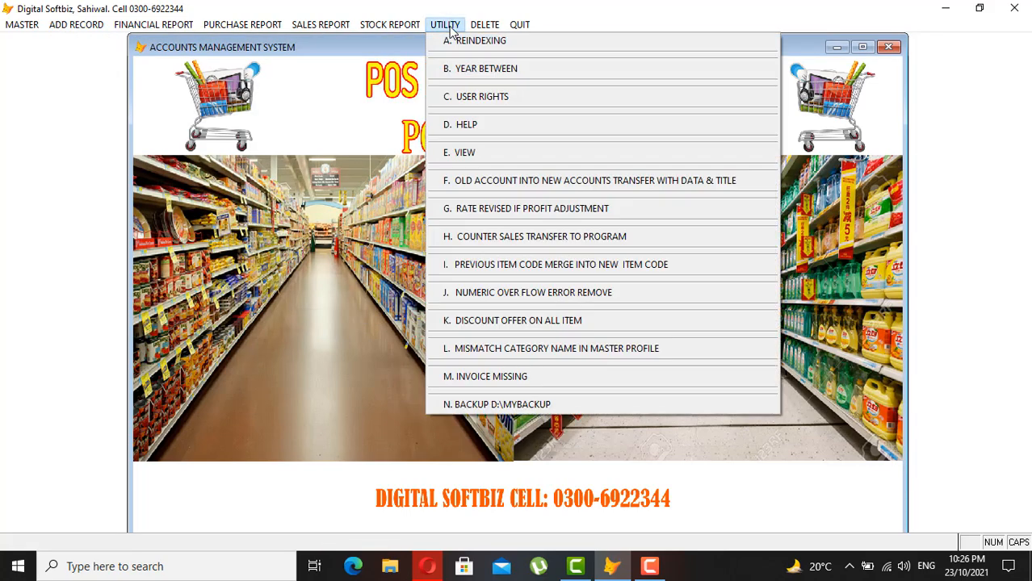
{"action": "left_click", "coordinate": [496, 44]}
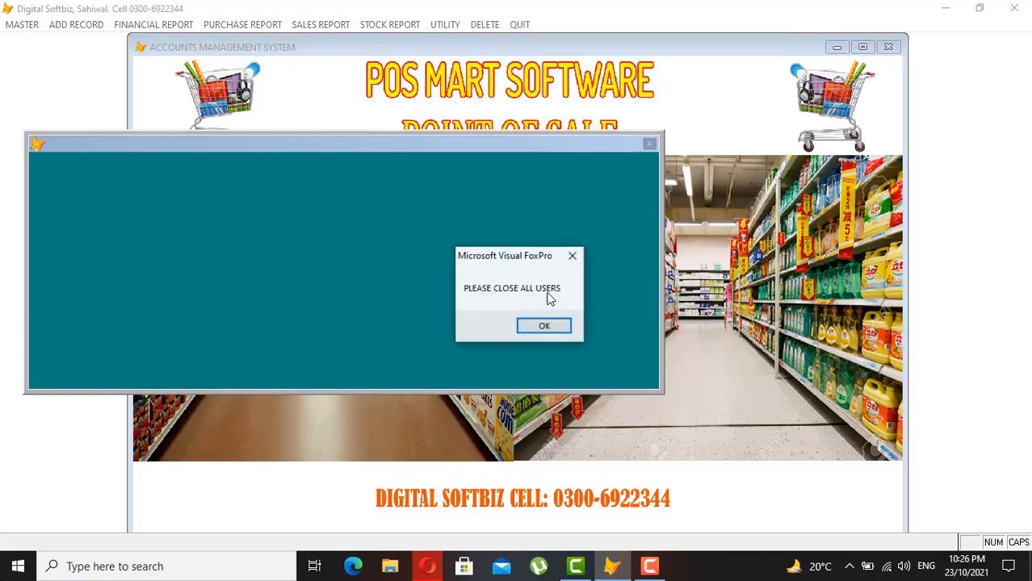
{"action": "left_click", "coordinate": [549, 325]}
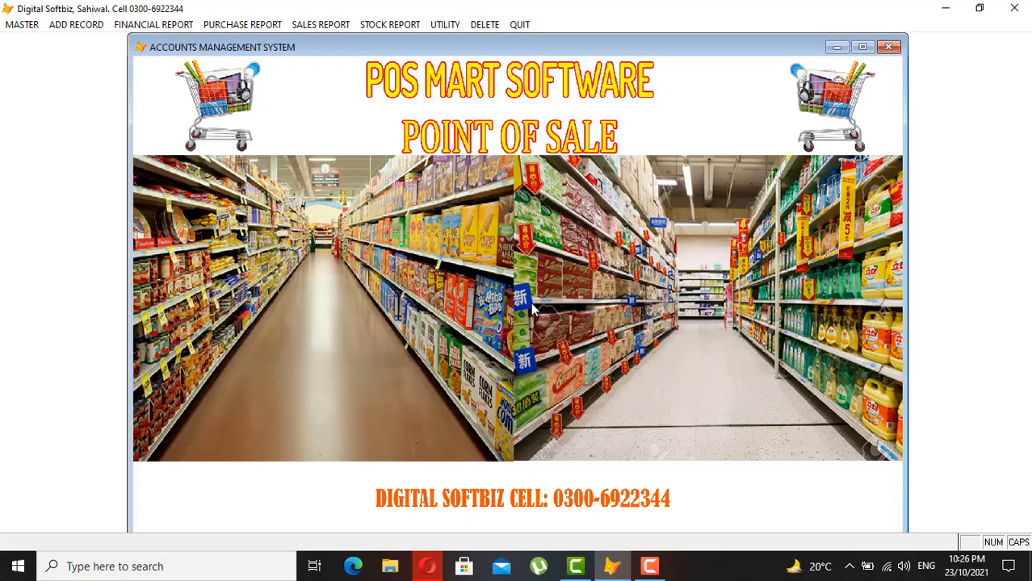
- Re-preview the IMRAN TRADERS ledger, now 102,800 CR without the cash payment, then close it
{"action": "left_click", "coordinate": [165, 24]}
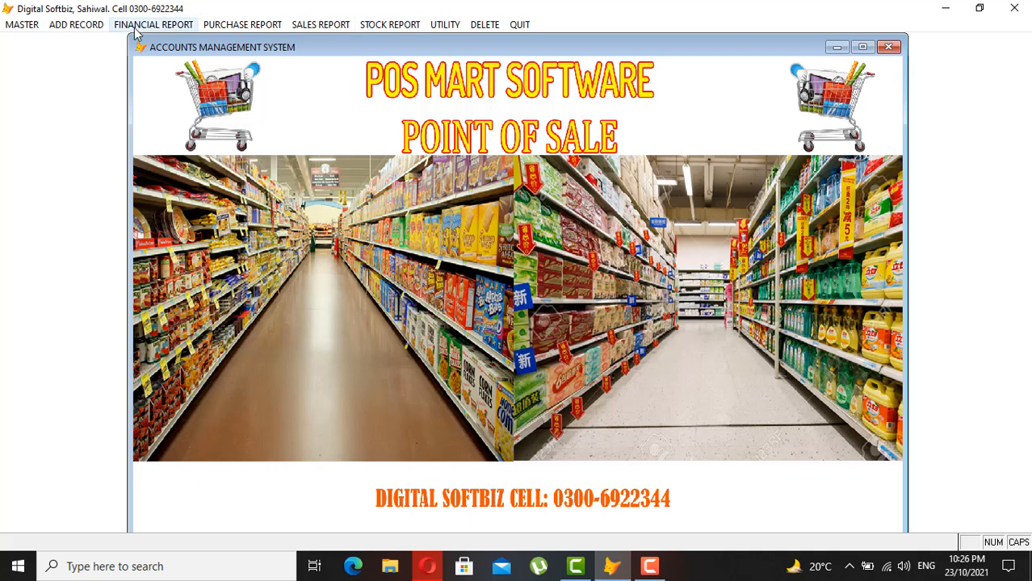
{"action": "left_click", "coordinate": [142, 40]}
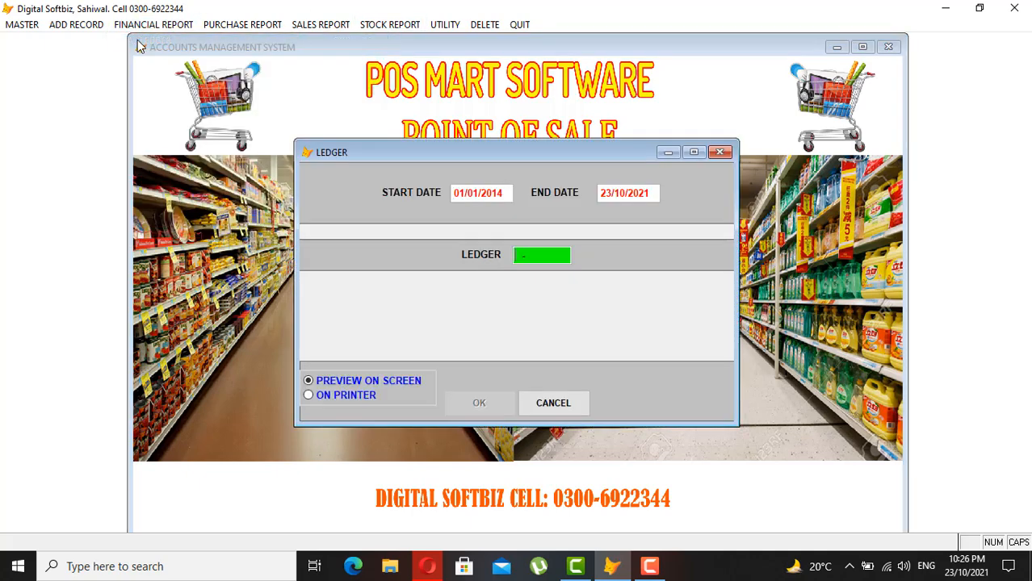
{"action": "key", "text": "Return"}
{"action": "type", "text": "IMRA"}
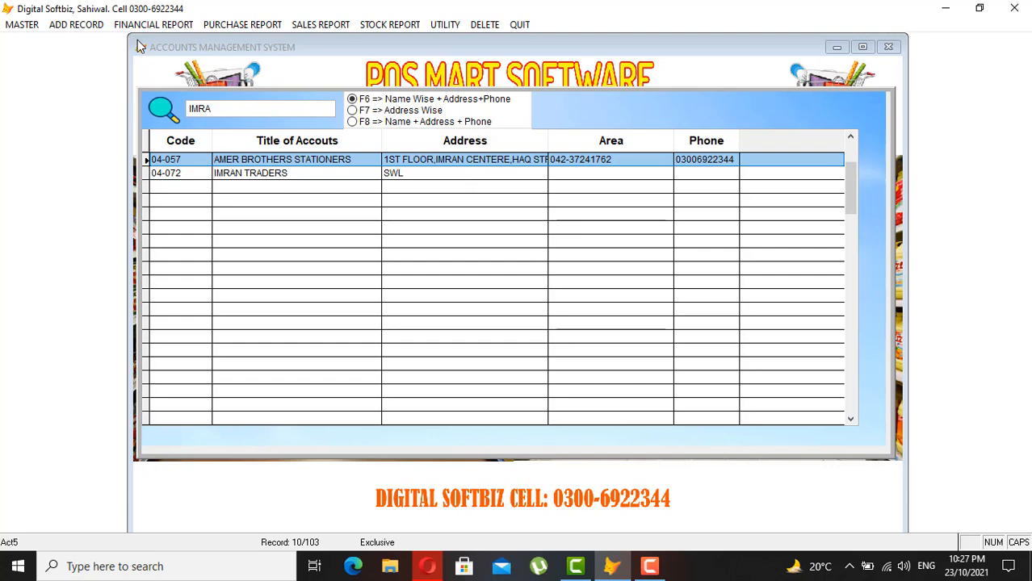
{"action": "key", "text": "Down"}
{"action": "key", "text": "Return"}
{"action": "key", "text": "Return"}
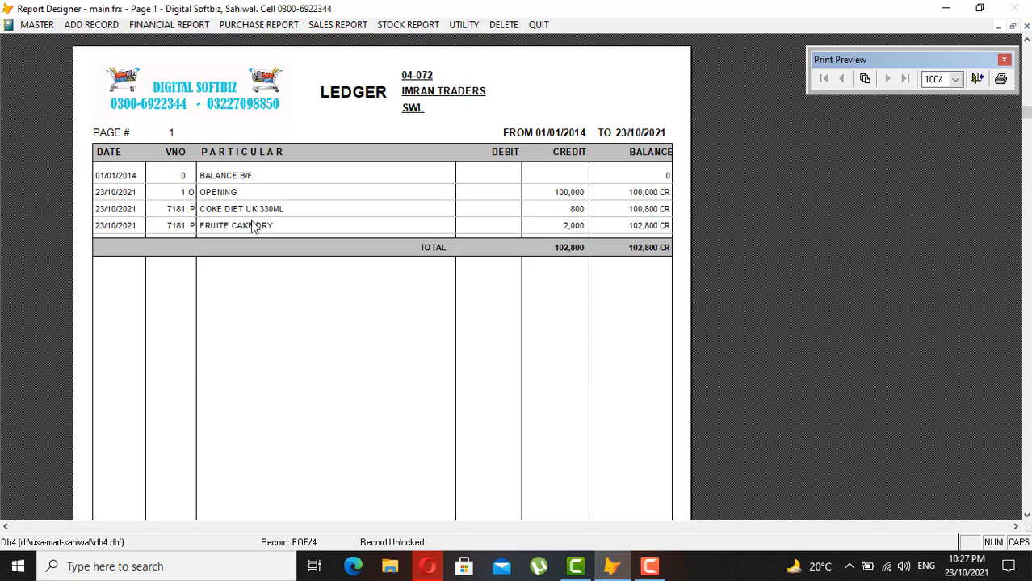
{"action": "key", "text": "Escape"}
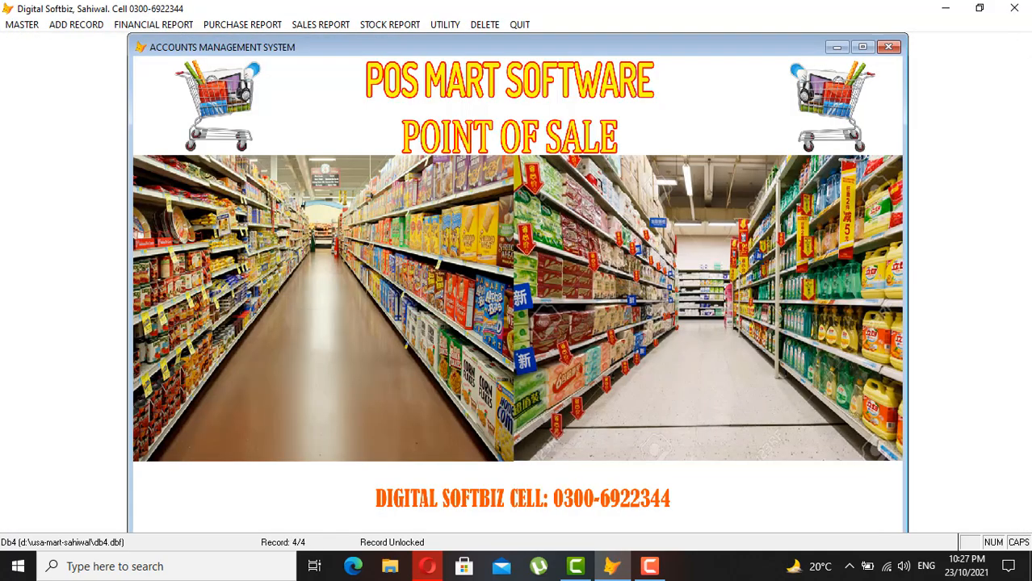
{"action": "left_click", "coordinate": [390, 25]}
{"action": "left_click", "coordinate": [400, 39]}
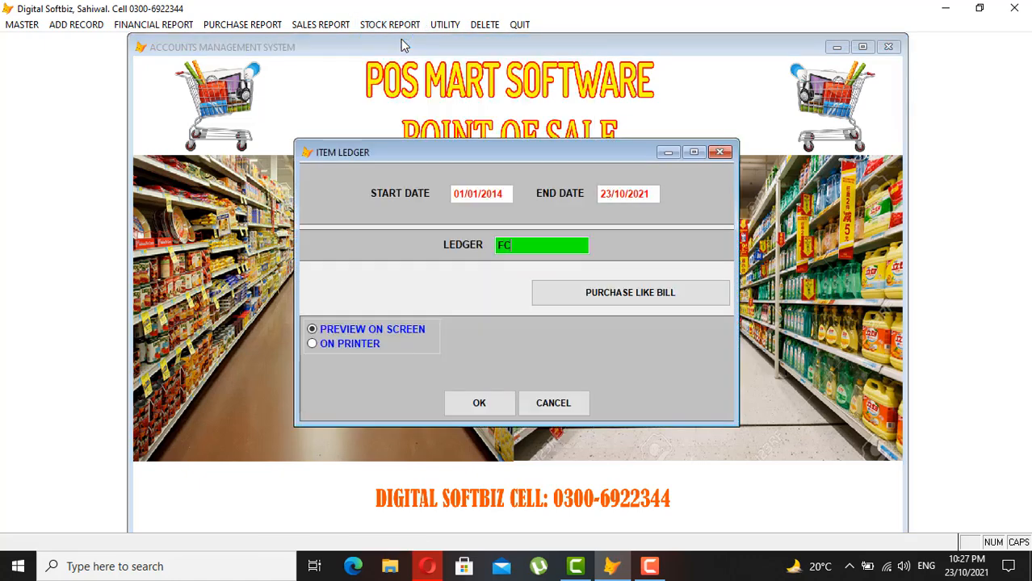
{"action": "key", "text": "Return"}
{"action": "key", "text": "Return"}
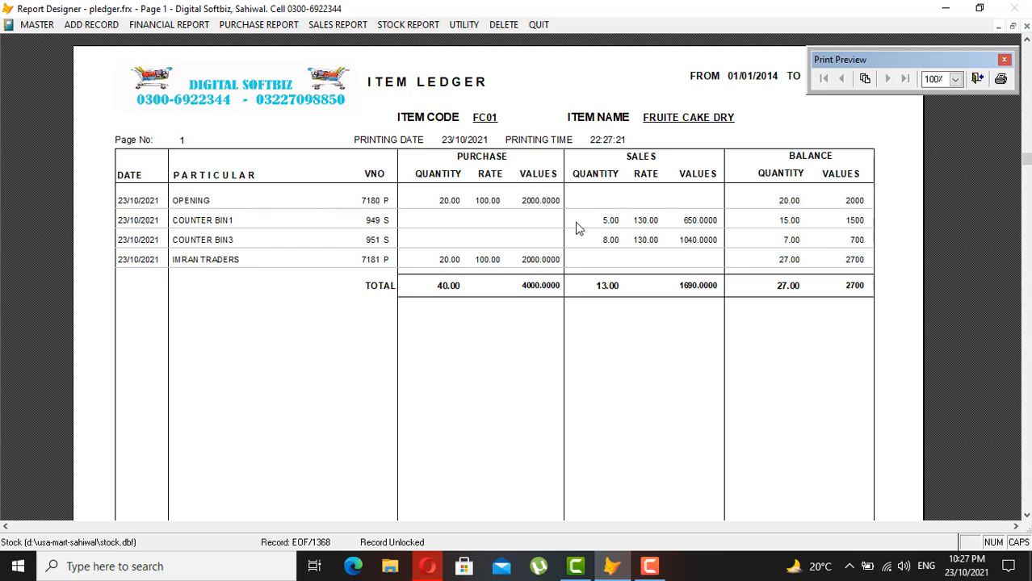
{"action": "key", "text": "Escape"}
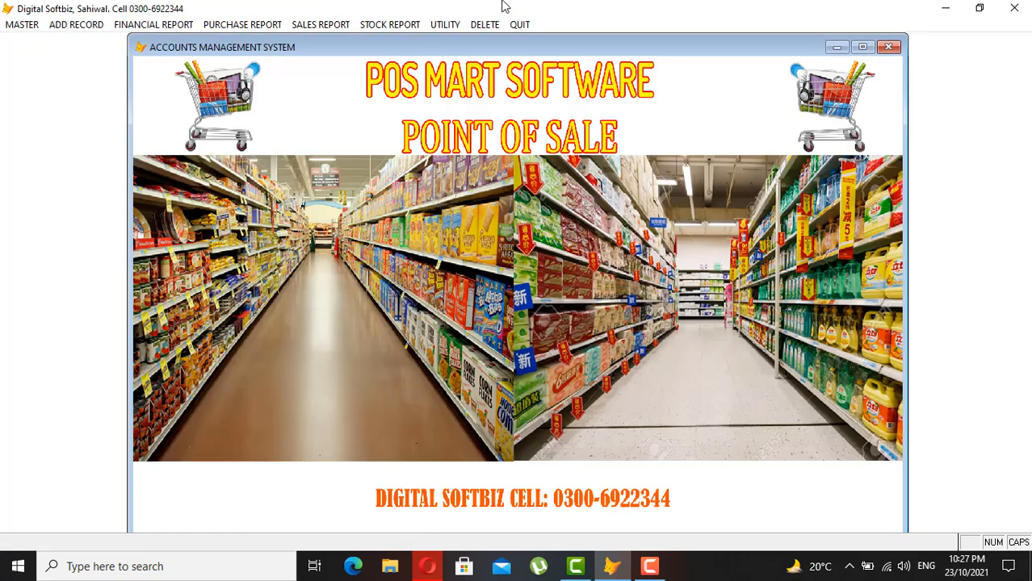
{"action": "left_click", "coordinate": [445, 25]}
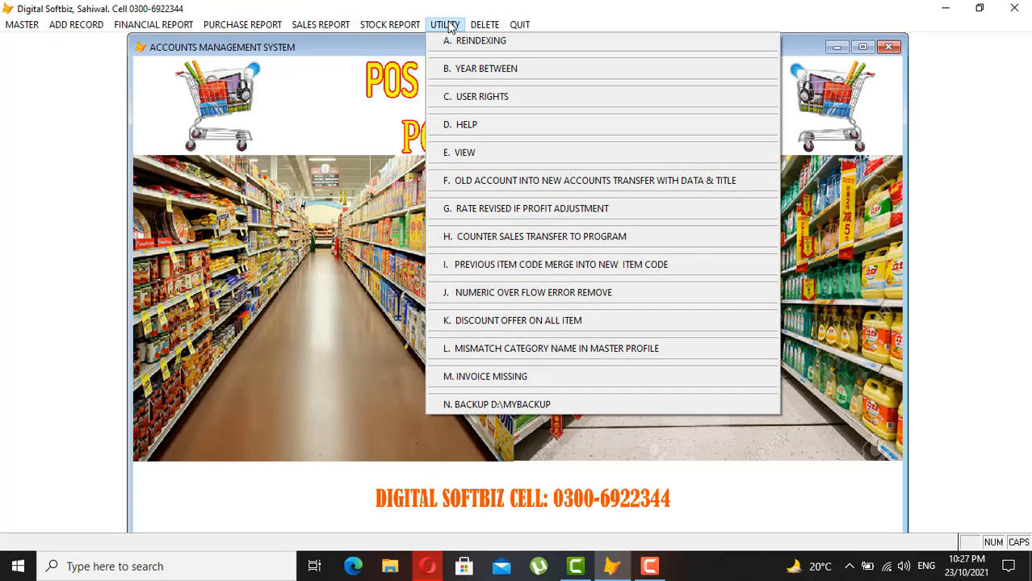
{"action": "left_click", "coordinate": [450, 26]}
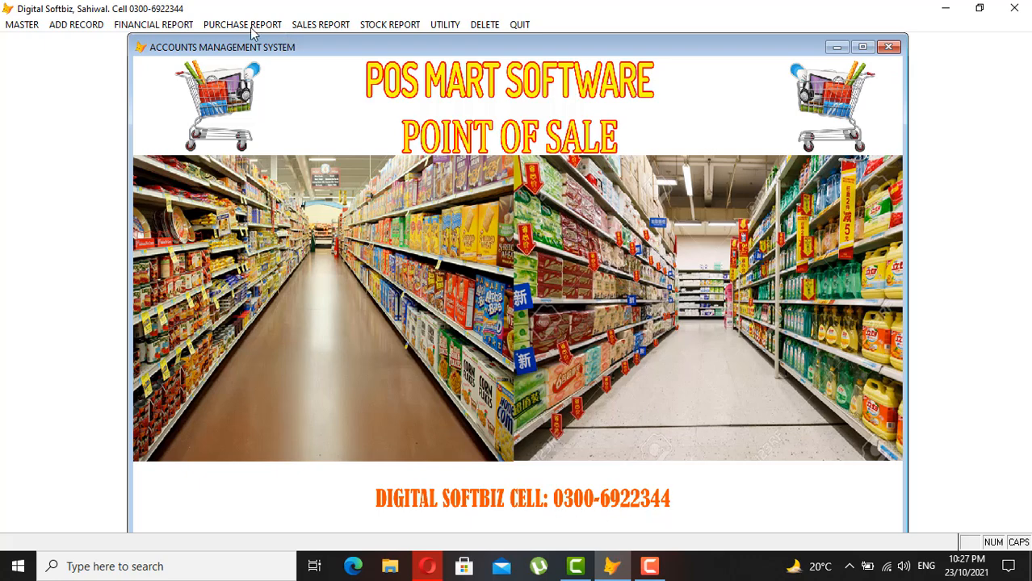
{"action": "left_click", "coordinate": [152, 24]}
{"action": "left_click", "coordinate": [145, 35]}
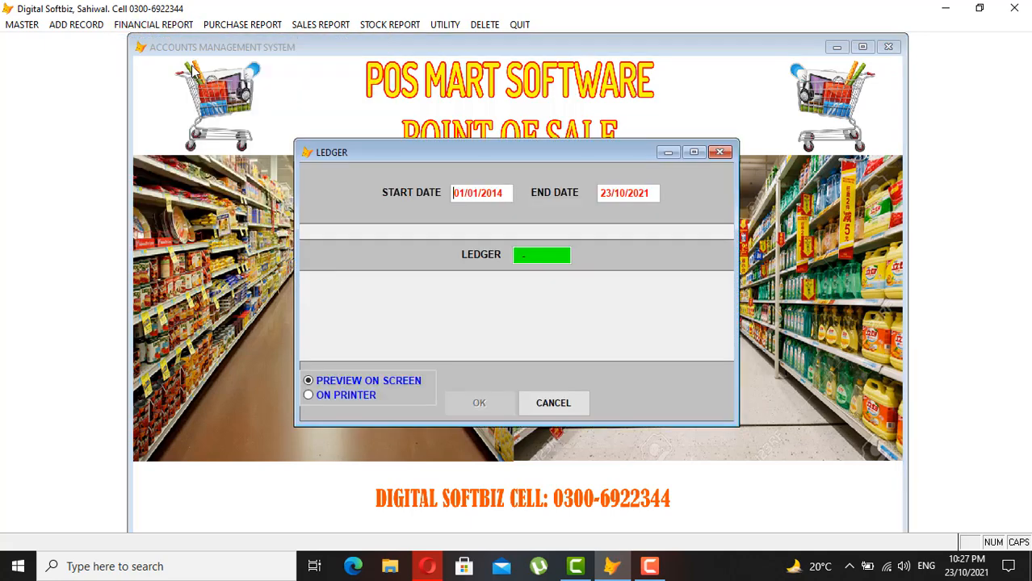
{"action": "key", "text": "Return"}
{"action": "type", "text": "IMRA"}
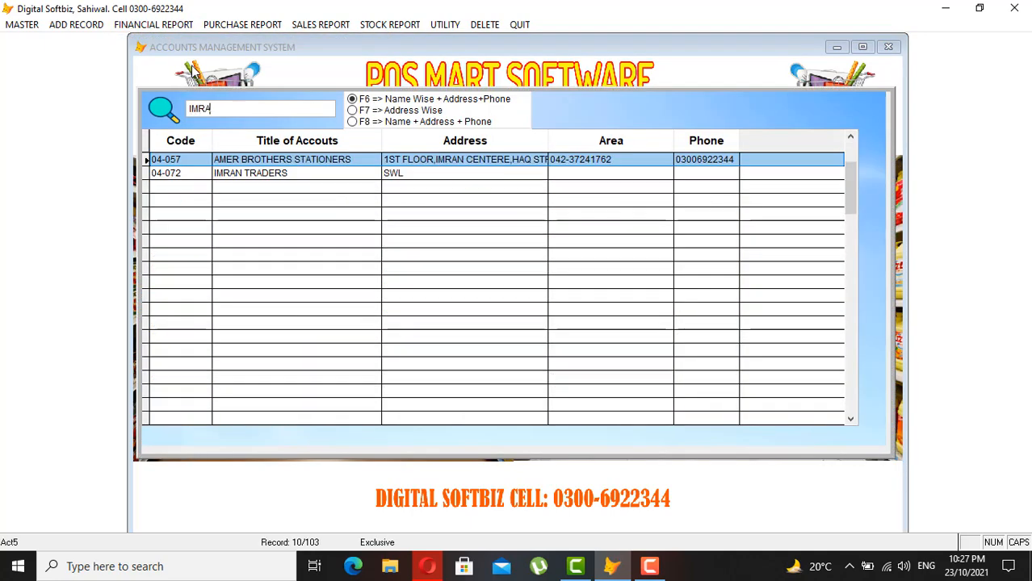
{"action": "key", "text": "Down"}
{"action": "key", "text": "Return"}
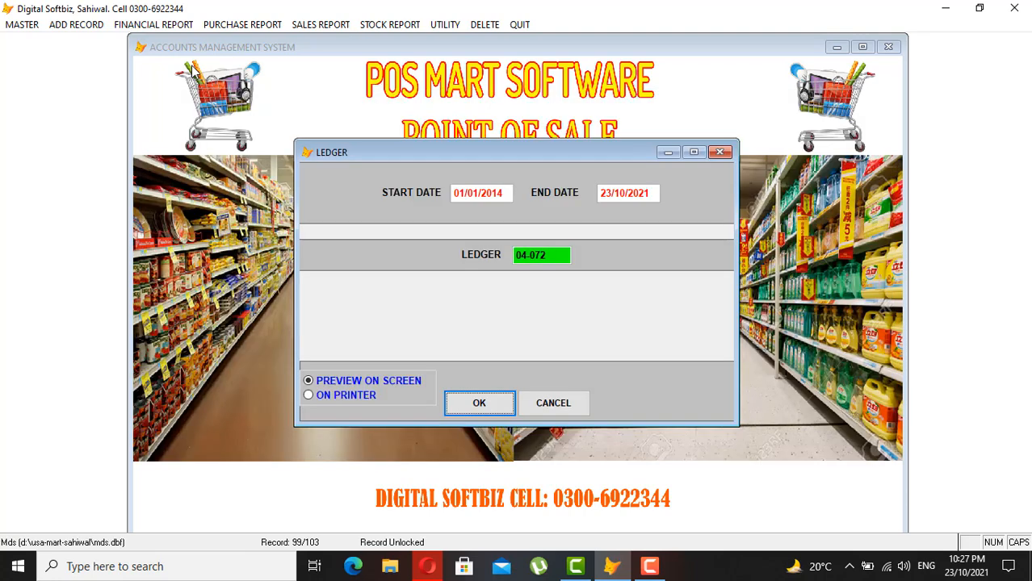
{"action": "key", "text": "Return"}
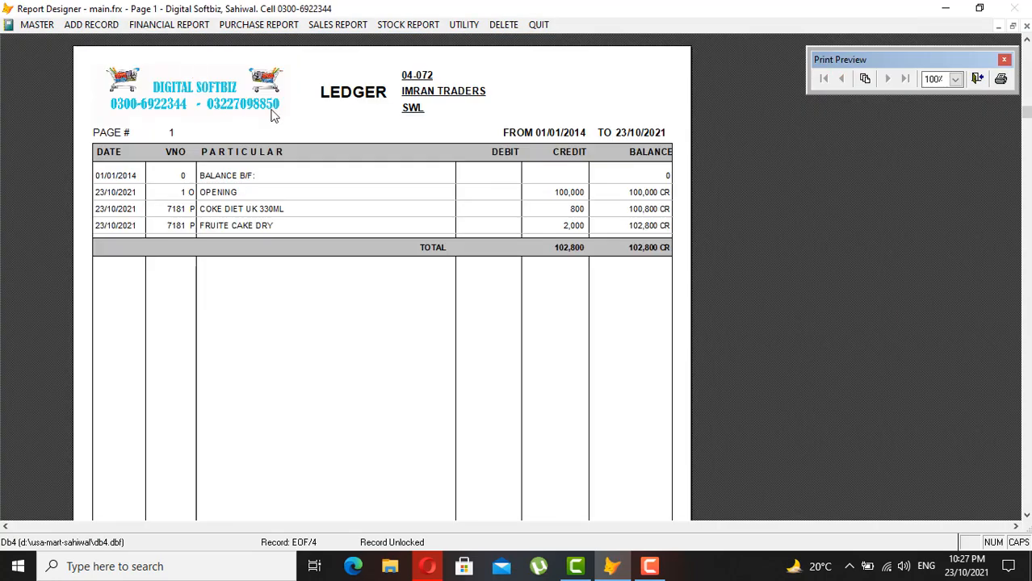
{"action": "key", "text": "Escape"}
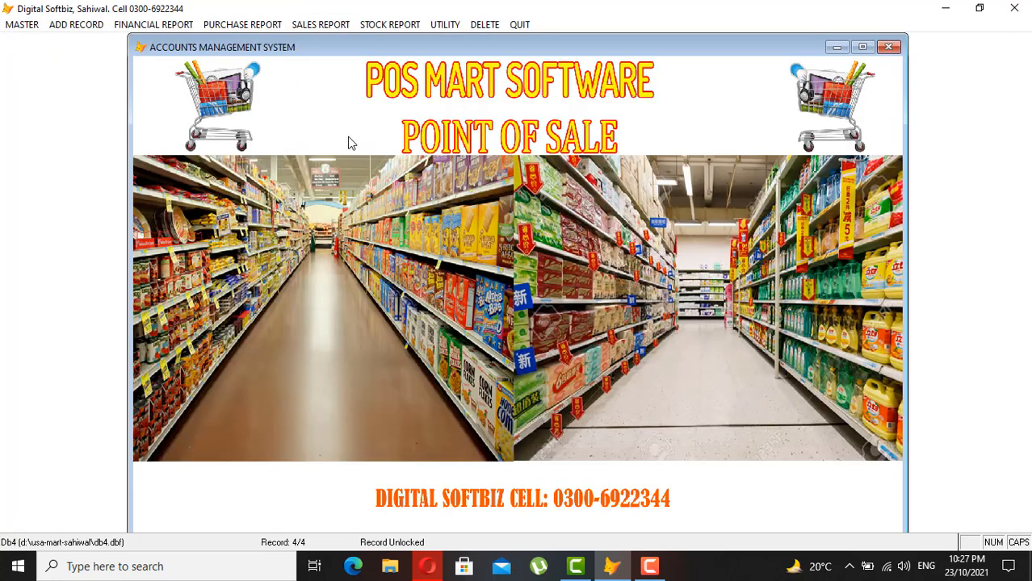